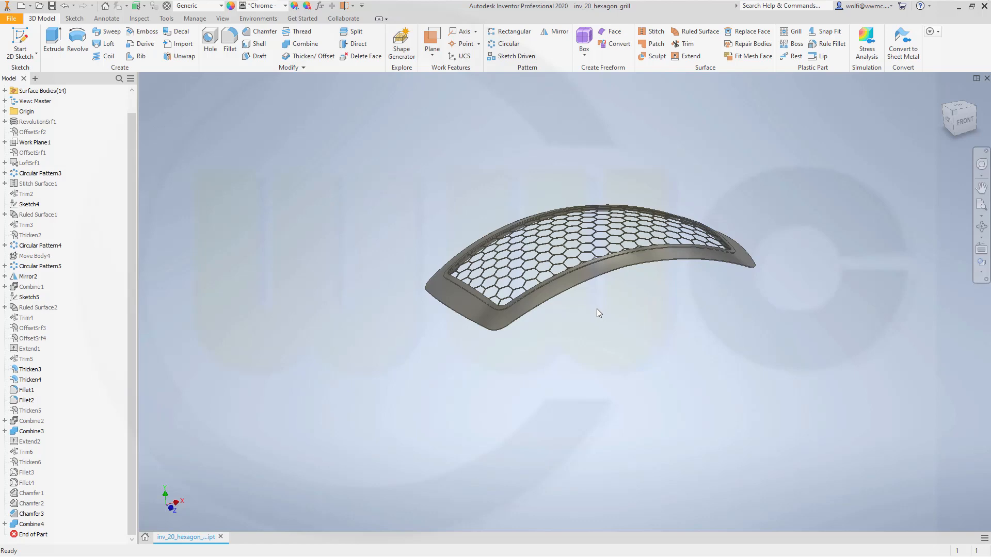
Examine the finished hexagon grill and its frame from several angles and zoom levels.
{"action": "middle_click_drag", "start_coordinate": [596, 309], "coordinate": [597, 332], "text": "shift"}
{"action": "scroll", "coordinate": [528, 200], "scroll_direction": "down", "scroll_amount": 5}
{"action": "scroll", "coordinate": [529, 200], "scroll_direction": "up", "scroll_amount": 5}
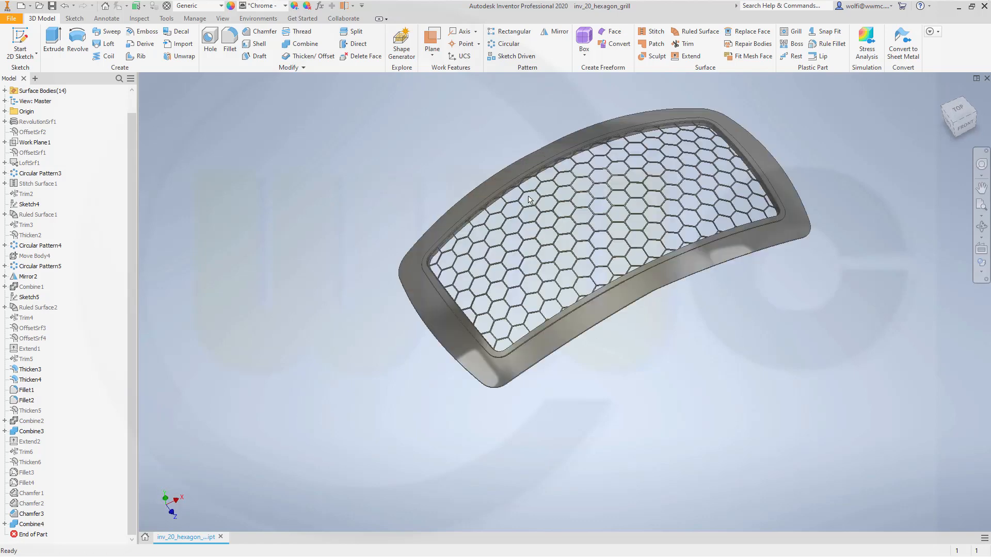
{"action": "middle_click_drag", "start_coordinate": [585, 285], "coordinate": [516, 276], "text": "shift"}
{"action": "scroll", "coordinate": [571, 223], "scroll_direction": "down", "scroll_amount": 5}
{"action": "scroll", "coordinate": [570, 212], "scroll_direction": "up", "scroll_amount": 6}
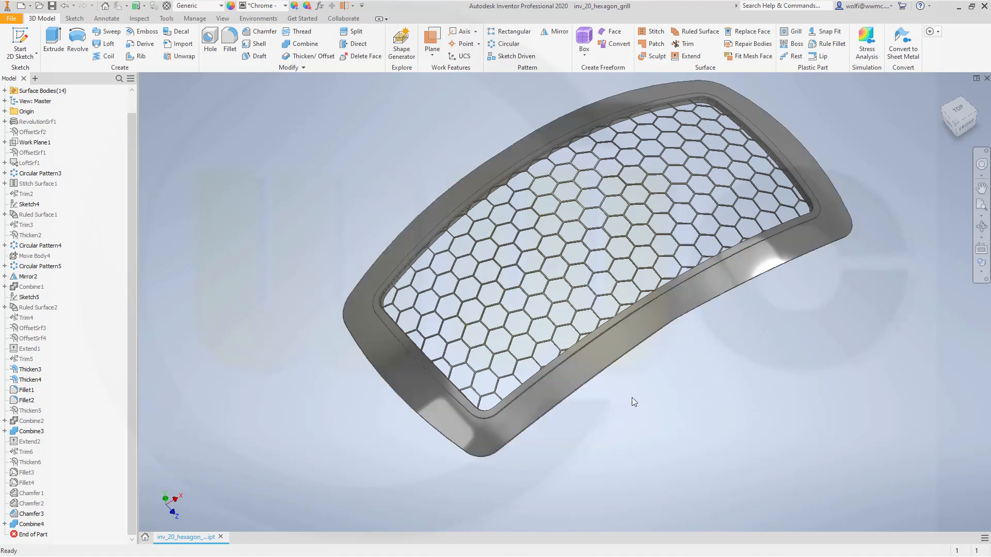
{"action": "middle_click_drag", "start_coordinate": [649, 396], "coordinate": [624, 370], "text": "shift"}
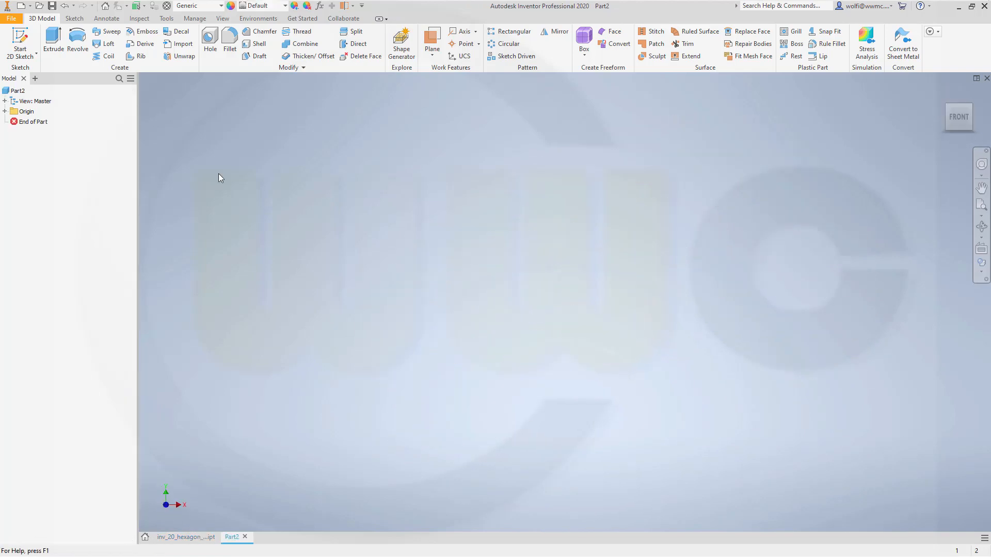
Start a new 2D sketch on the XY plane of the new part.
{"action": "left_click", "coordinate": [5, 111]}
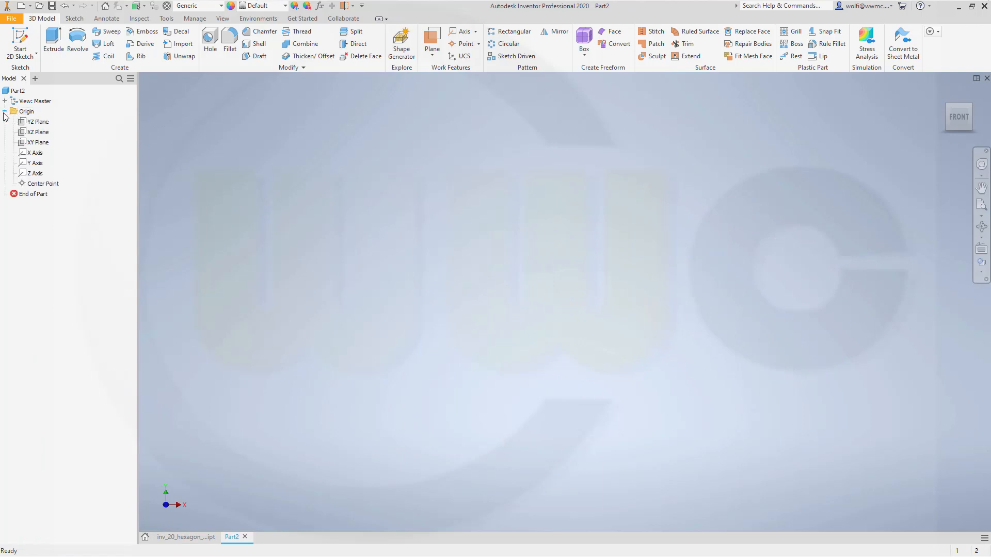
{"action": "left_click", "coordinate": [40, 142]}
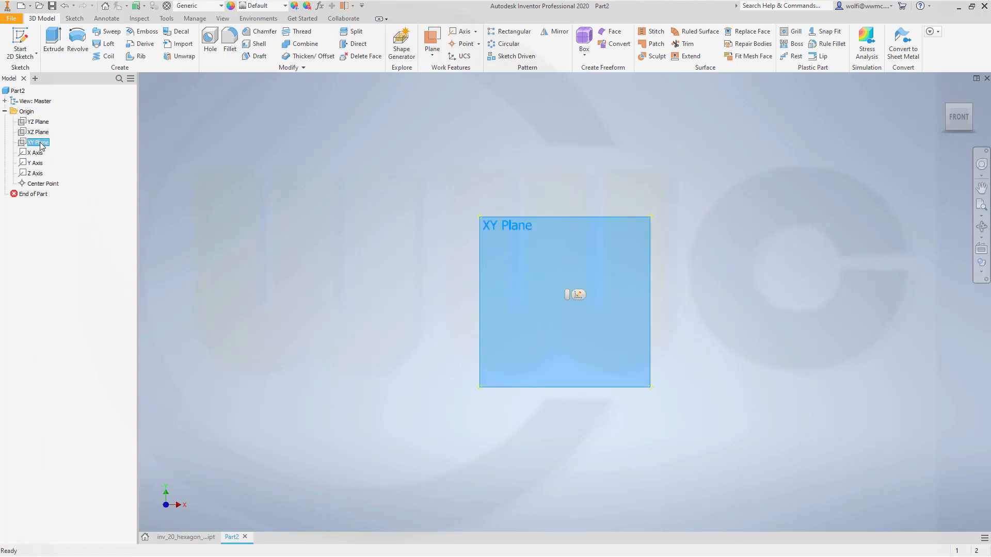
{"action": "left_click", "coordinate": [581, 295]}
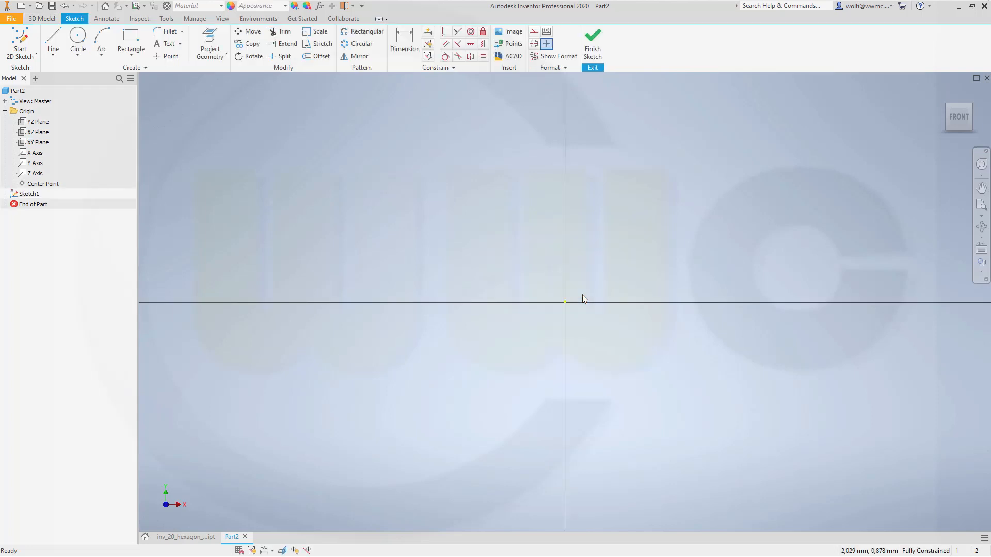
Draw a circle with a diameter of 600 mm centred on the sketch origin.
{"action": "left_click", "coordinate": [78, 37]}
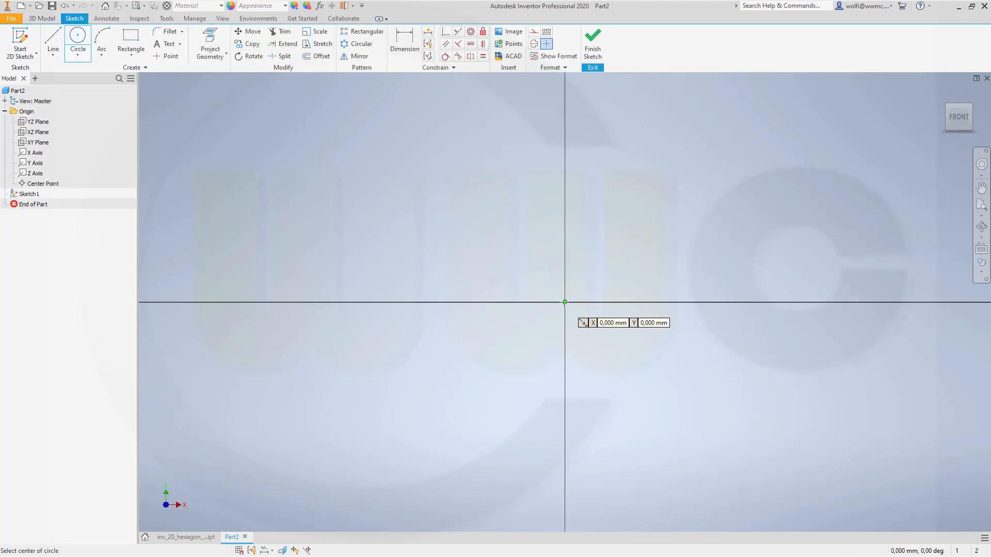
{"action": "left_click", "coordinate": [564, 302]}
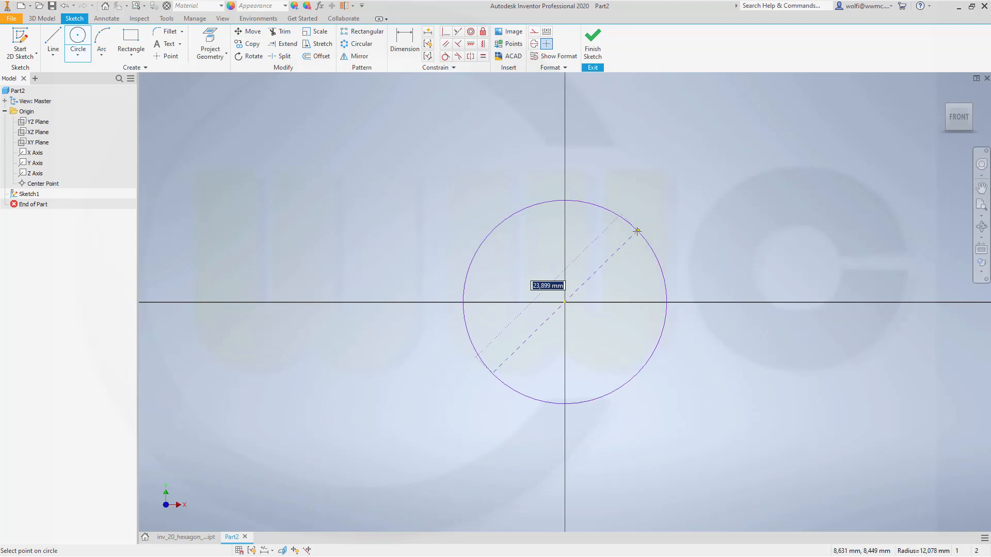
{"action": "type", "text": "60"}
{"action": "key", "text": "Return"}
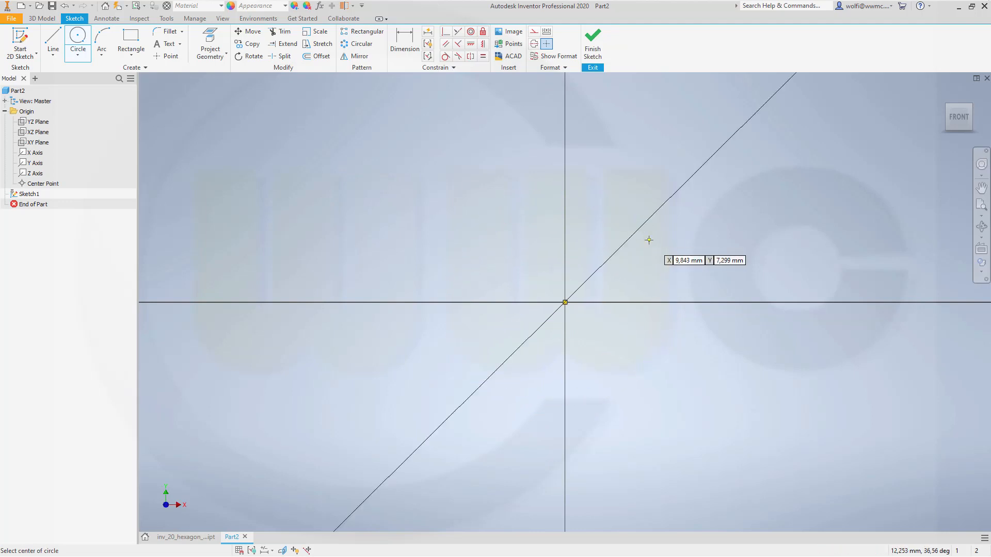
{"action": "key", "text": "Escape"}
{"action": "key", "text": "Home"}
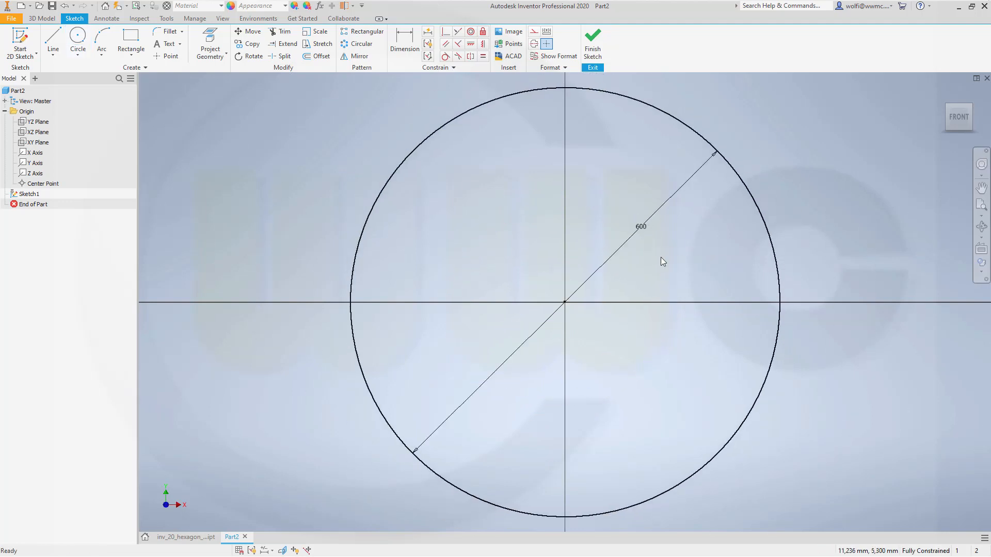
Draw two connected lines in a V through the origin, from about (-342, 196) mm to beyond the circle's upper right.
{"action": "left_click", "coordinate": [54, 41]}
{"action": "left_click", "coordinate": [320, 163]}
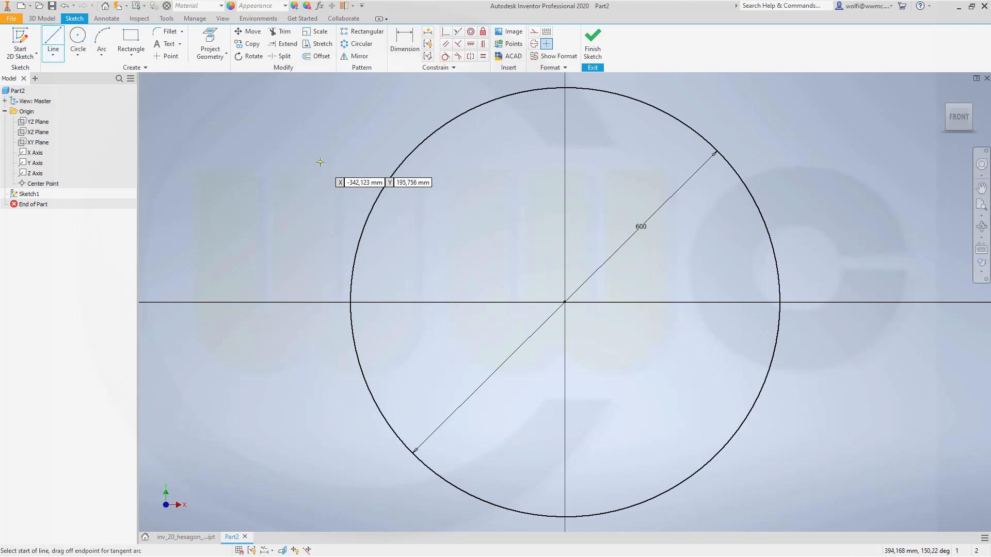
{"action": "left_click", "coordinate": [565, 302]}
{"action": "left_click", "coordinate": [775, 150]}
{"action": "key", "text": "Escape"}
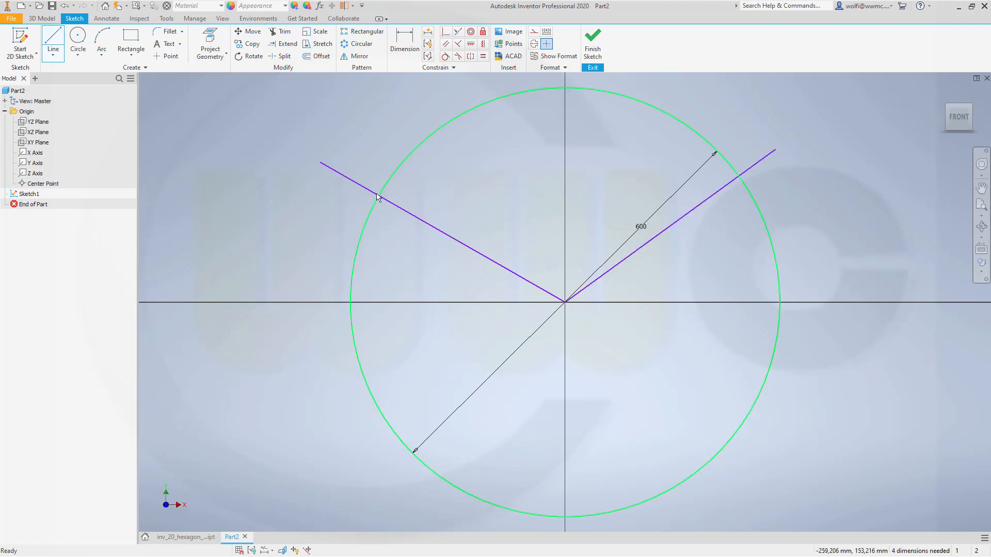
Convert both lines running from the circle's centre to construction geometry.
{"action": "left_click", "coordinate": [370, 192]}
{"action": "left_click", "coordinate": [700, 214], "text": "ctrl"}
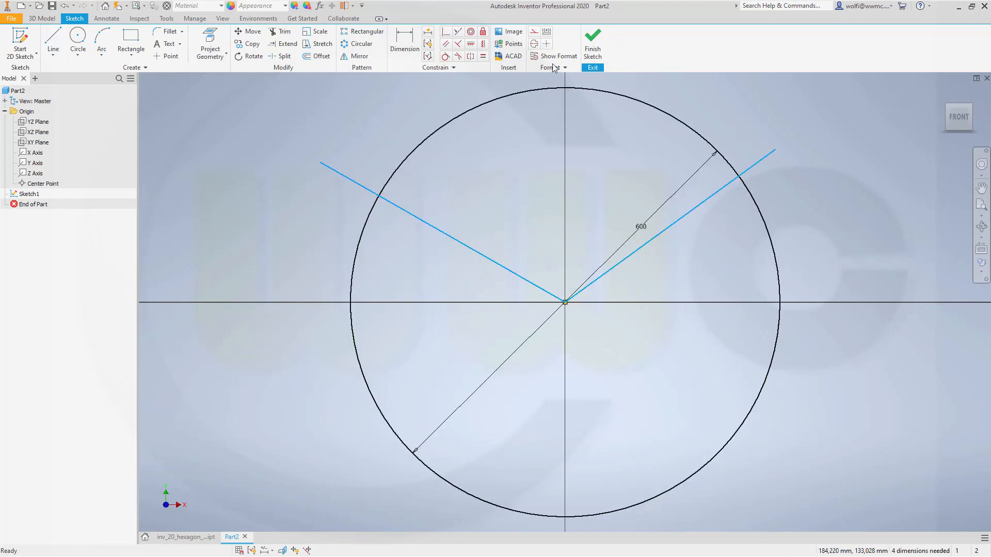
{"action": "left_click", "coordinate": [534, 32]}
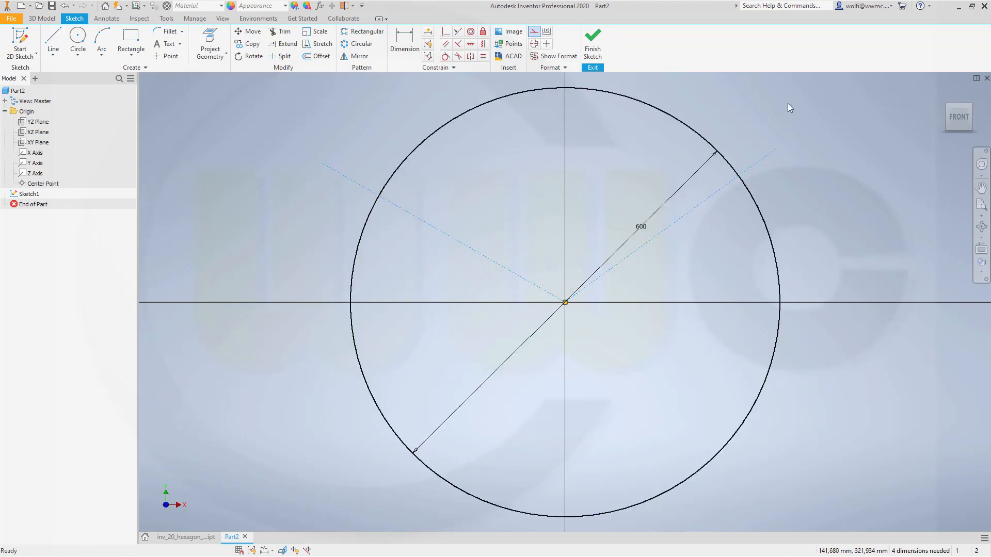
{"action": "left_click", "coordinate": [837, 131]}
Trim the line ends outside the circle and the circle's lower part, keeping the upper arc between the construction lines.
{"action": "left_click", "coordinate": [280, 32]}
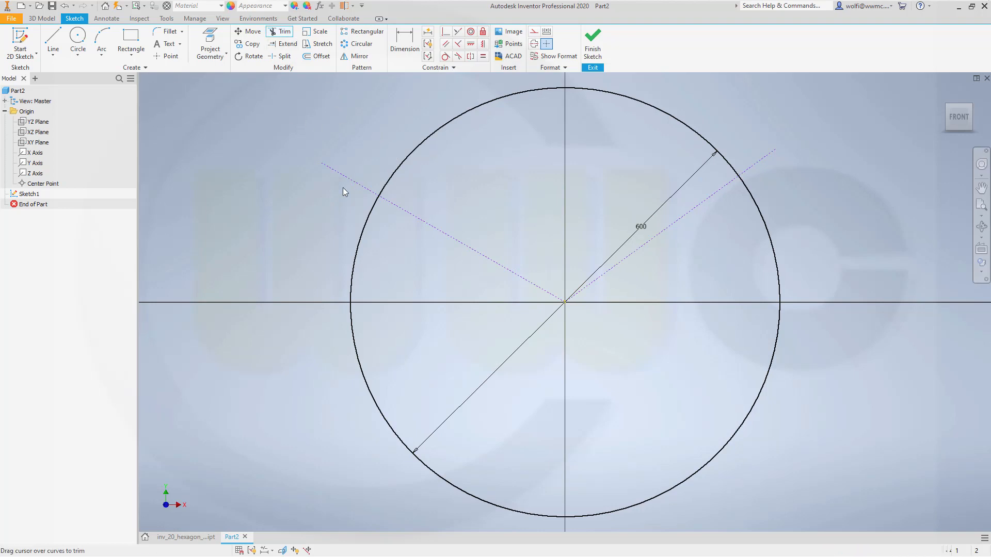
{"action": "left_click", "coordinate": [355, 183]}
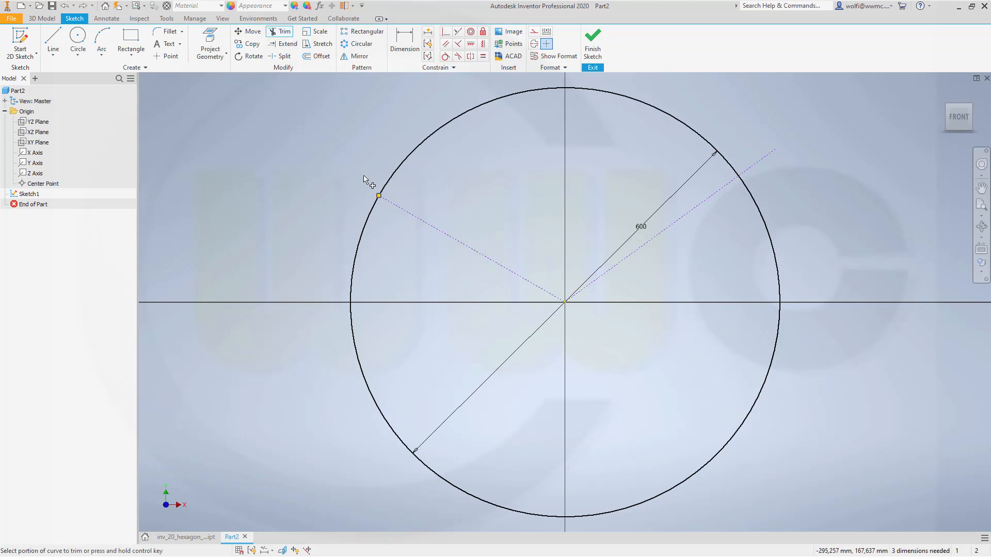
{"action": "left_click", "coordinate": [759, 161]}
{"action": "left_click", "coordinate": [762, 222]}
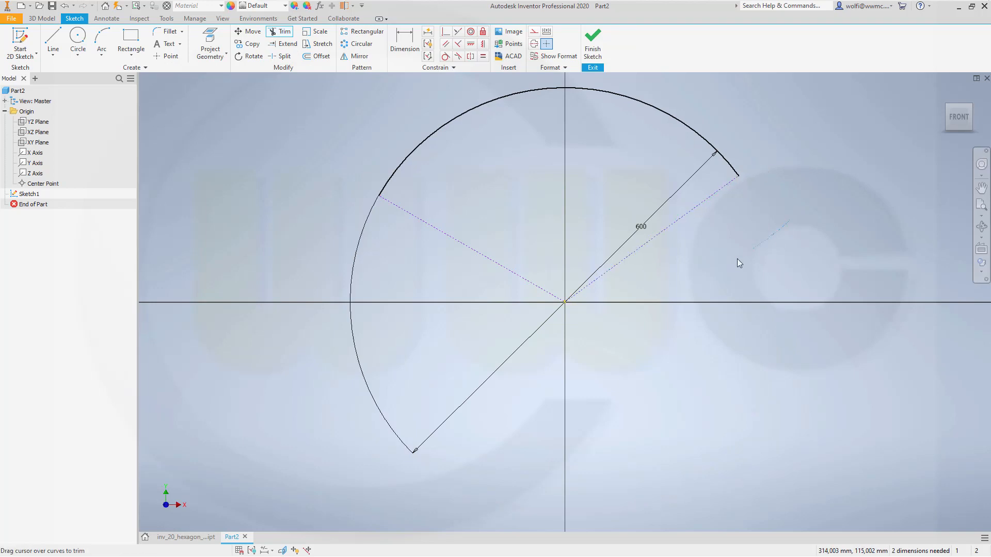
{"action": "key", "text": "Escape"}
Constrain the two endpoints of the arc to be horizontally aligned.
{"action": "left_click", "coordinate": [471, 44]}
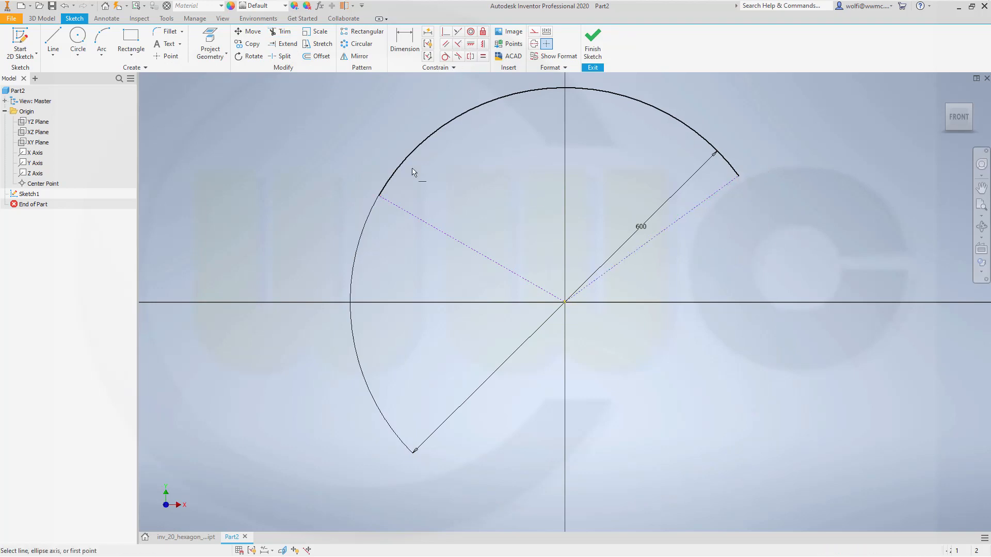
{"action": "left_click", "coordinate": [379, 196]}
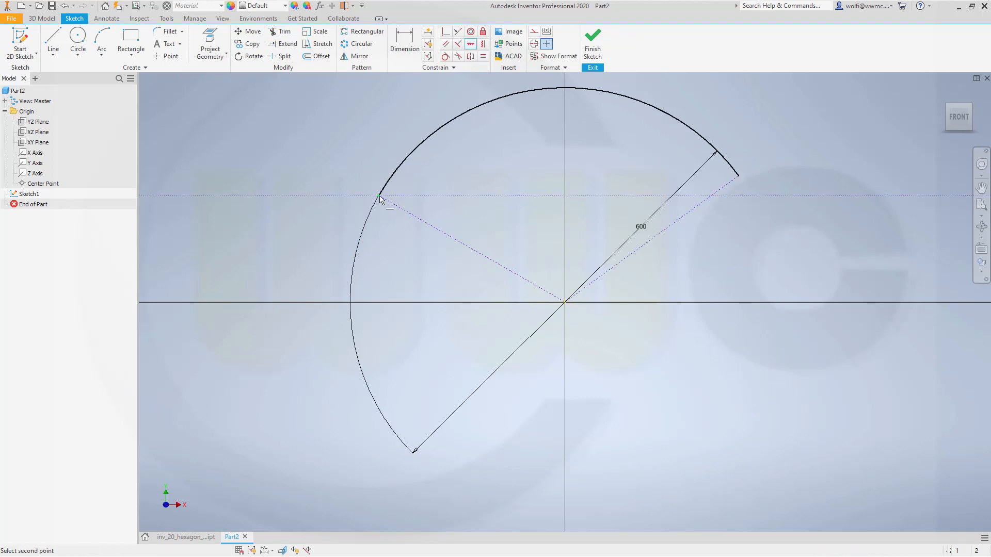
{"action": "left_click", "coordinate": [738, 176]}
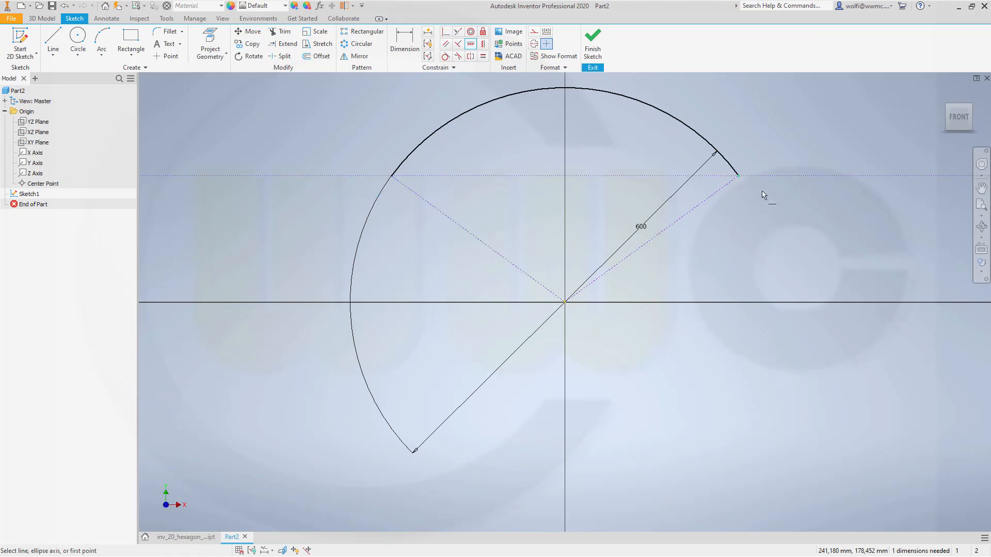
Dimension the angle between the two construction lines as 80 degrees and finish the sketch.
{"action": "left_click", "coordinate": [405, 41]}
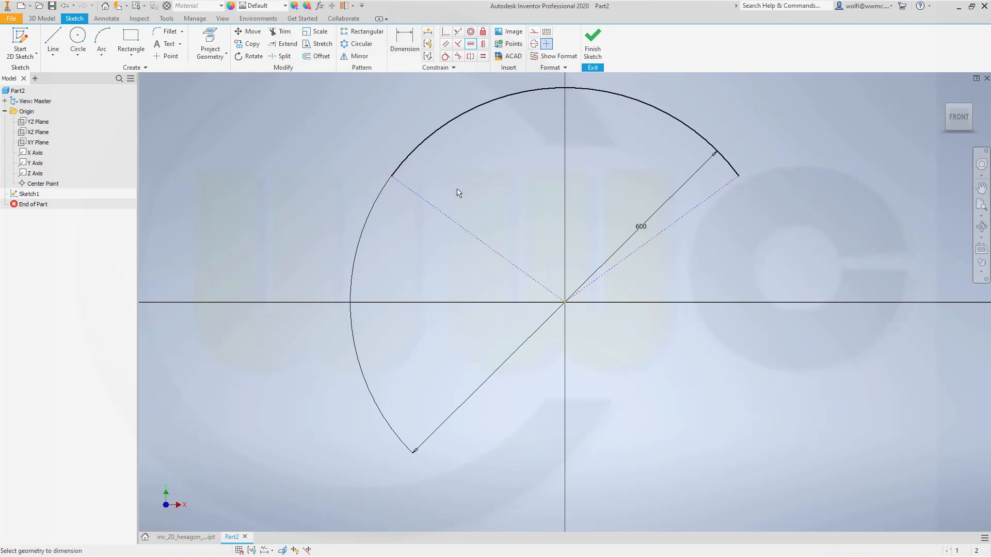
{"action": "left_click", "coordinate": [687, 213]}
{"action": "left_click", "coordinate": [536, 190]}
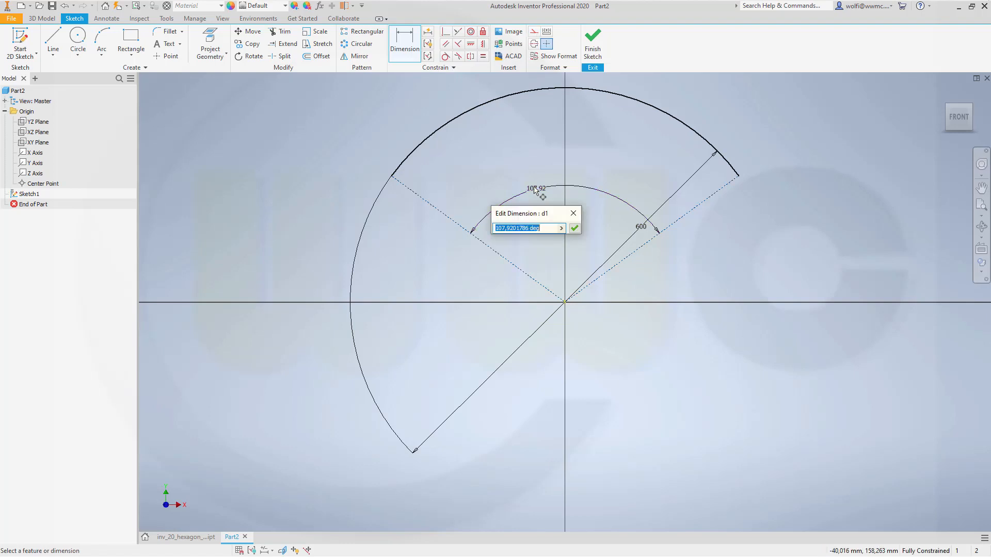
{"action": "type", "text": "80"}
{"action": "key", "text": "Return"}
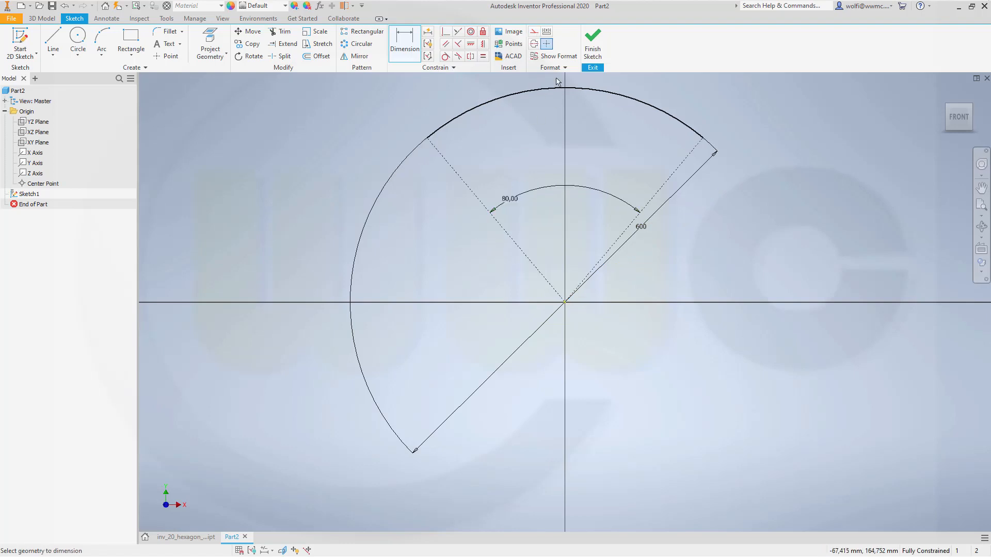
{"action": "left_click", "coordinate": [594, 44]}
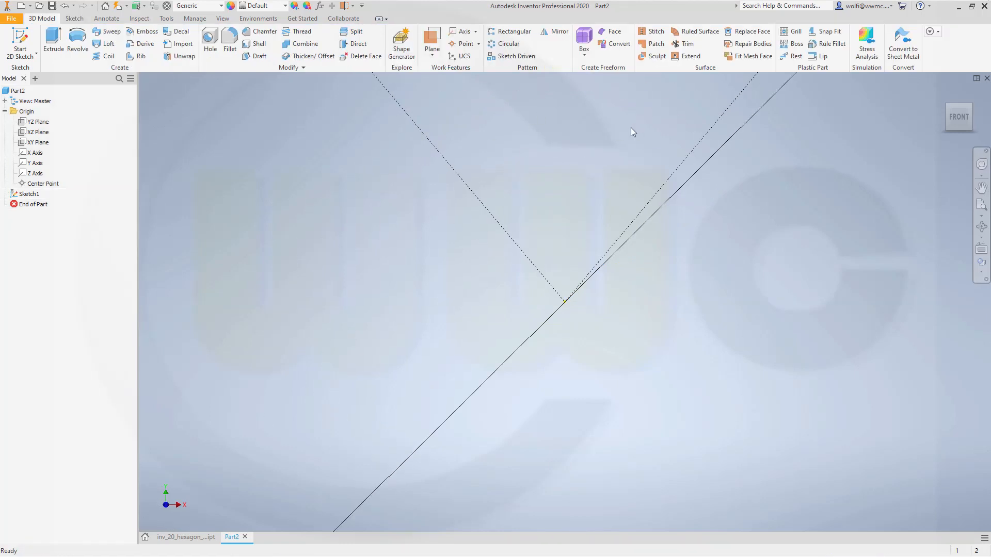
Revolve the arc as a surface around the X axis by 70 degrees, symmetrically to both sides.
{"action": "scroll", "coordinate": [631, 128], "scroll_direction": "down", "scroll_amount": 2}
{"action": "mouse_move", "coordinate": [589, 141]}
{"action": "middle_mouse_down", "text": "shift"}
{"action": "mouse_move", "coordinate": [580, 170]}
{"action": "mouse_move", "coordinate": [588, 143]}
{"action": "middle_mouse_up", "text": "shift"}
{"action": "scroll", "coordinate": [590, 145], "scroll_direction": "down", "scroll_amount": 2}
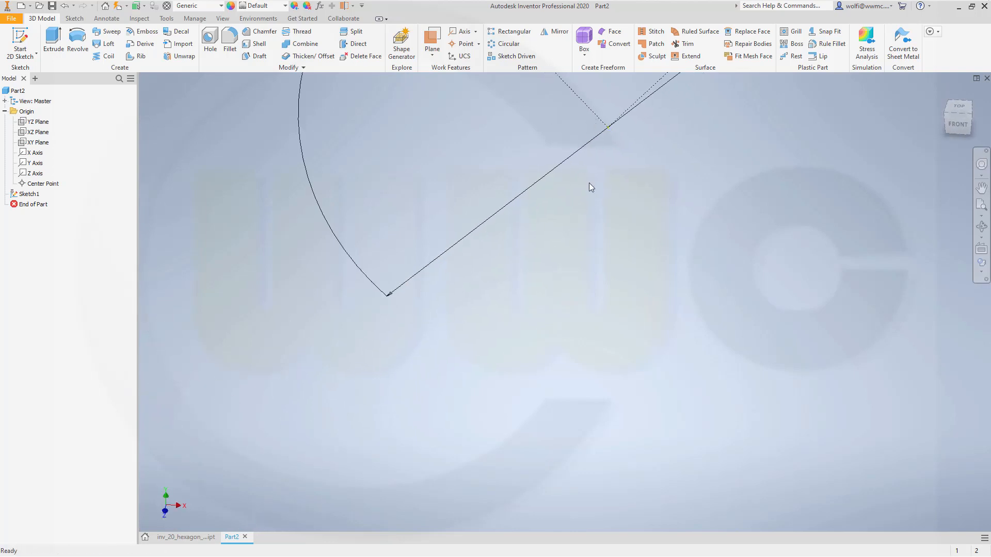
{"action": "key", "text": "Home"}
{"action": "mouse_move", "coordinate": [589, 184]}
{"action": "middle_mouse_down", "text": "shift"}
{"action": "mouse_move", "coordinate": [537, 239]}
{"action": "mouse_move", "coordinate": [478, 273]}
{"action": "mouse_move", "coordinate": [465, 243]}
{"action": "mouse_move", "coordinate": [514, 206]}
{"action": "middle_mouse_up", "text": "shift"}
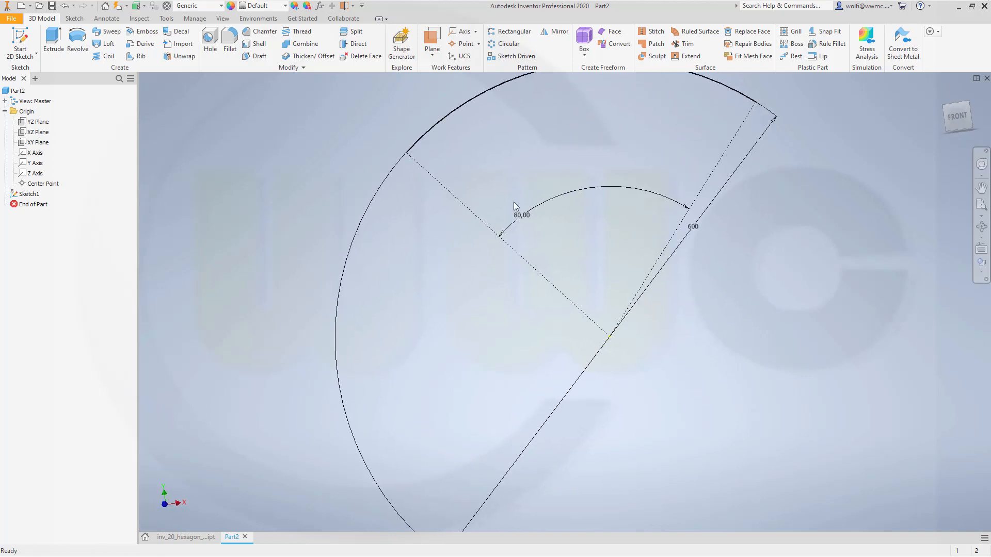
{"action": "middle_click_drag", "start_coordinate": [548, 168], "coordinate": [531, 239]}
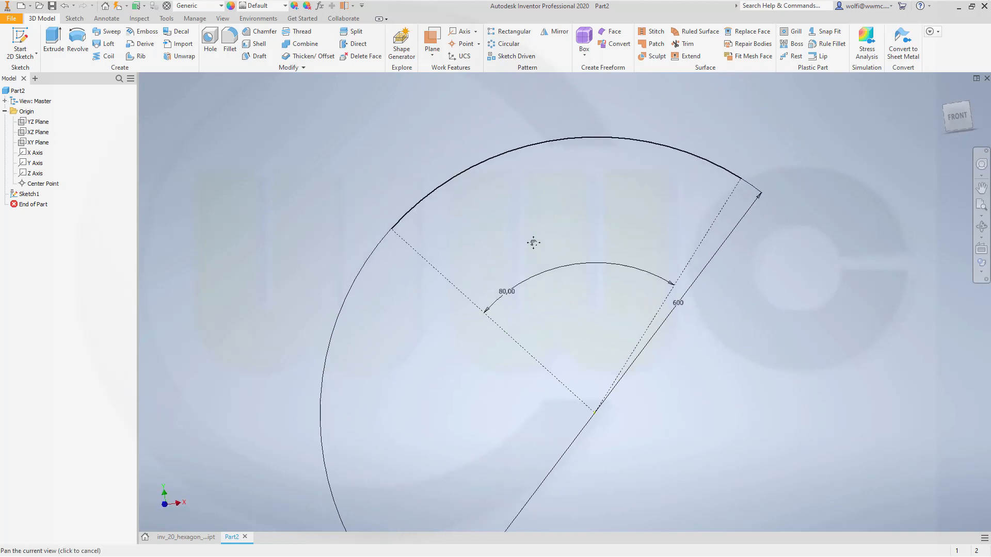
{"action": "left_click", "coordinate": [82, 46]}
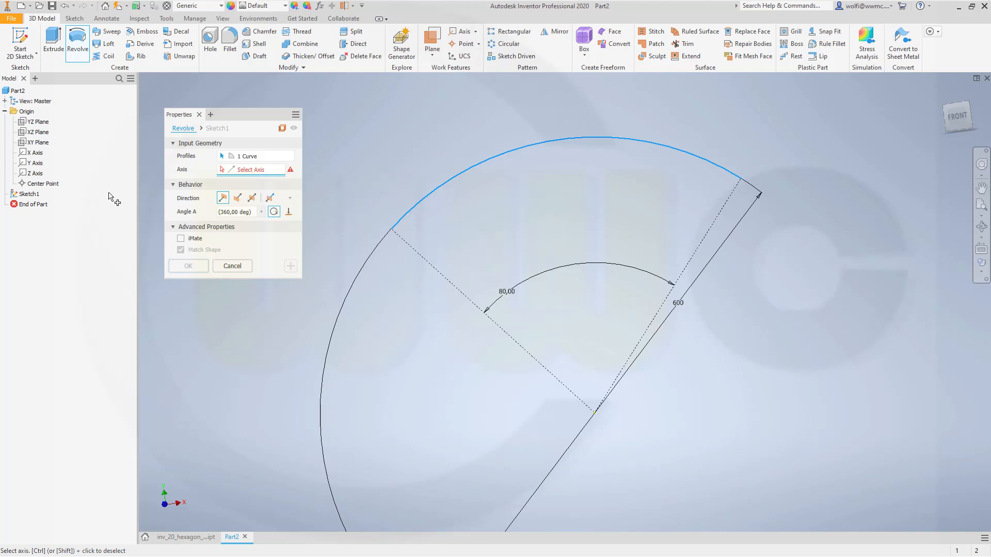
{"action": "left_click", "coordinate": [35, 153]}
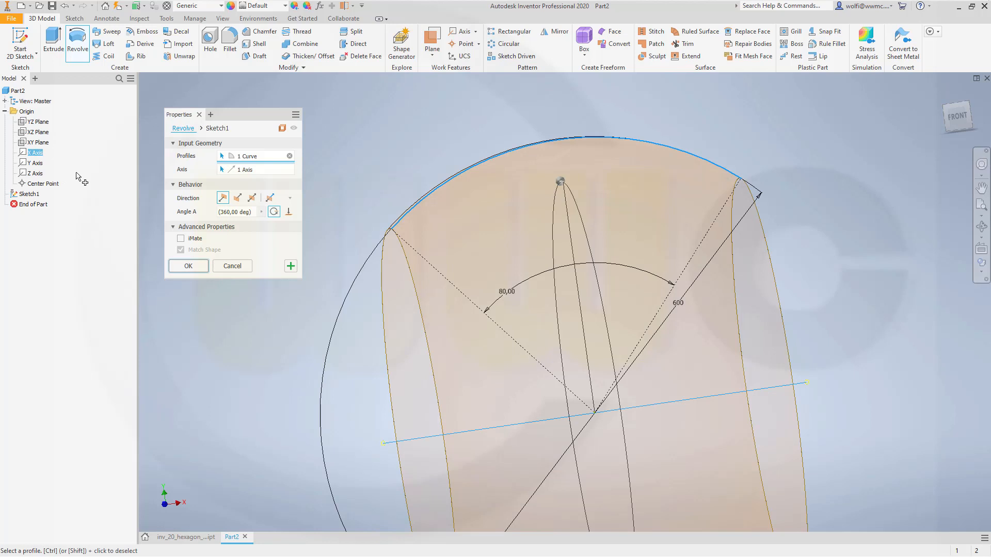
{"action": "left_click", "coordinate": [252, 198]}
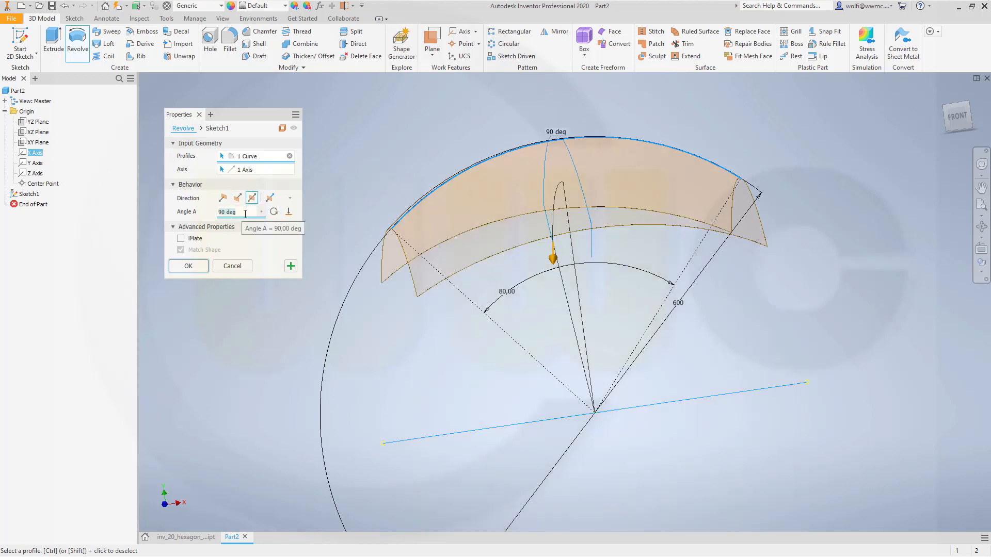
{"action": "type", "text": "70"}
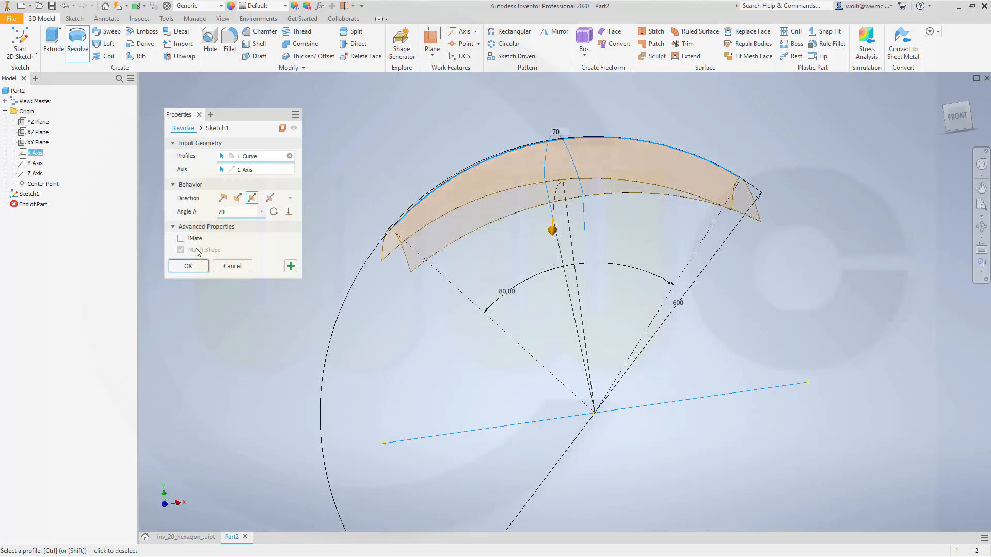
{"action": "left_click", "coordinate": [186, 268]}
Create an offset surface copy of the whole revolved quilt at a distance of 0, with surface output.
{"action": "middle_click_drag", "start_coordinate": [361, 231], "coordinate": [385, 250], "text": "shift"}
{"action": "middle_click_drag", "start_coordinate": [493, 205], "coordinate": [549, 261], "text": "shift"}
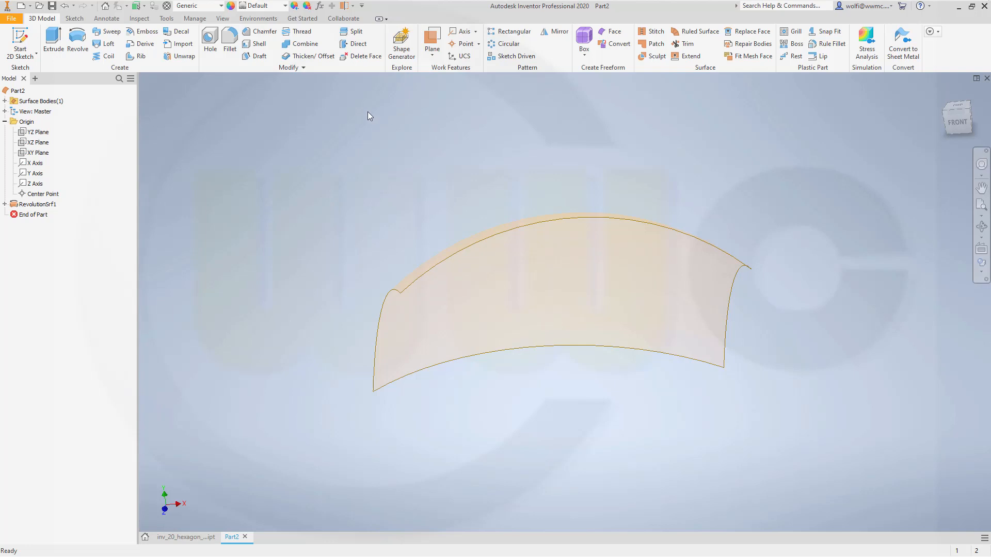
{"action": "left_click", "coordinate": [311, 55]}
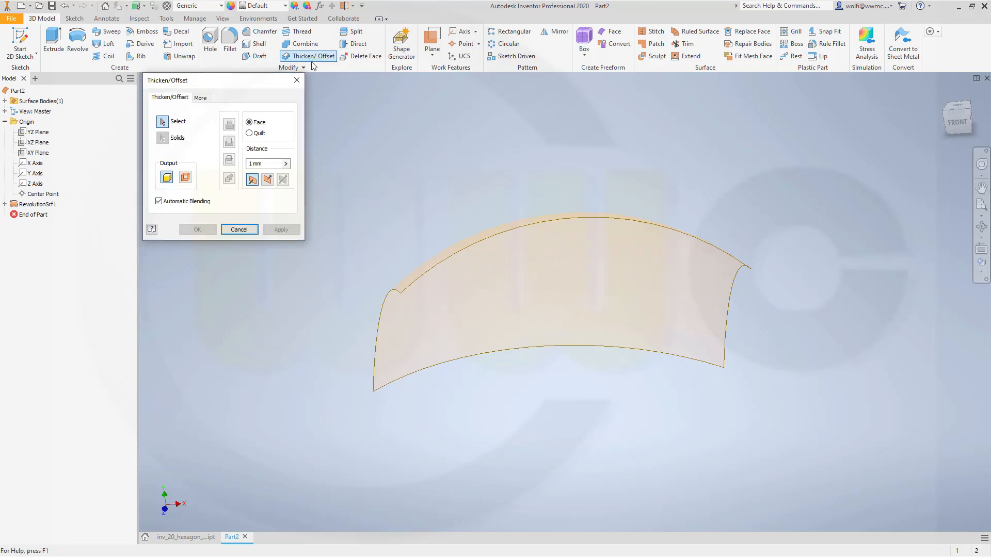
{"action": "left_click", "coordinate": [186, 178]}
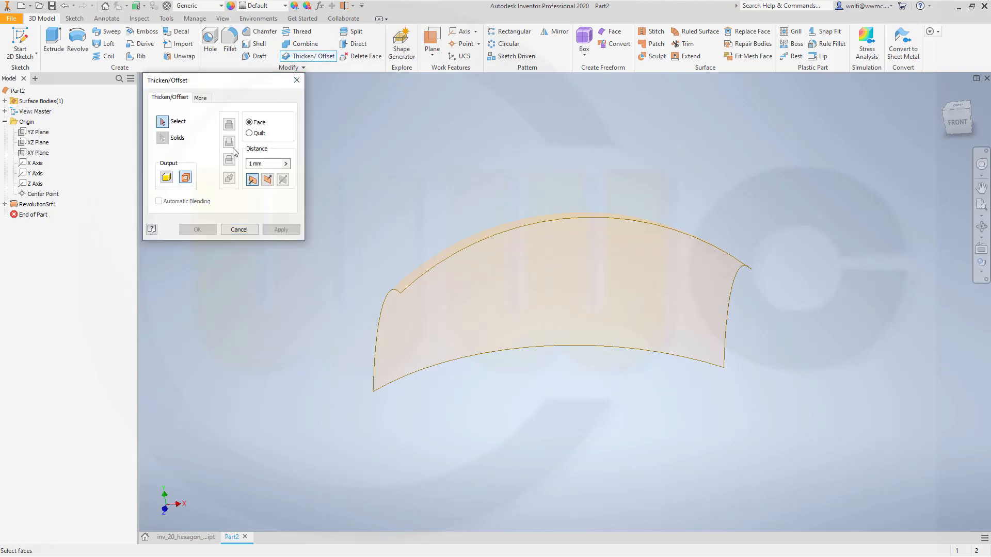
{"action": "left_click", "coordinate": [262, 163]}
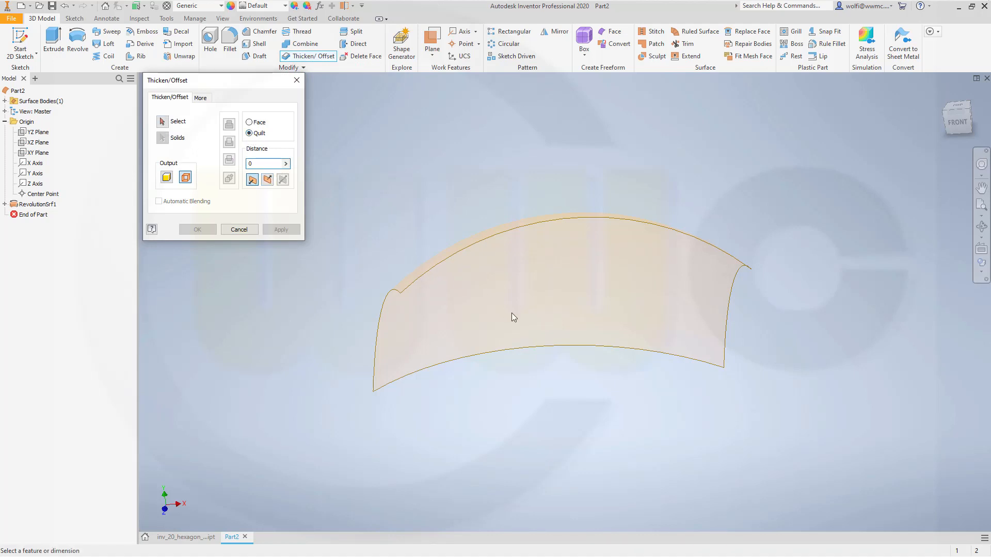
{"action": "left_click", "coordinate": [467, 280]}
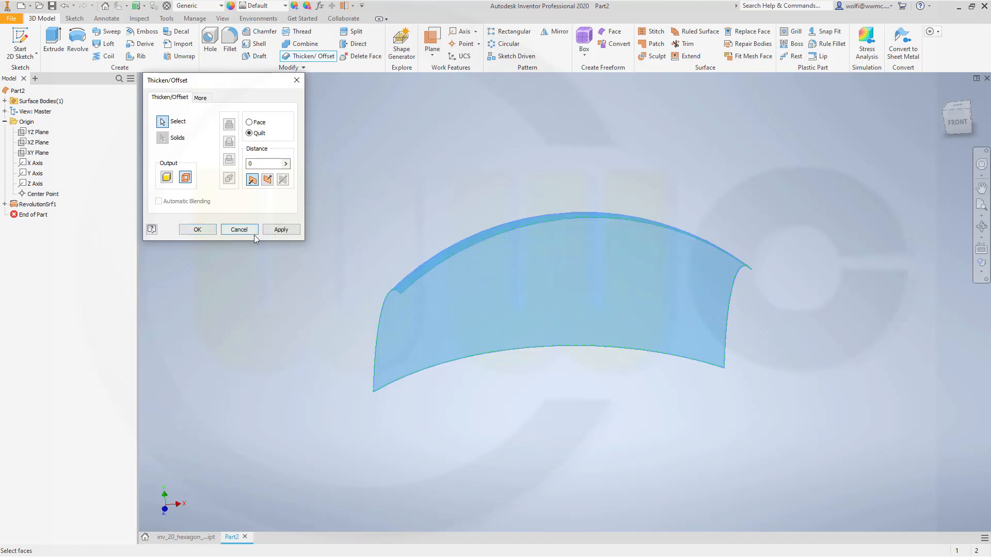
{"action": "left_click", "coordinate": [277, 233]}
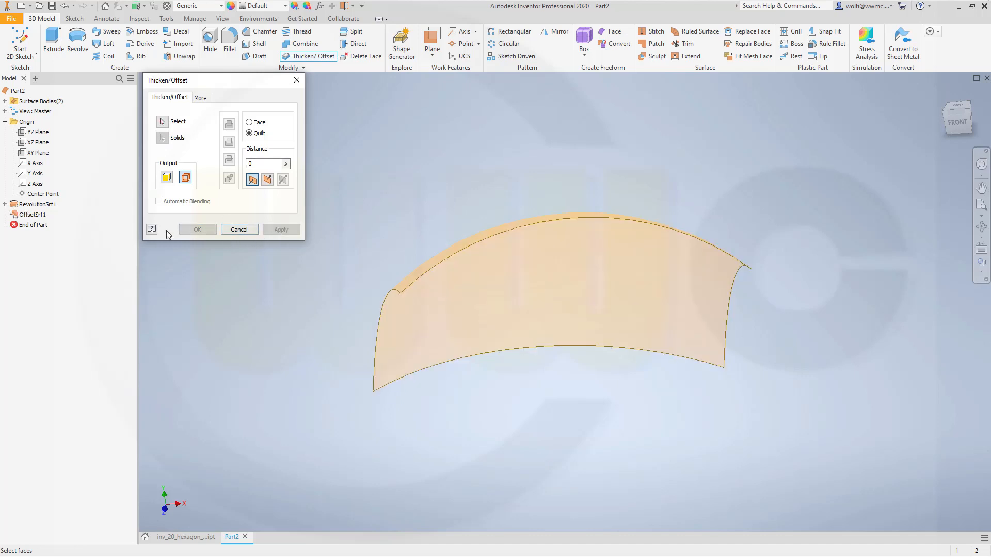
Create a second surface copy of the same quilt with an offset distance of 0 and end the Thicken/Offset command.
{"action": "left_click", "coordinate": [163, 123]}
{"action": "left_click", "coordinate": [471, 290]}
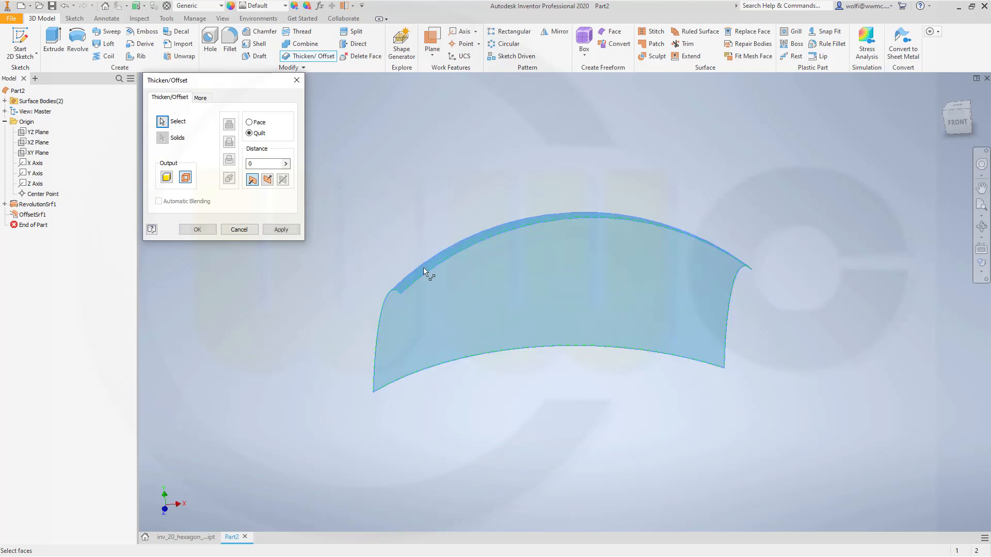
{"action": "left_click", "coordinate": [282, 229]}
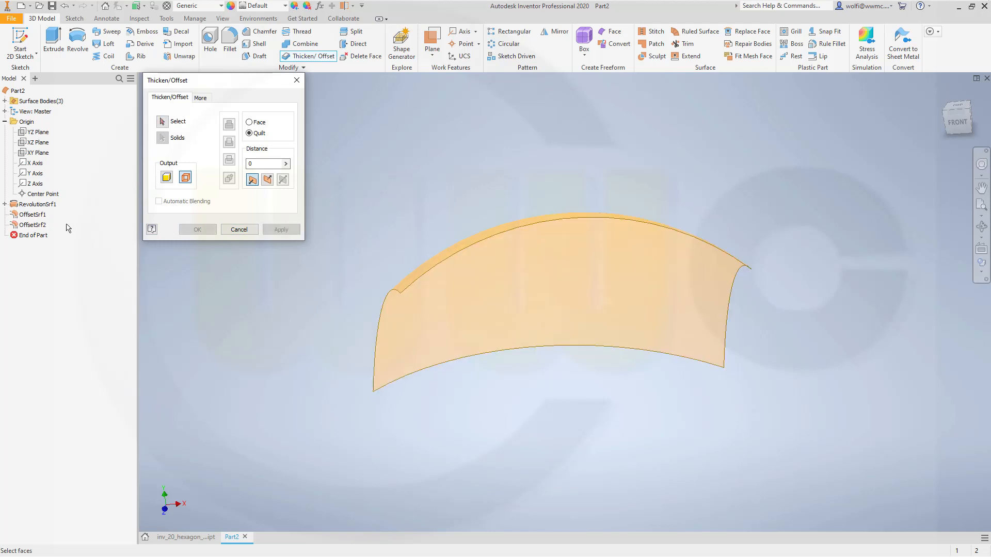
{"action": "left_click", "coordinate": [239, 230]}
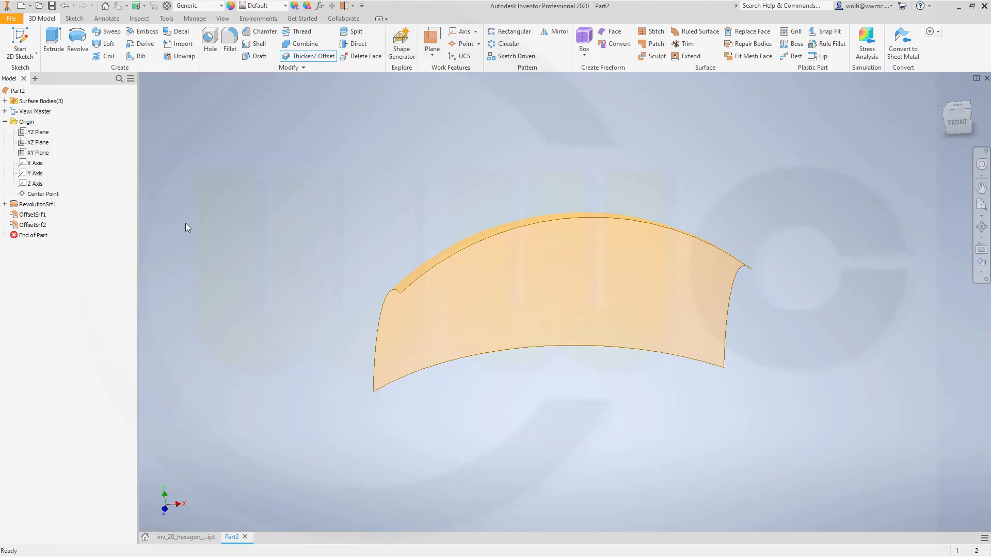
Hide the original revolved surface and the second offset surface, leaving the first offset copy displayed.
{"action": "middle_click_drag", "start_coordinate": [185, 224], "coordinate": [394, 188], "text": "shift"}
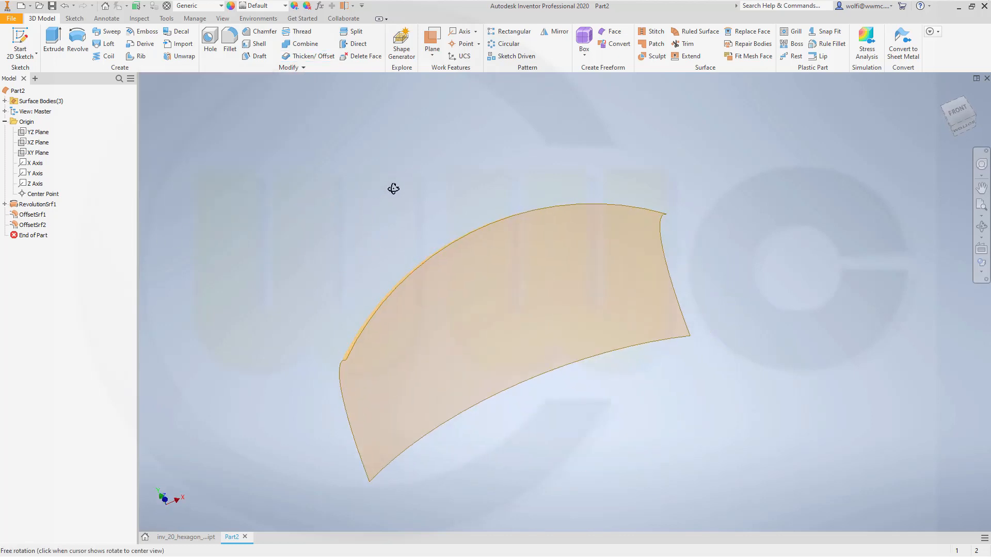
{"action": "right_click", "coordinate": [34, 208]}
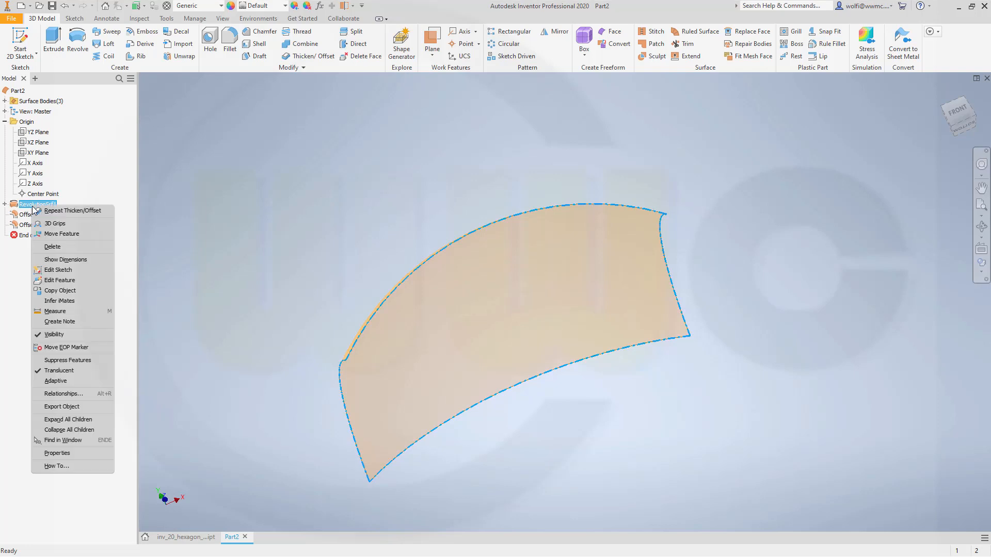
{"action": "left_click", "coordinate": [47, 336]}
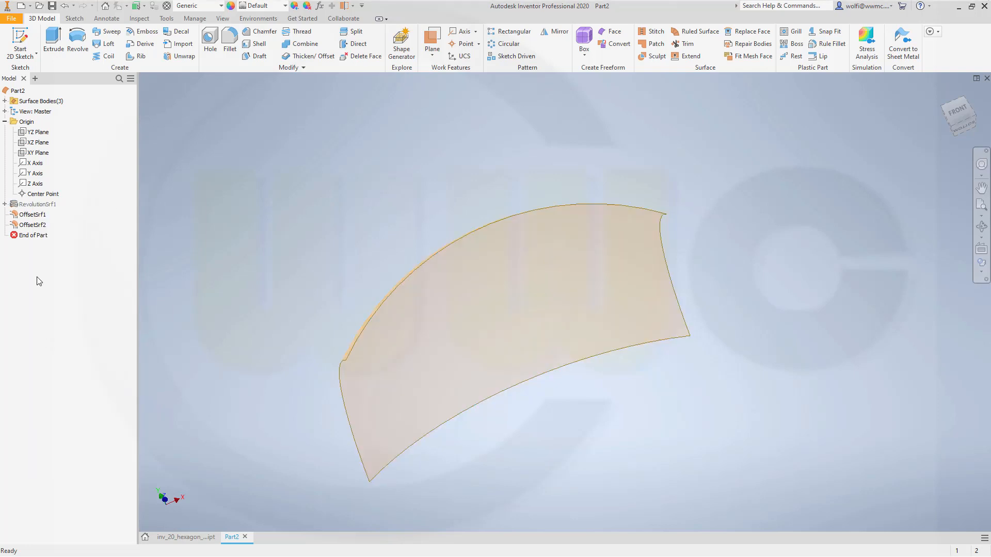
{"action": "right_click", "coordinate": [39, 227]}
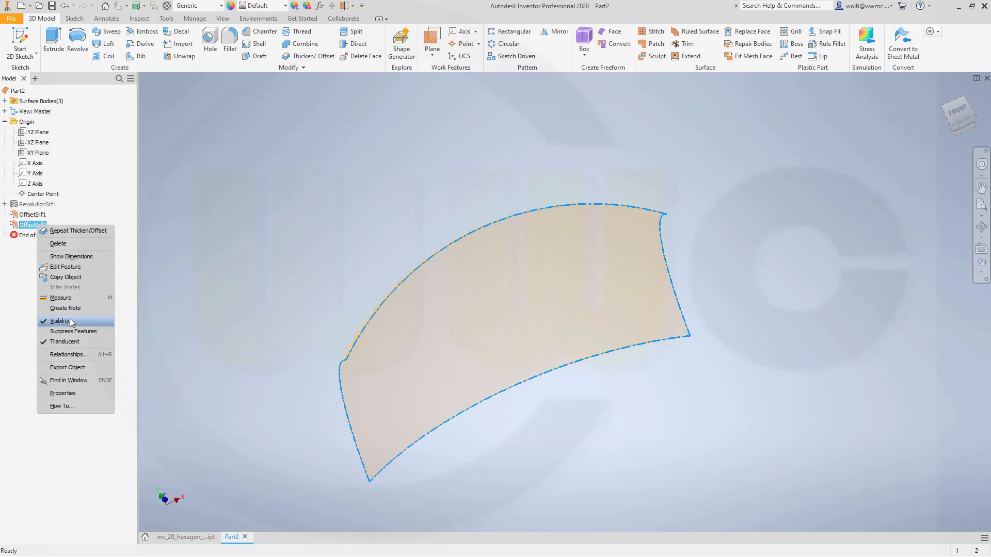
{"action": "left_click", "coordinate": [59, 321]}
{"action": "middle_click_drag", "start_coordinate": [333, 271], "coordinate": [144, 222]}
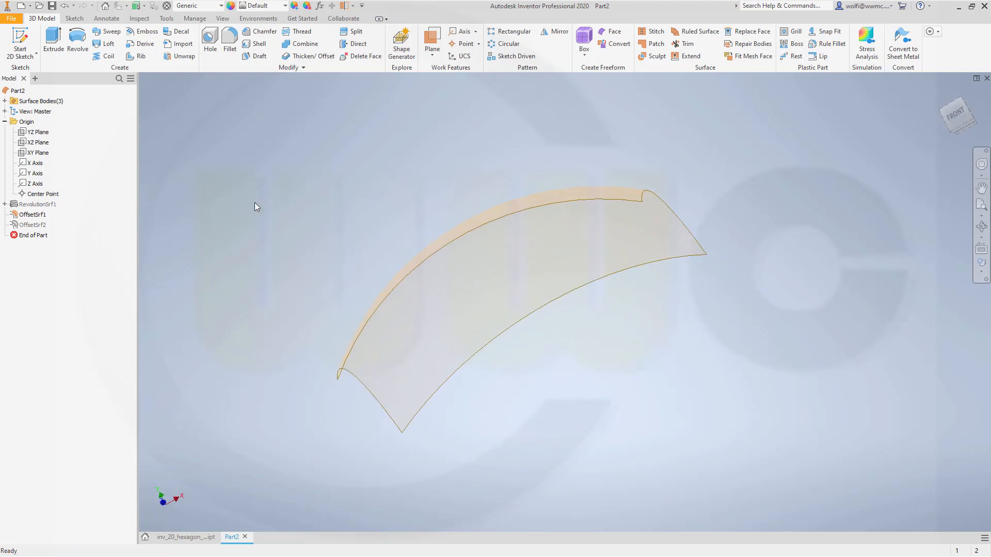
Create a work plane tangent to the curved surface and parallel to the XZ plane.
{"action": "left_click", "coordinate": [433, 58]}
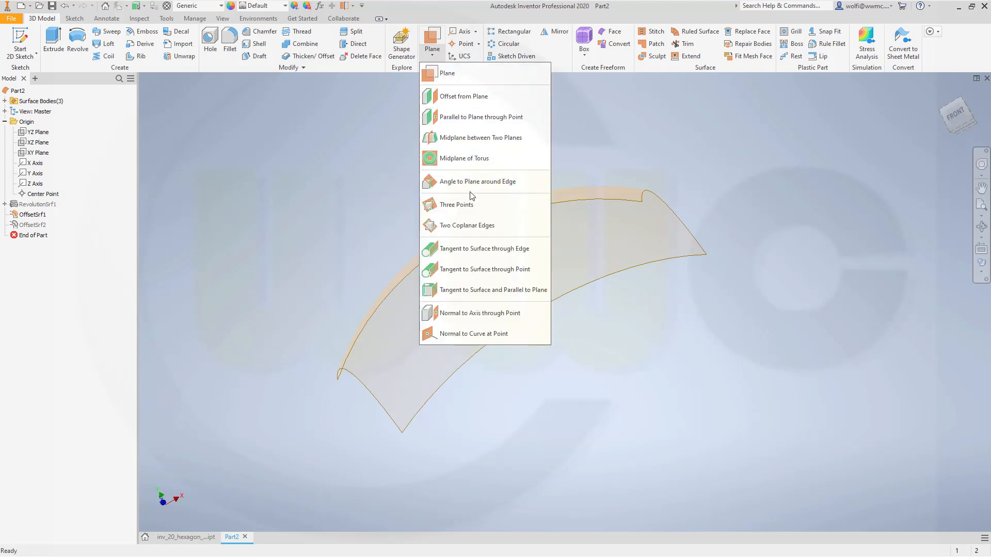
{"action": "left_click", "coordinate": [458, 293]}
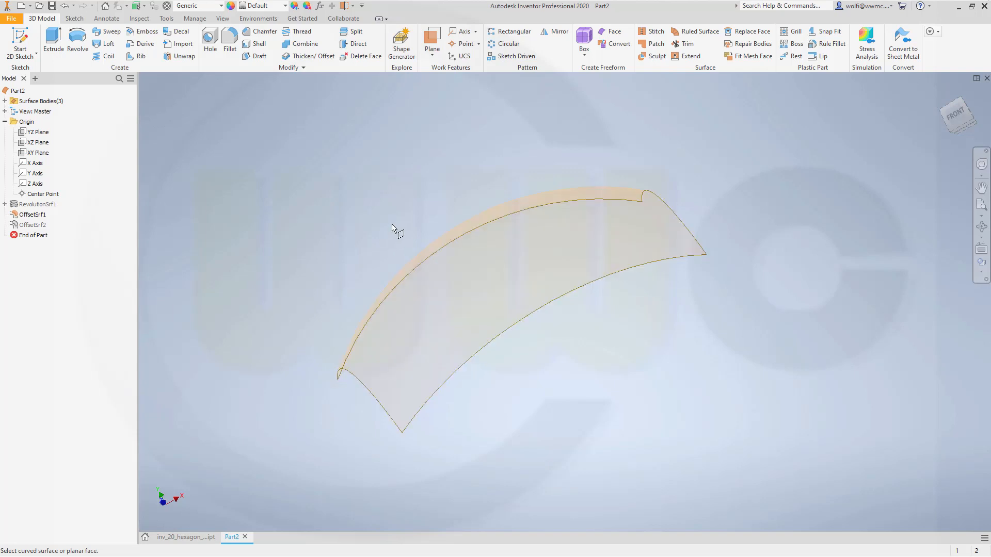
{"action": "left_click", "coordinate": [461, 301]}
{"action": "key", "text": "F4"}
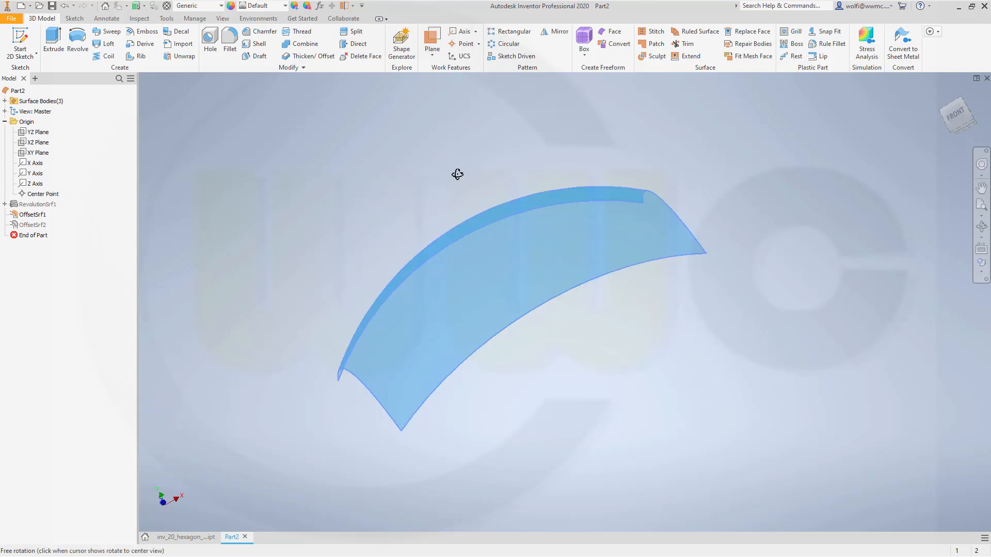
{"action": "left_click_drag", "start_coordinate": [457, 175], "coordinate": [484, 207]}
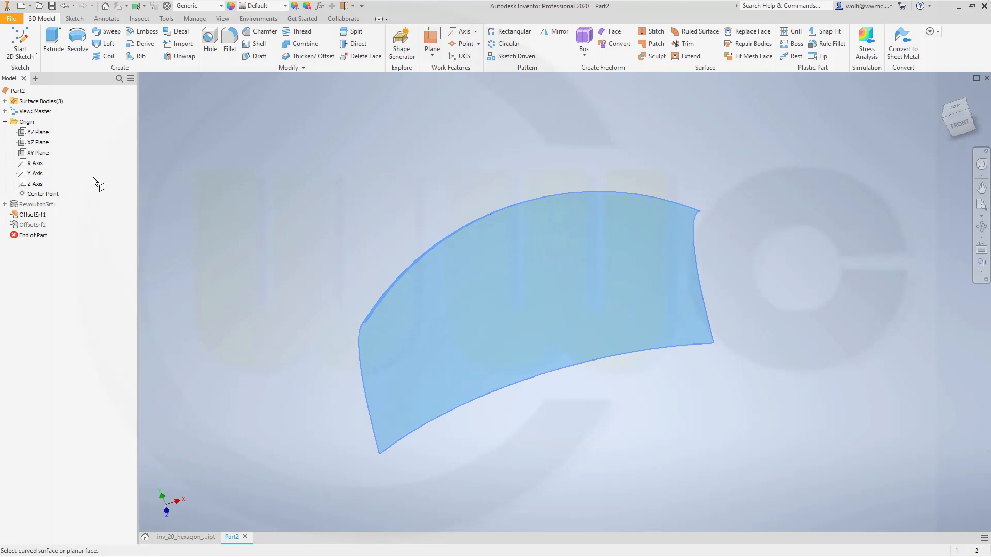
{"action": "left_click", "coordinate": [40, 144]}
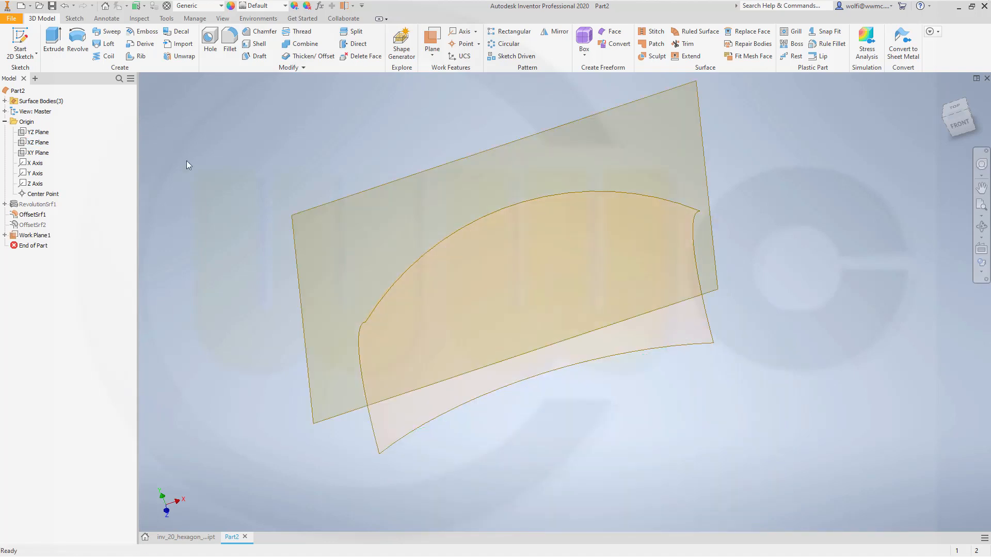
Start a sketch on the new work plane and draw a hexagon centred on the origin with sides about 285 mm long.
{"action": "key", "text": "F4"}
{"action": "left_click_drag", "start_coordinate": [449, 183], "coordinate": [486, 207]}
{"action": "middle_click_drag", "start_coordinate": [499, 254], "coordinate": [450, 209]}
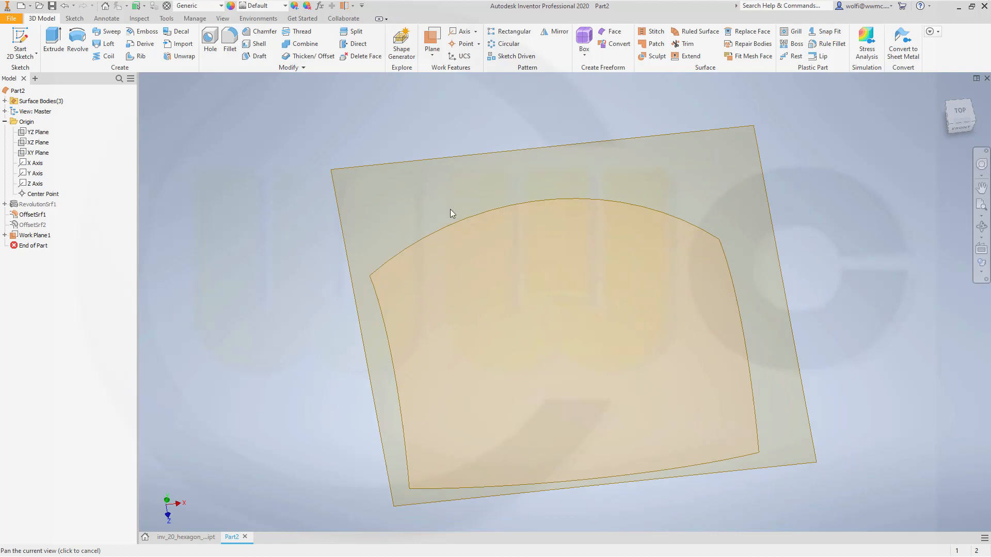
{"action": "left_click", "coordinate": [960, 112]}
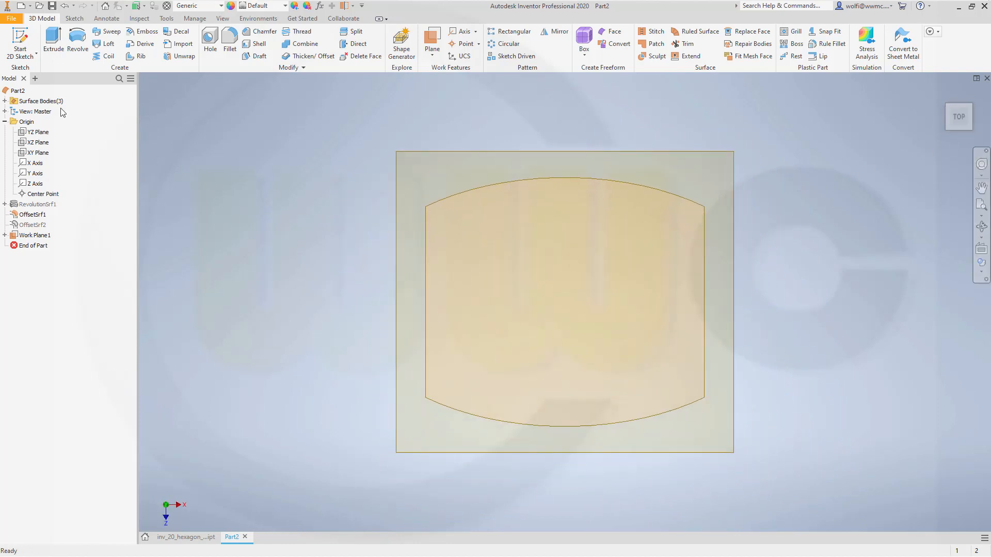
{"action": "left_click", "coordinate": [19, 41]}
{"action": "left_click", "coordinate": [401, 153]}
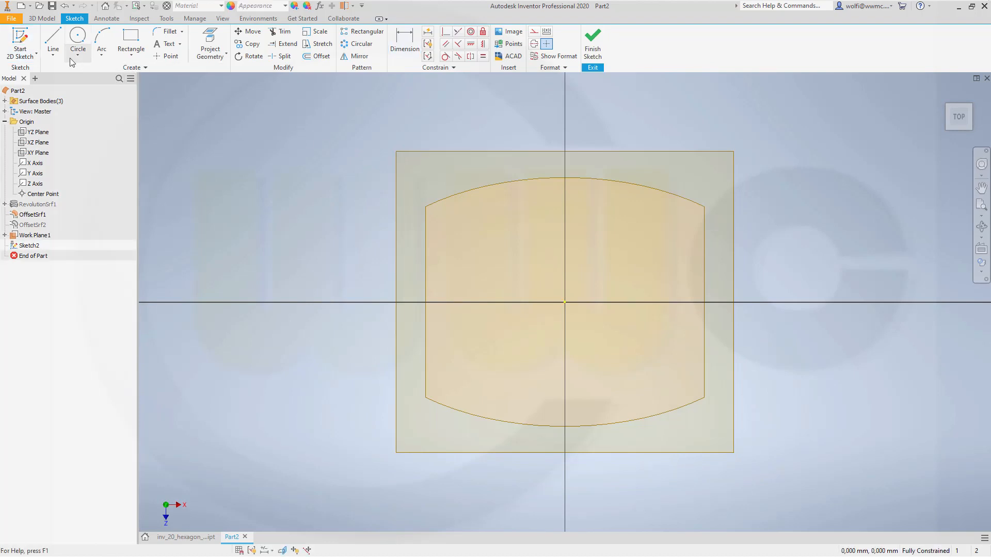
{"action": "left_click", "coordinate": [129, 57]}
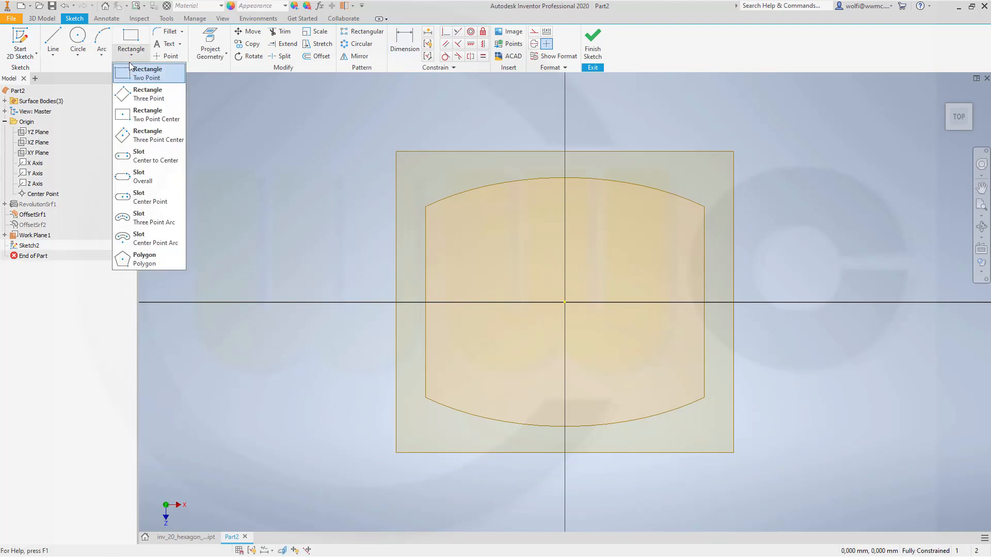
{"action": "left_click", "coordinate": [145, 259]}
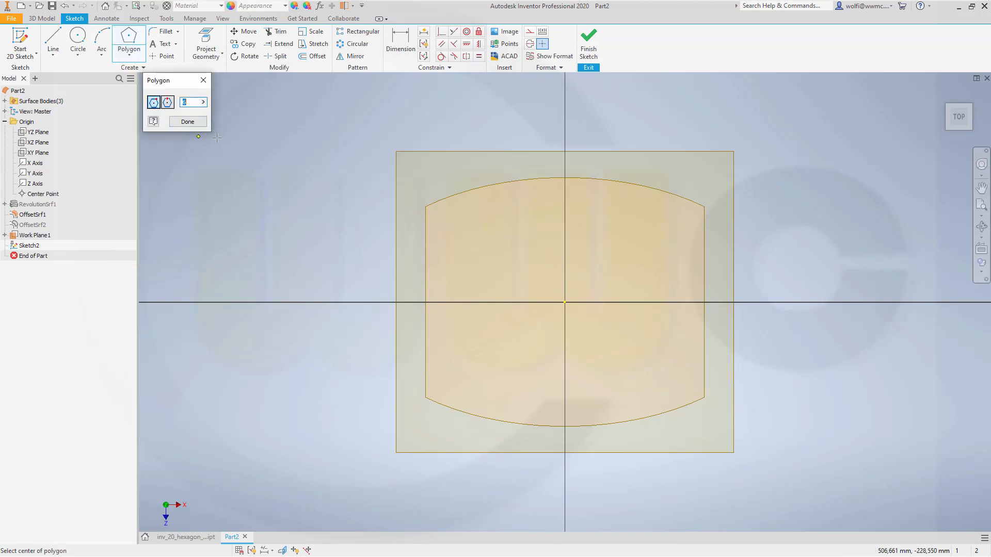
{"action": "left_click", "coordinate": [564, 302]}
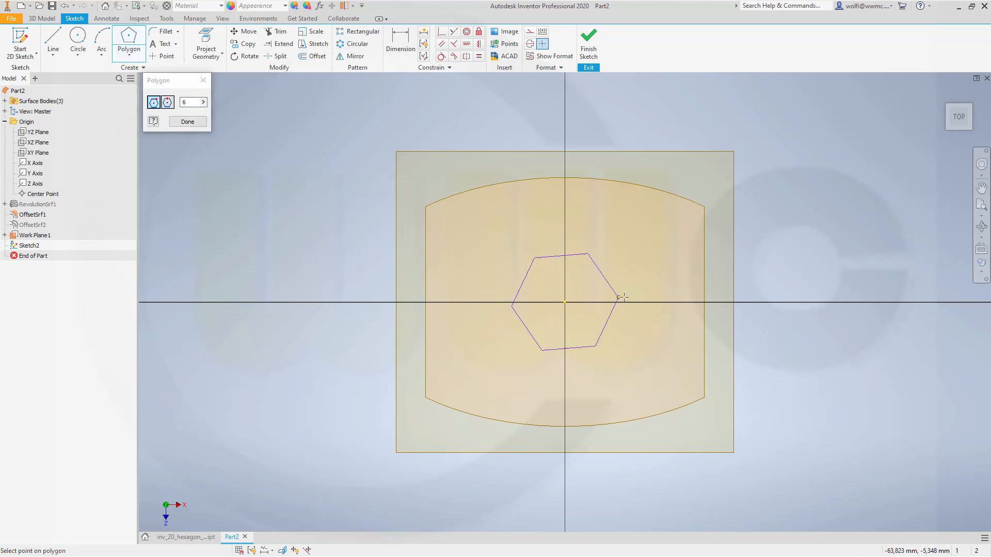
{"action": "left_click", "coordinate": [757, 226]}
{"action": "key", "text": "Escape"}
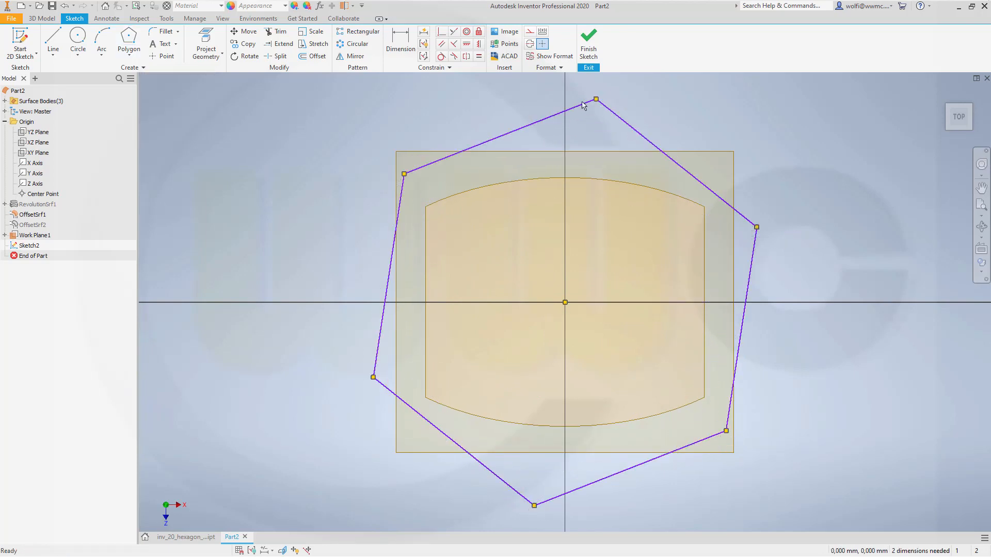
Constrain one side of the hexagon to be vertical and set its length to 13 mm.
{"action": "left_click", "coordinate": [480, 45]}
{"action": "left_click", "coordinate": [751, 274]}
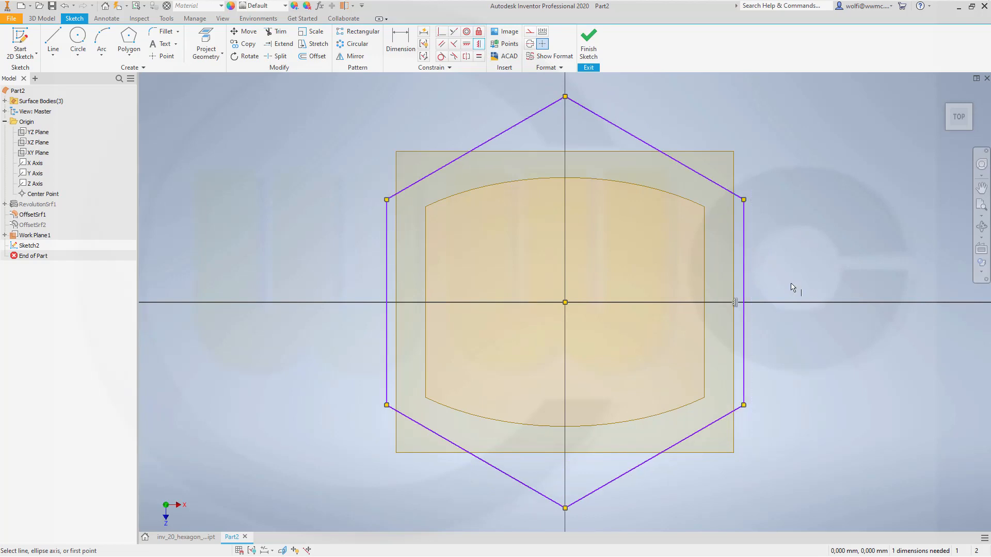
{"action": "key", "text": "d"}
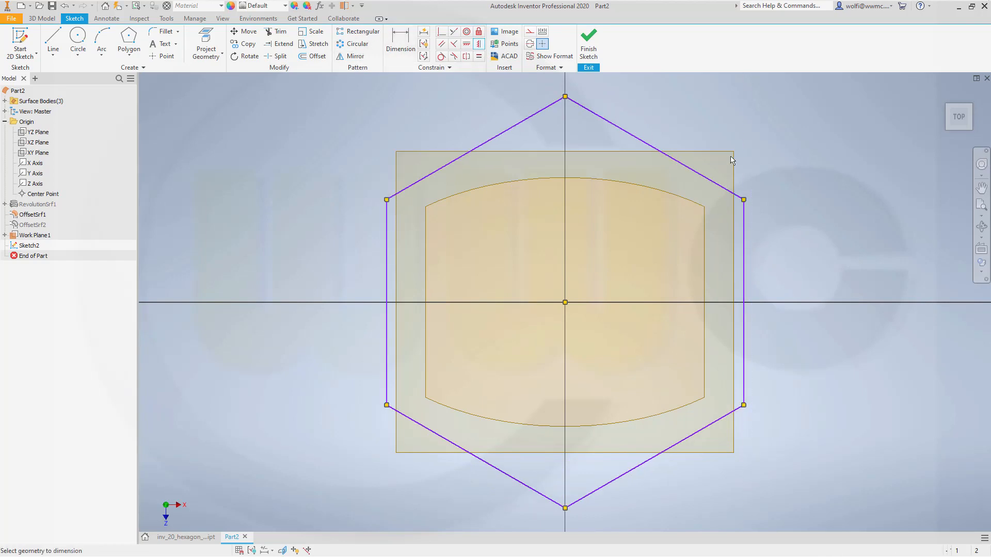
{"action": "left_click", "coordinate": [746, 243]}
{"action": "left_click", "coordinate": [787, 273]}
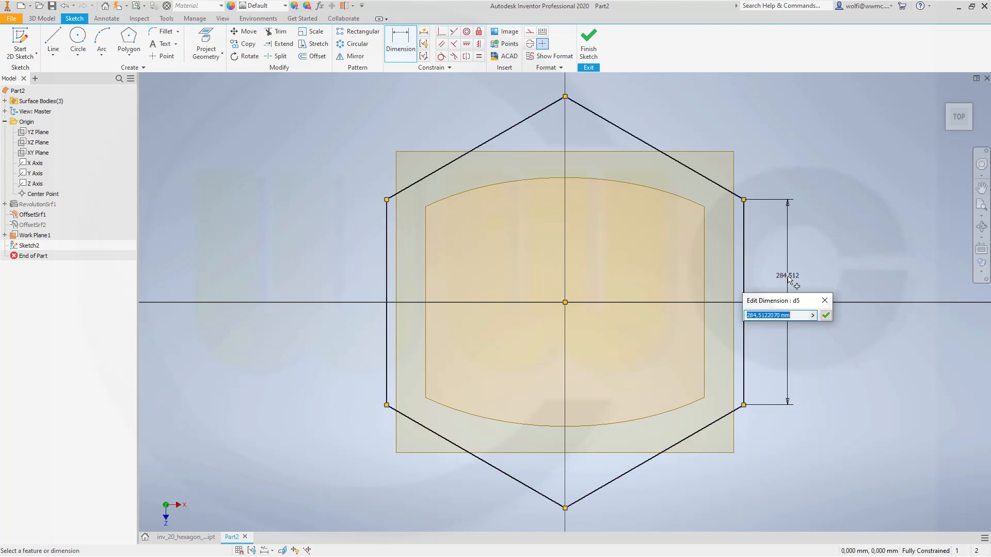
{"action": "type", "text": "13"}
{"action": "key", "text": "Return"}
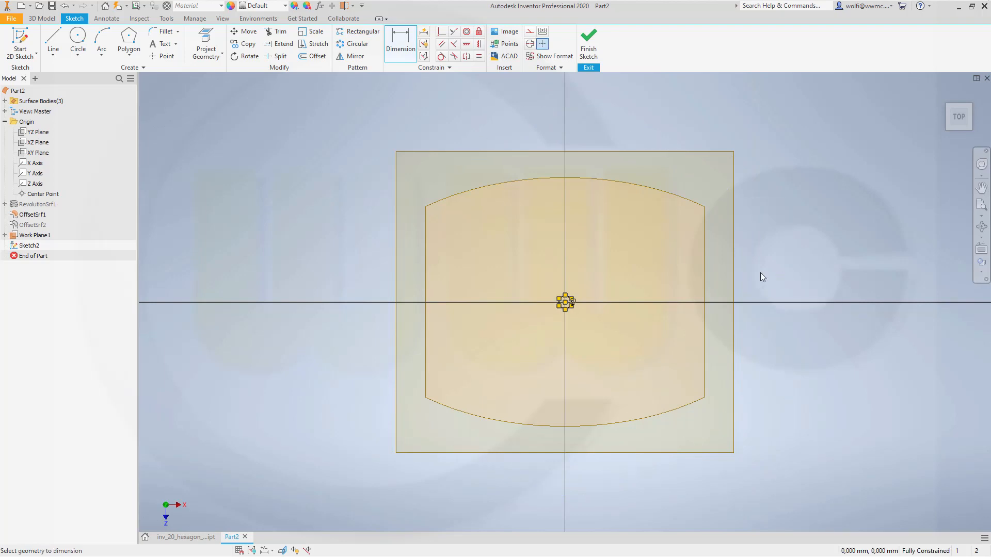
{"action": "key", "text": "Escape"}
Finish the hexagon sketch and hide the tangent work plane.
{"action": "scroll", "coordinate": [634, 328], "scroll_direction": "down", "scroll_amount": 3}
{"action": "scroll", "coordinate": [633, 328], "scroll_direction": "up", "scroll_amount": 6}
{"action": "scroll", "coordinate": [634, 327], "scroll_direction": "down", "scroll_amount": 3}
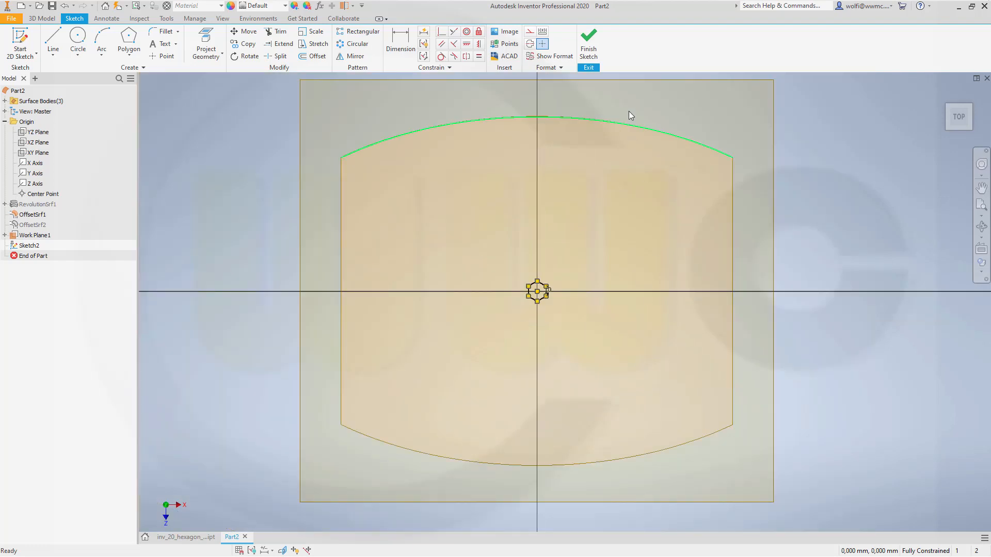
{"action": "left_click", "coordinate": [588, 42]}
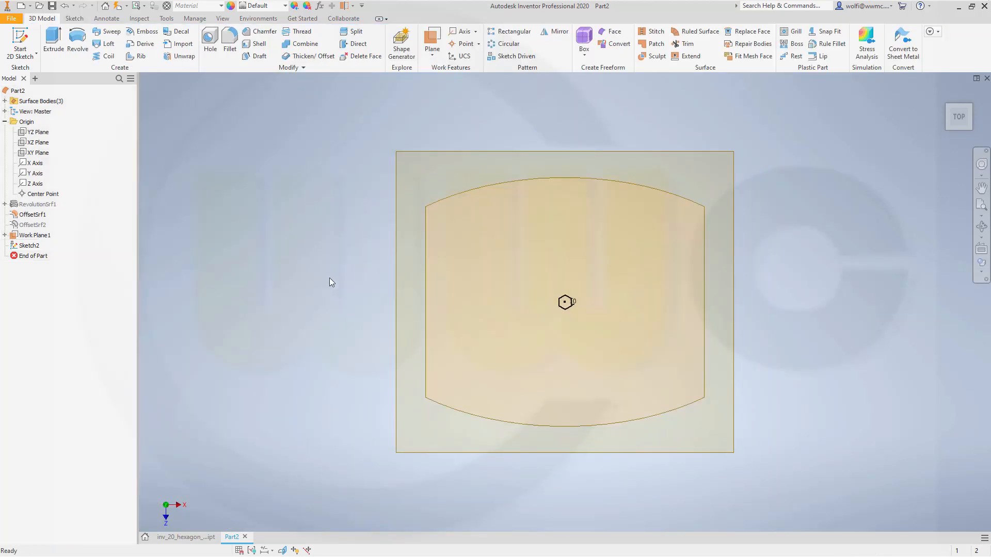
{"action": "right_click", "coordinate": [40, 239]}
{"action": "left_click", "coordinate": [57, 324]}
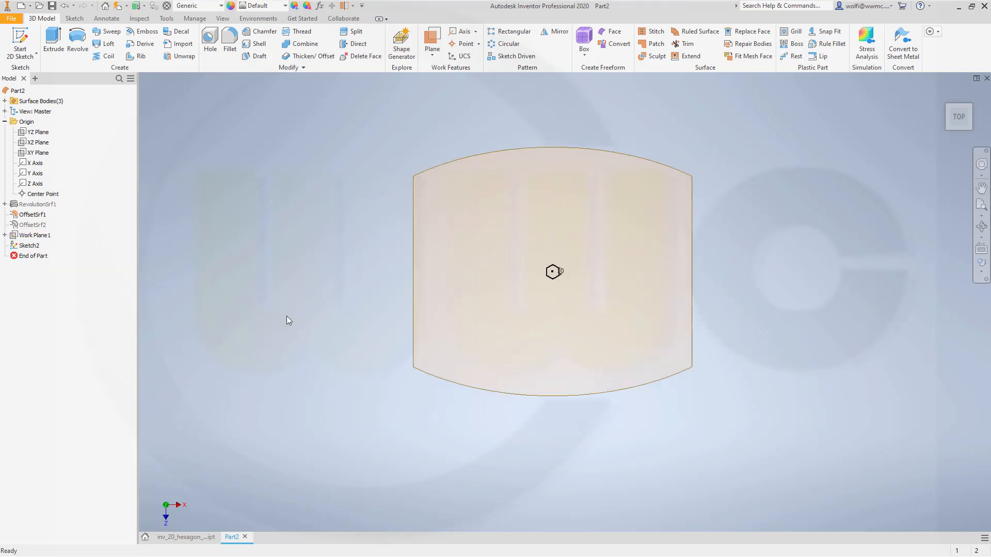
{"action": "middle_click_drag", "start_coordinate": [302, 318], "coordinate": [290, 252]}
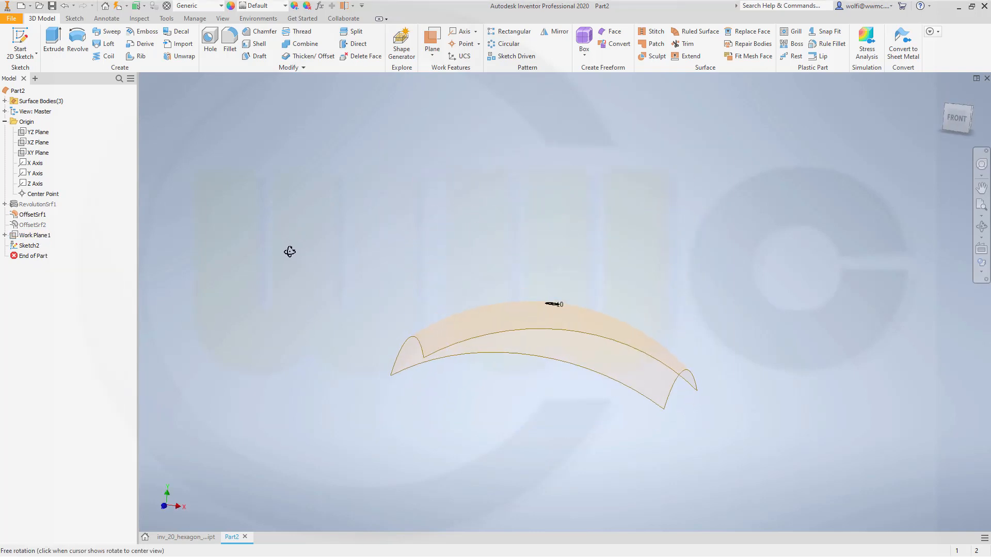
{"action": "scroll", "coordinate": [360, 311], "scroll_direction": "up", "scroll_amount": 5}
{"action": "scroll", "coordinate": [368, 317], "scroll_direction": "down", "scroll_amount": 6}
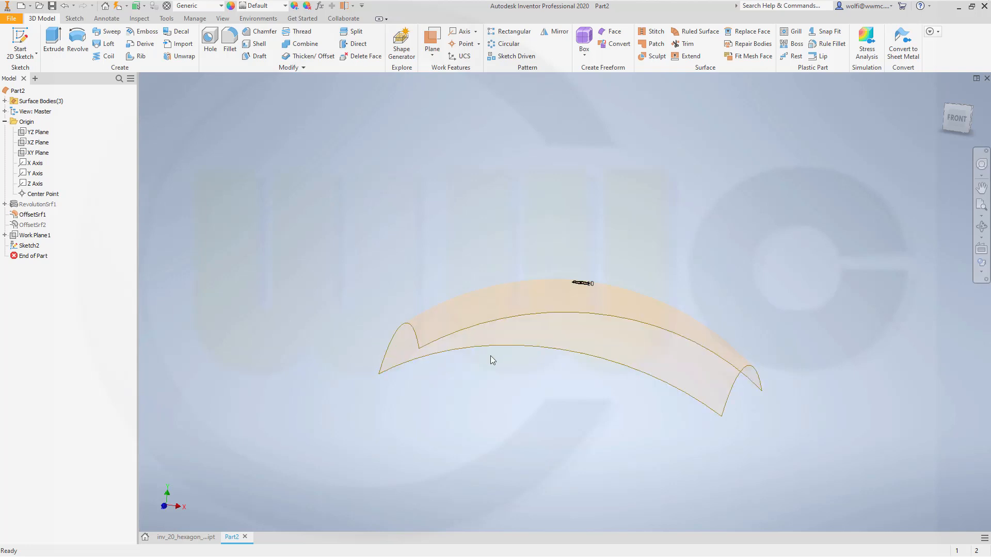
Start a 3D sketch and project all six hexagon sides onto the curved surface using the closest-point projection.
{"action": "middle_click_drag", "start_coordinate": [491, 360], "coordinate": [290, 198], "text": "shift"}
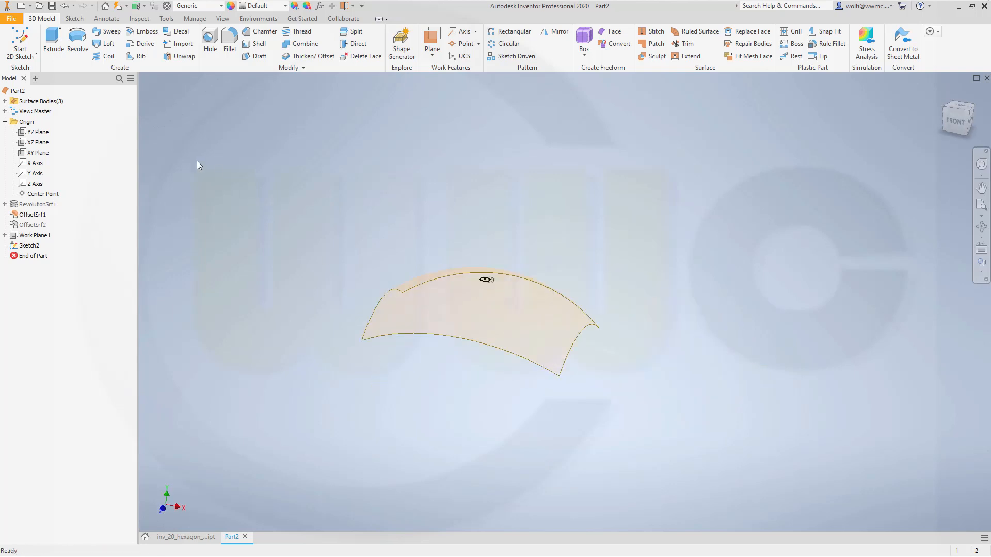
{"action": "left_click", "coordinate": [38, 55]}
{"action": "left_click", "coordinate": [36, 94]}
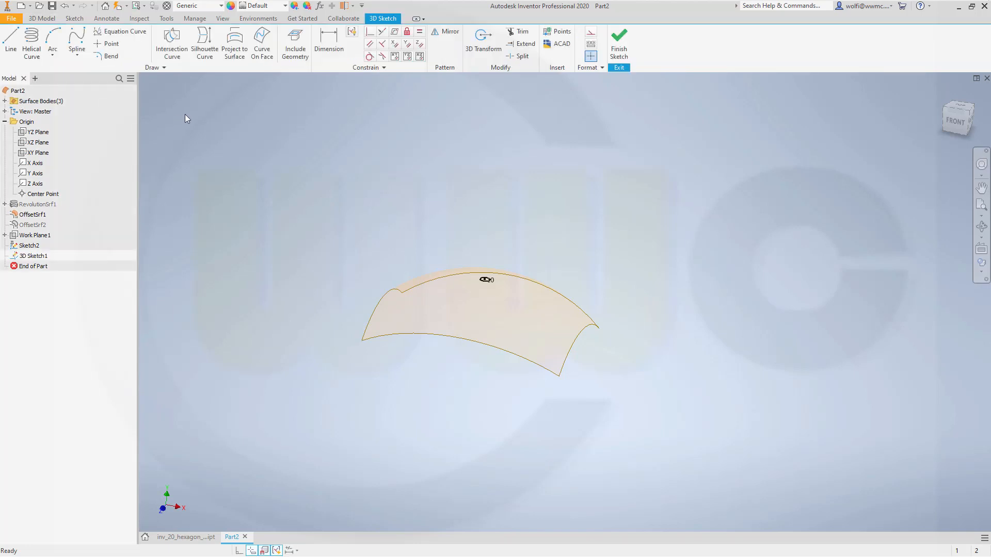
{"action": "left_click", "coordinate": [235, 43]}
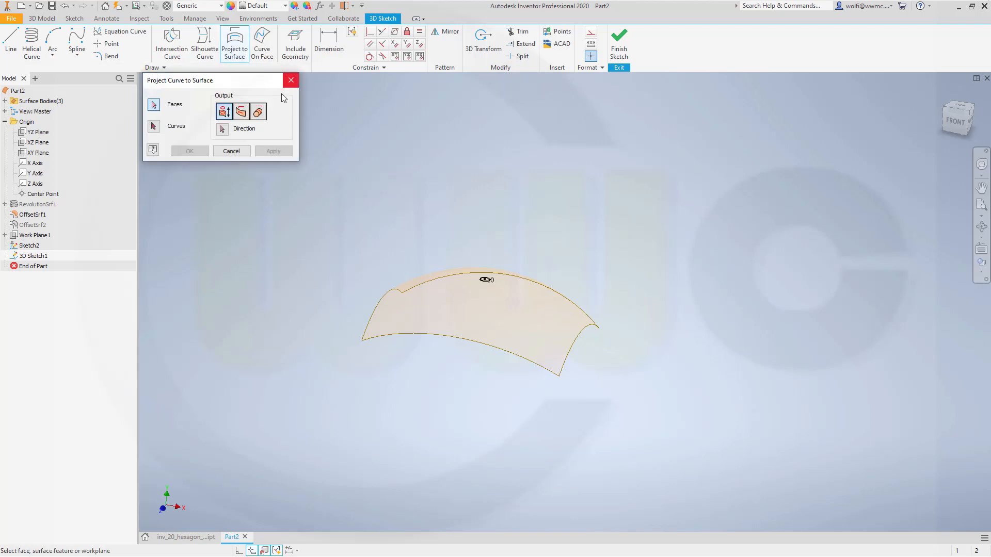
{"action": "left_click", "coordinate": [241, 112]}
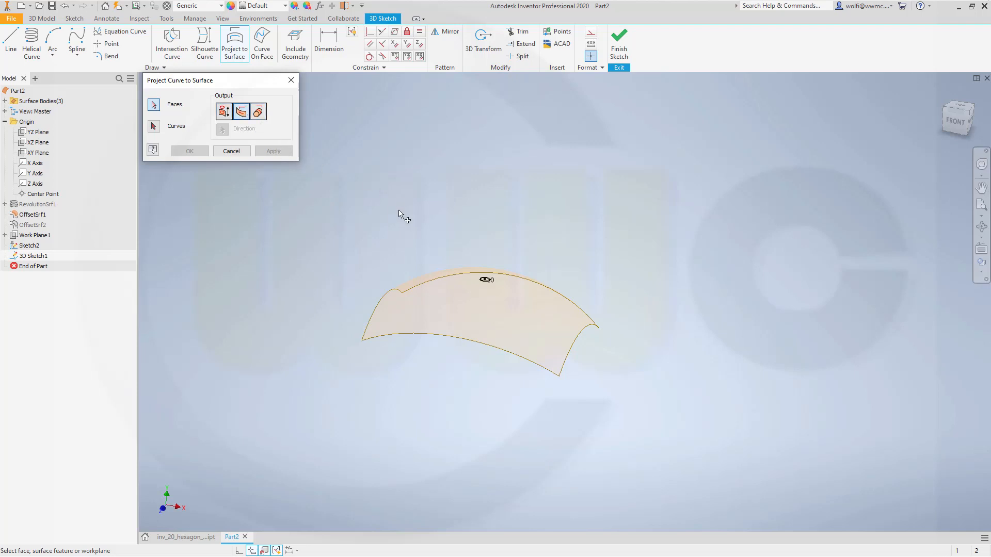
{"action": "left_click", "coordinate": [420, 277]}
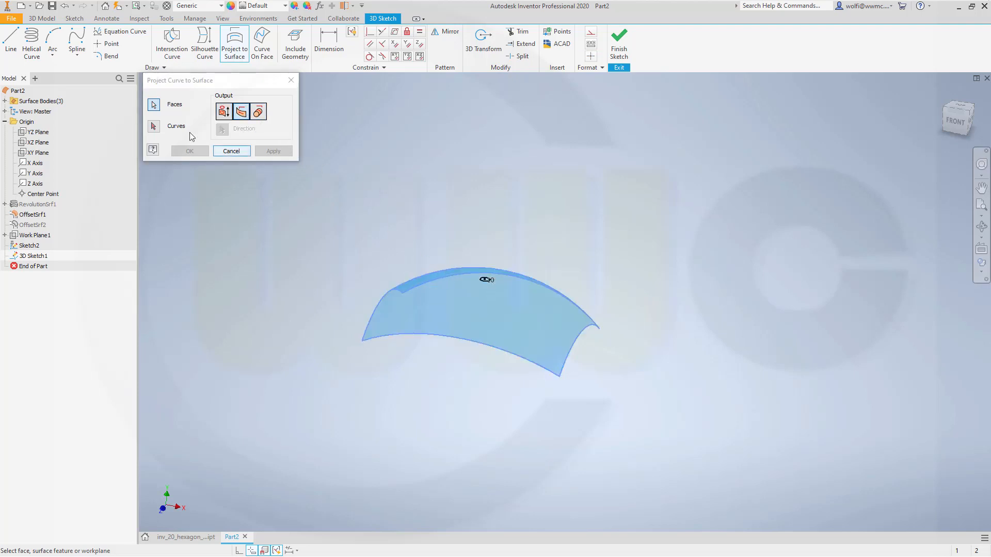
{"action": "left_click", "coordinate": [154, 126]}
{"action": "scroll", "coordinate": [472, 296], "scroll_direction": "up", "scroll_amount": 10}
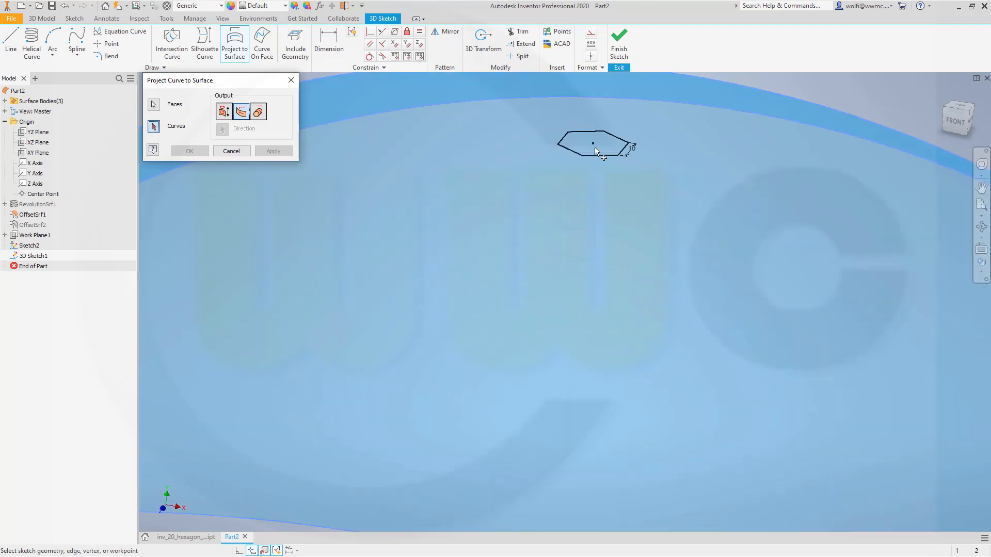
{"action": "left_click", "coordinate": [596, 154]}
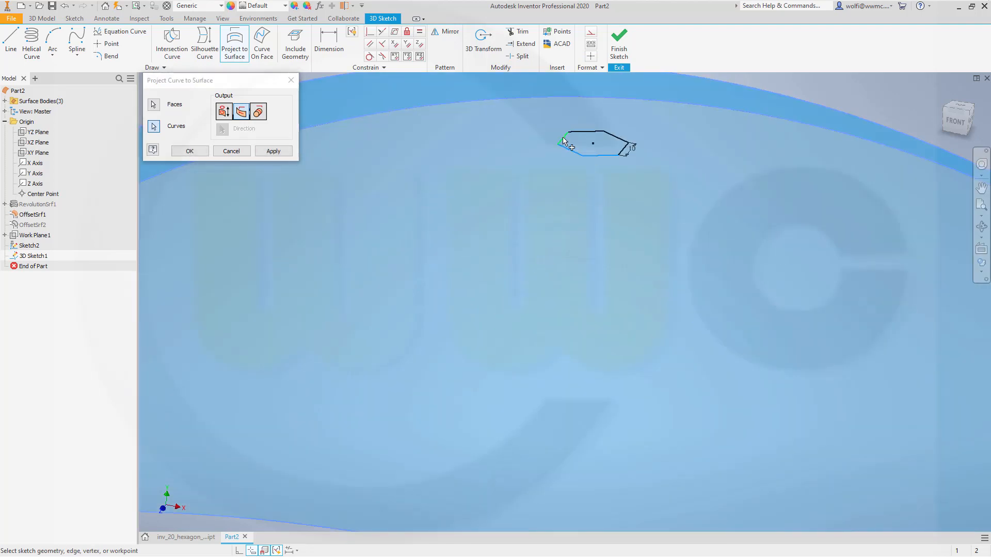
{"action": "left_click", "coordinate": [564, 140]}
{"action": "left_click", "coordinate": [623, 146]}
{"action": "left_click", "coordinate": [190, 151]}
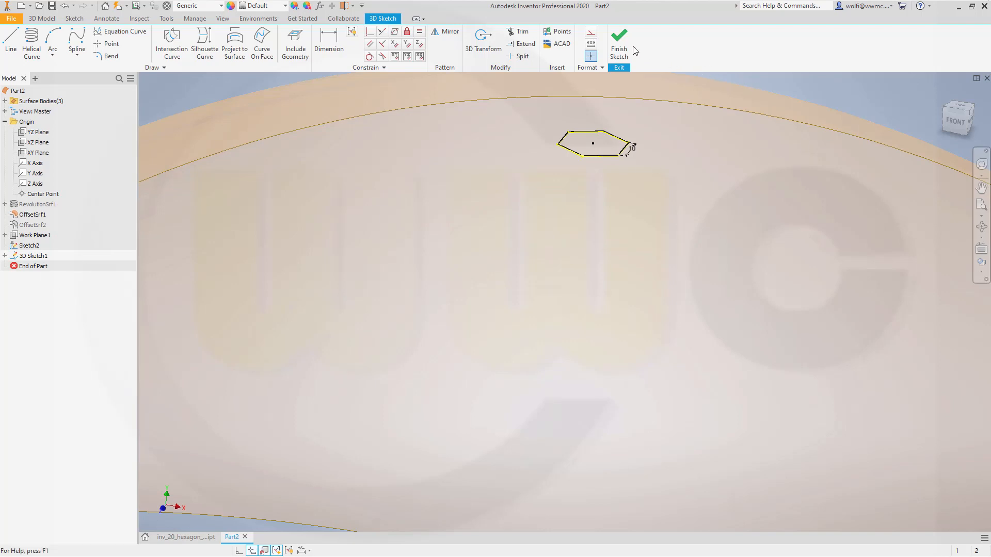
Finish the 3D sketch and hide the flat hexagon sketch.
{"action": "left_click", "coordinate": [620, 45]}
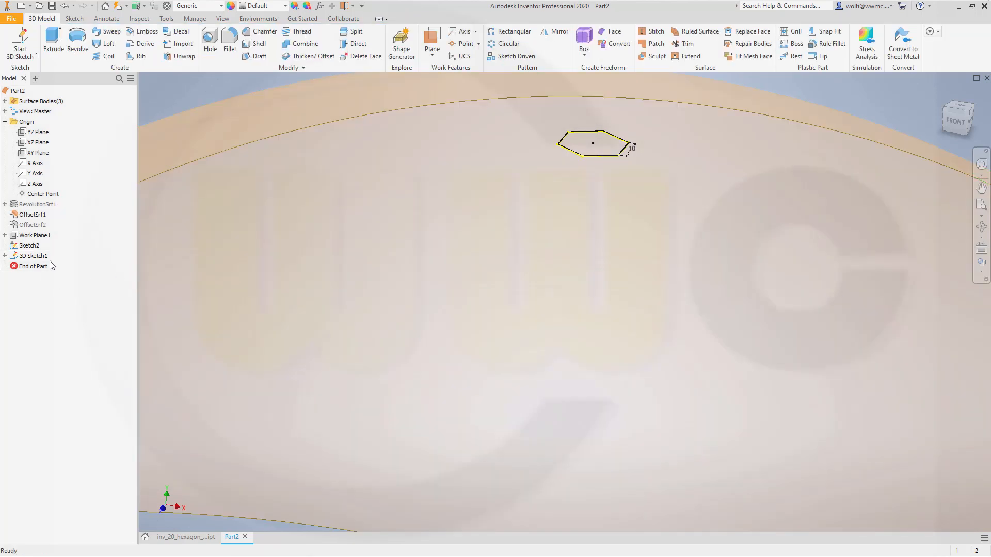
{"action": "right_click", "coordinate": [28, 246]}
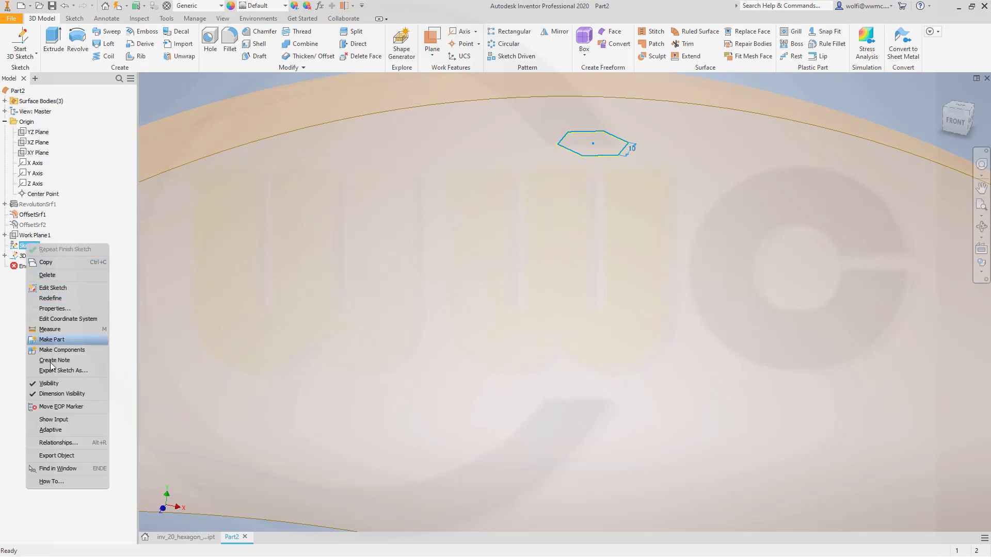
{"action": "left_click", "coordinate": [50, 384]}
{"action": "scroll", "coordinate": [514, 190], "scroll_direction": "down", "scroll_amount": 5}
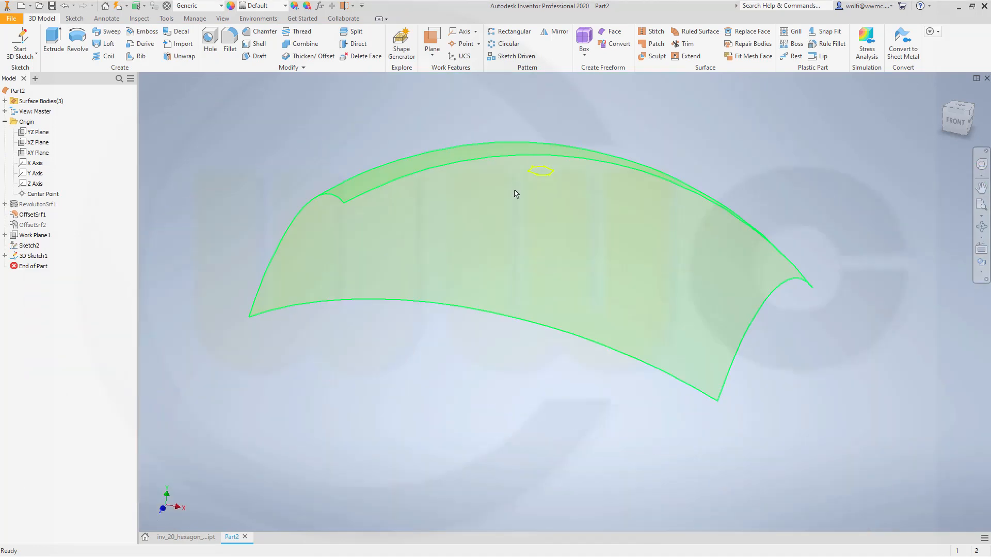
Create a 10 mm ruled surface from the projected hexagon, using the vector type along the Y axis.
{"action": "middle_click_drag", "start_coordinate": [515, 192], "coordinate": [458, 252], "text": "shift"}
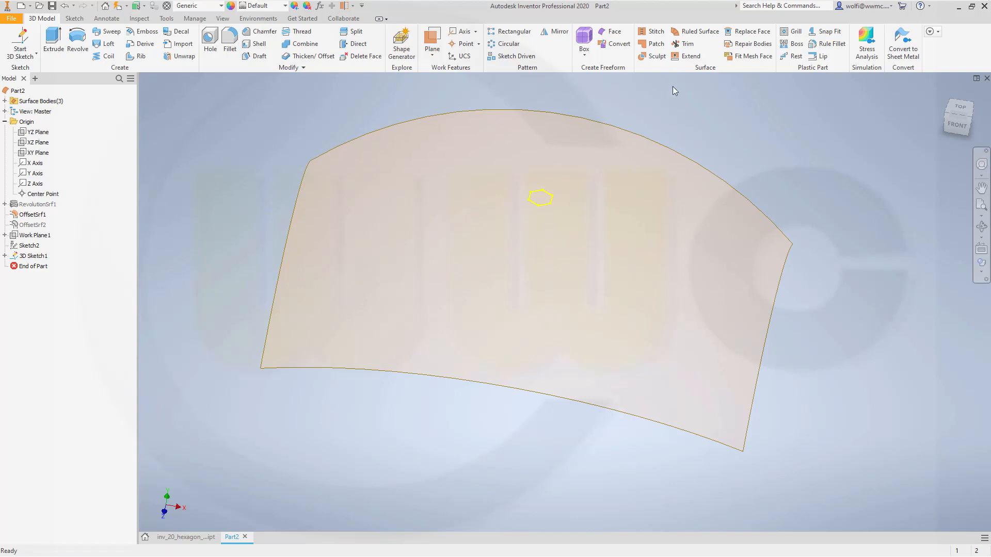
{"action": "left_click", "coordinate": [698, 32]}
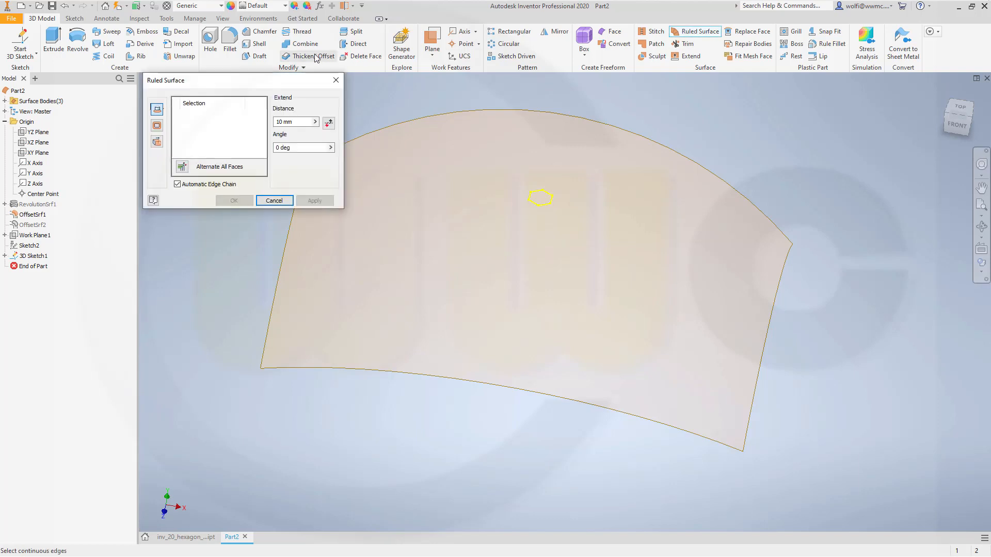
{"action": "left_click", "coordinate": [156, 144]}
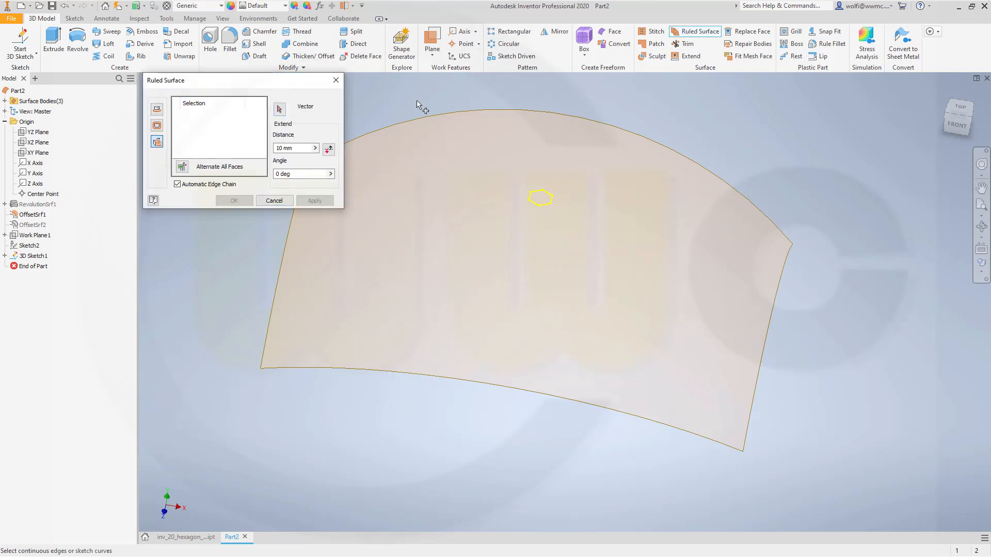
{"action": "left_click", "coordinate": [281, 110]}
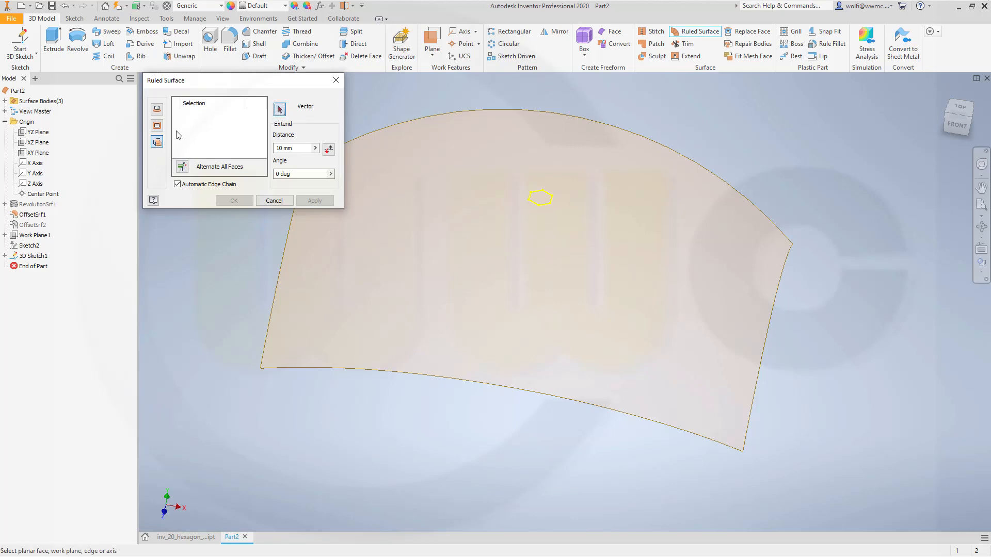
{"action": "left_click", "coordinate": [37, 174]}
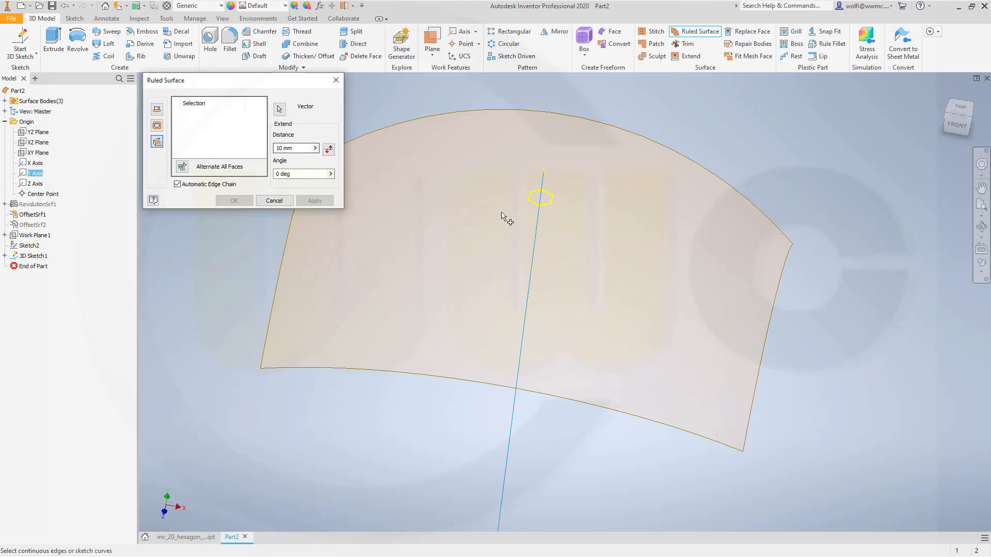
{"action": "left_click", "coordinate": [534, 209]}
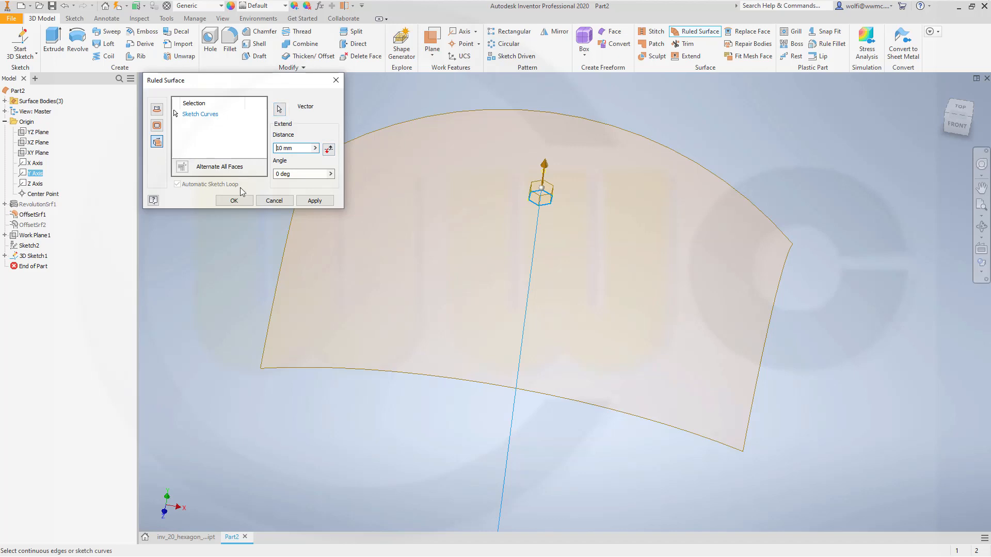
{"action": "left_click", "coordinate": [234, 201]}
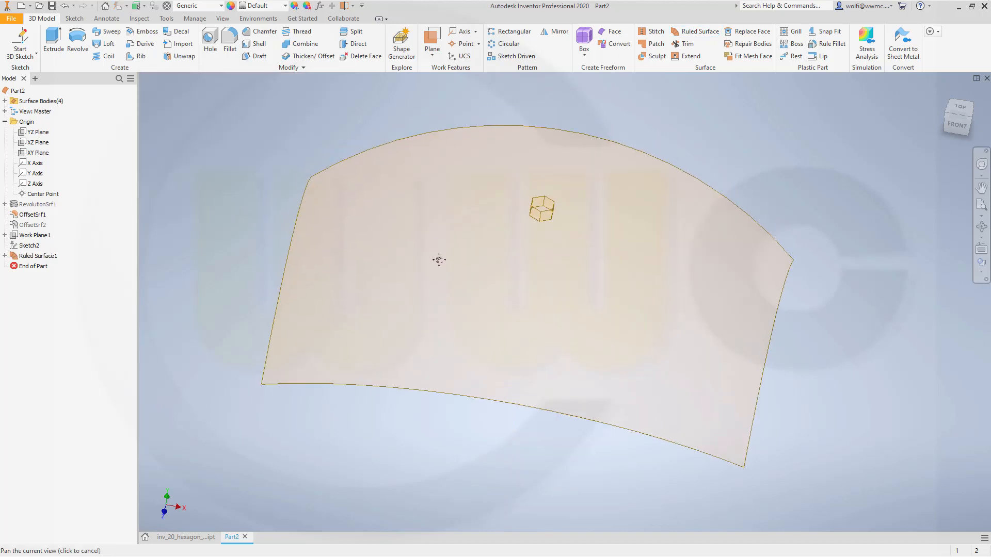
Trim the curved surface with the hexagonal ruled surface as cutting tool, removing everything outside the hexagon.
{"action": "middle_click_drag", "start_coordinate": [447, 231], "coordinate": [444, 221], "text": "shift"}
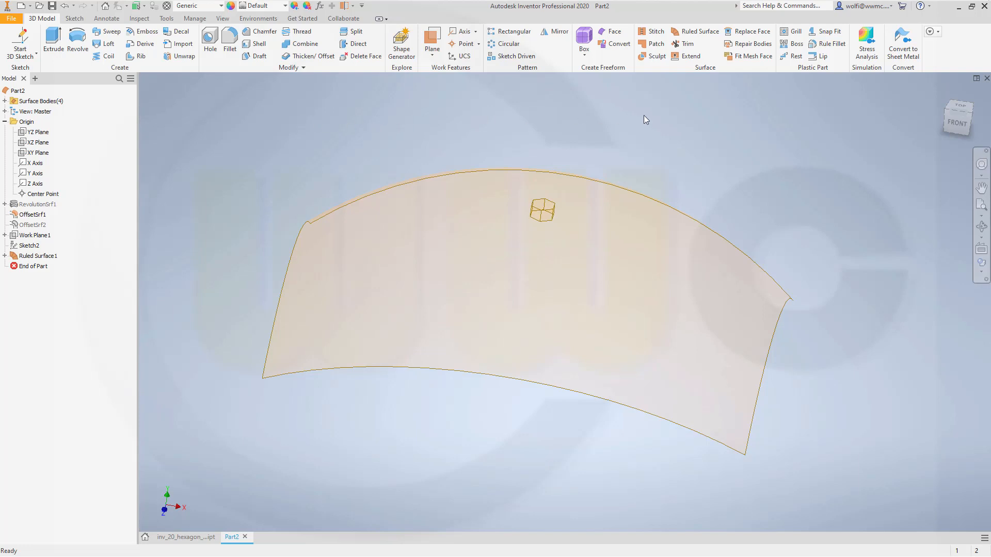
{"action": "left_click", "coordinate": [685, 43]}
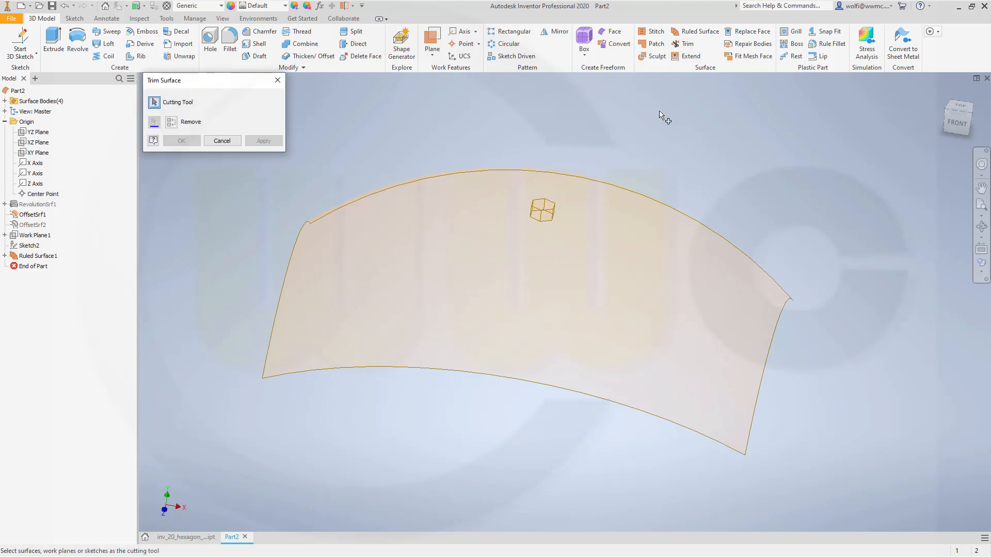
{"action": "left_click", "coordinate": [535, 212]}
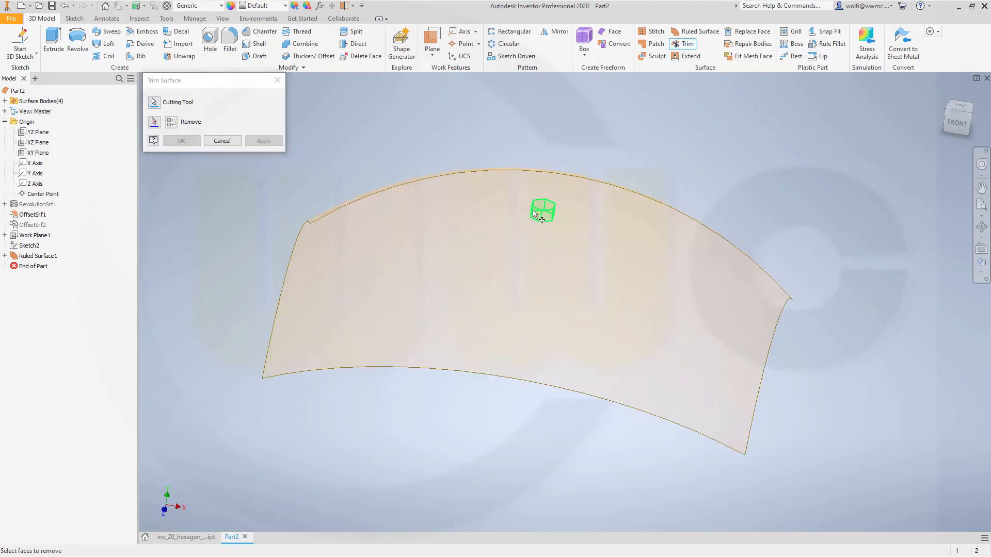
{"action": "left_click", "coordinate": [435, 256]}
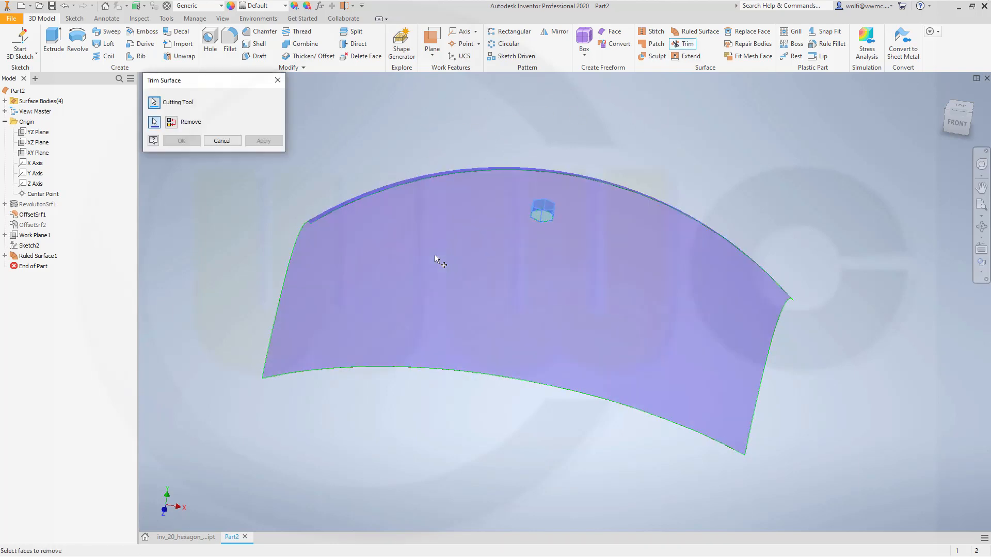
{"action": "left_click", "coordinate": [189, 143]}
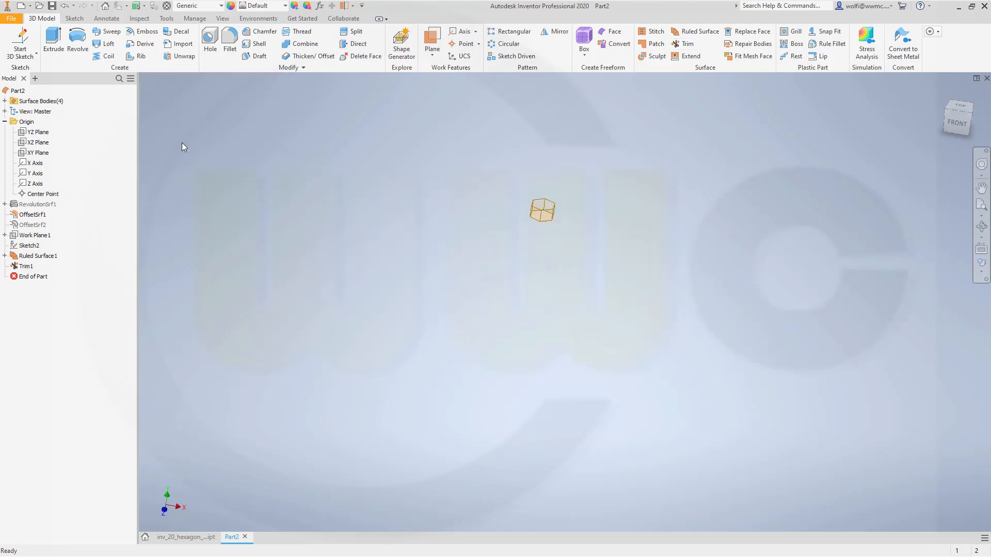
Hide the ruled surface so that only the trimmed hexagon patch is displayed.
{"action": "right_click", "coordinate": [51, 258]}
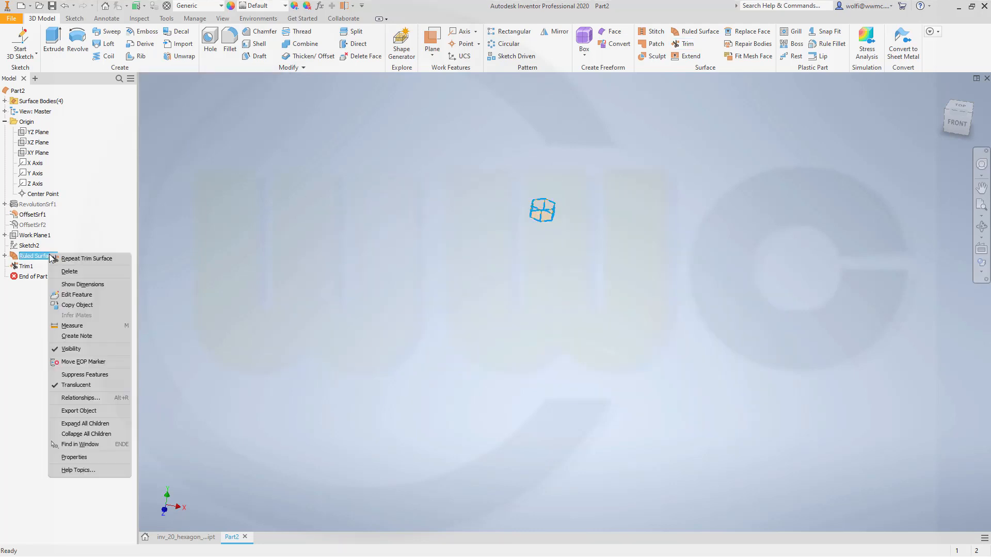
{"action": "left_click", "coordinate": [79, 345]}
{"action": "middle_click_drag", "start_coordinate": [363, 215], "coordinate": [349, 251], "text": "shift"}
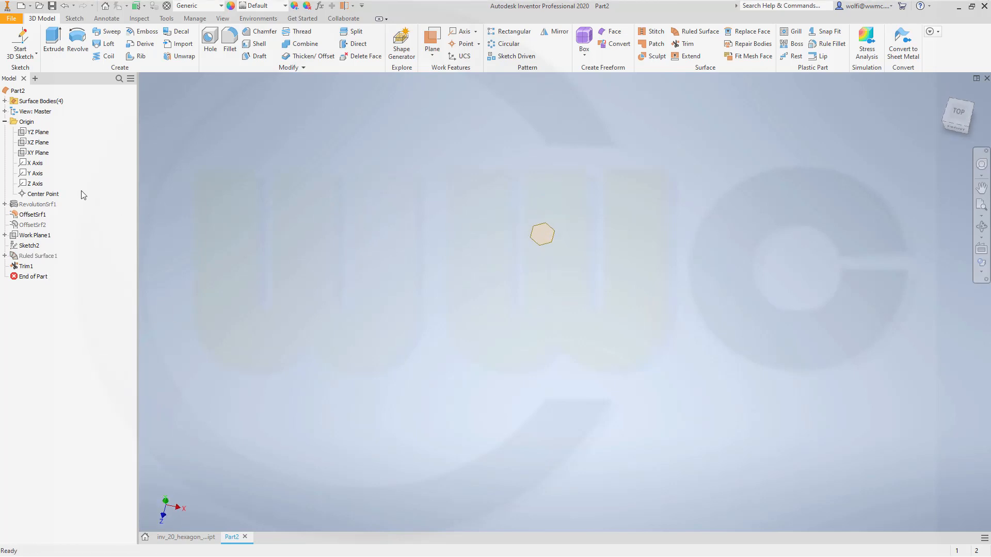
{"action": "left_click", "coordinate": [36, 176]}
{"action": "left_click", "coordinate": [229, 182]}
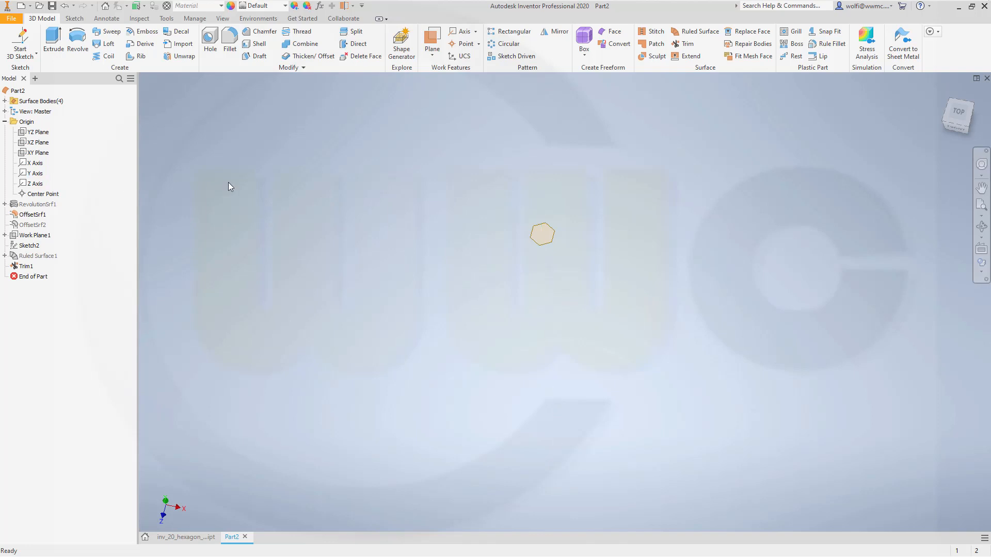
{"action": "left_click", "coordinate": [34, 163]}
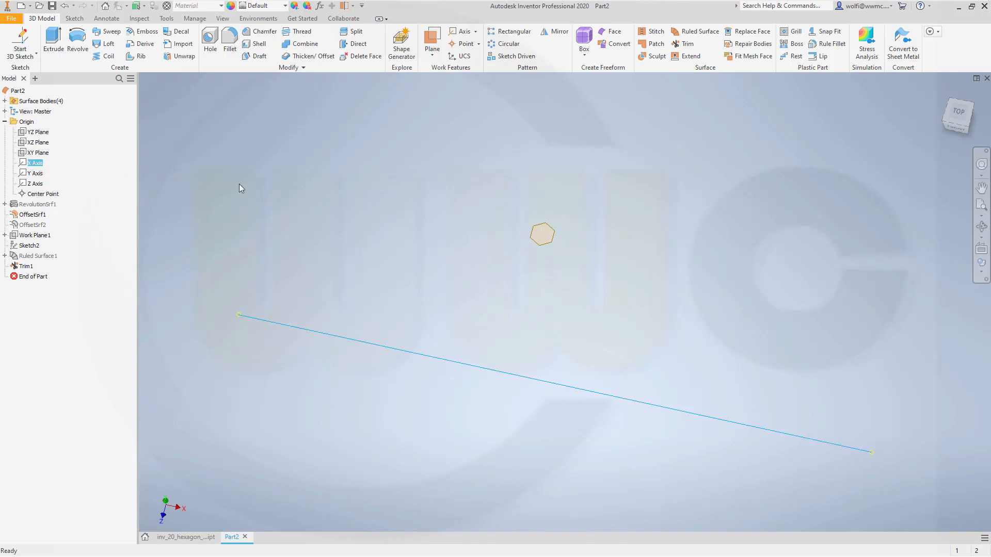
{"action": "left_click", "coordinate": [243, 182]}
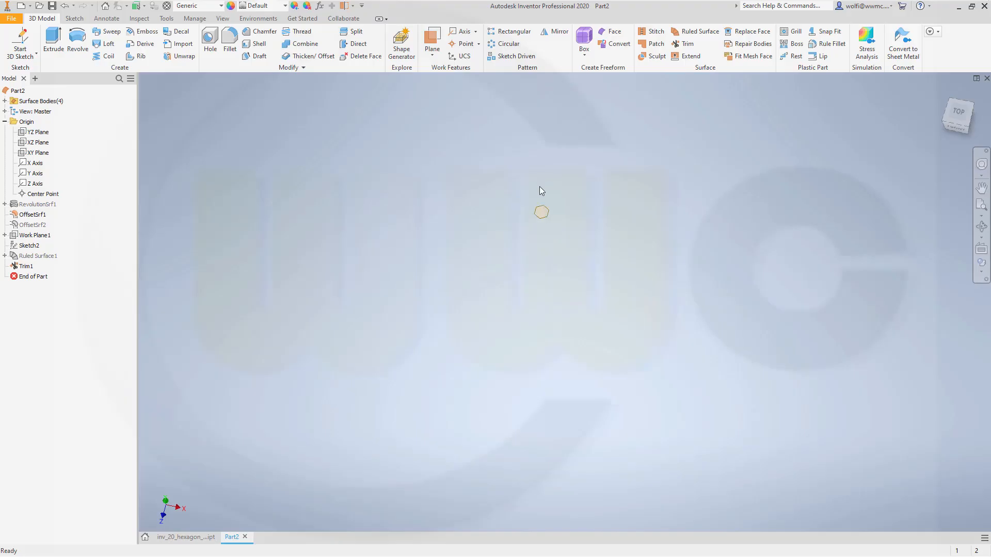
Thicken the trimmed hexagon patch into a solid with a distance of 1 mm, applied symmetrically to both sides.
{"action": "scroll", "coordinate": [540, 200], "scroll_direction": "up", "scroll_amount": 3}
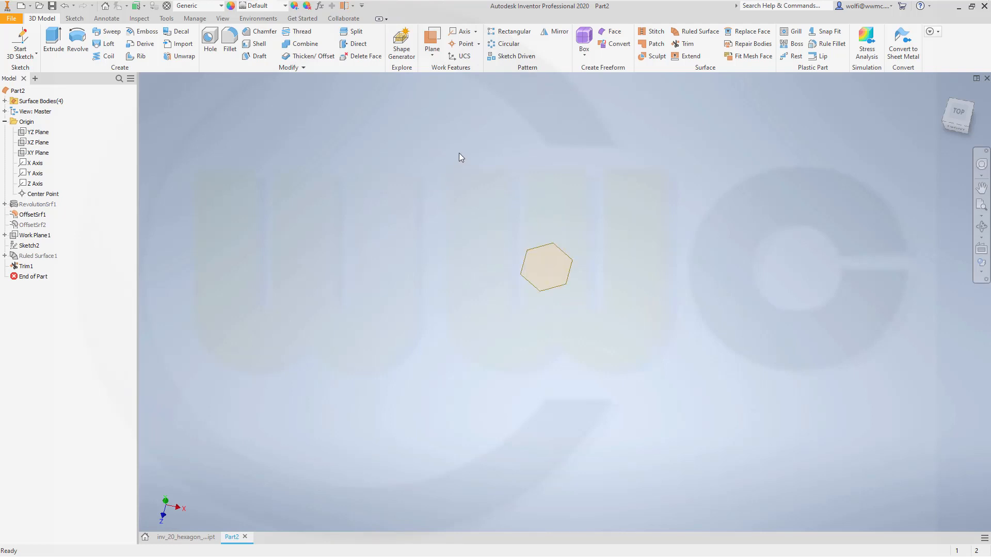
{"action": "left_click", "coordinate": [306, 57]}
{"action": "left_click", "coordinate": [283, 180]}
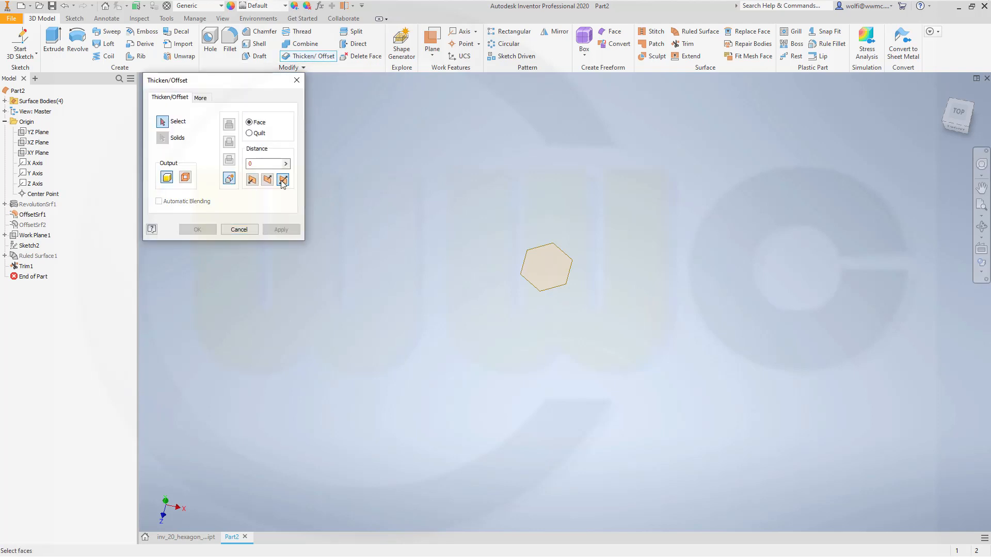
{"action": "middle_click_drag", "start_coordinate": [428, 217], "coordinate": [421, 218]}
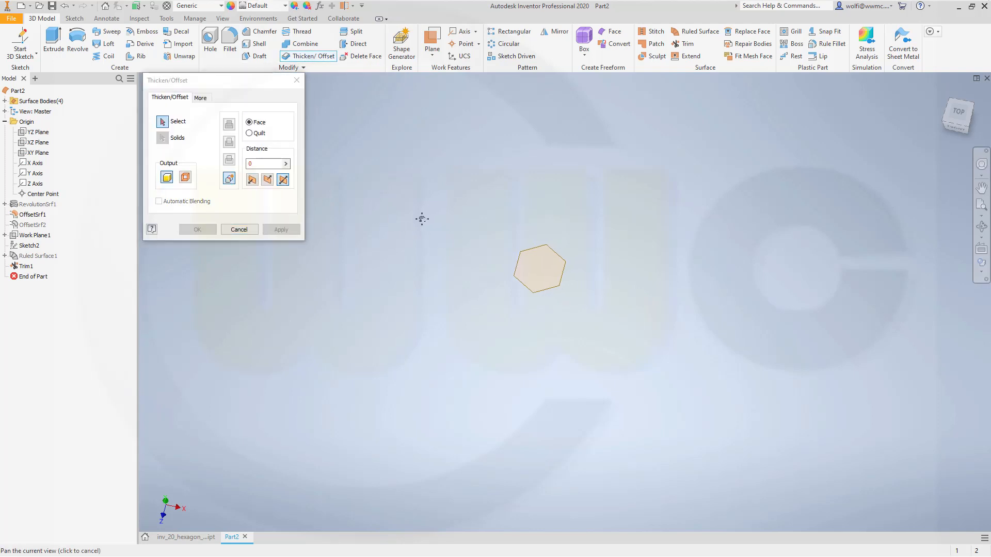
{"action": "left_click", "coordinate": [270, 164]}
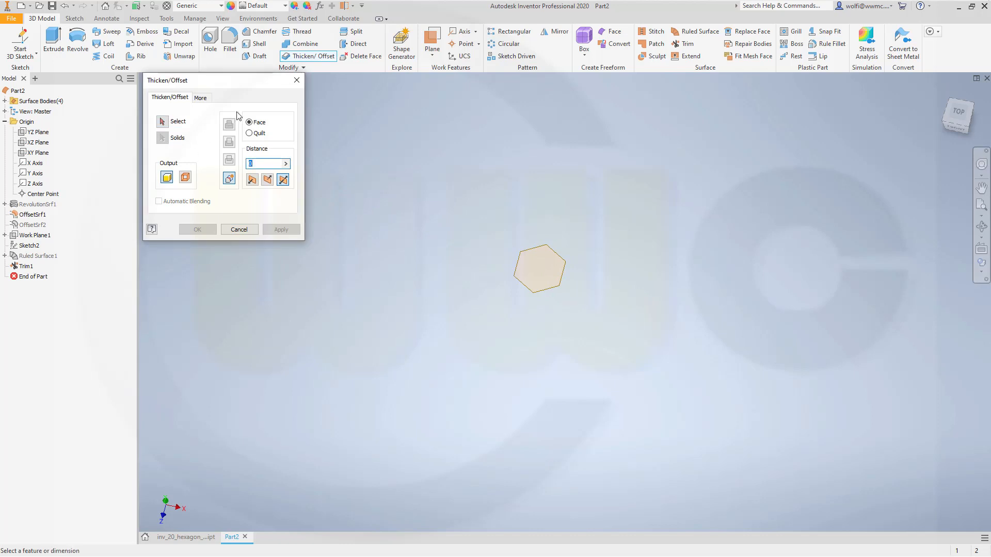
{"action": "type", "text": "1"}
{"action": "left_click", "coordinate": [162, 121]}
{"action": "left_click", "coordinate": [562, 262]}
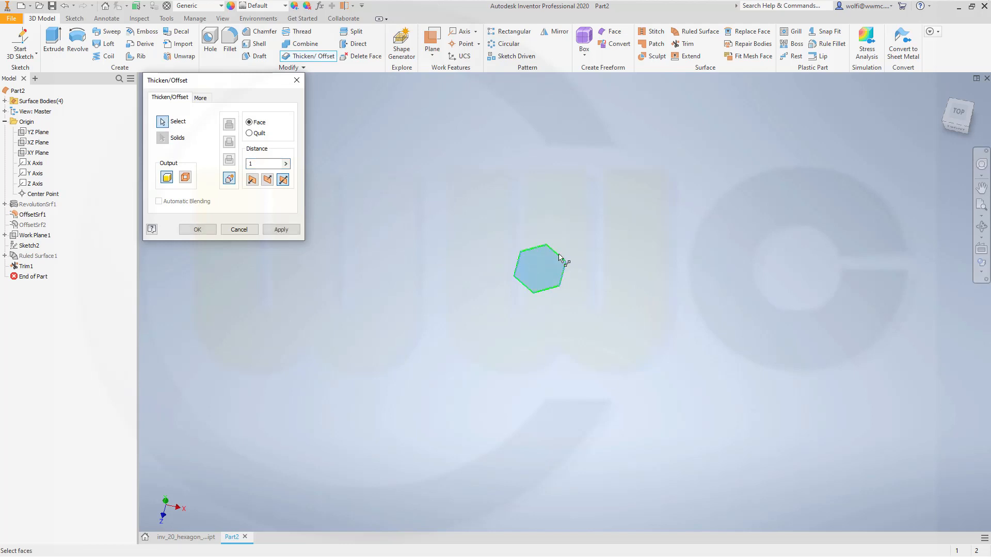
{"action": "middle_click_drag", "start_coordinate": [540, 216], "coordinate": [467, 239]}
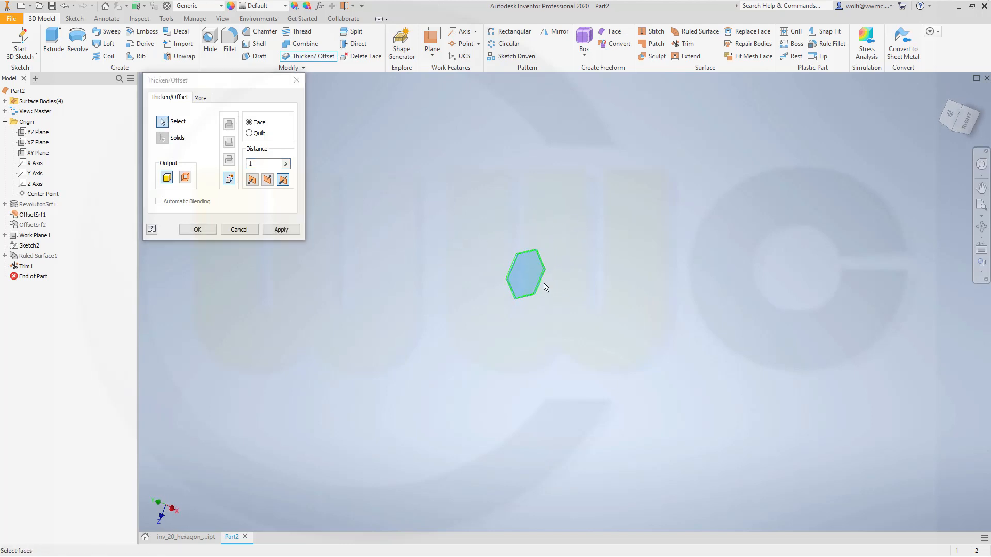
{"action": "scroll", "coordinate": [543, 285], "scroll_direction": "up", "scroll_amount": 10}
{"action": "scroll", "coordinate": [583, 294], "scroll_direction": "down", "scroll_amount": 6}
{"action": "middle_click_drag", "start_coordinate": [568, 285], "coordinate": [553, 263], "text": "shift"}
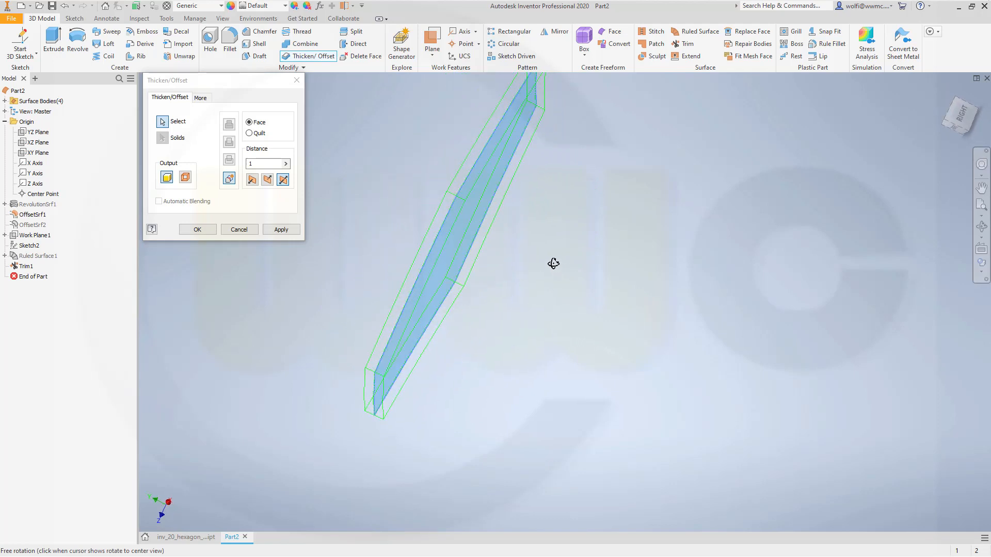
{"action": "left_click", "coordinate": [197, 229]}
{"action": "scroll", "coordinate": [289, 246], "scroll_direction": "down", "scroll_amount": 5}
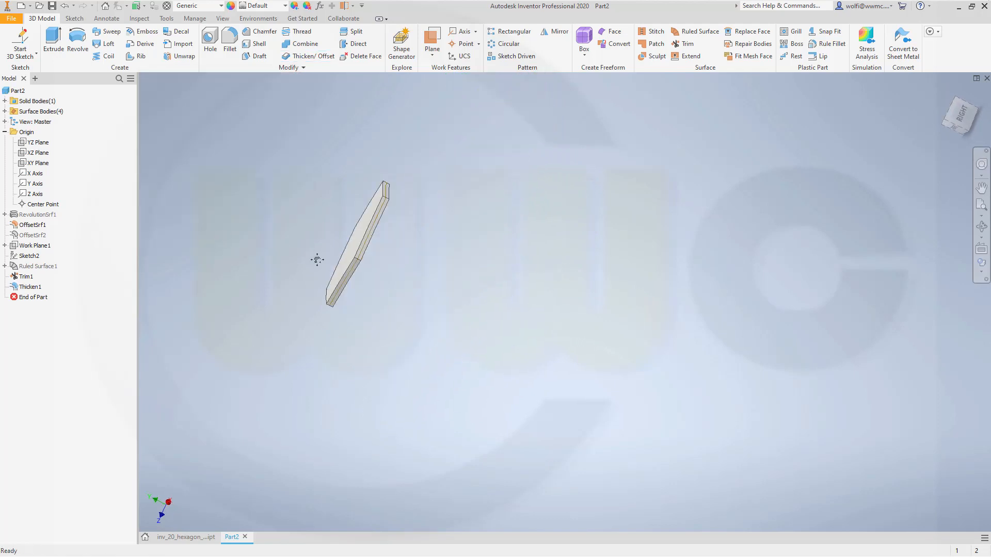
Make the origin X axis visible in the model.
{"action": "middle_click_drag", "start_coordinate": [317, 258], "coordinate": [432, 284], "text": "shift"}
{"action": "scroll", "coordinate": [355, 241], "scroll_direction": "down", "scroll_amount": 5}
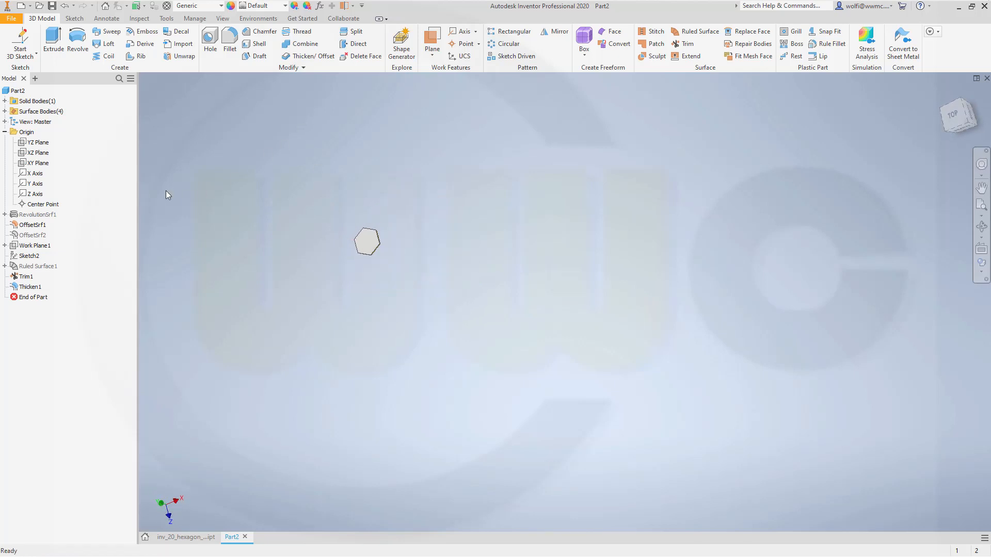
{"action": "right_click", "coordinate": [35, 174]}
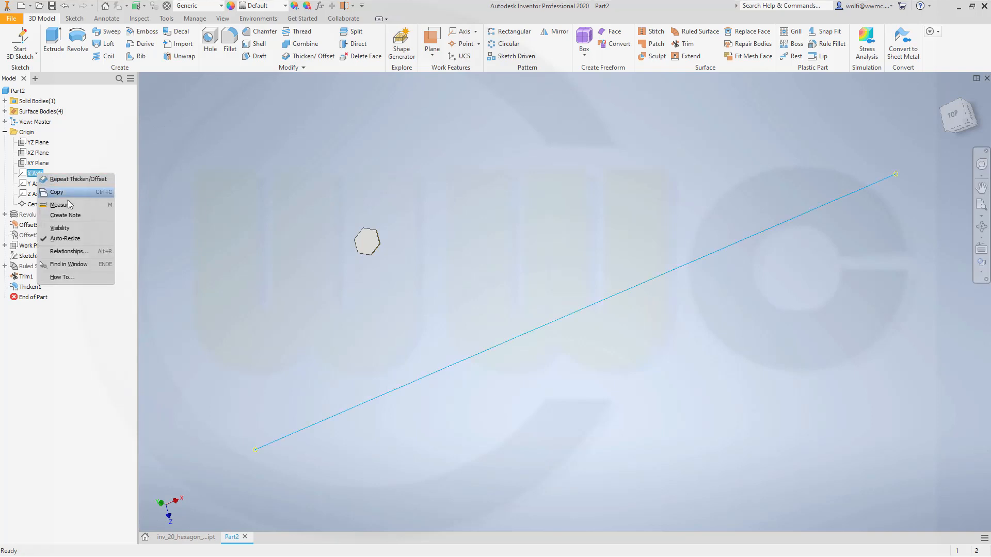
{"action": "left_click", "coordinate": [63, 228]}
{"action": "middle_click_drag", "start_coordinate": [432, 283], "coordinate": [400, 309]}
{"action": "mouse_move", "coordinate": [405, 306]}
{"action": "left_mouse_down"}
{"action": "mouse_move", "coordinate": [377, 310]}
{"action": "mouse_move", "coordinate": [394, 314]}
{"action": "mouse_move", "coordinate": [389, 307]}
{"action": "left_mouse_up"}
{"action": "key", "text": "Escape"}
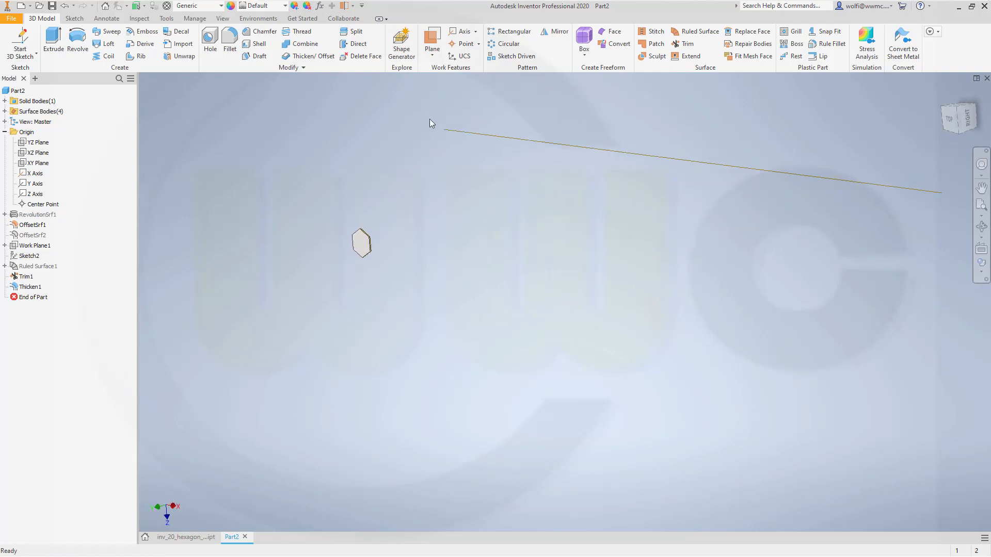
Pattern the hexagon solid circularly about the X axis with 6 occurrences, incremental positioning at 3 deg, and the rotation direction reversed.
{"action": "left_click", "coordinate": [504, 44]}
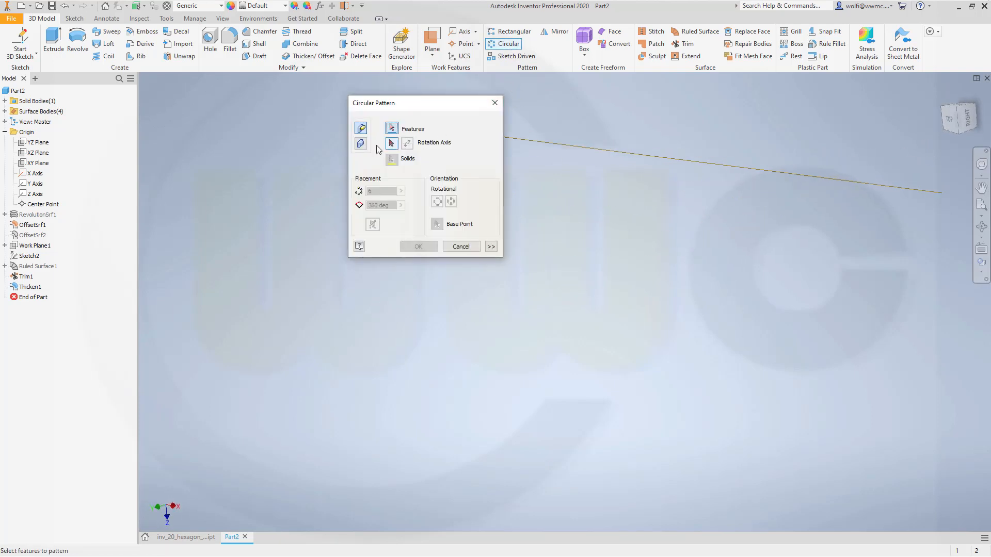
{"action": "left_click", "coordinate": [360, 144]}
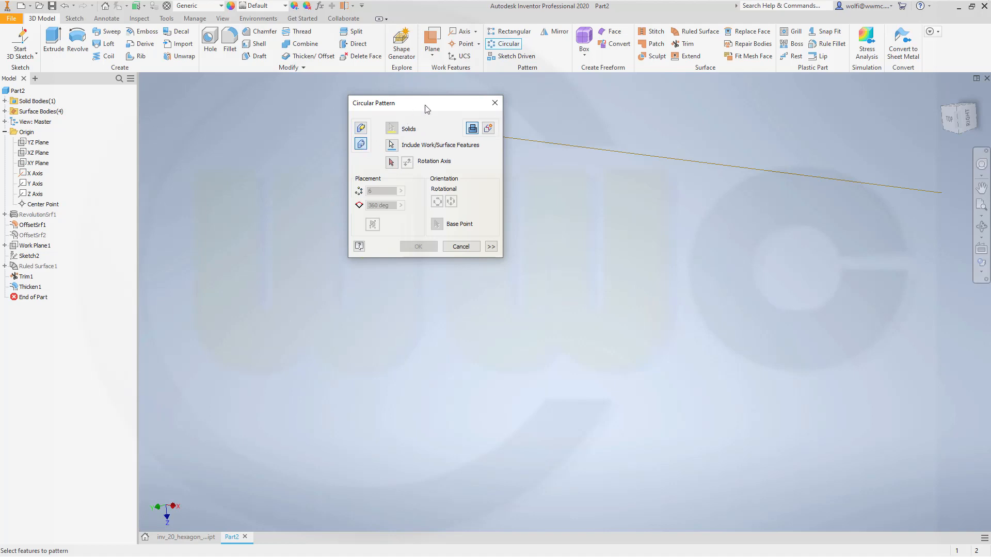
{"action": "left_click_drag", "start_coordinate": [425, 103], "coordinate": [245, 134]}
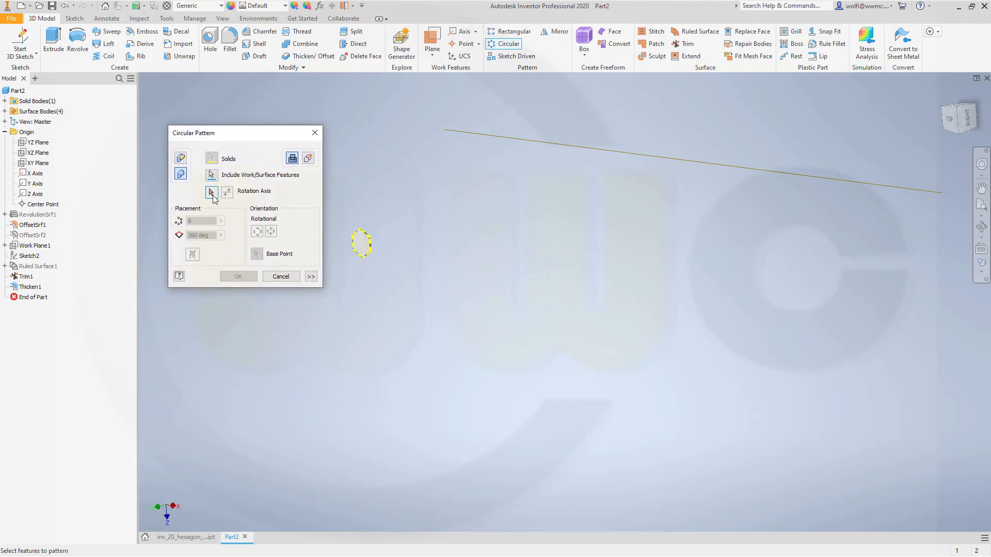
{"action": "left_click", "coordinate": [212, 192]}
{"action": "left_click", "coordinate": [567, 148]}
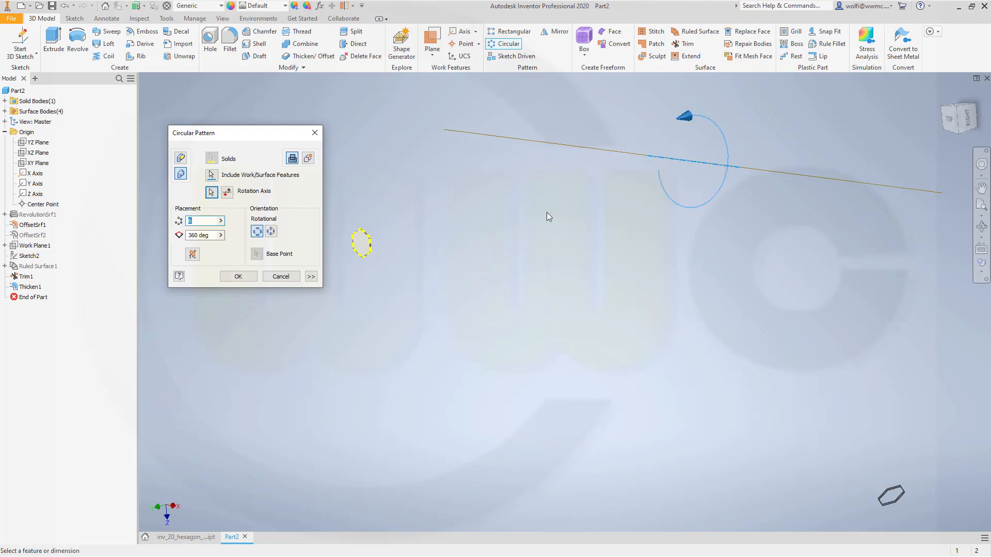
{"action": "type", "text": "6"}
{"action": "left_click", "coordinate": [311, 277]}
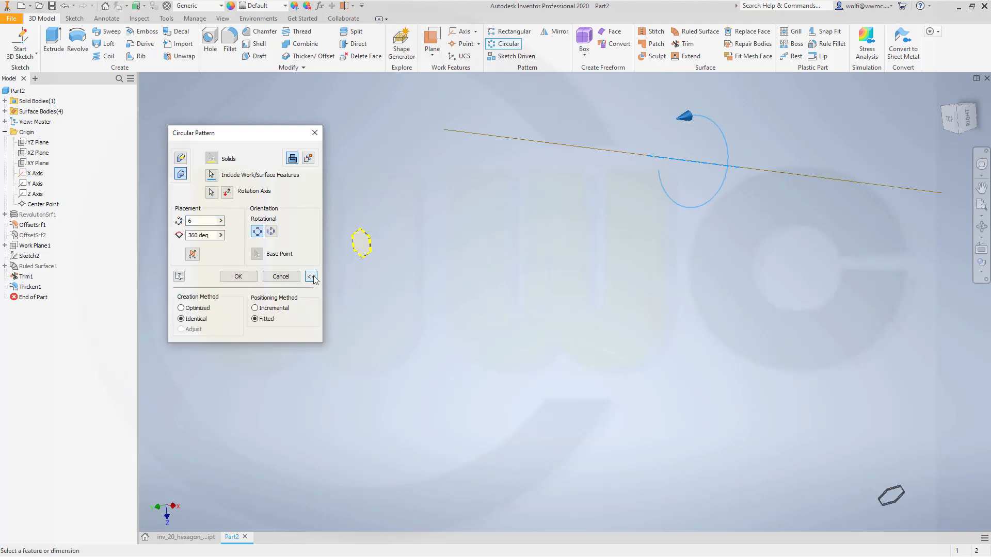
{"action": "left_click", "coordinate": [258, 308]}
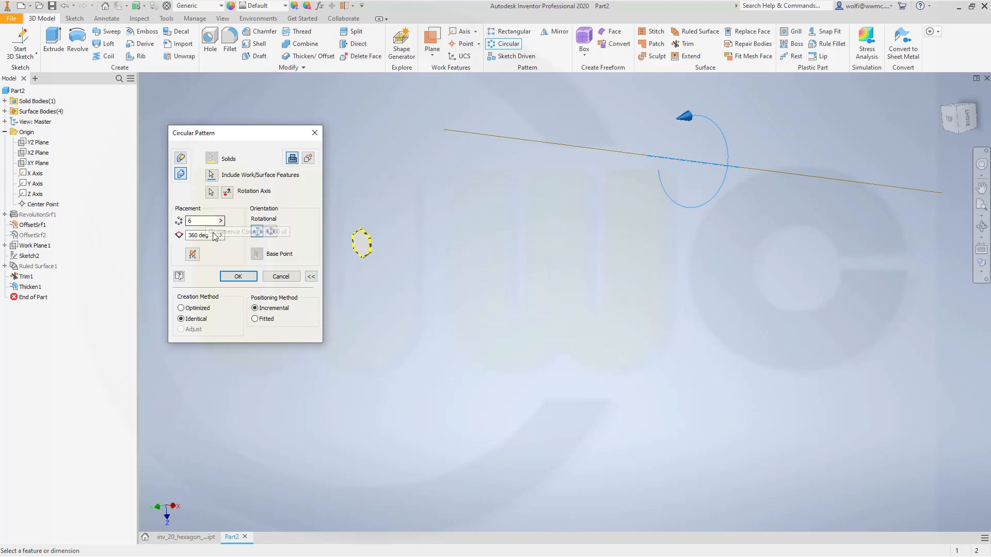
{"action": "left_click", "coordinate": [211, 235]}
{"action": "type", "text": "3"}
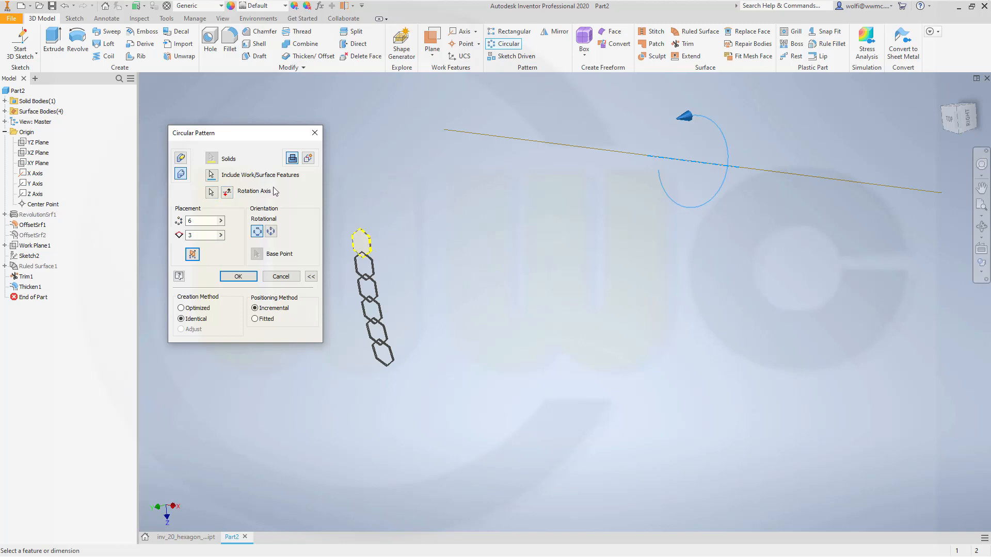
{"action": "left_click", "coordinate": [227, 195]}
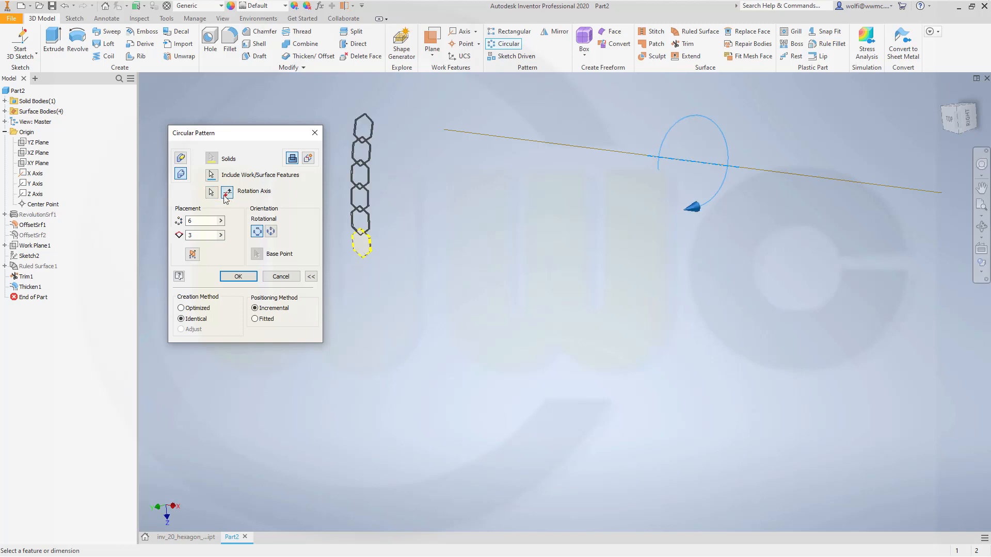
{"action": "left_click", "coordinate": [237, 277]}
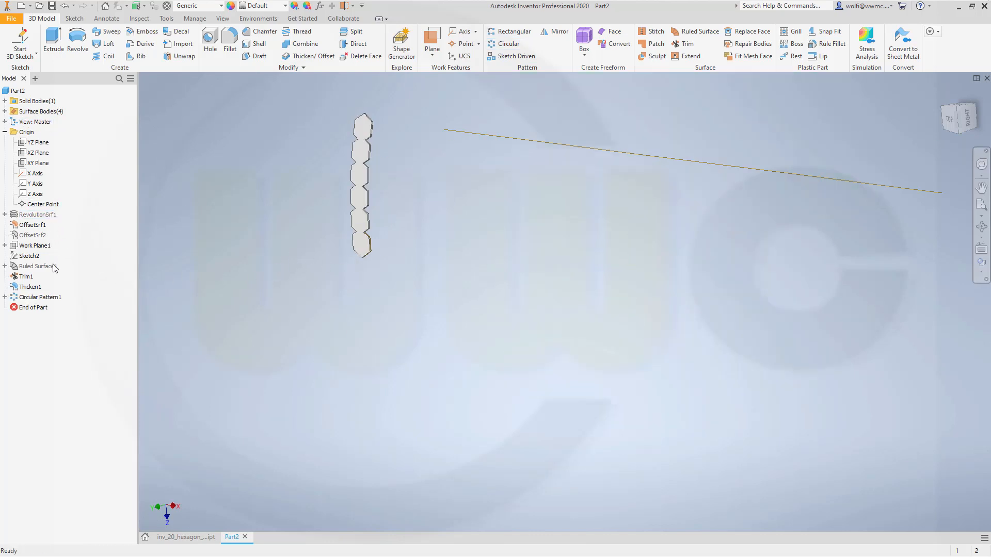
Edit the circular pattern so that its occurrences are created as separate solid bodies.
{"action": "double_click", "coordinate": [39, 298]}
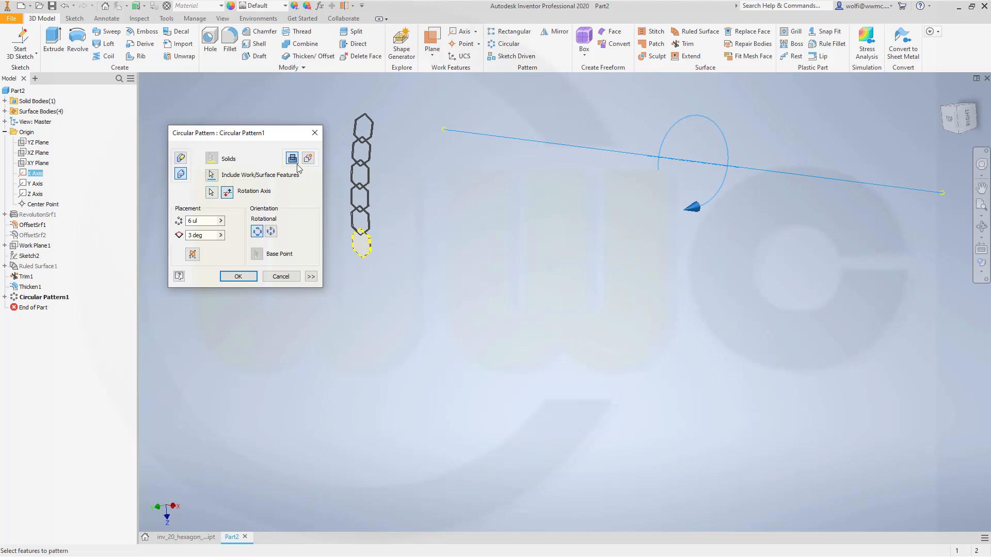
{"action": "left_click", "coordinate": [236, 275]}
{"action": "middle_click_drag", "start_coordinate": [448, 235], "coordinate": [479, 275]}
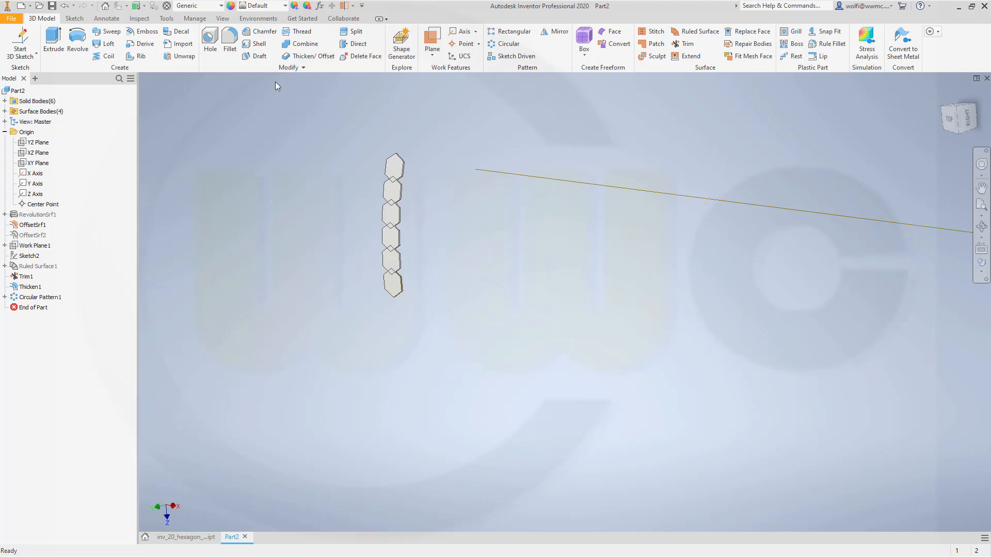
Rotate the second hexagon body from the lower end of the column by 1,75 deg about the Z axis, with the direction reversed.
{"action": "left_click", "coordinate": [301, 67]}
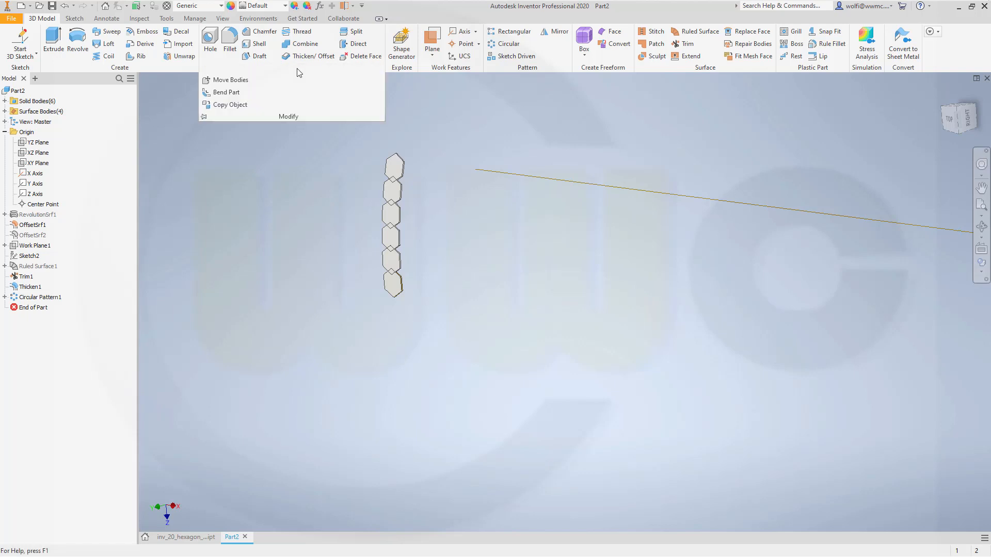
{"action": "left_click", "coordinate": [239, 80]}
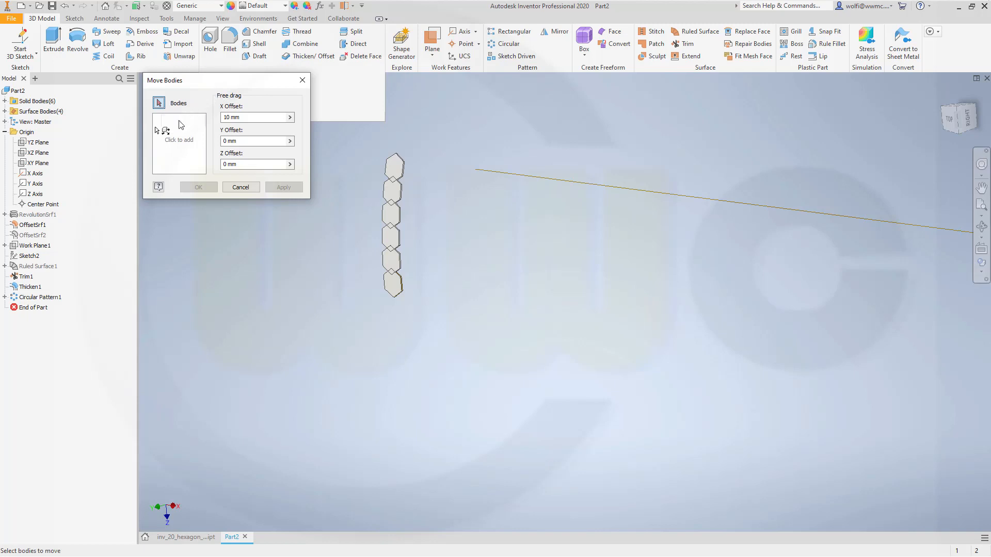
{"action": "left_click", "coordinate": [400, 265]}
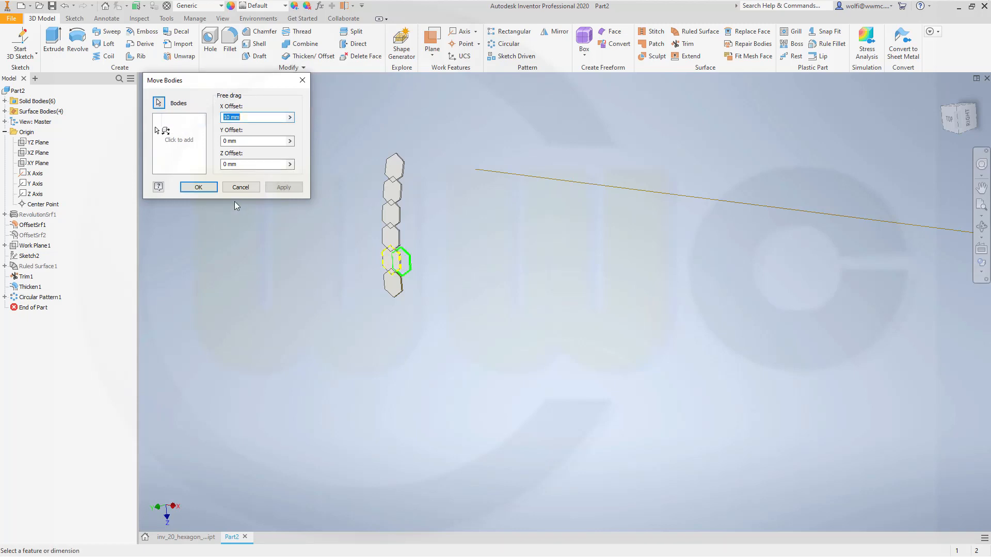
{"action": "left_click", "coordinate": [182, 133]}
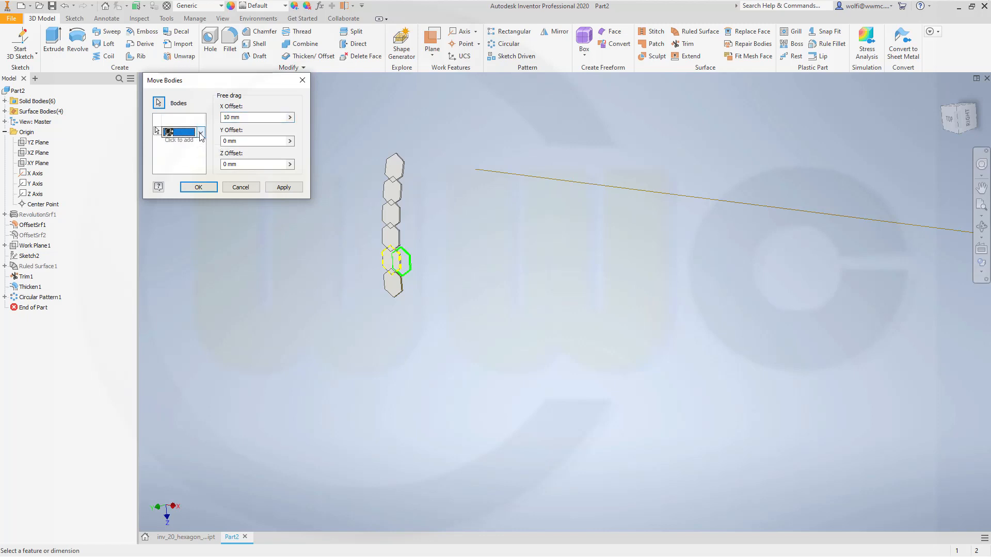
{"action": "left_click", "coordinate": [200, 133]}
{"action": "left_click", "coordinate": [174, 163]}
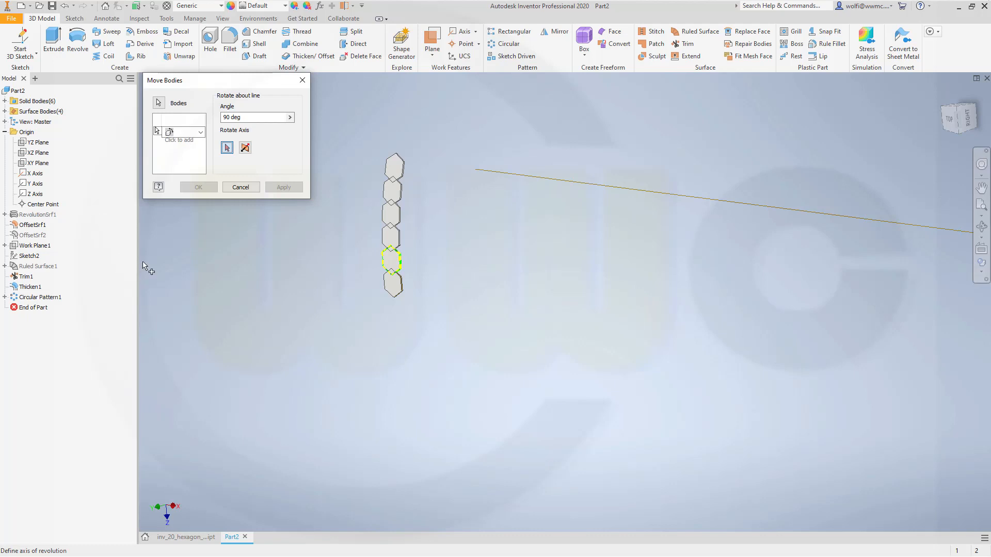
{"action": "mouse_move", "coordinate": [145, 262]}
{"action": "middle_mouse_down", "text": "shift"}
{"action": "mouse_move", "coordinate": [151, 238]}
{"action": "mouse_move", "coordinate": [133, 246]}
{"action": "middle_mouse_up", "text": "shift"}
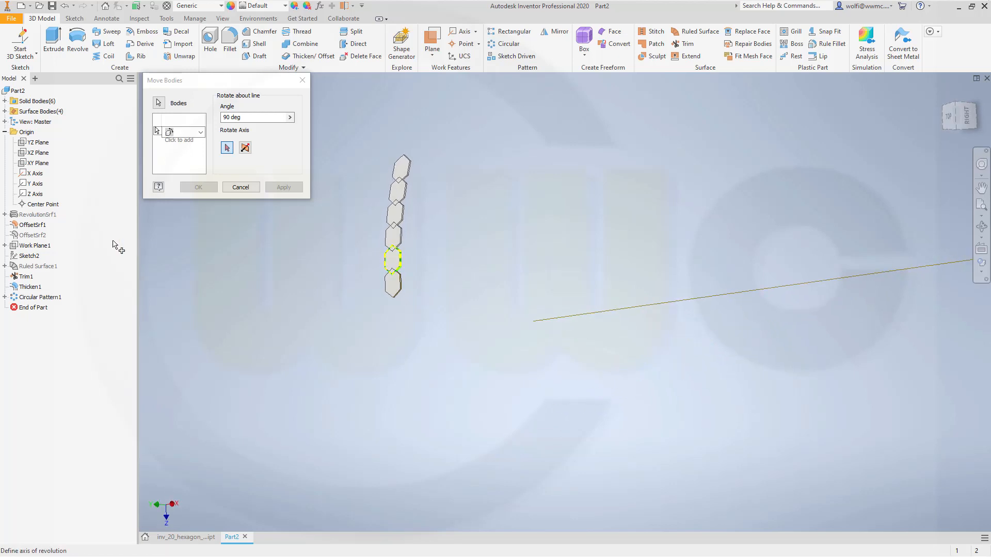
{"action": "left_click", "coordinate": [35, 194]}
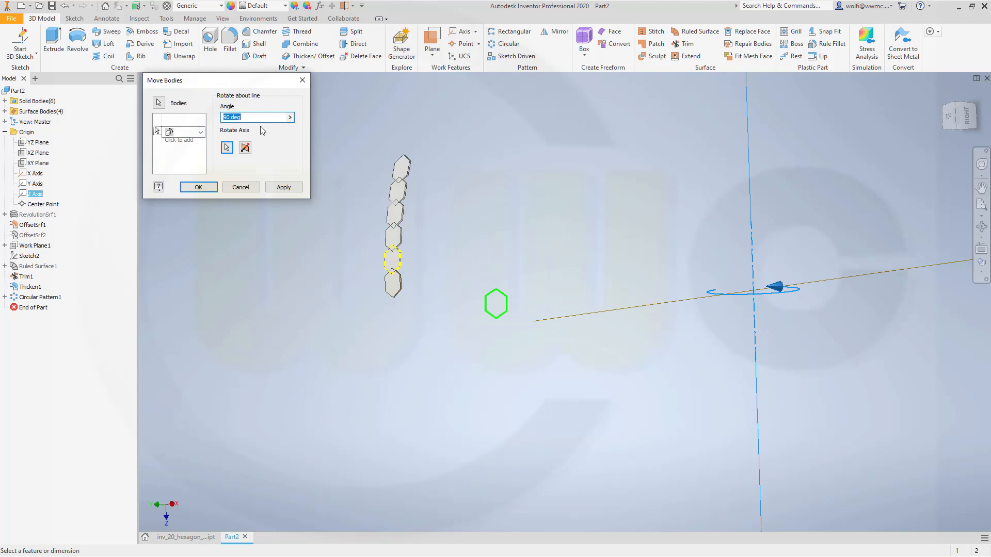
{"action": "type", "text": "1,75"}
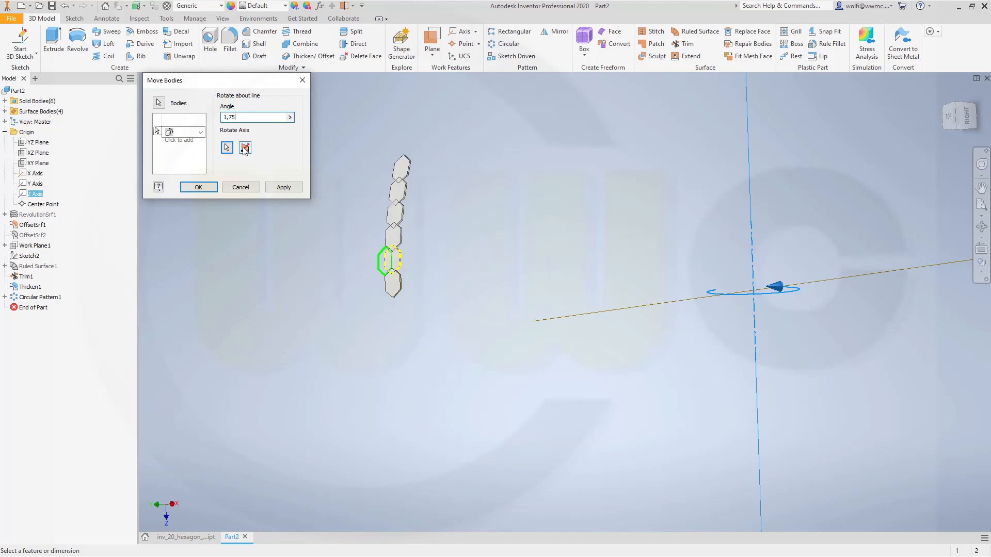
{"action": "left_click", "coordinate": [245, 148]}
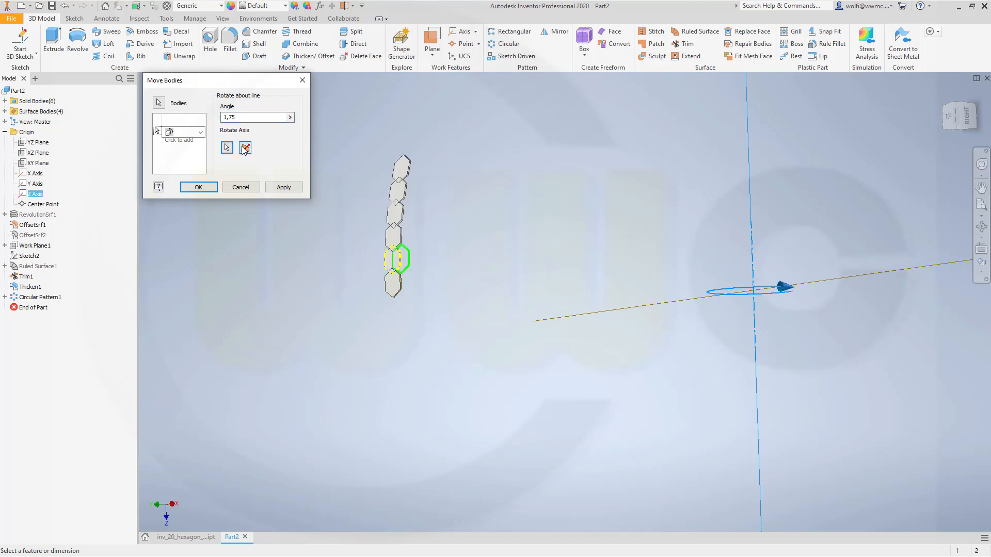
{"action": "key", "text": "Return"}
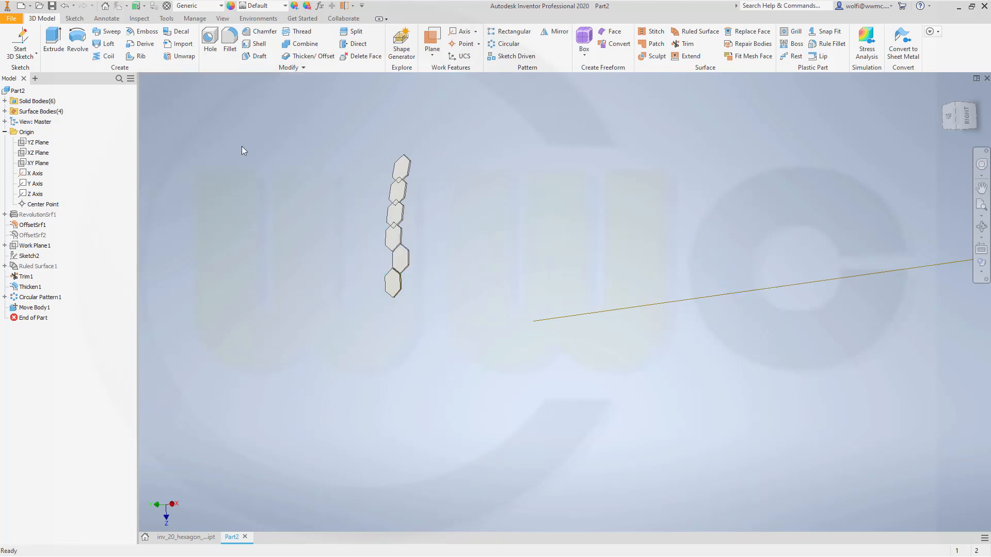
Rotate the fourth hexagon body from the lower end of the column by 1,75 deg about the Z axis, with the direction reversed.
{"action": "left_click", "coordinate": [300, 68]}
{"action": "left_click", "coordinate": [243, 80]}
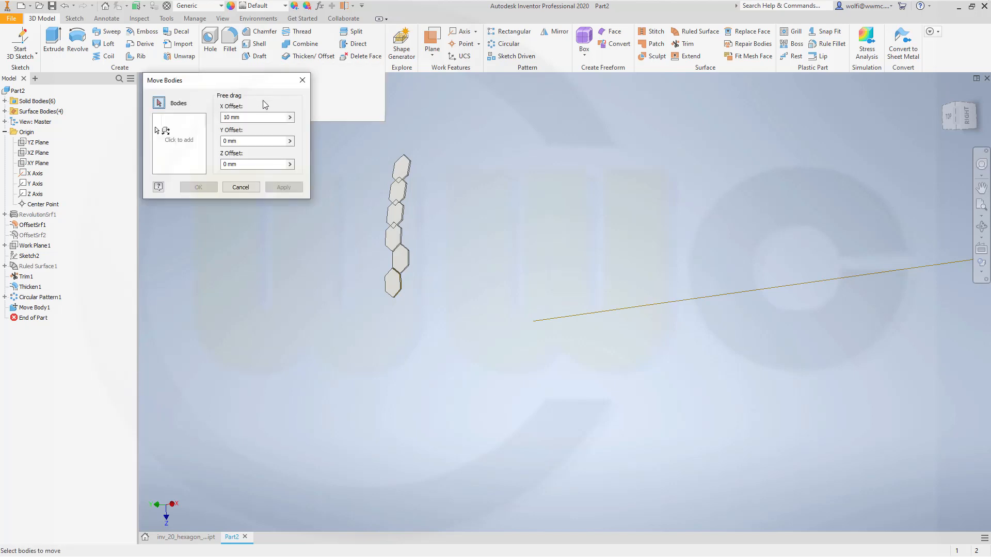
{"action": "left_click", "coordinate": [391, 213]}
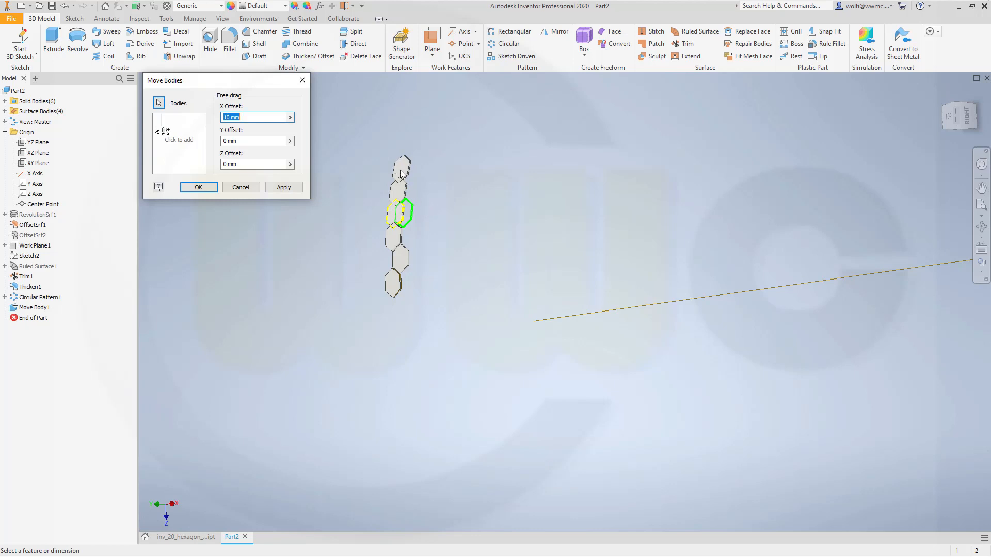
{"action": "left_click", "coordinate": [183, 134]}
{"action": "left_click", "coordinate": [201, 136]}
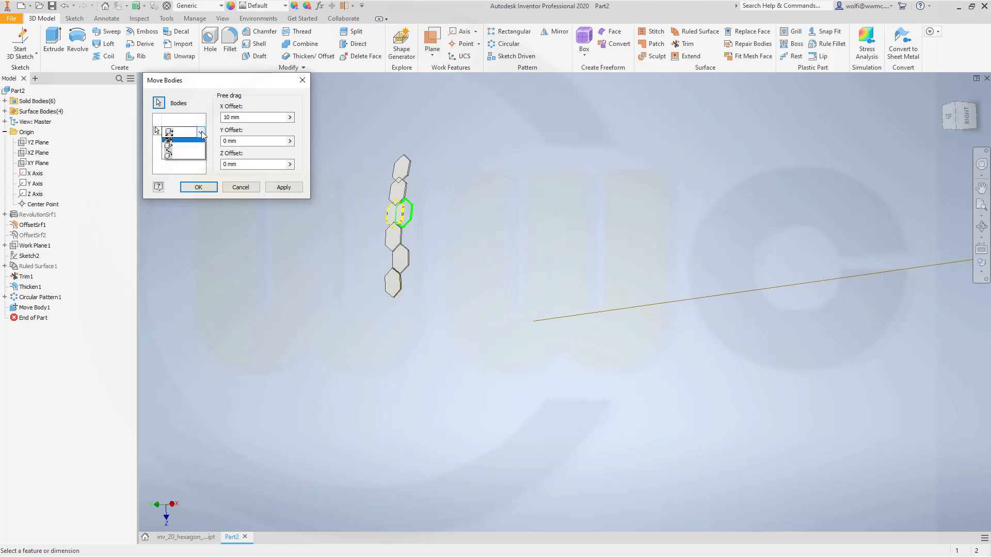
{"action": "left_click", "coordinate": [186, 159]}
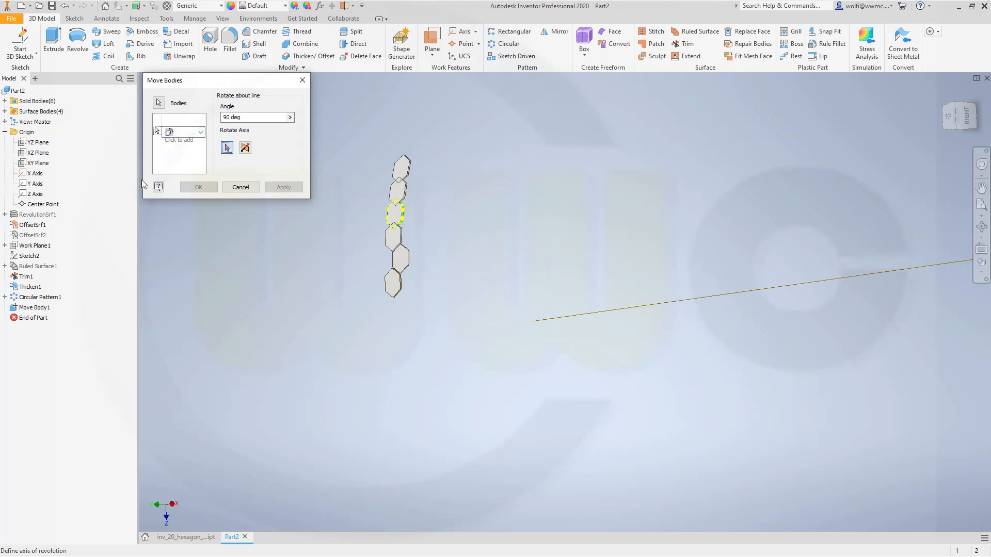
{"action": "left_click", "coordinate": [36, 194]}
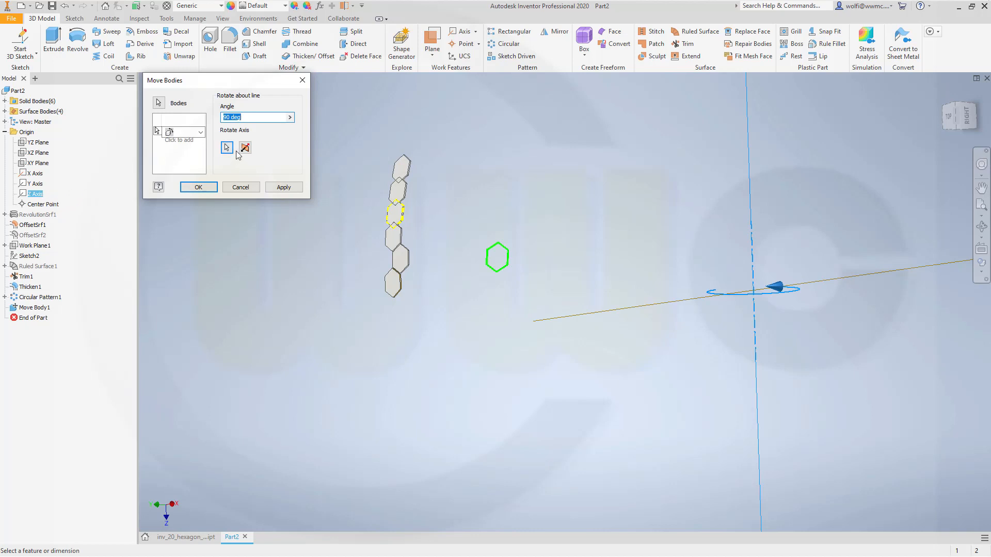
{"action": "left_click", "coordinate": [254, 119]}
{"action": "key", "text": "ctrl+a"}
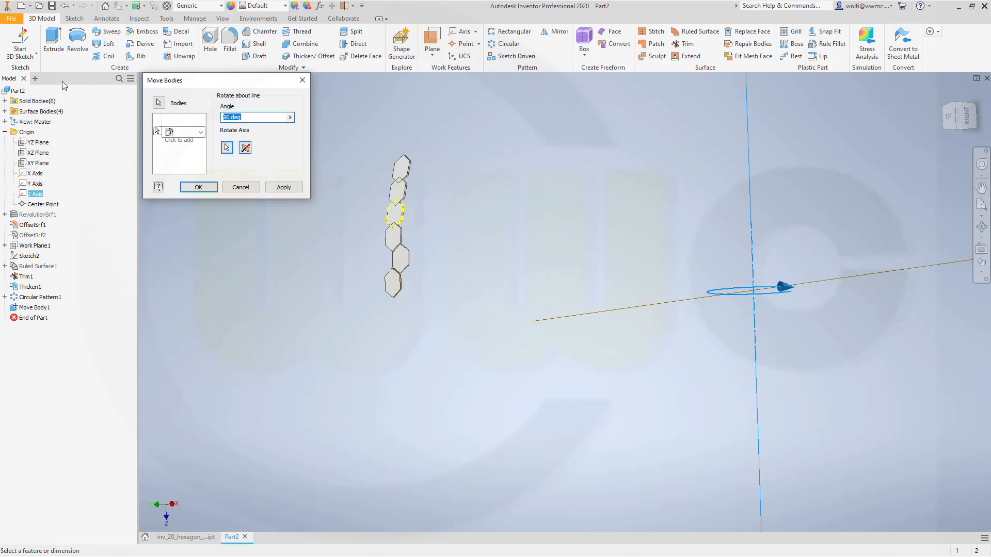
{"action": "type", "text": "1,75"}
{"action": "left_click", "coordinate": [279, 188]}
Rotate the uppermost hexagon body of the column by 1,75 deg about the Z axis, with the direction reversed.
{"action": "left_click", "coordinate": [402, 167]}
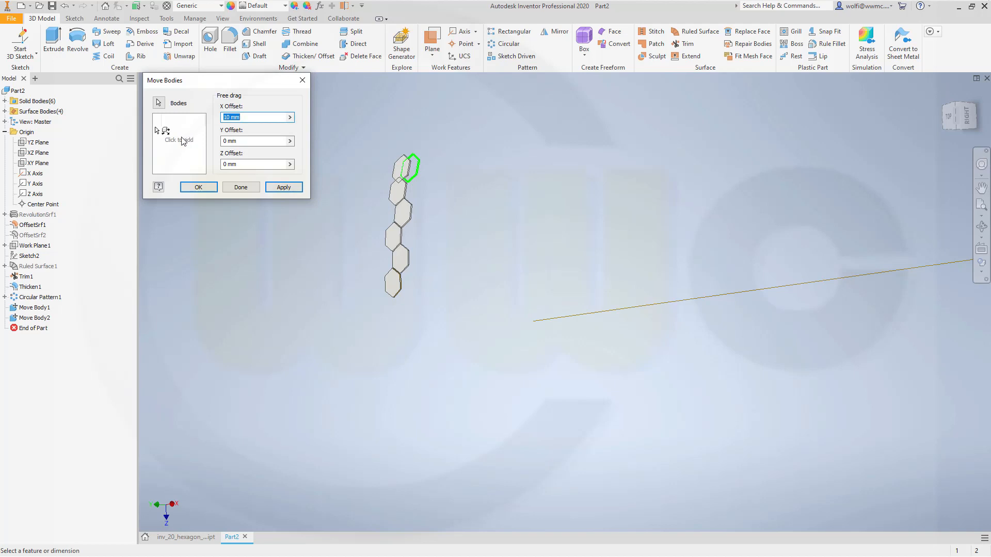
{"action": "left_click", "coordinate": [166, 132]}
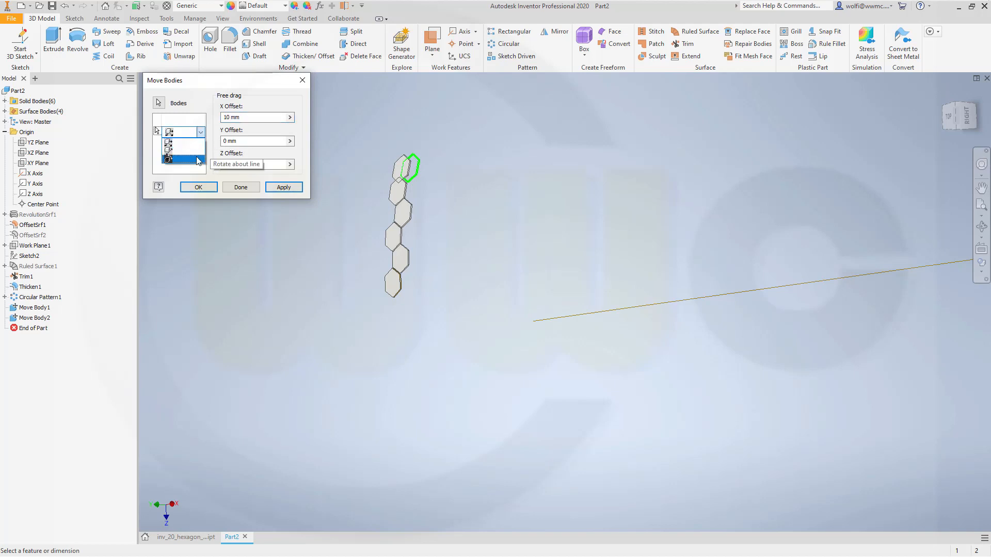
{"action": "left_click", "coordinate": [214, 157]}
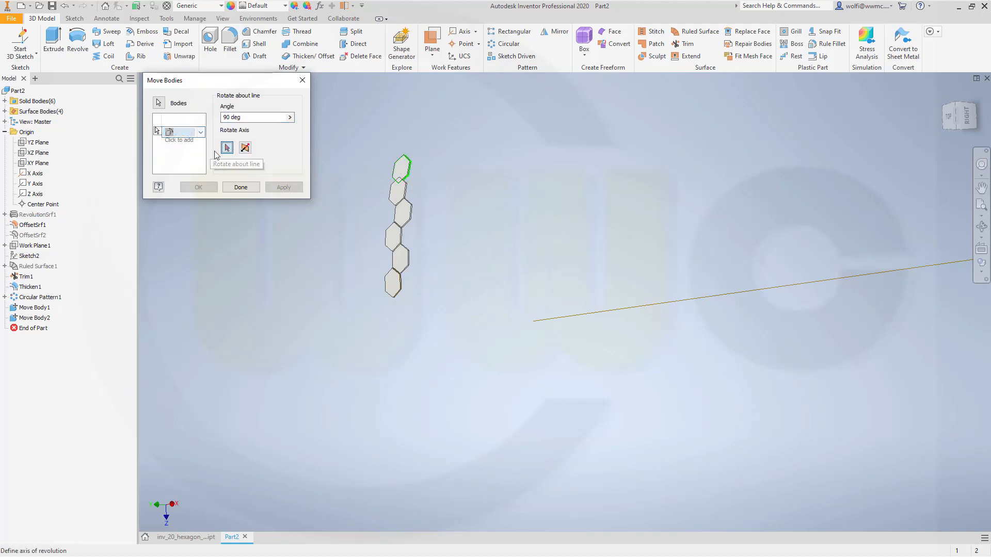
{"action": "left_click", "coordinate": [31, 195]}
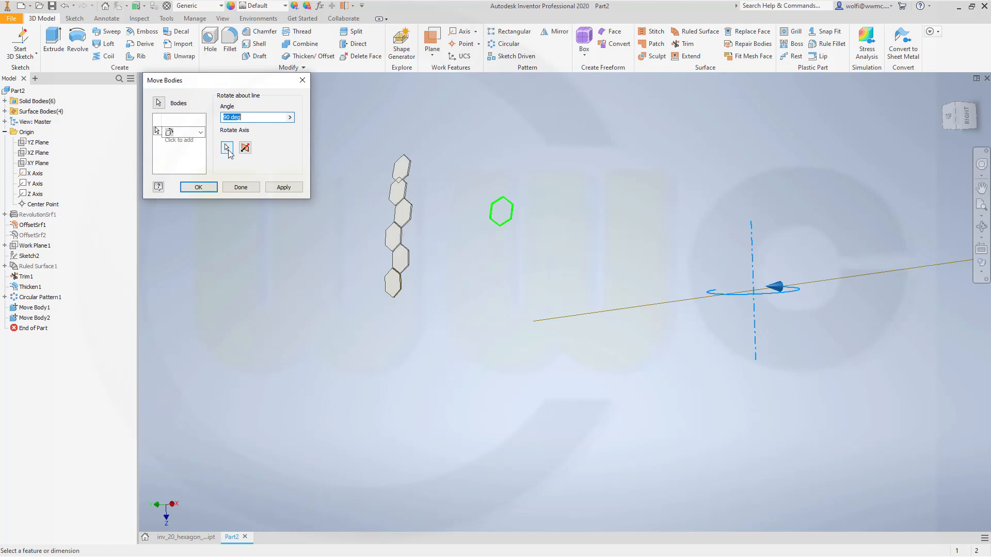
{"action": "left_click", "coordinate": [243, 151]}
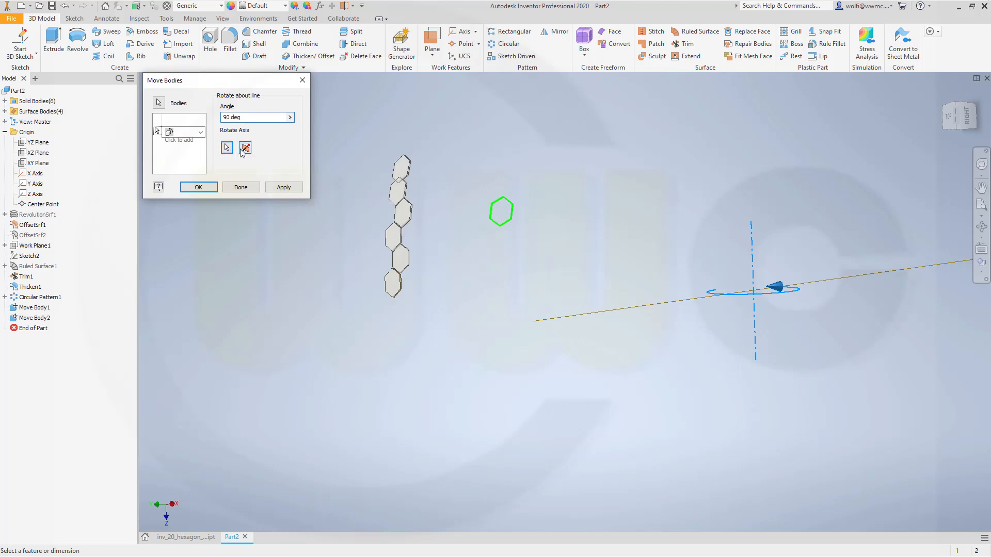
{"action": "left_click", "coordinate": [250, 119]}
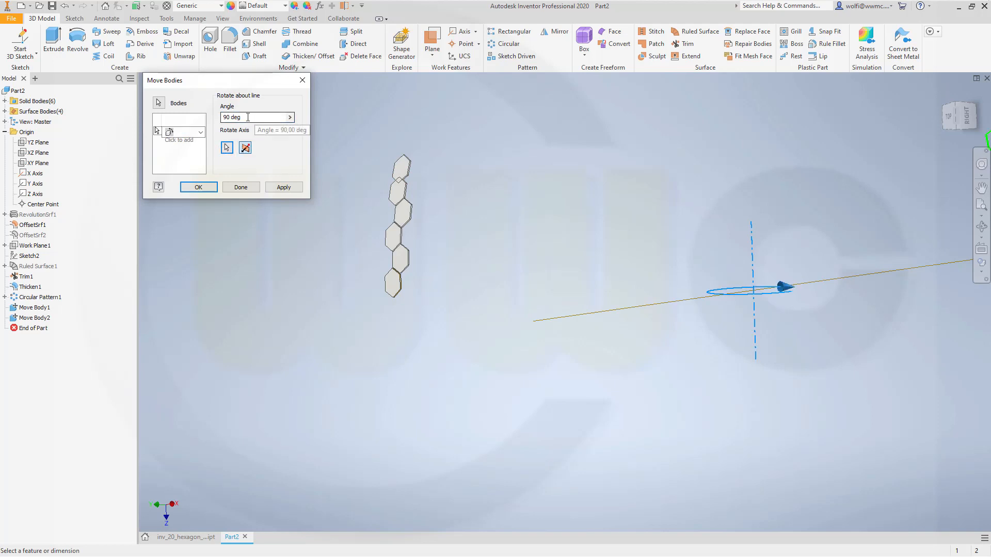
{"action": "type", "text": "1,75"}
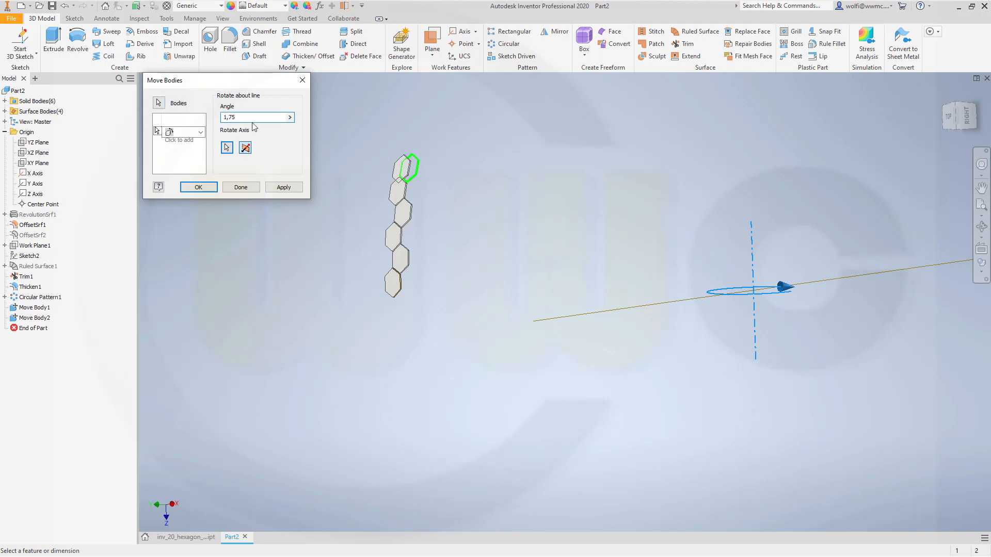
{"action": "left_click", "coordinate": [199, 187]}
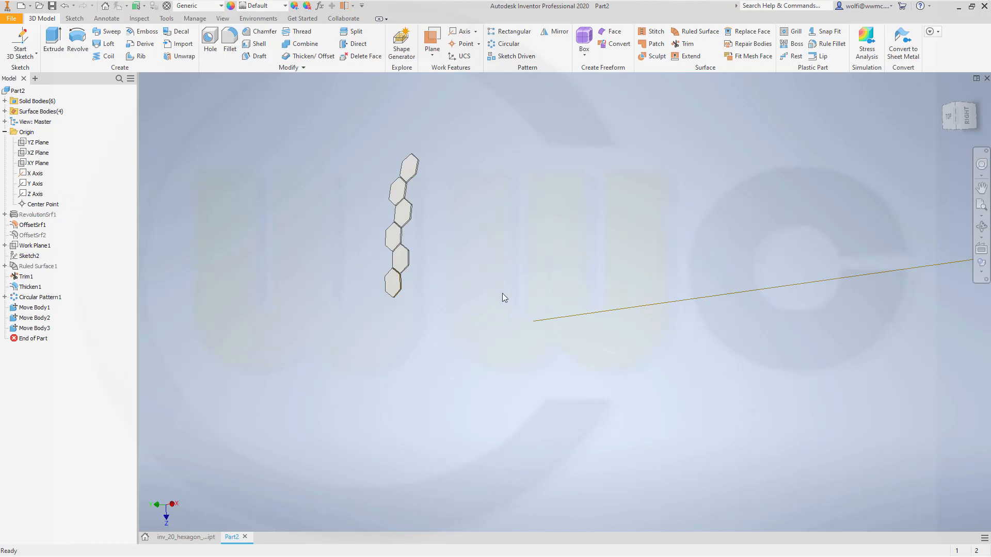
Hide the origin X axis in the model.
{"action": "right_click", "coordinate": [29, 172]}
{"action": "left_click", "coordinate": [61, 223]}
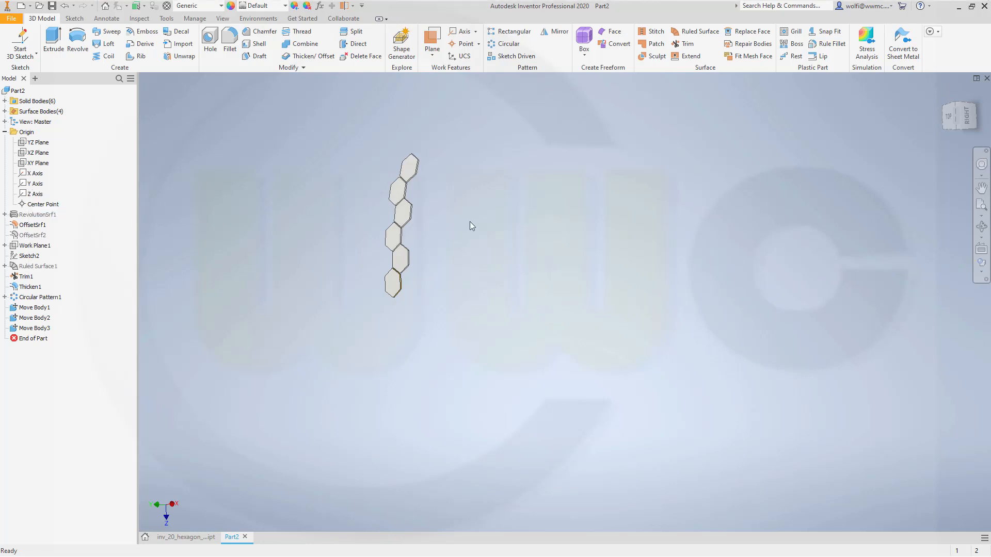
{"action": "middle_click_drag", "start_coordinate": [469, 221], "coordinate": [509, 270], "text": "shift"}
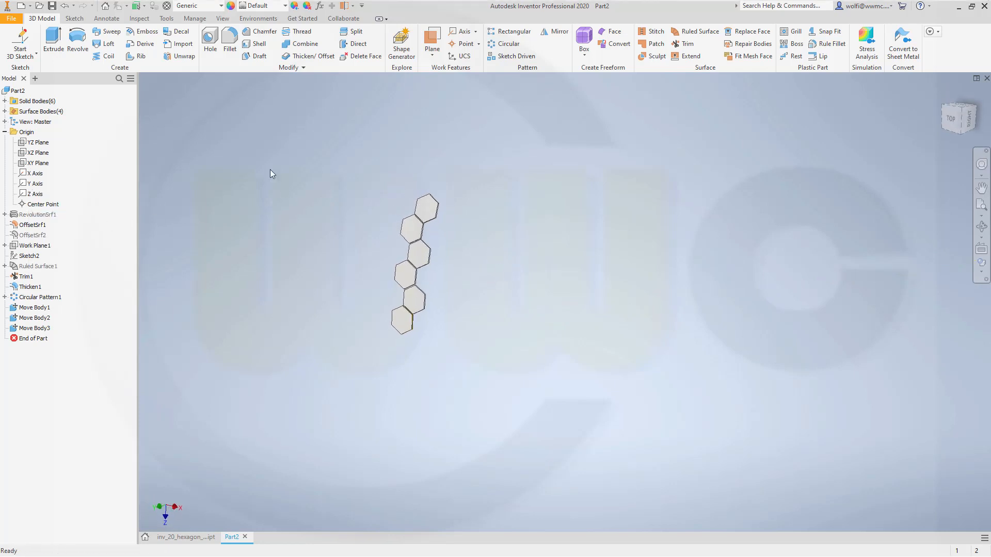
Set up a circular pattern of all six staggered hexagon solids about the origin Z axis.
{"action": "left_click", "coordinate": [510, 44]}
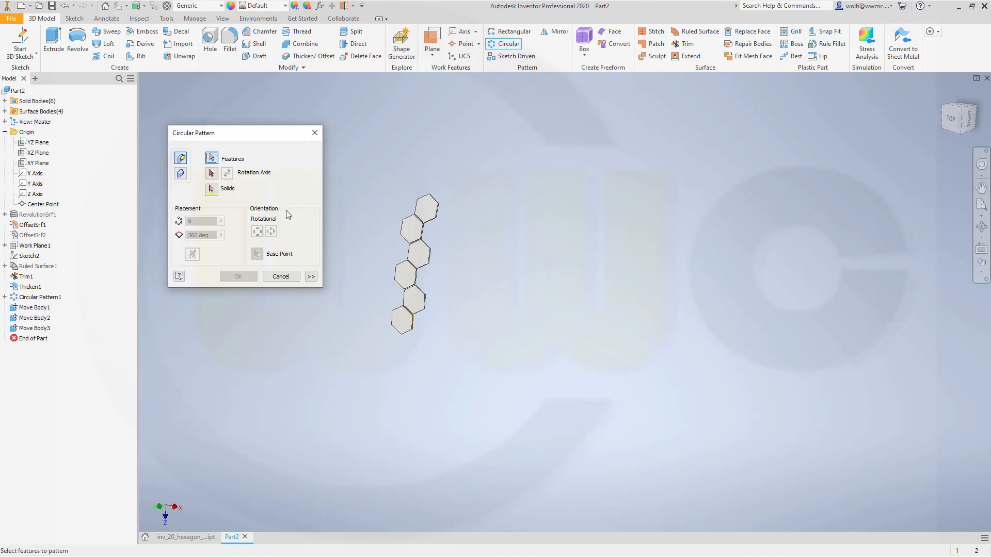
{"action": "left_click", "coordinate": [311, 276]}
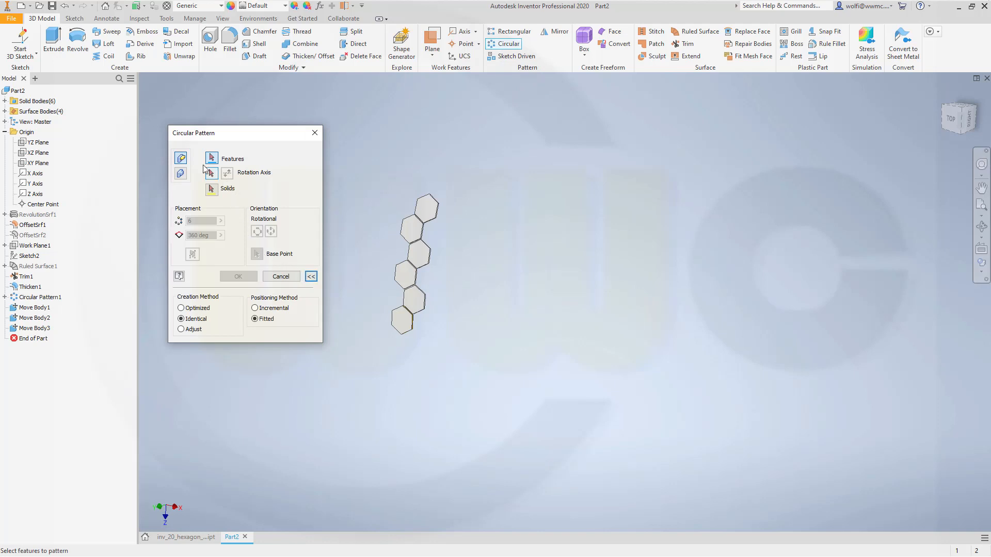
{"action": "left_click", "coordinate": [180, 174]}
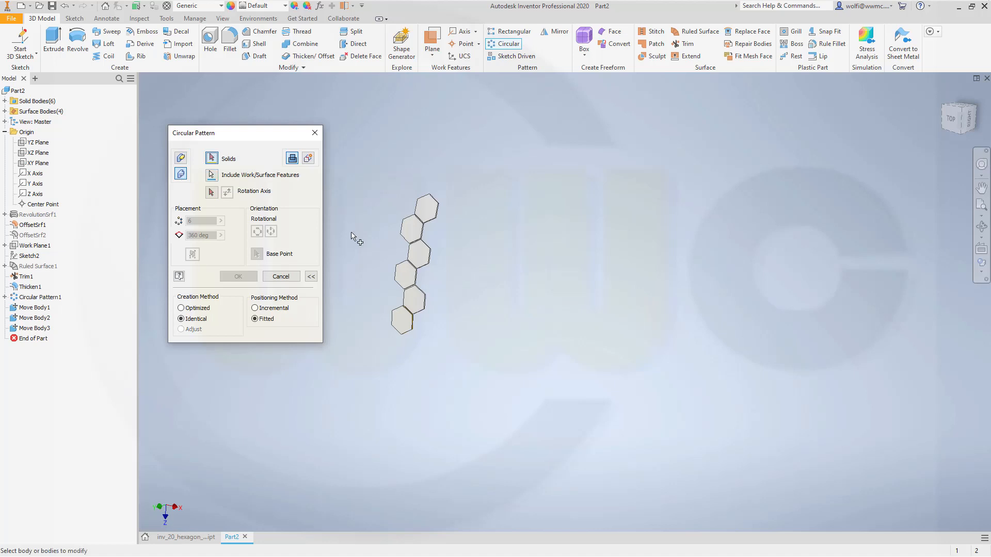
{"action": "left_click", "coordinate": [308, 159]}
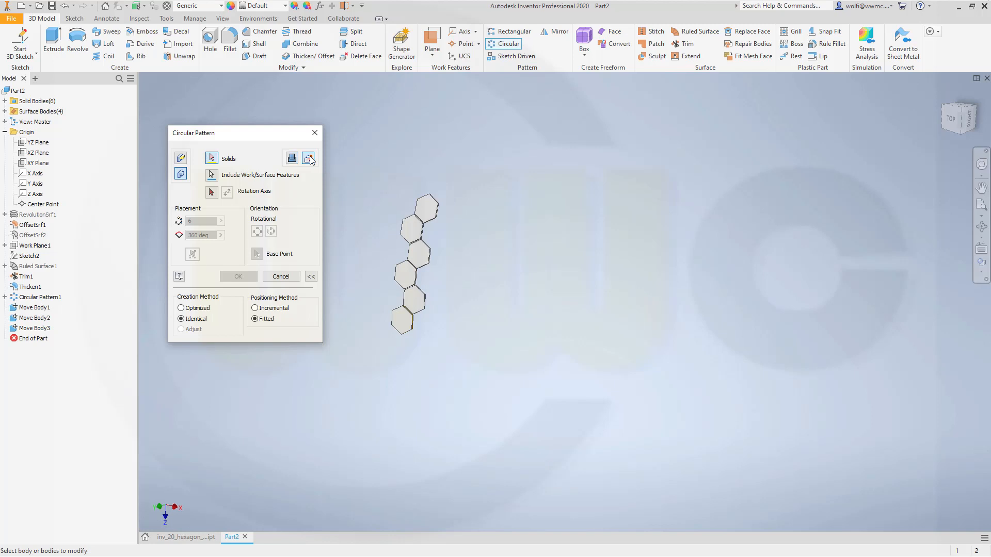
{"action": "left_click", "coordinate": [394, 321]}
{"action": "left_click", "coordinate": [413, 300]}
{"action": "left_click", "coordinate": [406, 275]}
{"action": "left_click", "coordinate": [418, 254]}
{"action": "left_click", "coordinate": [406, 226]}
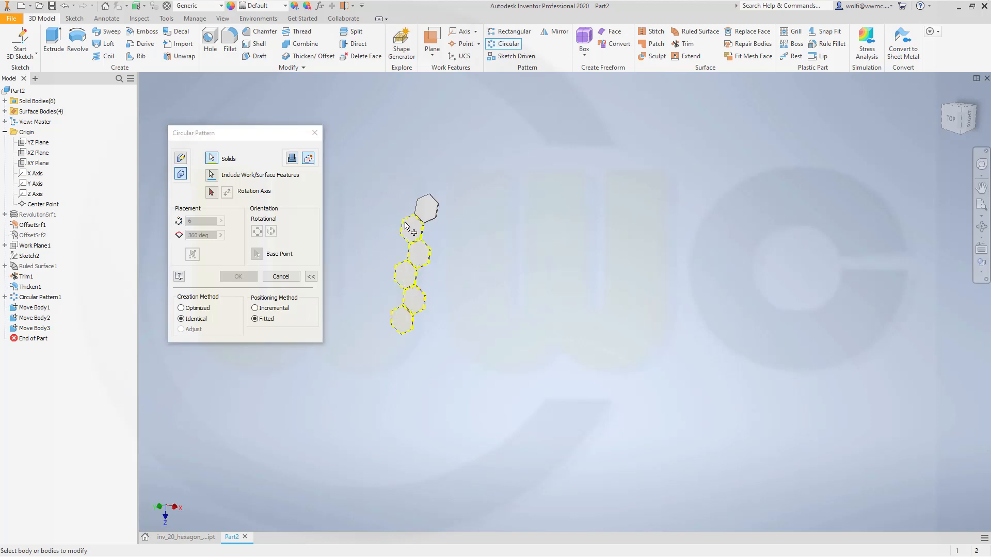
{"action": "left_click", "coordinate": [426, 209]}
{"action": "left_click", "coordinate": [211, 192]}
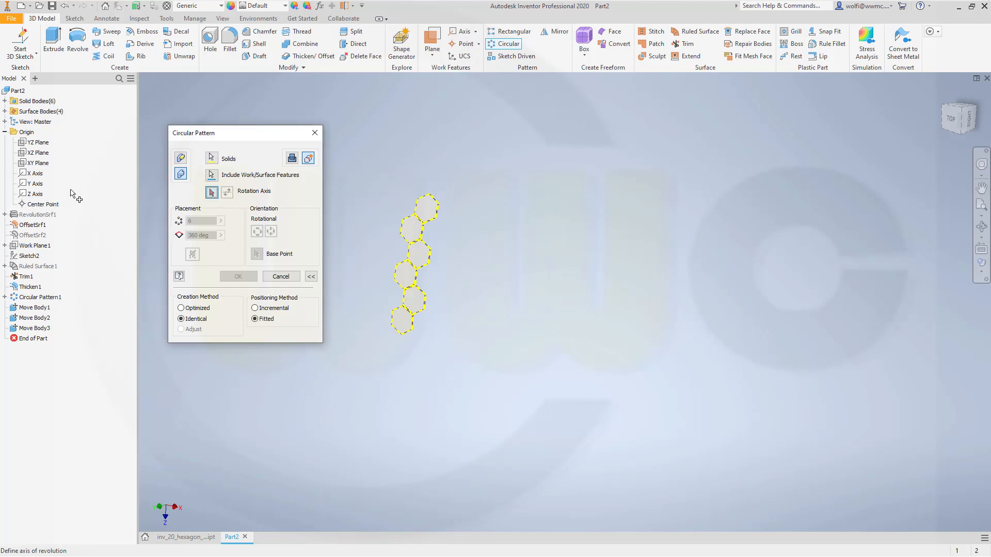
{"action": "left_click", "coordinate": [37, 194]}
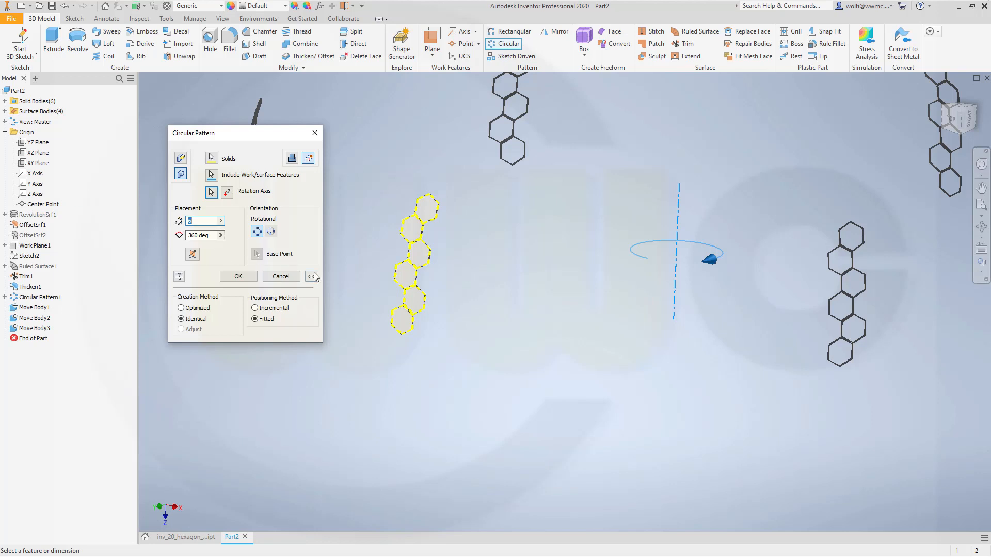
Create the circular pattern with 21 occurrences at an incremental 3,5 deg, spread to both sides of the column and joined to the existing bodies.
{"action": "left_click", "coordinate": [255, 308]}
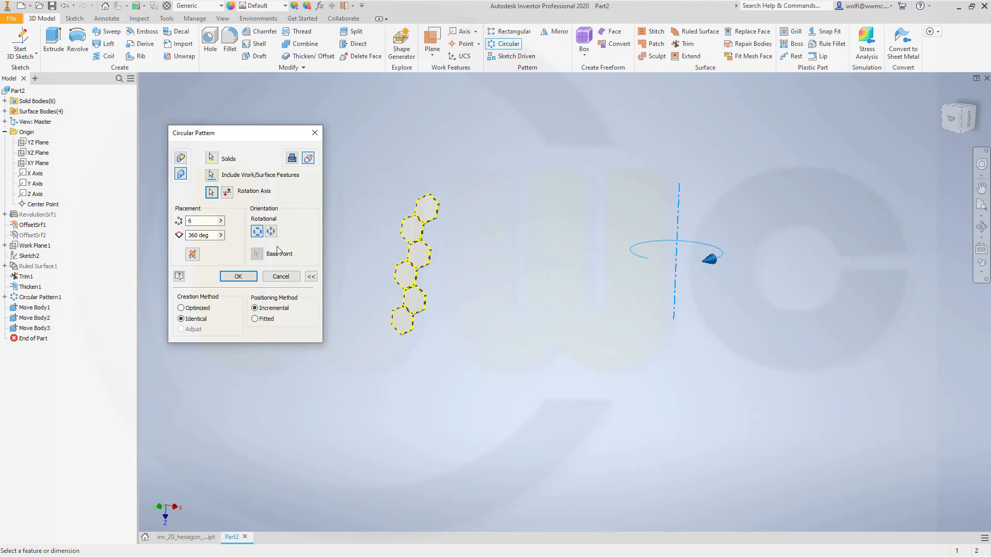
{"action": "left_click_drag", "start_coordinate": [208, 223], "coordinate": [158, 213]}
{"action": "type", "text": "10"}
{"action": "left_click_drag", "start_coordinate": [210, 236], "coordinate": [146, 227]}
{"action": "type", "text": "3,5"}
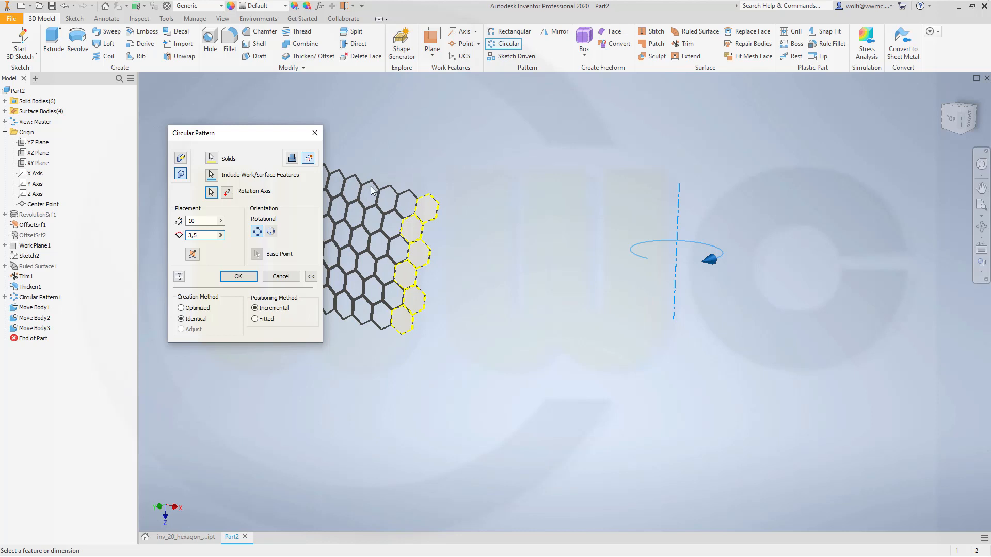
{"action": "left_click", "coordinate": [193, 254]}
{"action": "type", "text": "21"}
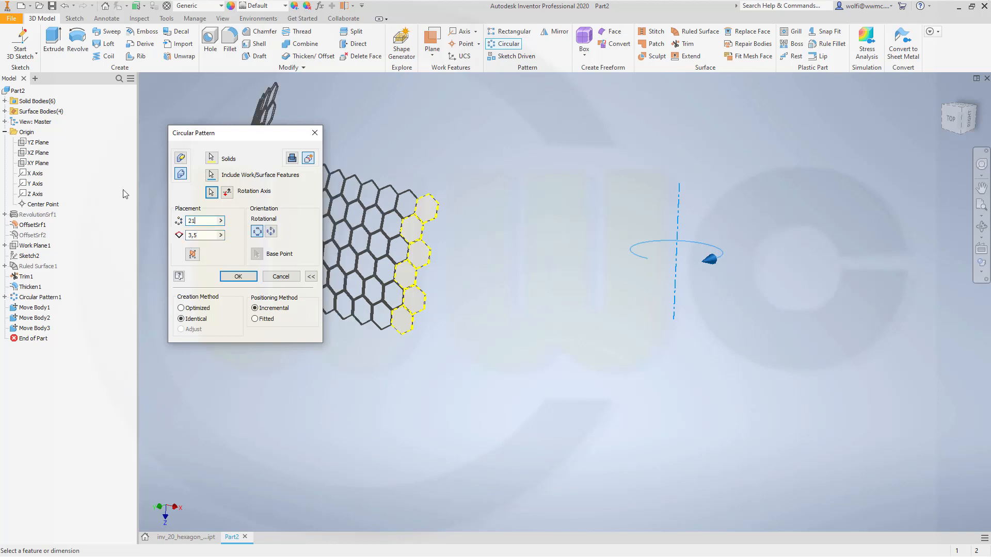
{"action": "left_click", "coordinate": [189, 254]}
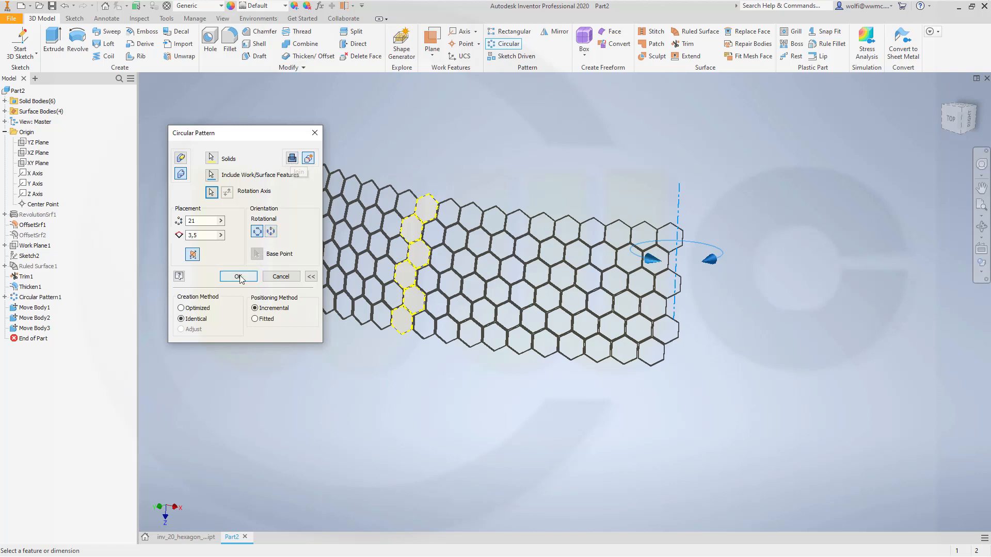
{"action": "left_click", "coordinate": [294, 161]}
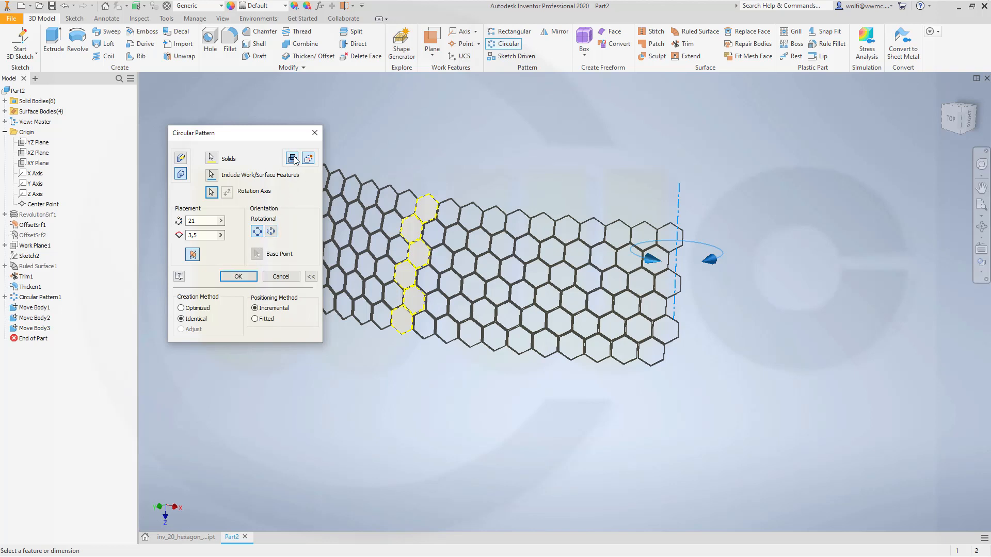
{"action": "left_click", "coordinate": [236, 278]}
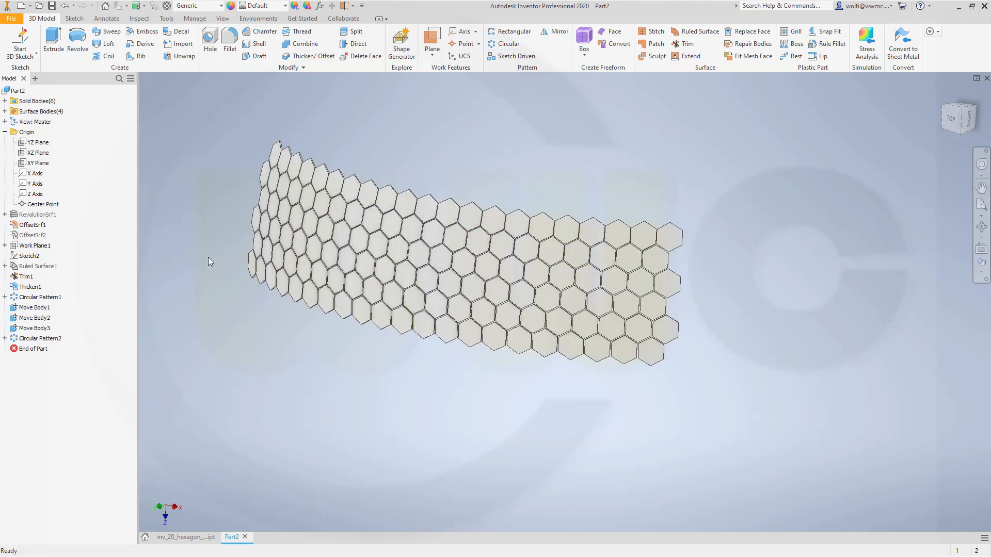
Expand the list of solid bodies to check which bodies the pattern produced.
{"action": "left_click", "coordinate": [5, 101]}
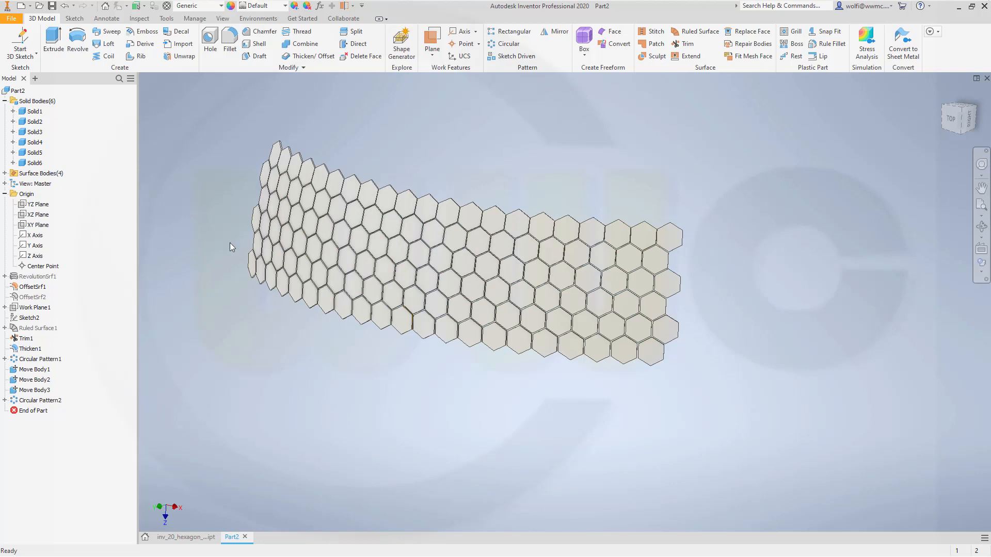
{"action": "scroll", "coordinate": [230, 243], "scroll_direction": "up", "scroll_amount": 3}
{"action": "middle_click_drag", "start_coordinate": [219, 232], "coordinate": [275, 214]}
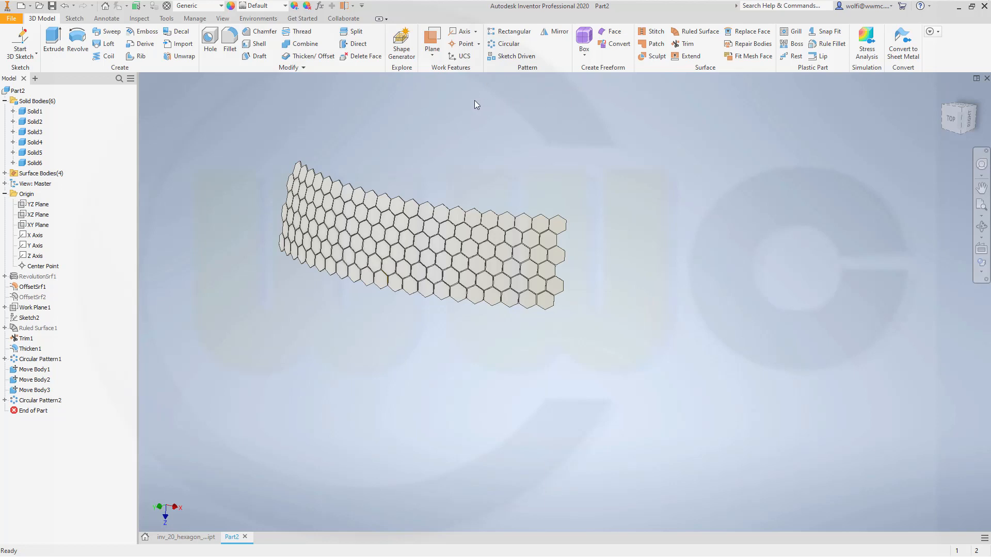
Mirror the five hexagon rows Solid2 to Solid6 about the origin XY plane, leaving out the middle row Solid1.
{"action": "left_click", "coordinate": [556, 38]}
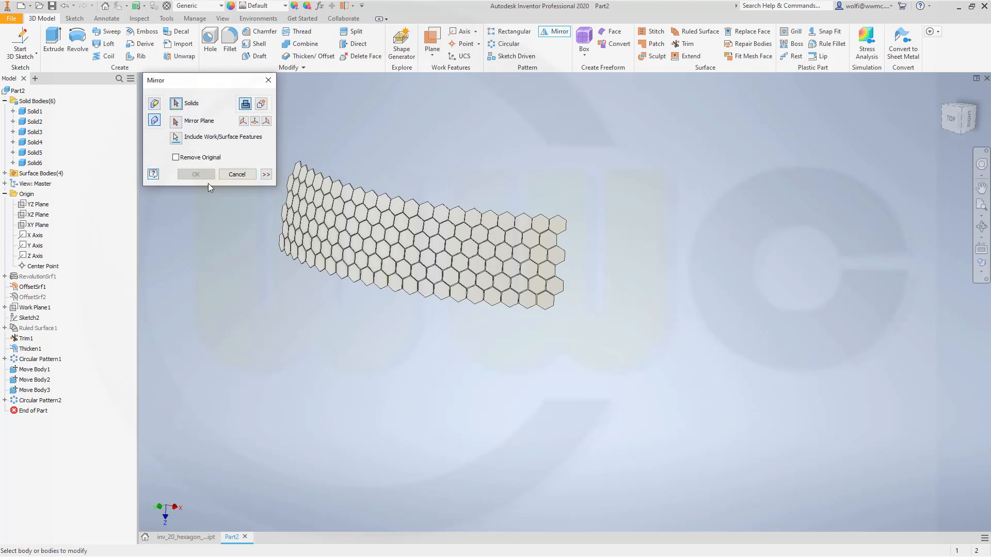
{"action": "left_click", "coordinate": [311, 181]}
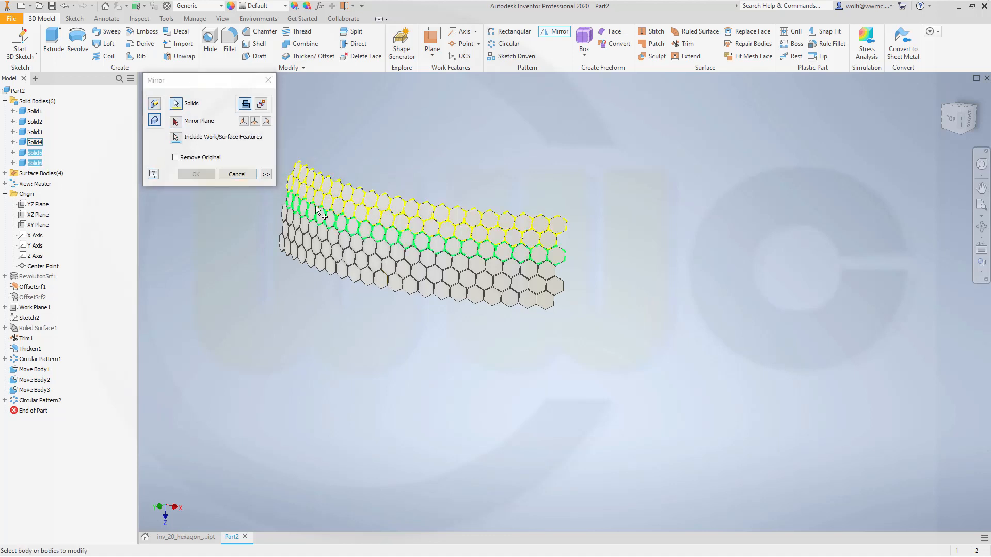
{"action": "left_click", "coordinate": [319, 213]}
{"action": "left_click", "coordinate": [315, 227]}
{"action": "left_click", "coordinate": [311, 243]}
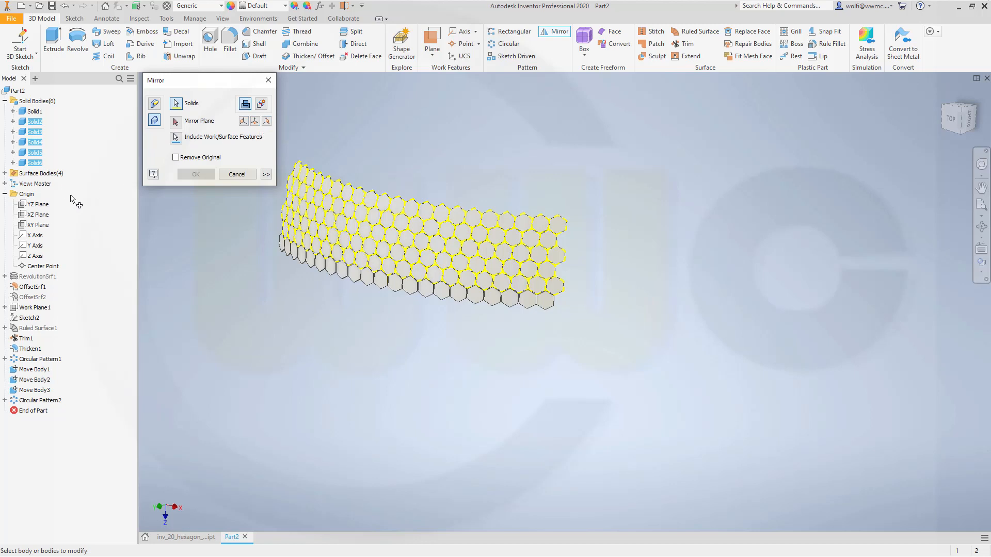
{"action": "middle_click_drag", "start_coordinate": [210, 243], "coordinate": [192, 278], "text": "shift"}
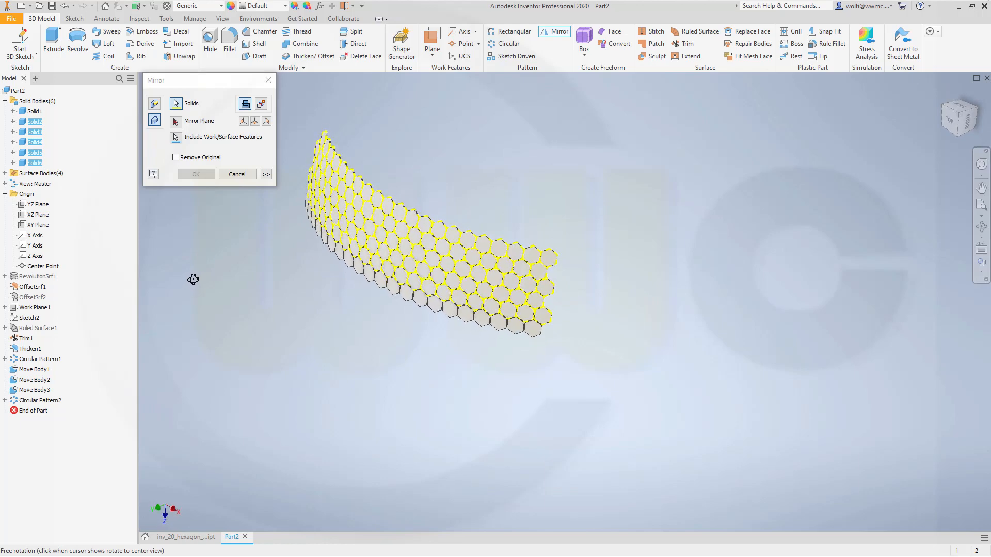
{"action": "left_click", "coordinate": [266, 121]}
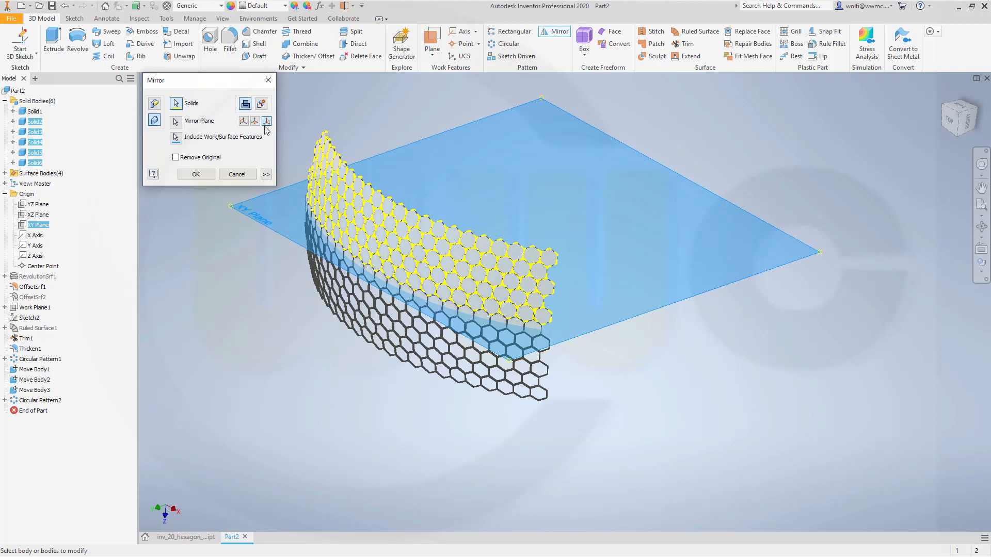
{"action": "left_click", "coordinate": [266, 174]}
{"action": "left_click", "coordinate": [196, 174]}
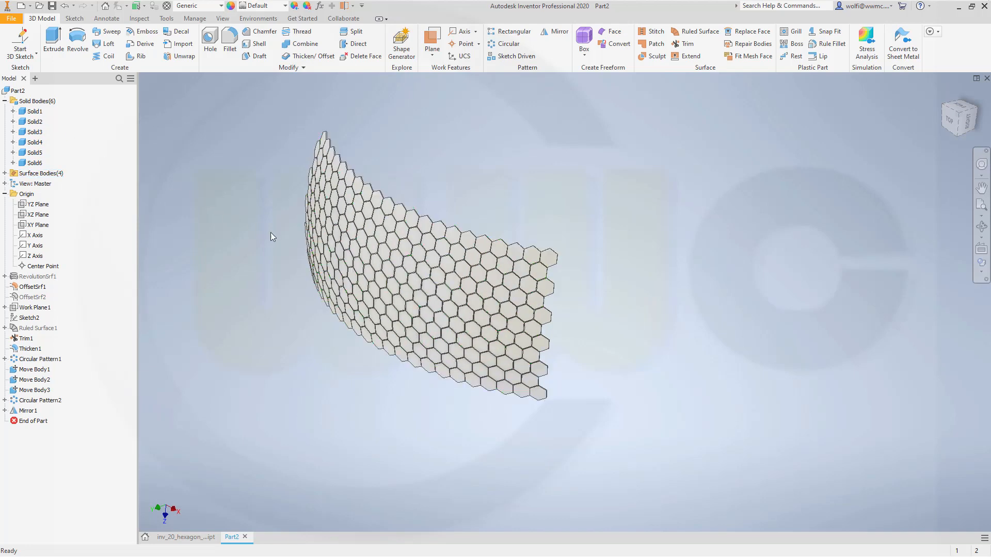
Hide all six hexagon solid bodies, Solid1 to Solid6.
{"action": "middle_click_drag", "start_coordinate": [272, 232], "coordinate": [305, 229]}
{"action": "middle_click_drag", "start_coordinate": [395, 249], "coordinate": [465, 269], "text": "shift"}
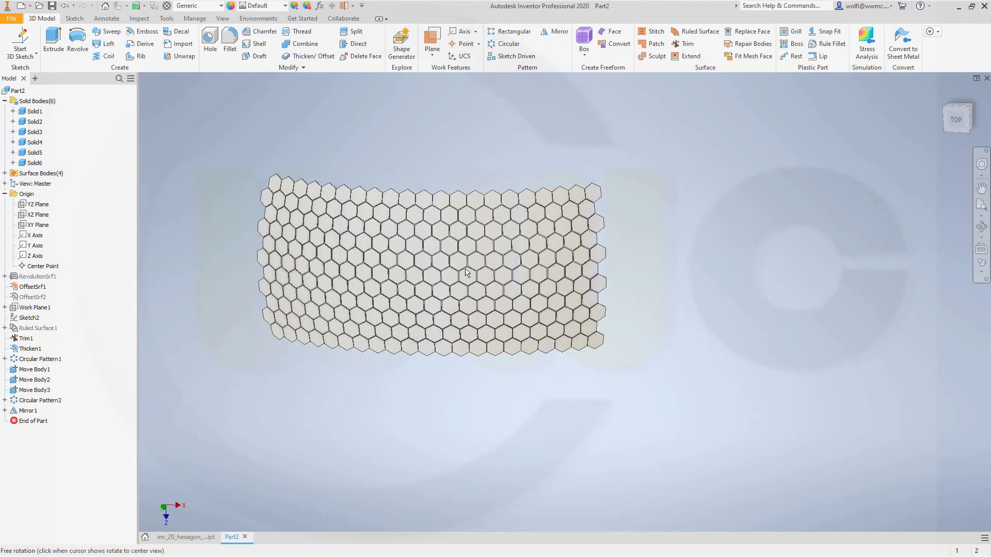
{"action": "middle_click_drag", "start_coordinate": [324, 236], "coordinate": [396, 229]}
{"action": "left_click", "coordinate": [33, 112]}
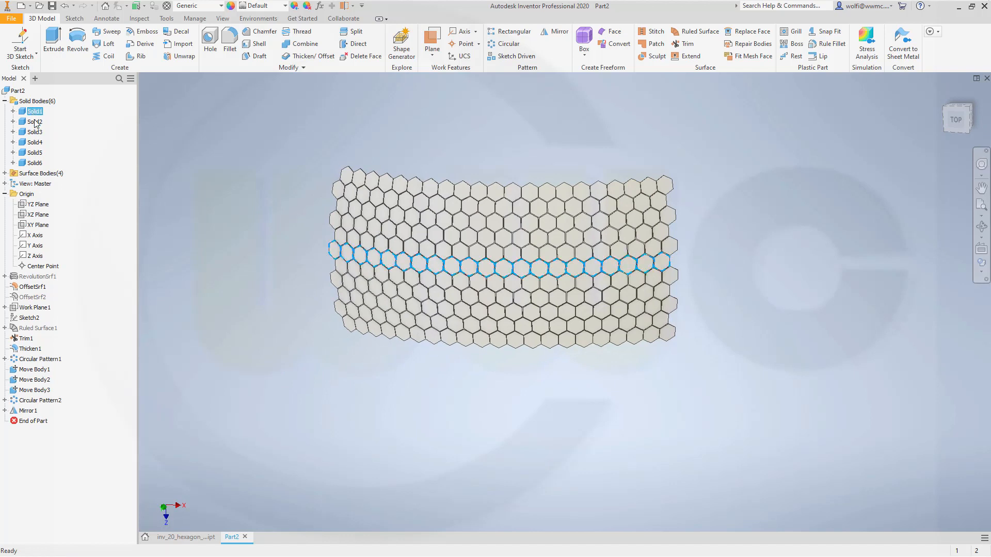
{"action": "left_click", "coordinate": [35, 163], "text": "shift"}
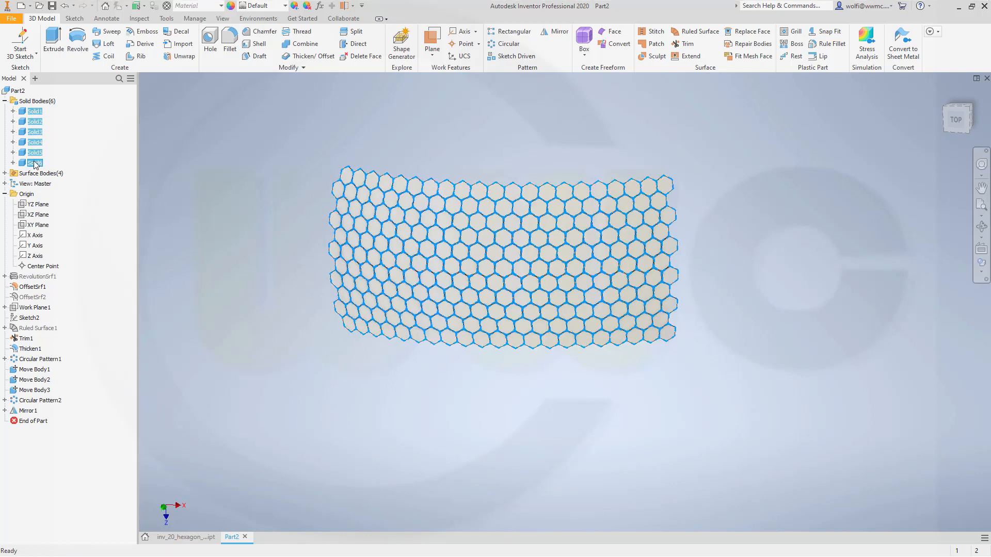
{"action": "right_click", "coordinate": [34, 164]}
{"action": "right_click", "coordinate": [34, 143]}
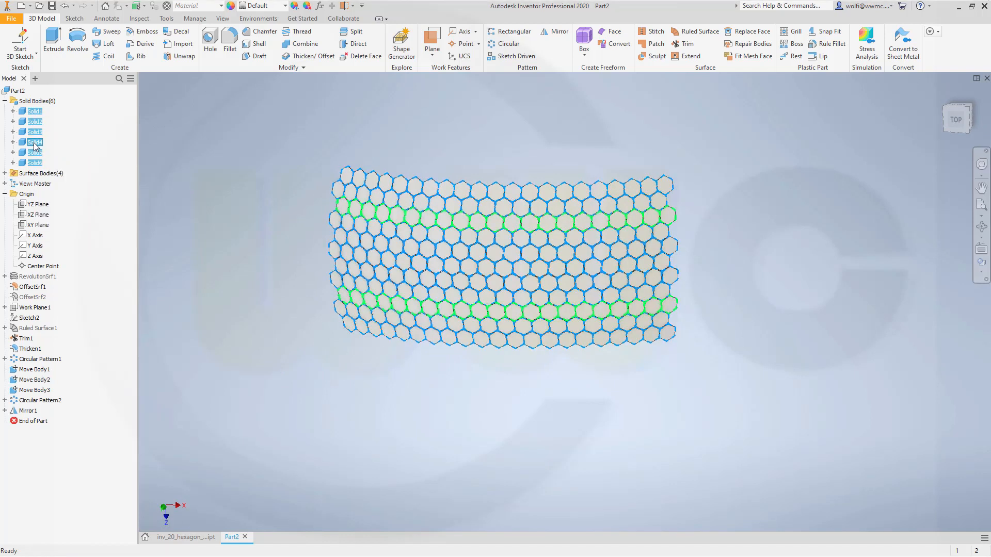
{"action": "right_click", "coordinate": [35, 146]}
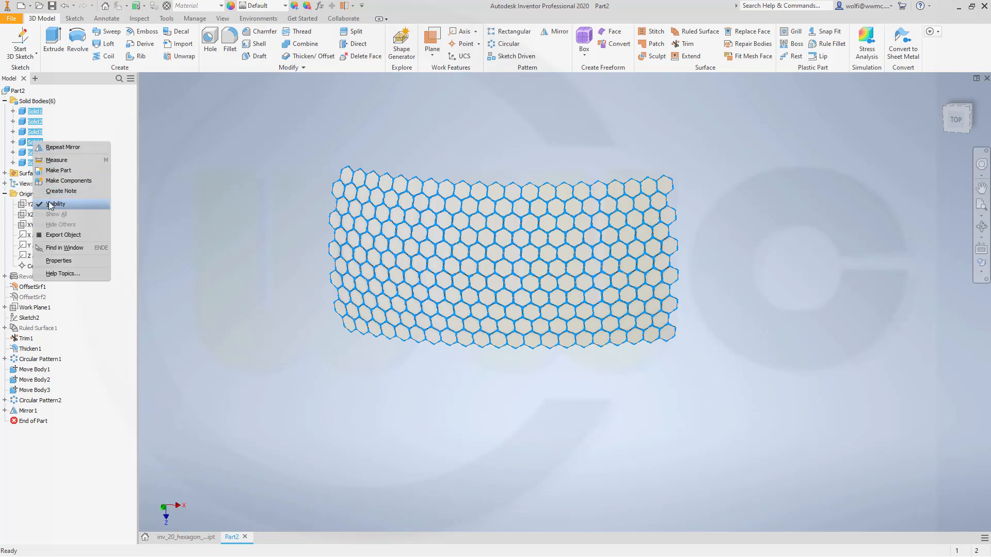
{"action": "left_click", "coordinate": [94, 194]}
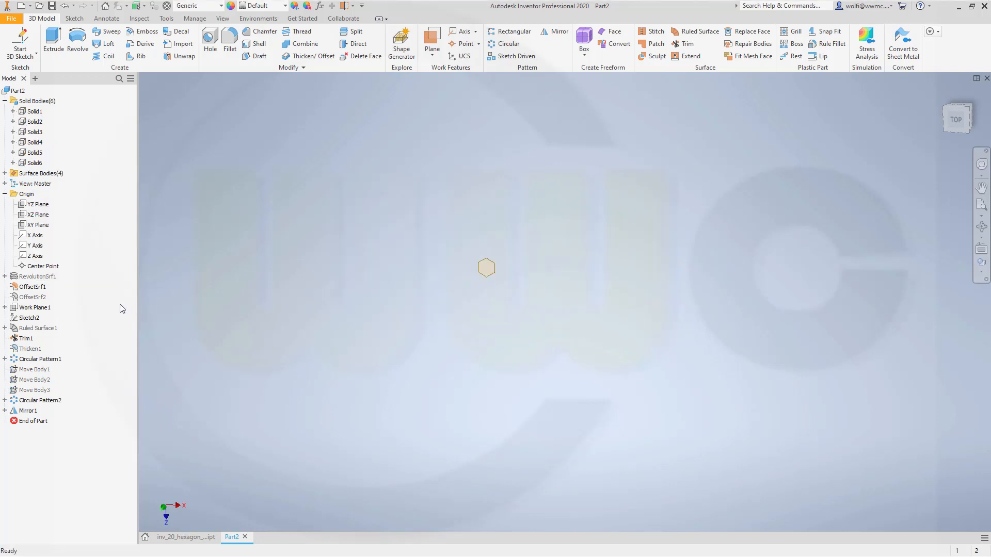
Hide the offset surface OffsetSrf1 and show OffsetSrf2 instead.
{"action": "right_click", "coordinate": [34, 292]}
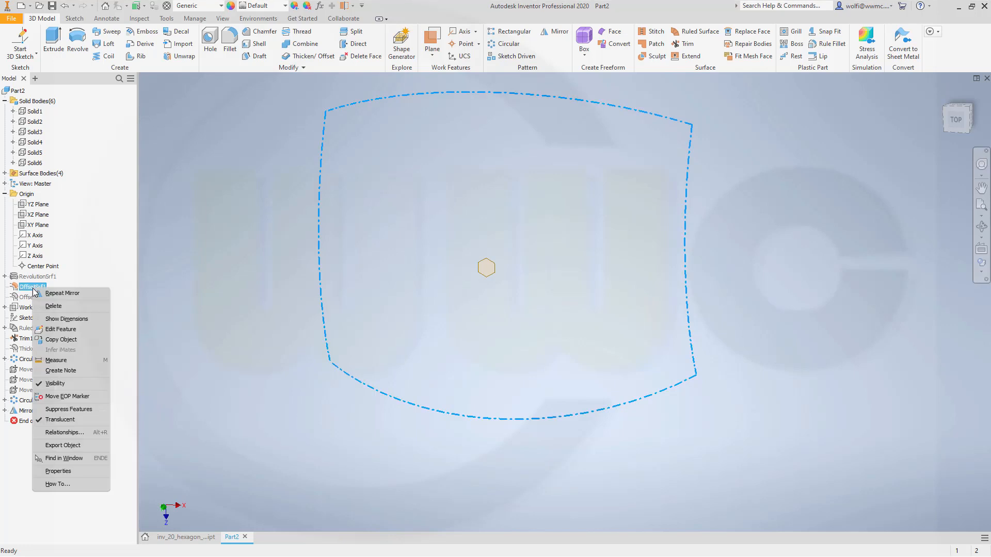
{"action": "left_click", "coordinate": [53, 384]}
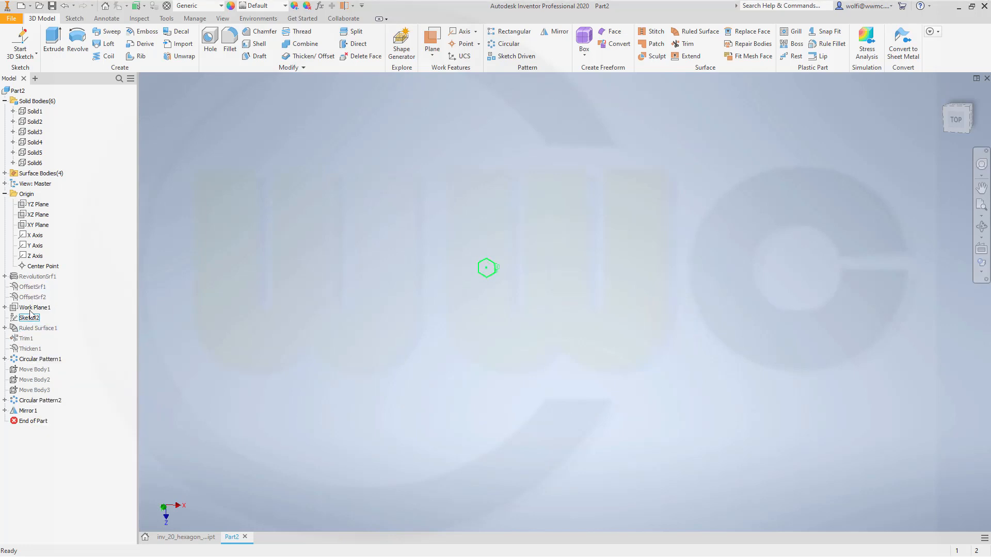
{"action": "right_click", "coordinate": [38, 299]}
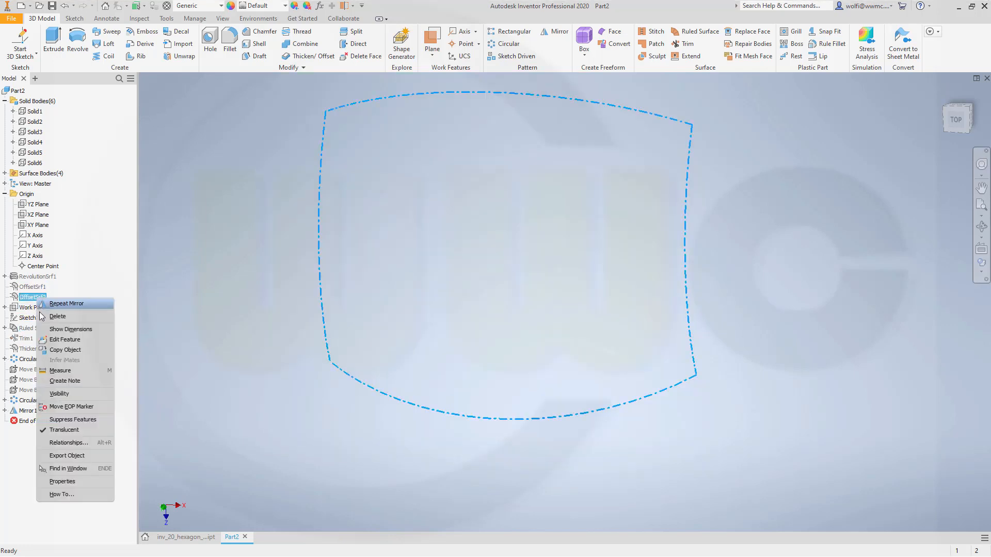
{"action": "left_click", "coordinate": [59, 393]}
{"action": "middle_click_drag", "start_coordinate": [193, 299], "coordinate": [84, 324], "text": "shift"}
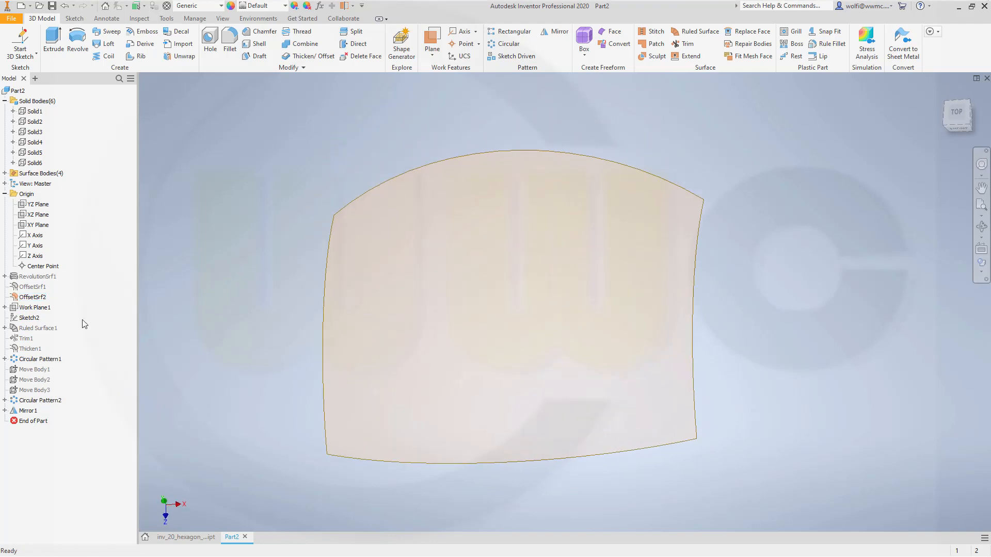
Make Work Plane1 visible and start a new 2D sketch on it.
{"action": "right_click", "coordinate": [44, 309]}
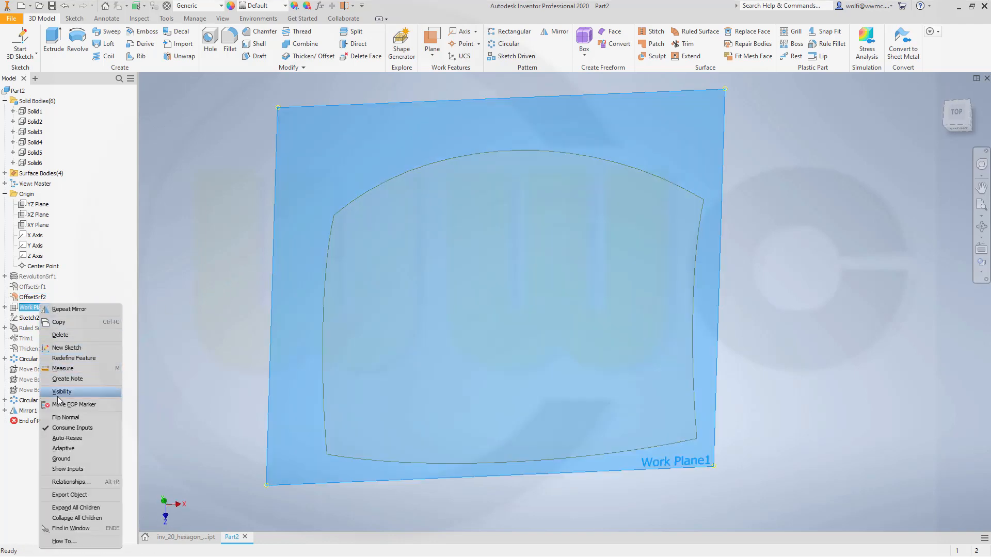
{"action": "left_click", "coordinate": [62, 392]}
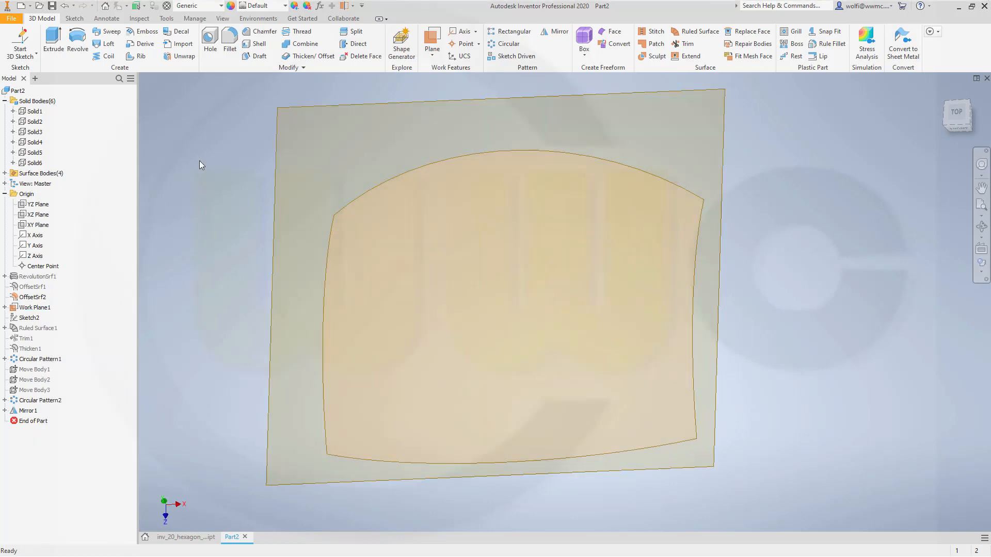
{"action": "left_click", "coordinate": [312, 109]}
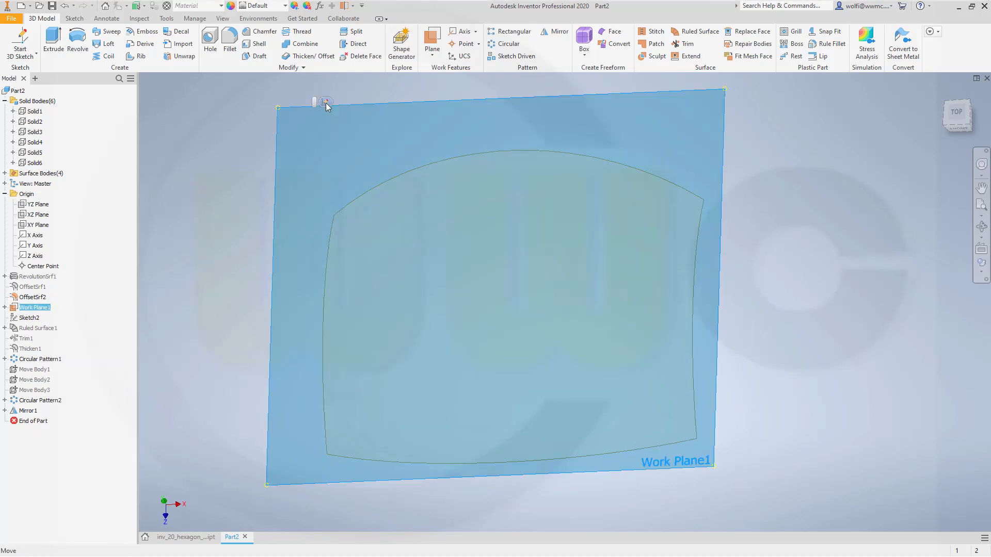
{"action": "key", "text": "s"}
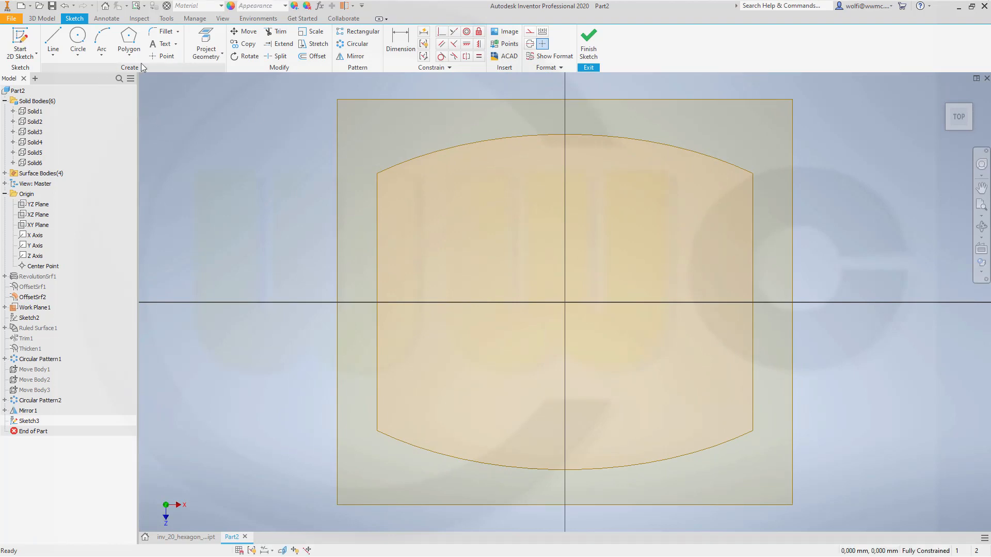
Sketch a two-point center rectangle on the origin, 340 mm wide and 135 mm high, and finish the sketch.
{"action": "left_click", "coordinate": [129, 54]}
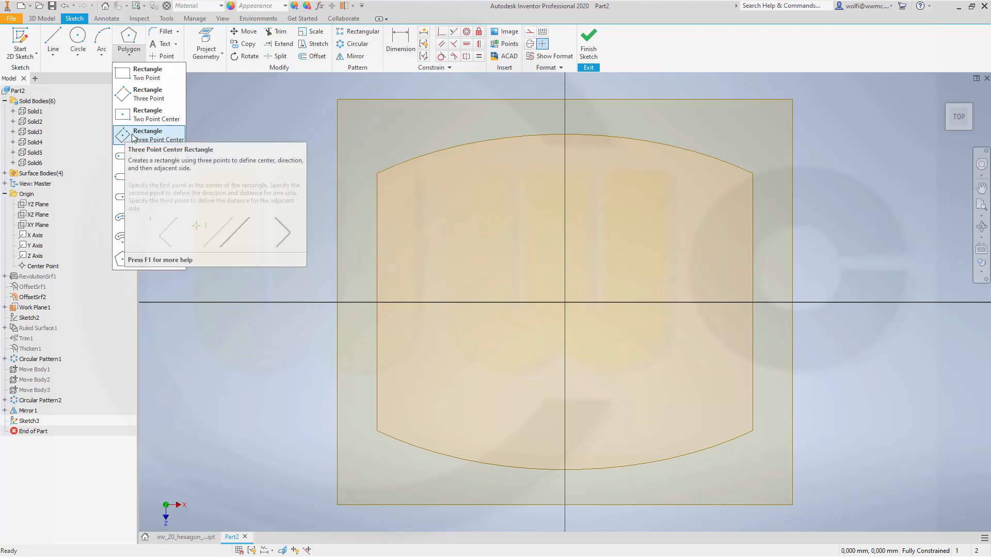
{"action": "left_click", "coordinate": [137, 114]}
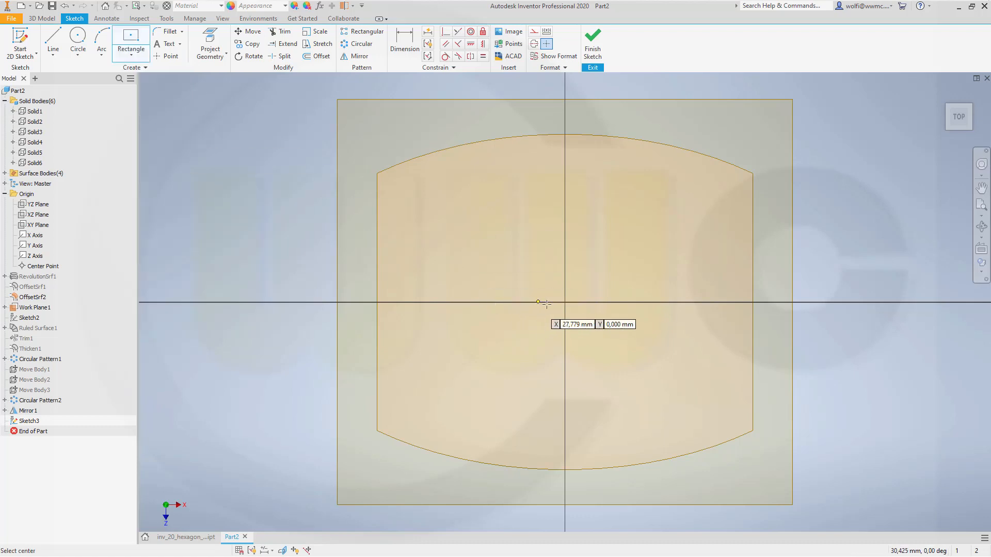
{"action": "left_click", "coordinate": [565, 302]}
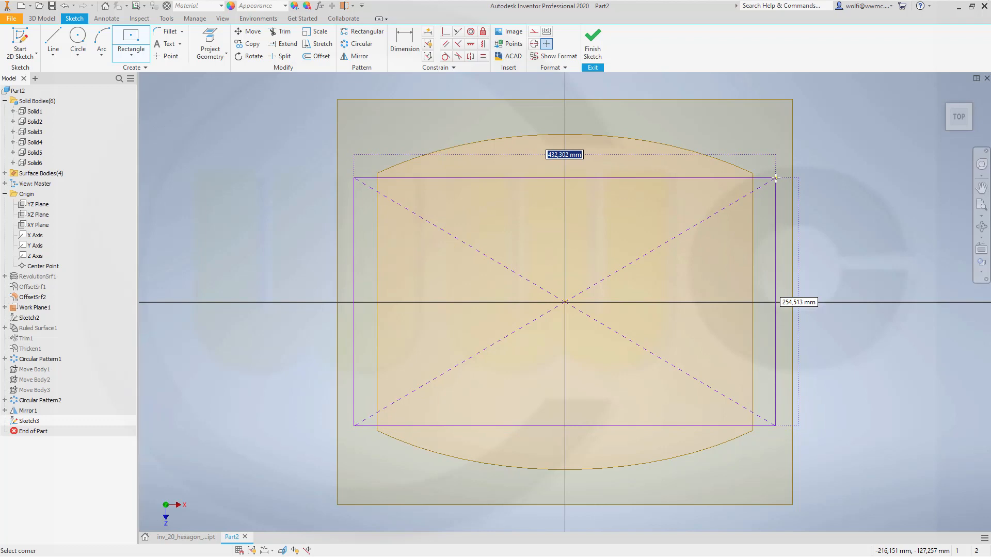
{"action": "type", "text": "340"}
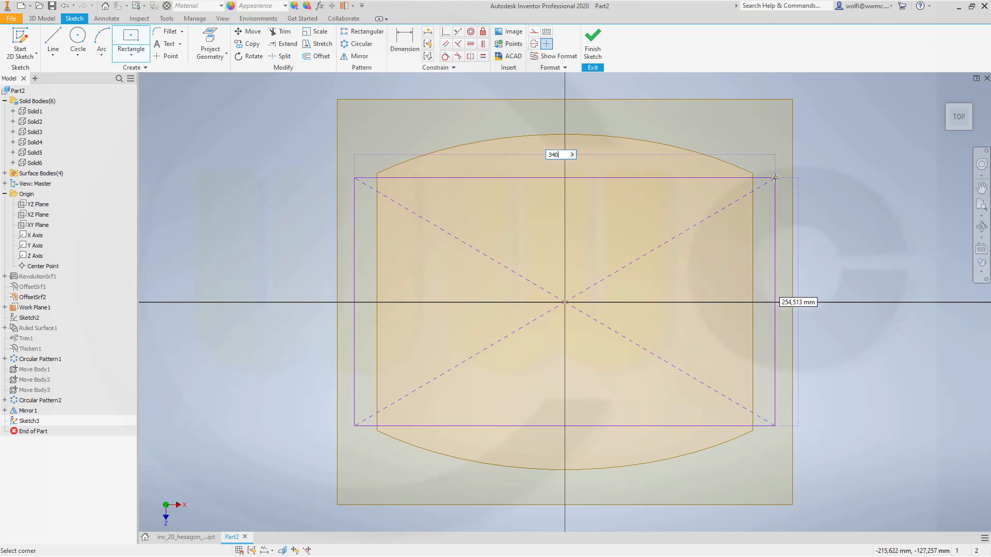
{"action": "key", "text": "Tab"}
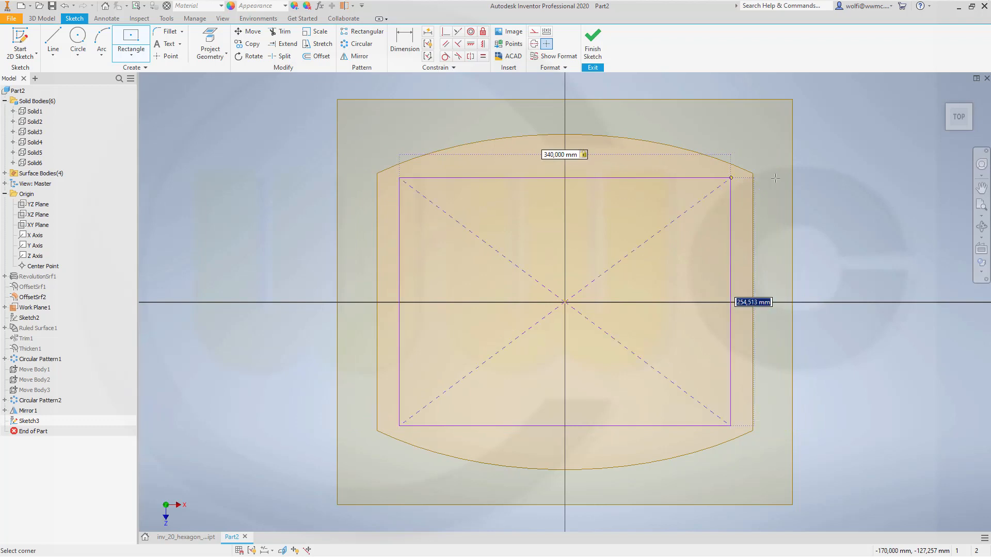
{"action": "type", "text": "135"}
{"action": "key", "text": "Return"}
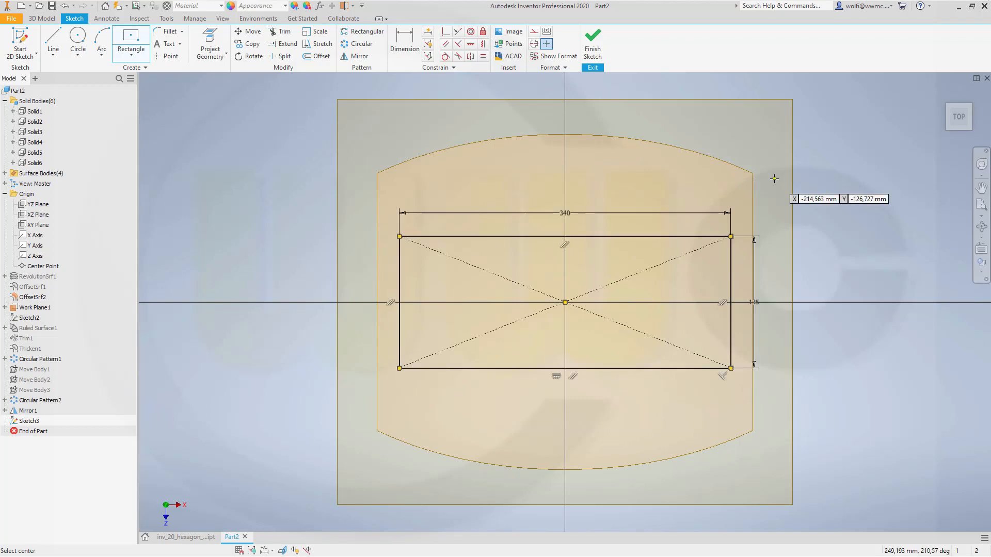
{"action": "key", "text": "Escape"}
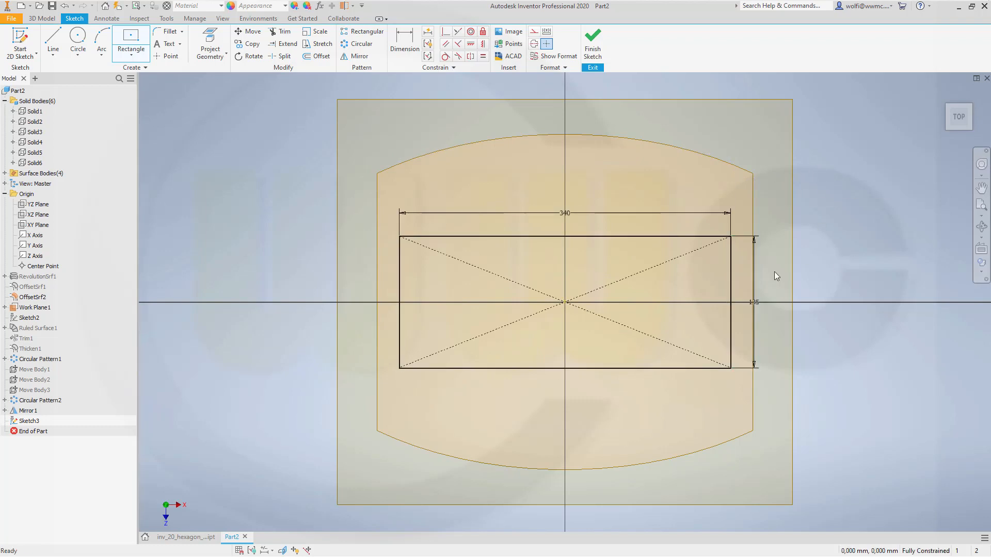
{"action": "key", "text": "Escape"}
{"action": "left_click", "coordinate": [593, 52]}
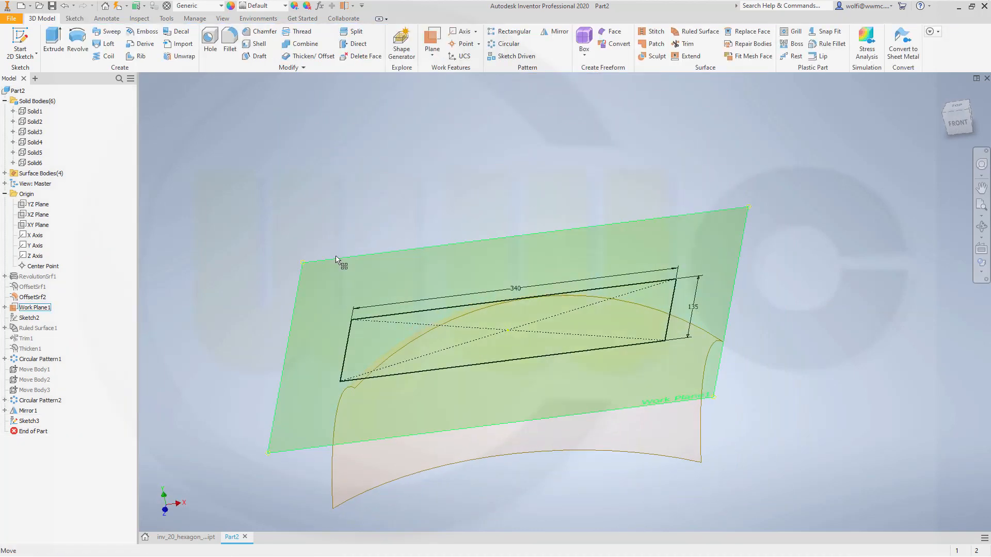
Hide Work Plane1, leaving the rectangle sketch and the offset surface shown.
{"action": "right_click", "coordinate": [335, 261]}
{"action": "left_click", "coordinate": [364, 271]}
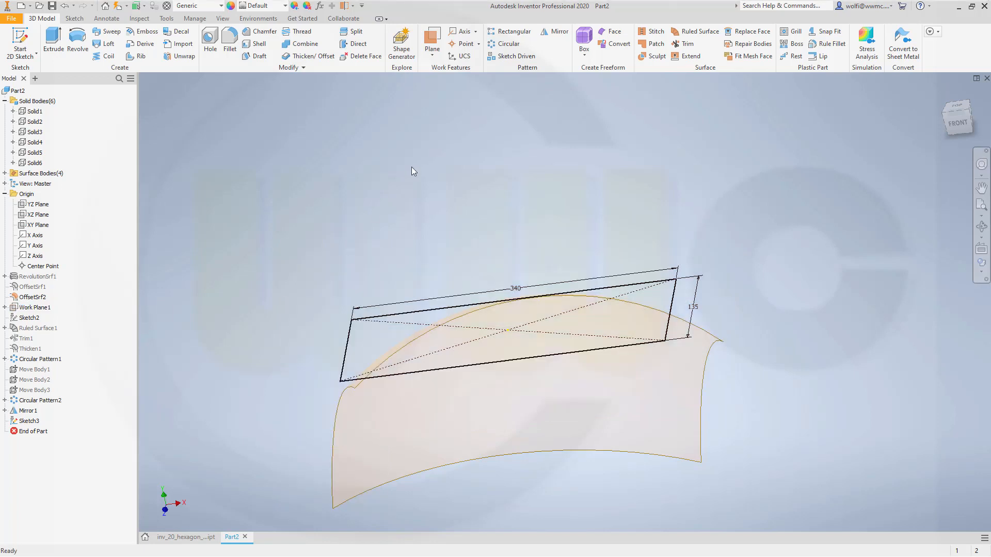
{"action": "middle_click_drag", "start_coordinate": [388, 206], "coordinate": [413, 174]}
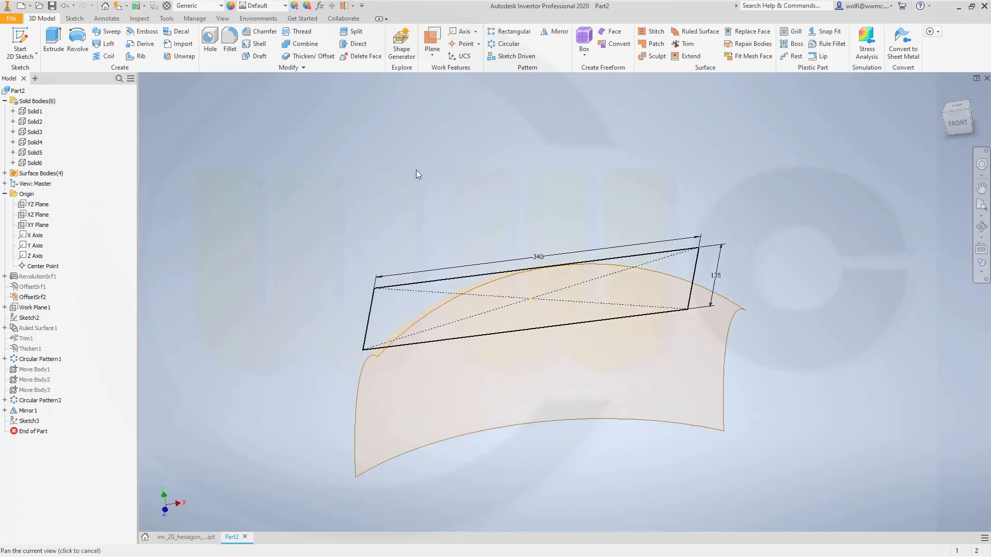
Project the rectangle's four edges onto the offset surface by closest point in a new 3D sketch, and hide the rectangle sketch.
{"action": "left_click", "coordinate": [36, 57]}
{"action": "left_click", "coordinate": [41, 94]}
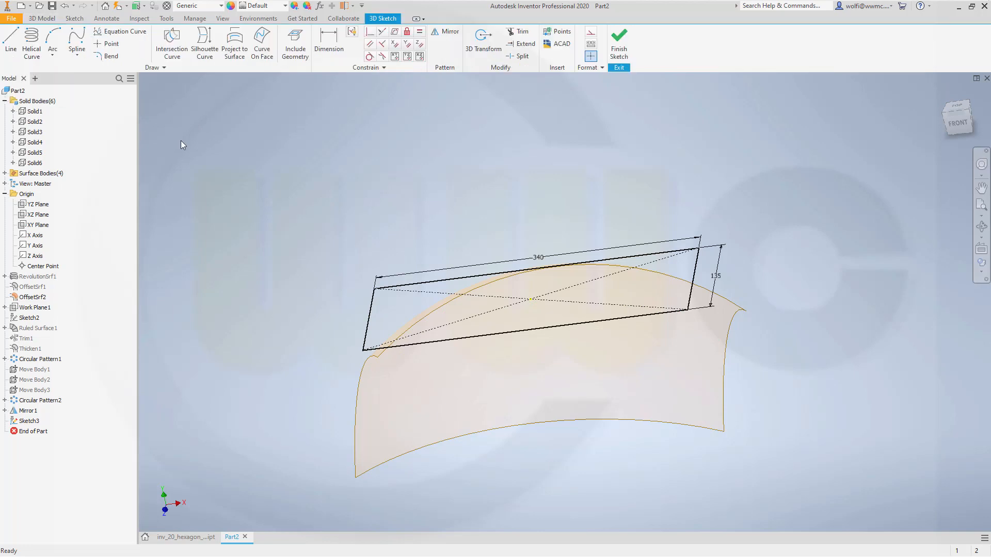
{"action": "left_click", "coordinate": [235, 48]}
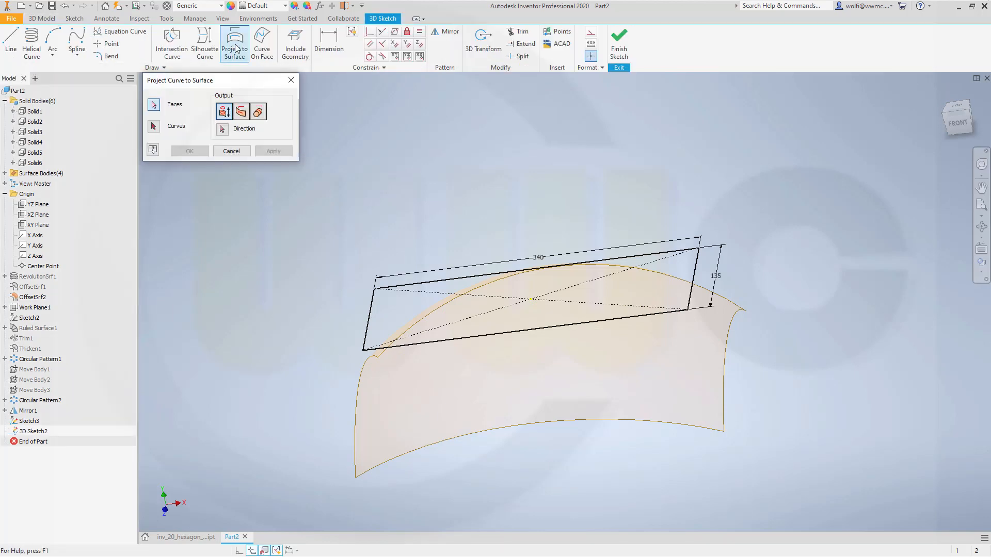
{"action": "left_click", "coordinate": [242, 112]}
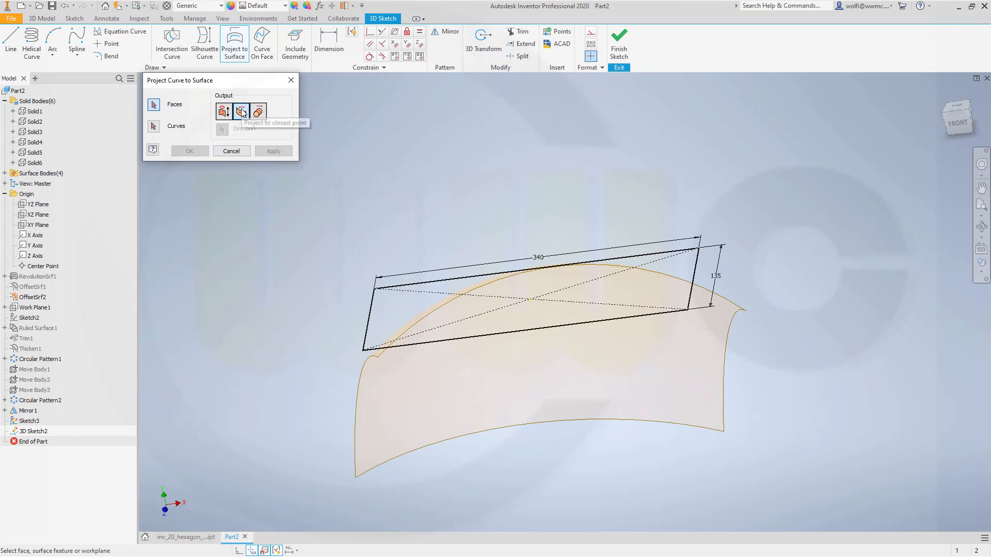
{"action": "left_click", "coordinate": [382, 405]}
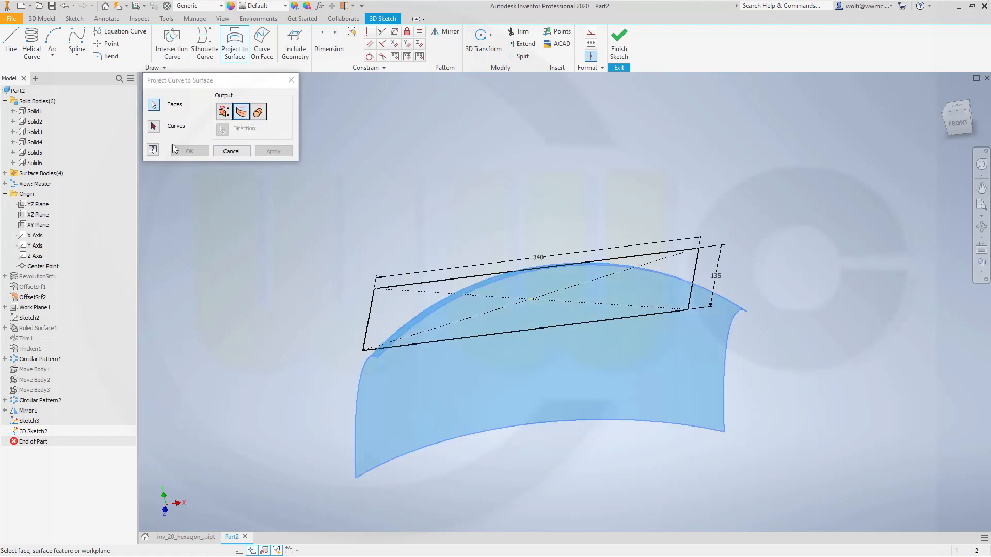
{"action": "left_click", "coordinate": [368, 317]}
{"action": "left_click", "coordinate": [416, 283]}
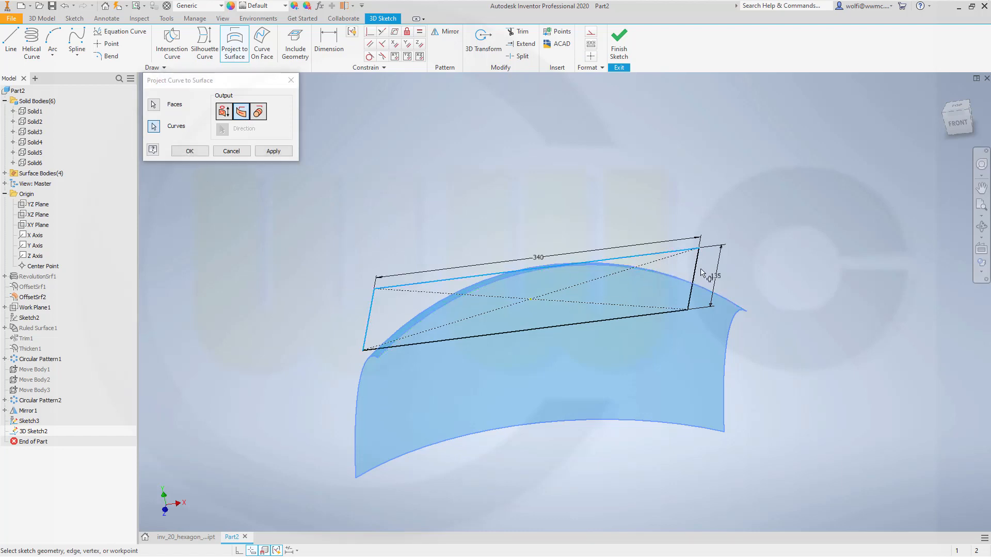
{"action": "left_click", "coordinate": [697, 273]}
{"action": "left_click", "coordinate": [618, 319]}
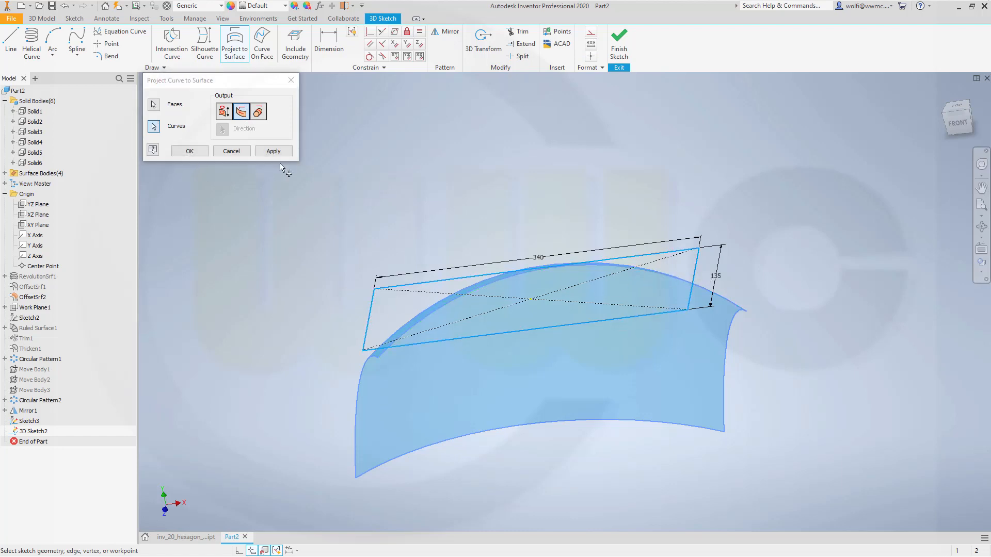
{"action": "left_click", "coordinate": [190, 151]}
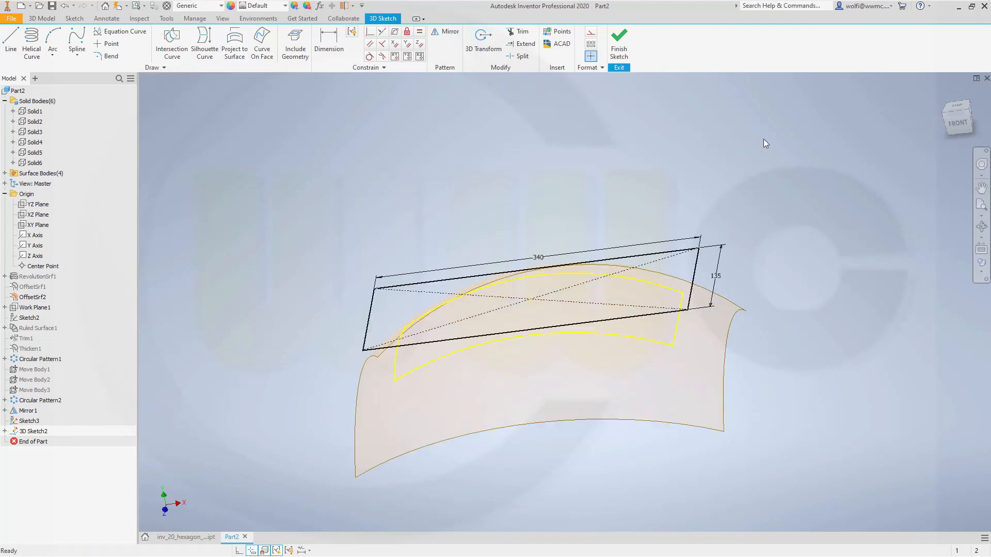
{"action": "left_click", "coordinate": [619, 44]}
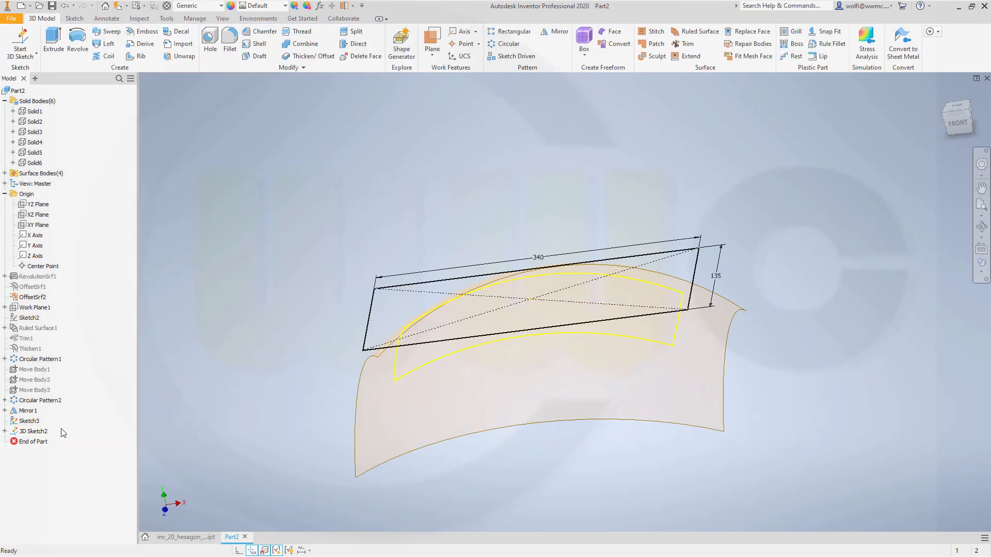
{"action": "right_click", "coordinate": [26, 420]}
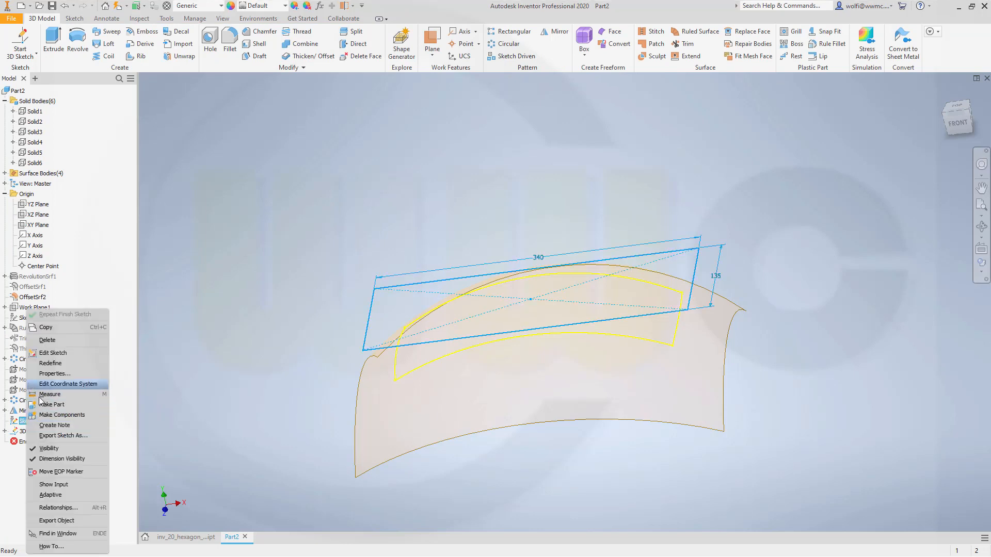
{"action": "left_click", "coordinate": [51, 448]}
Create a 10 mm ruled surface from the projected outline, using the Y axis as the vector direction at 0 deg.
{"action": "mouse_move", "coordinate": [452, 233]}
{"action": "middle_mouse_down", "text": "shift"}
{"action": "mouse_move", "coordinate": [499, 207]}
{"action": "mouse_move", "coordinate": [511, 219]}
{"action": "mouse_move", "coordinate": [520, 209]}
{"action": "middle_mouse_up", "text": "shift"}
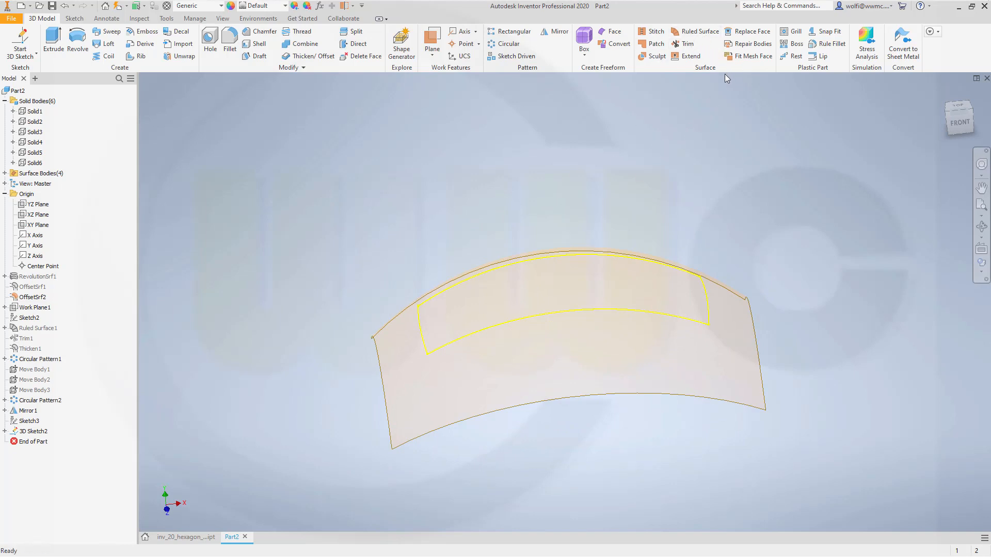
{"action": "left_click", "coordinate": [706, 34]}
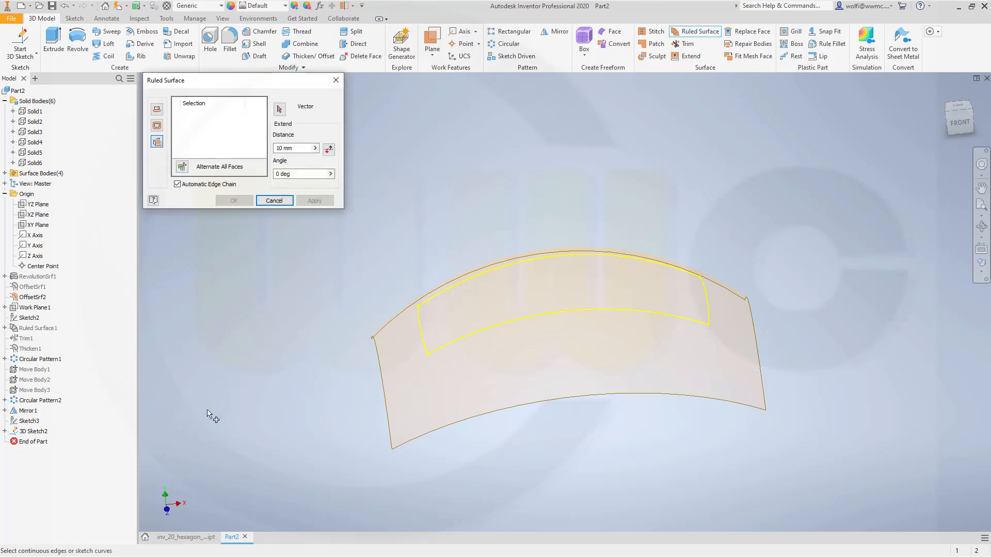
{"action": "middle_click_drag", "start_coordinate": [250, 398], "coordinate": [239, 378], "text": "shift"}
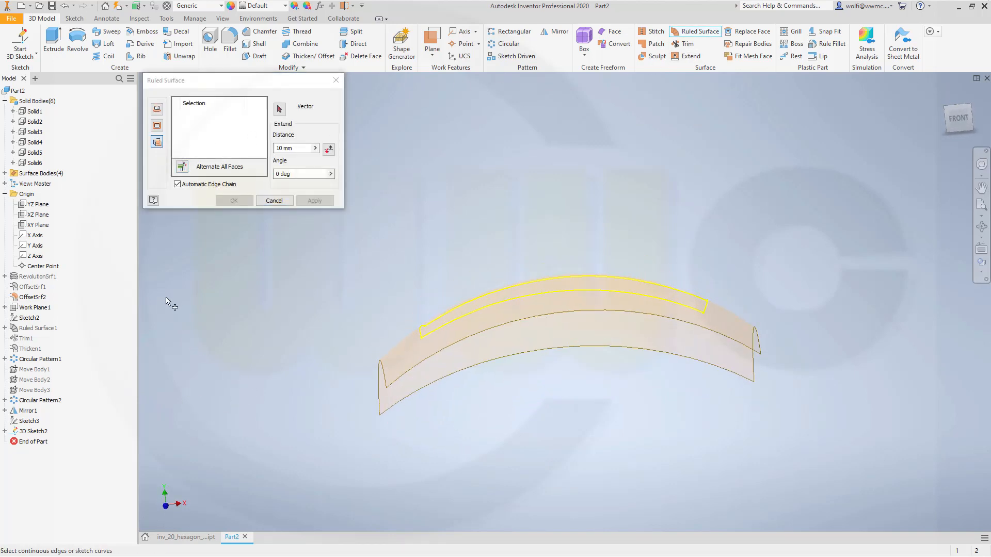
{"action": "left_click", "coordinate": [279, 109]}
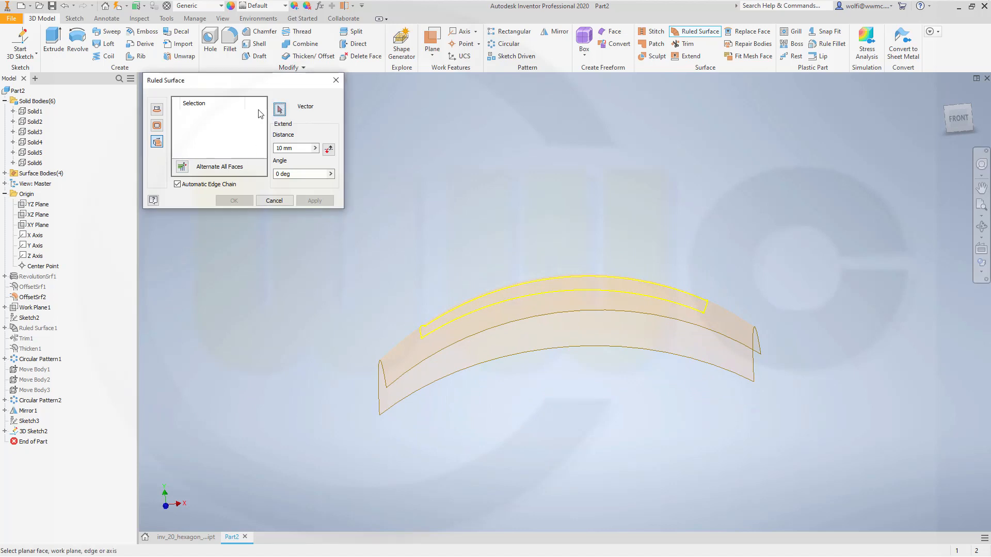
{"action": "left_click", "coordinate": [35, 246]}
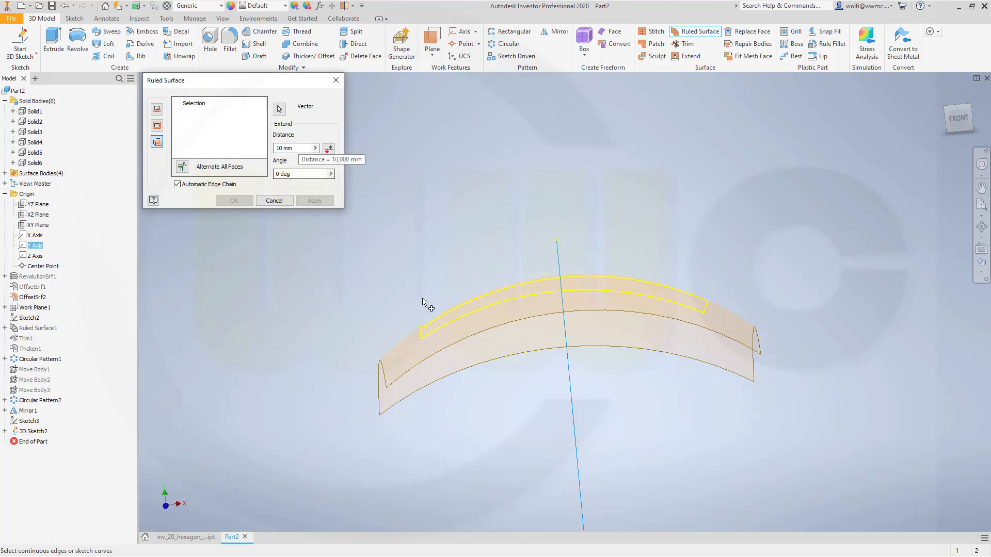
{"action": "left_click", "coordinate": [437, 332]}
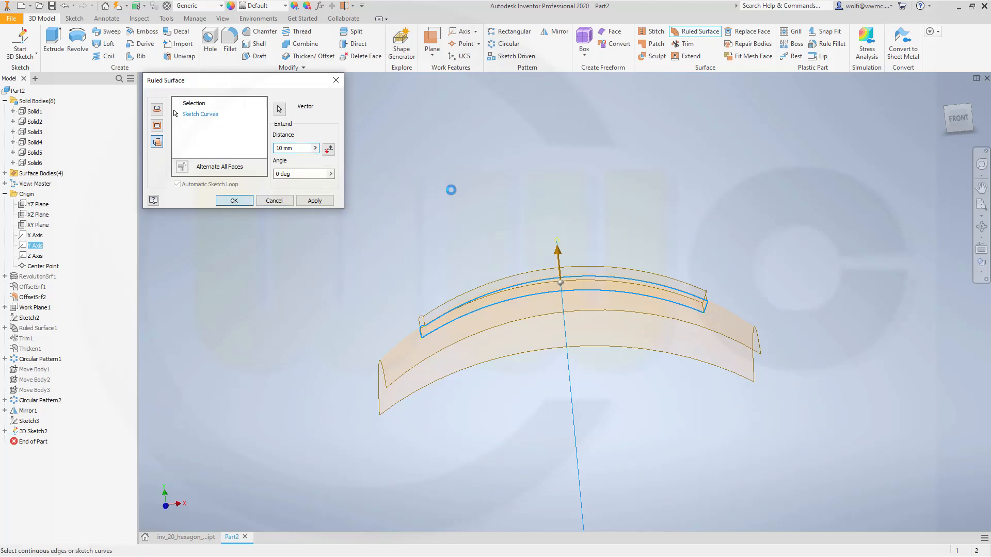
Trim away the offset surface outside the ruled surface outline, and hide the ruled surface.
{"action": "middle_click_drag", "start_coordinate": [476, 212], "coordinate": [493, 261]}
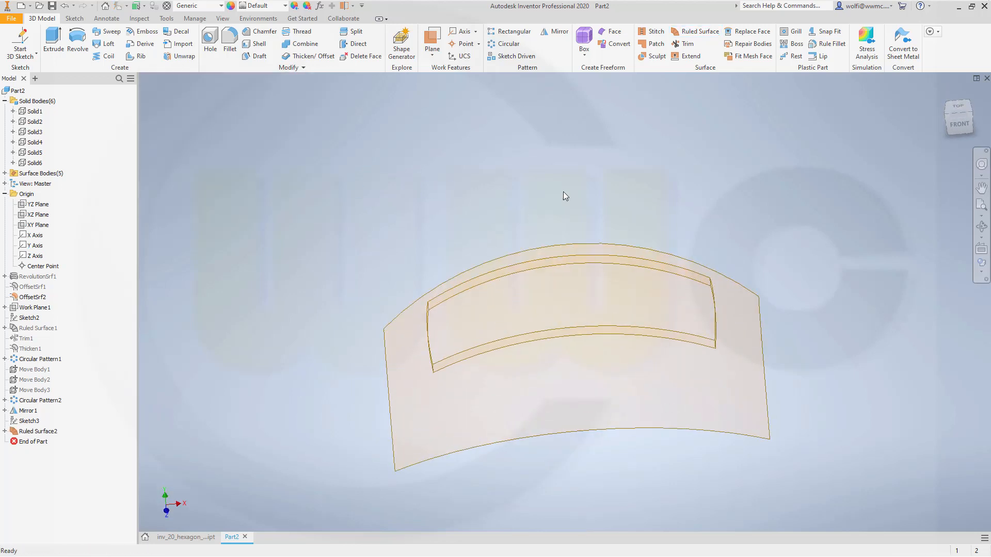
{"action": "left_click", "coordinate": [685, 43]}
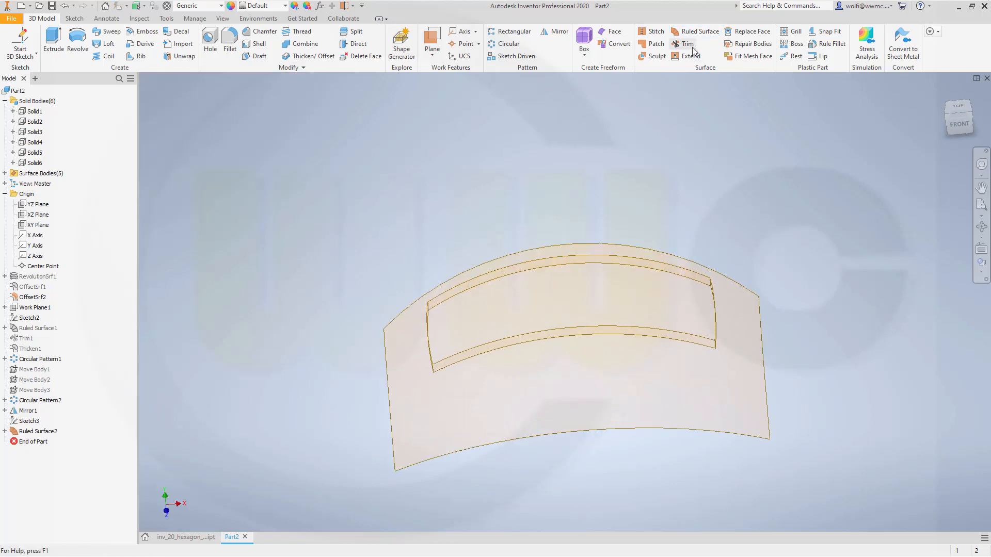
{"action": "left_click", "coordinate": [537, 256]}
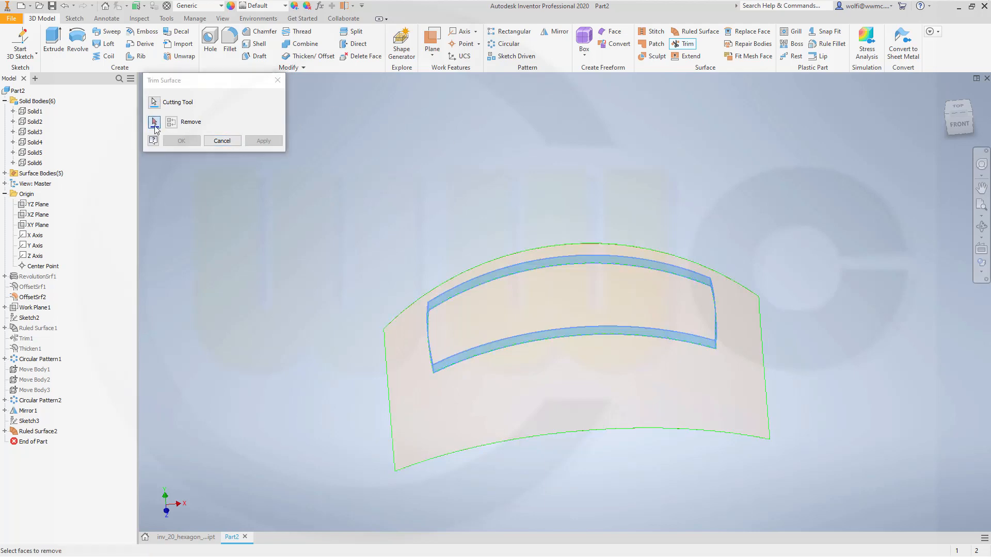
{"action": "left_click", "coordinate": [429, 428]}
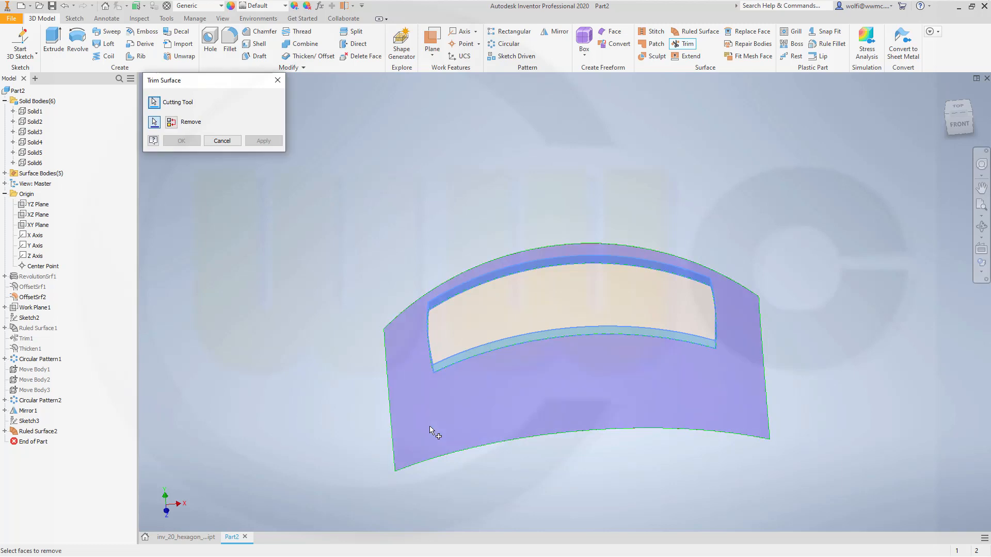
{"action": "left_click", "coordinate": [181, 141]}
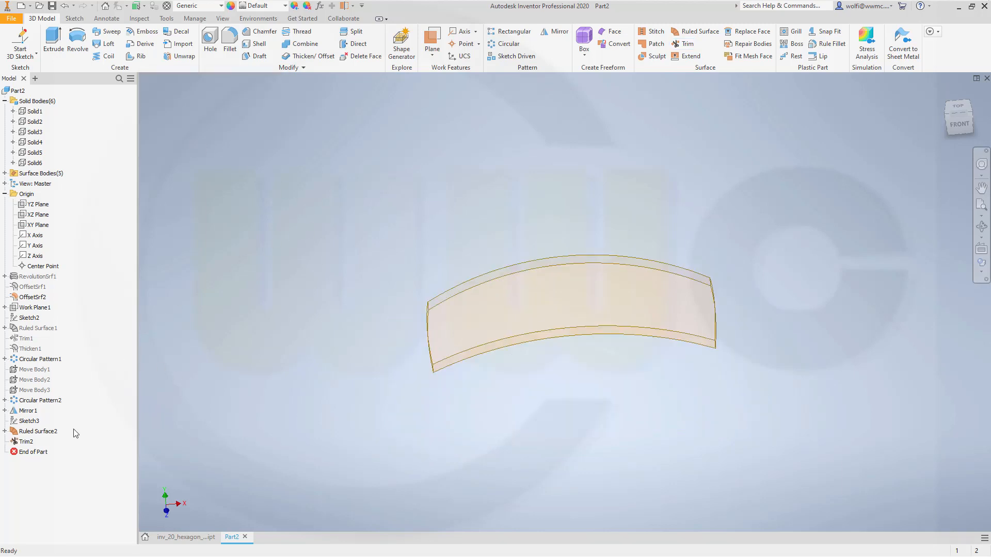
{"action": "right_click", "coordinate": [52, 435]}
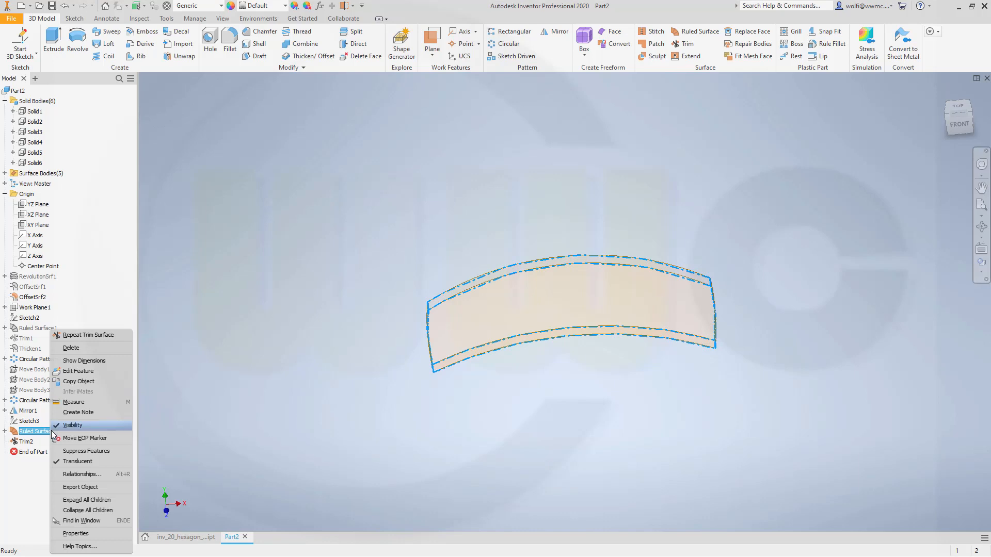
{"action": "left_click", "coordinate": [79, 426]}
Thicken the trimmed surface in both directions as a new solid body.
{"action": "middle_click_drag", "start_coordinate": [419, 261], "coordinate": [419, 247], "text": "shift"}
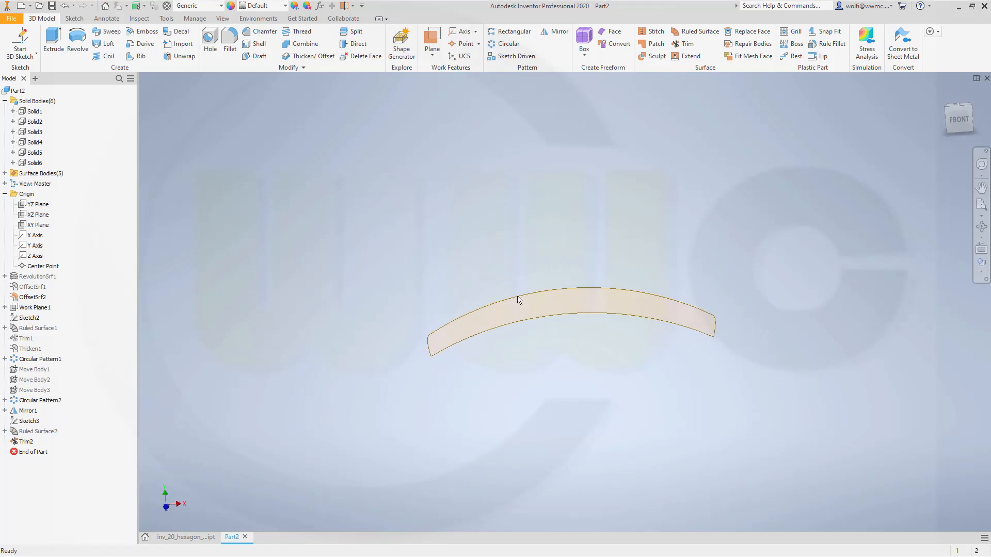
{"action": "left_click", "coordinate": [308, 56]}
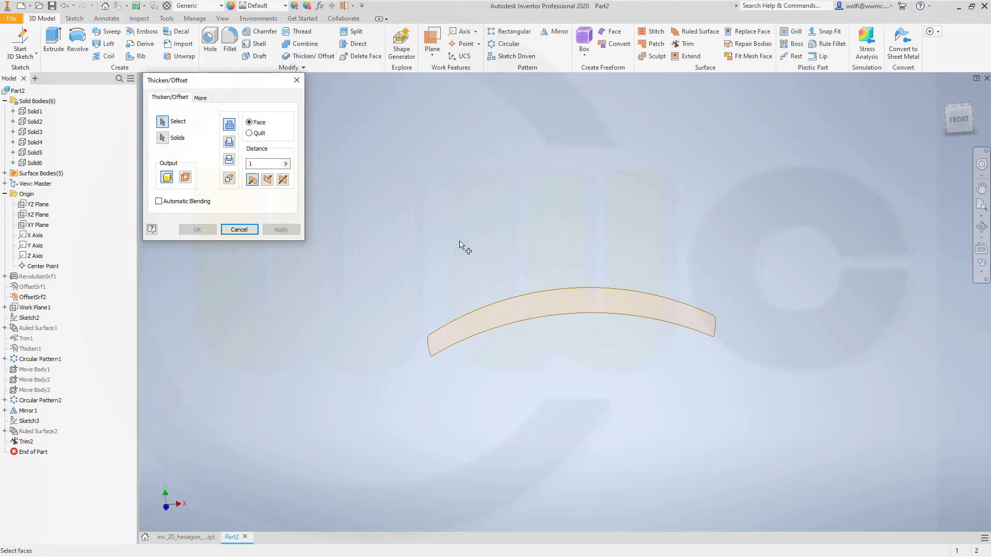
{"action": "left_click", "coordinate": [466, 335]}
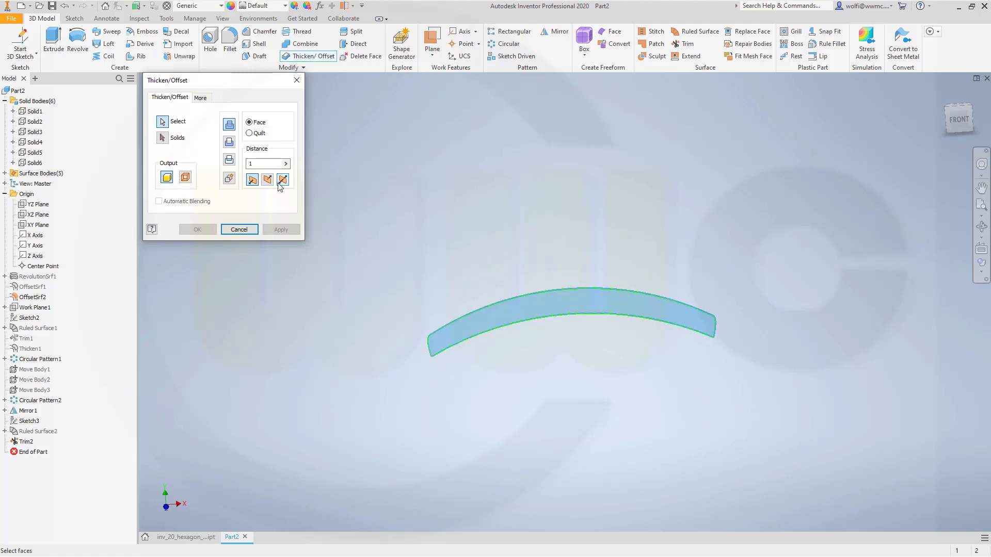
{"action": "left_click", "coordinate": [186, 178]}
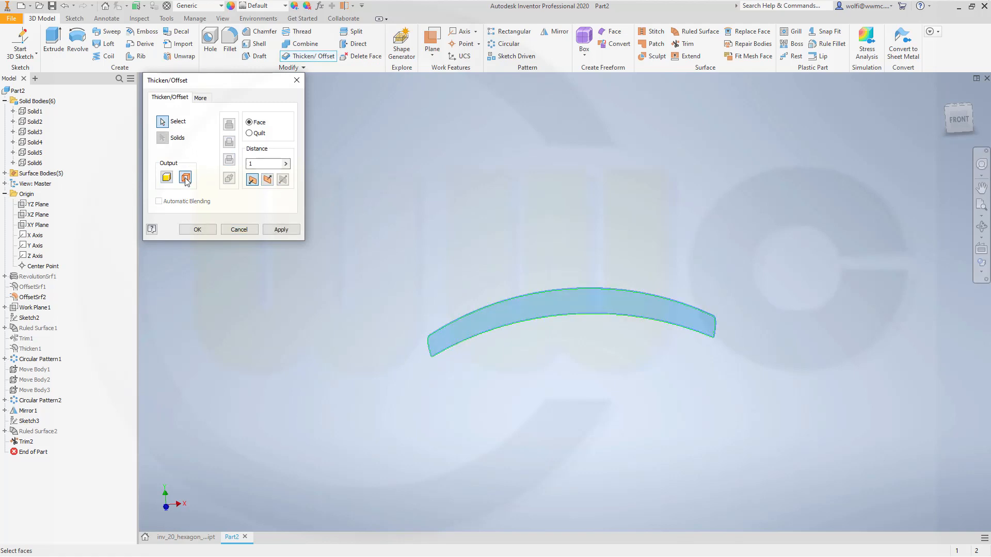
{"action": "left_click", "coordinate": [166, 178]}
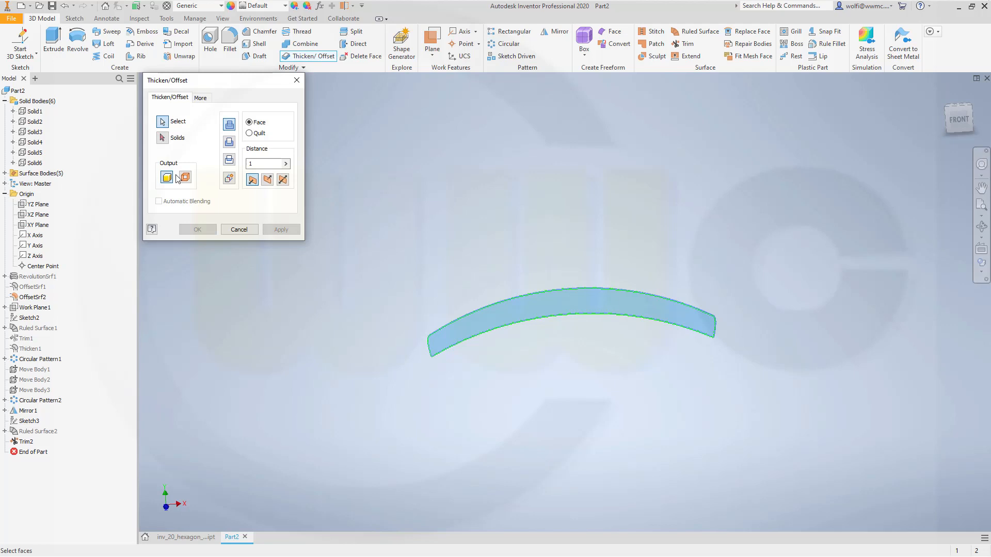
{"action": "left_click", "coordinate": [230, 179]}
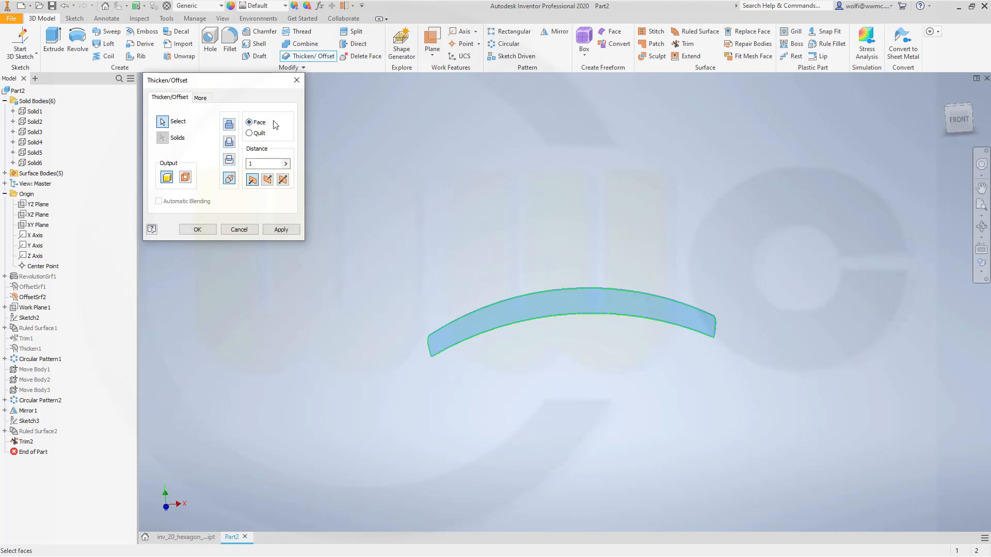
{"action": "left_click", "coordinate": [283, 180]}
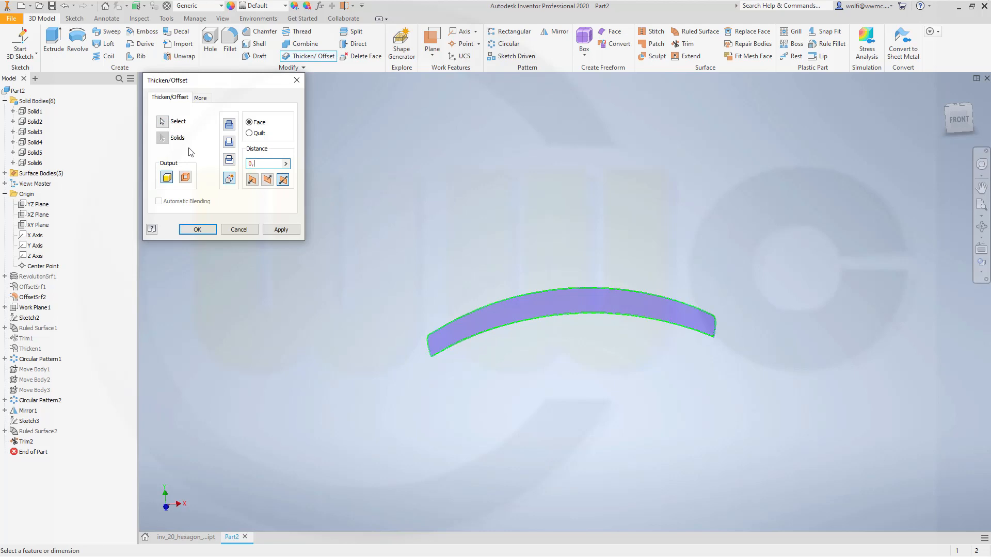
{"action": "key", "text": "Return"}
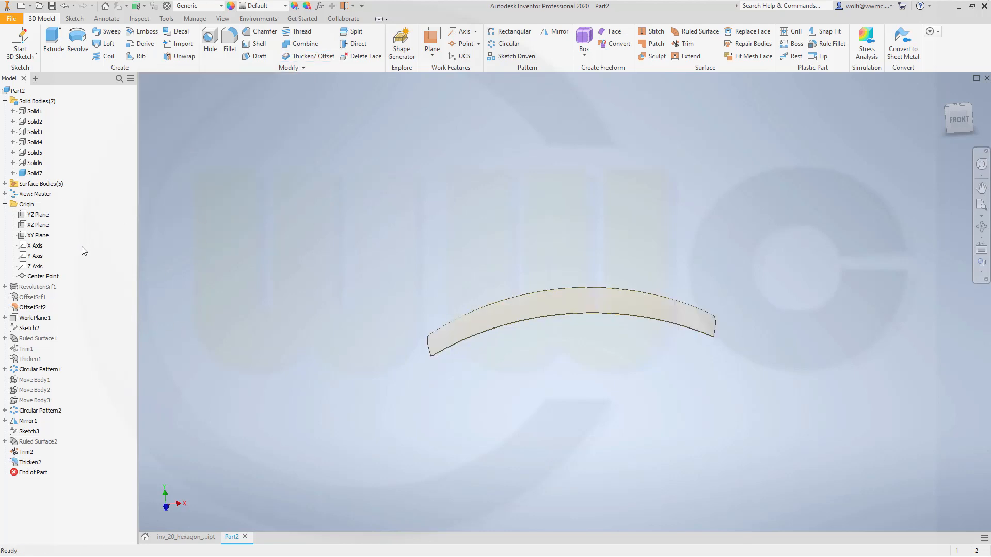
Expand the surface bodies and hide the trimmed surface Srf3.
{"action": "left_click", "coordinate": [4, 184]}
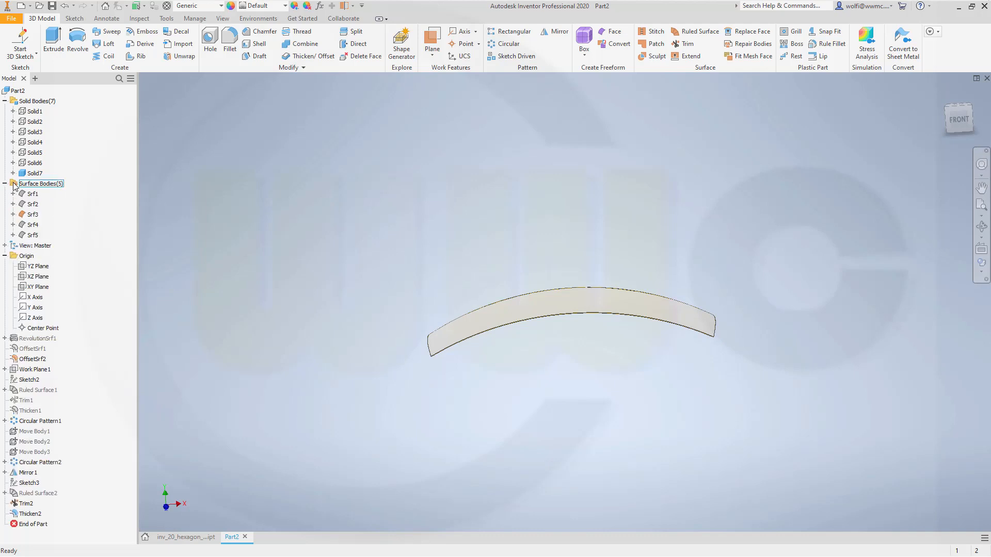
{"action": "right_click", "coordinate": [36, 215]}
{"action": "left_click", "coordinate": [60, 268]}
Make the hexagon bodies Solid1 through Solid6 visible again.
{"action": "left_click", "coordinate": [35, 112]}
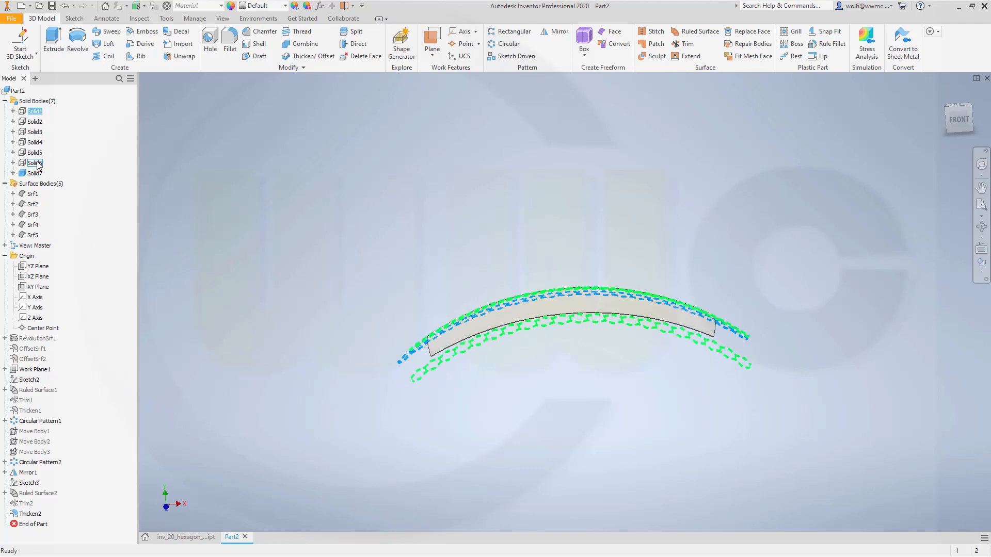
{"action": "left_click", "coordinate": [35, 163], "text": "shift"}
{"action": "right_click", "coordinate": [37, 162]}
{"action": "left_click", "coordinate": [54, 212]}
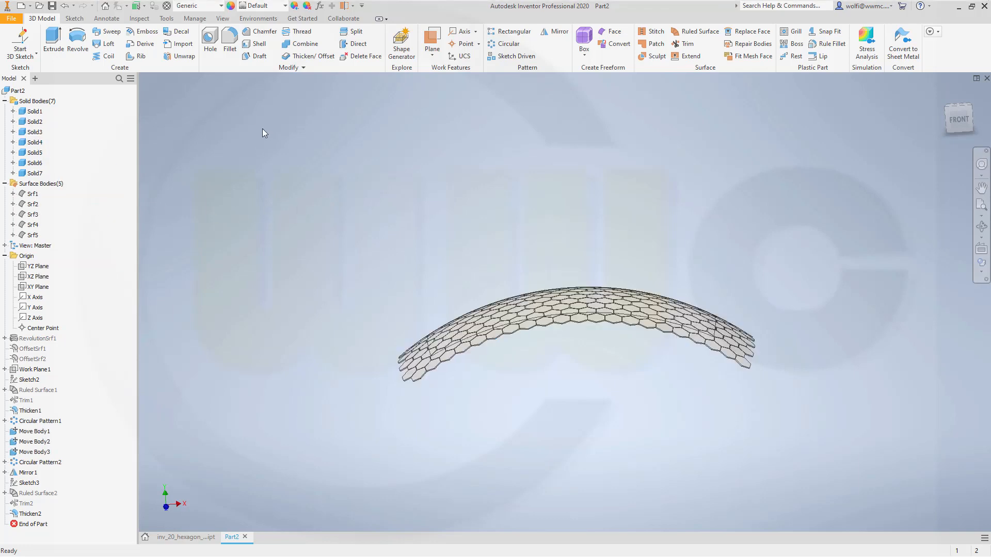
Cut the hexagon bodies Solid1 through Solid6 from the curved plate Solid7 with Combine, without keeping the tool bodies.
{"action": "left_click", "coordinate": [304, 45]}
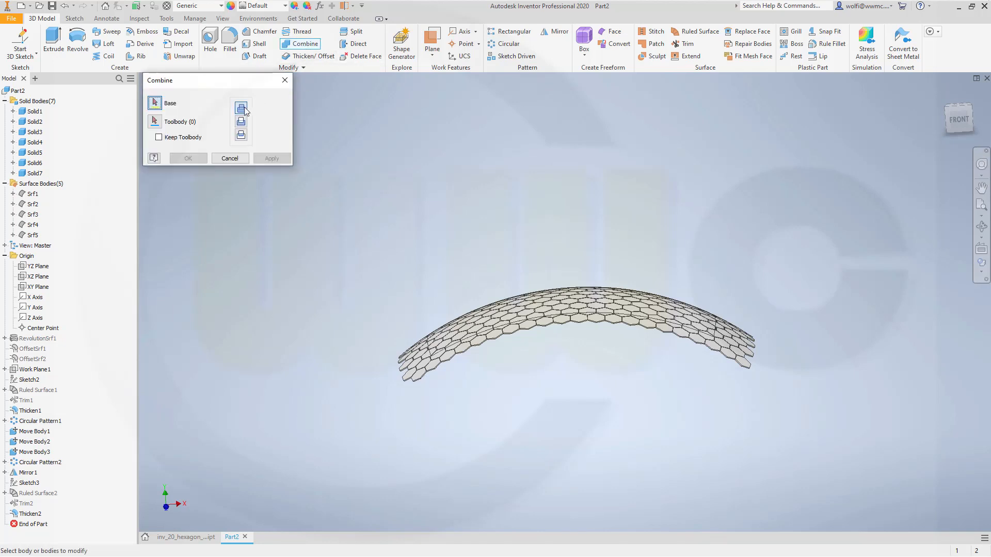
{"action": "left_click", "coordinate": [34, 173]}
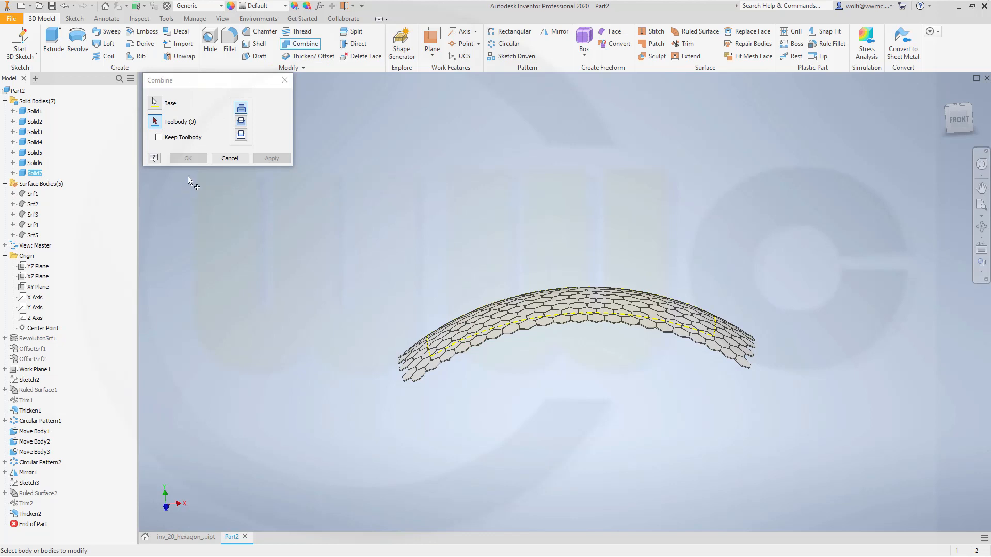
{"action": "left_click", "coordinate": [241, 122]}
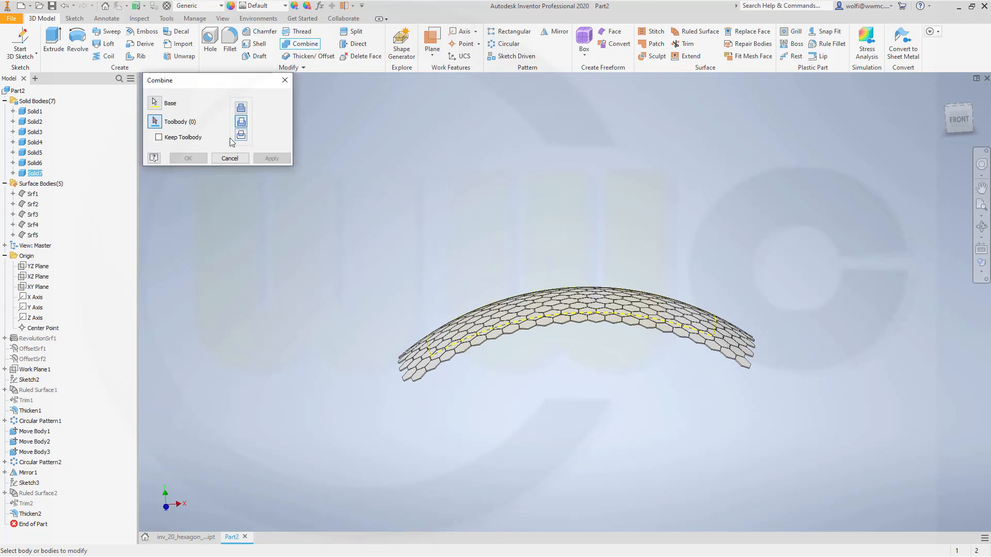
{"action": "left_click", "coordinate": [33, 112]}
{"action": "left_click", "coordinate": [35, 122]}
{"action": "left_click", "coordinate": [35, 132]}
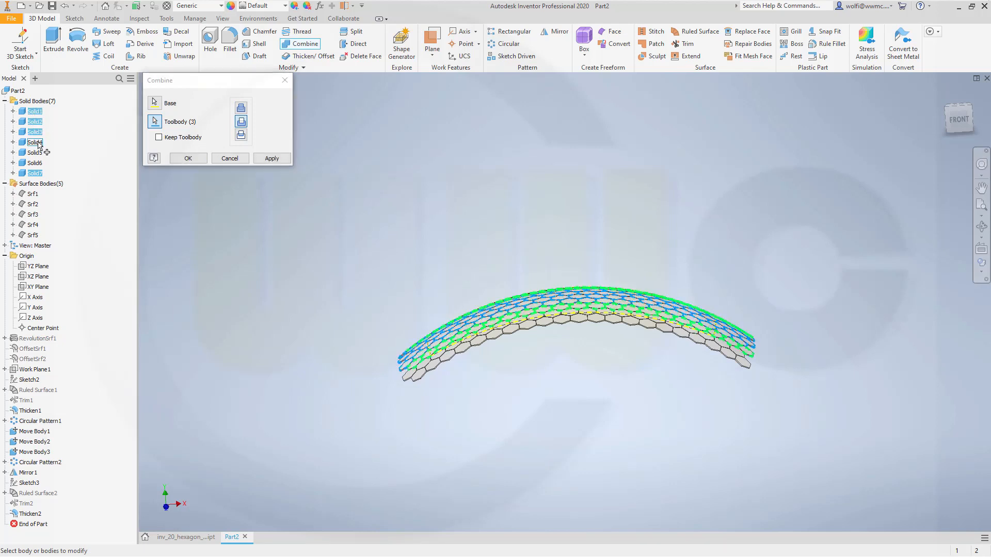
{"action": "left_click", "coordinate": [37, 144]}
{"action": "left_click", "coordinate": [36, 153]}
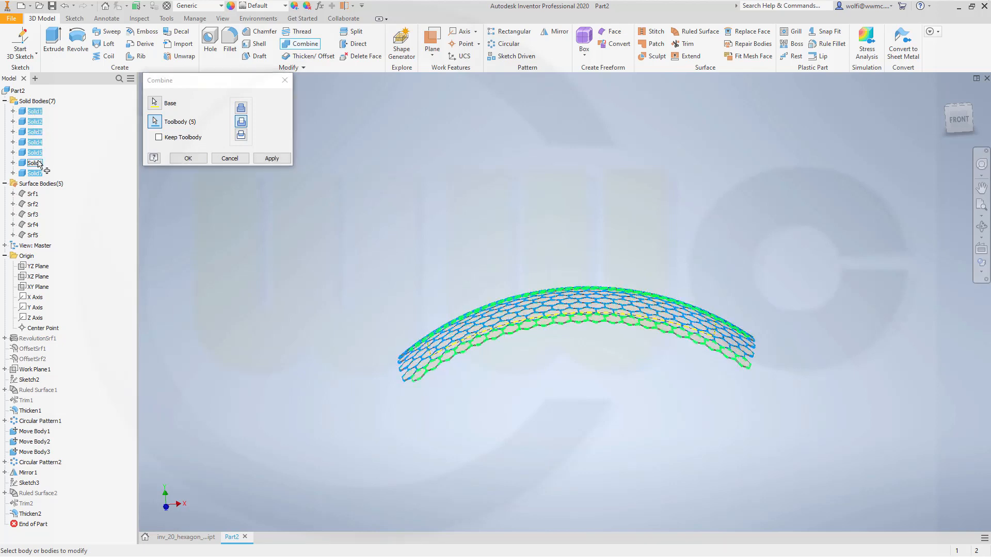
{"action": "left_click", "coordinate": [36, 163]}
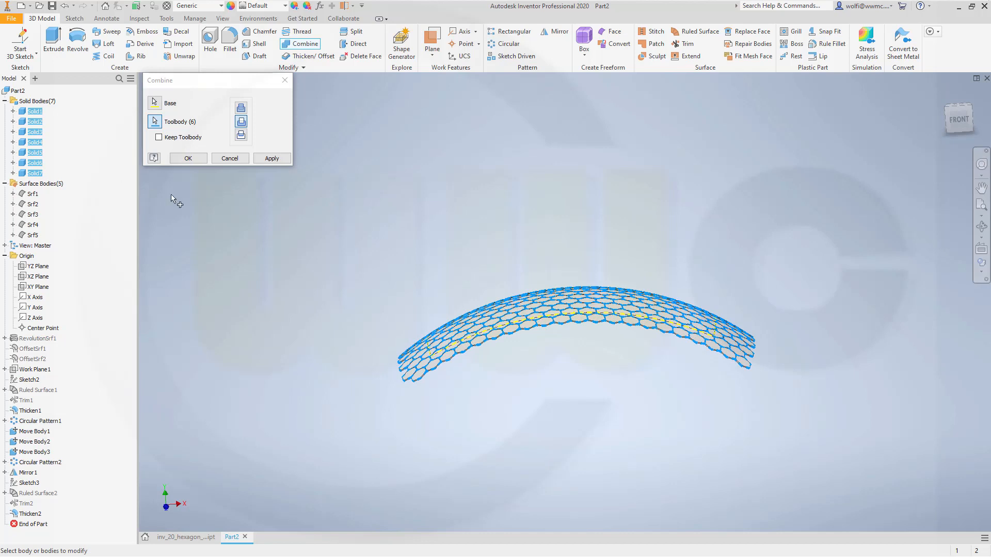
{"action": "left_click", "coordinate": [187, 158]}
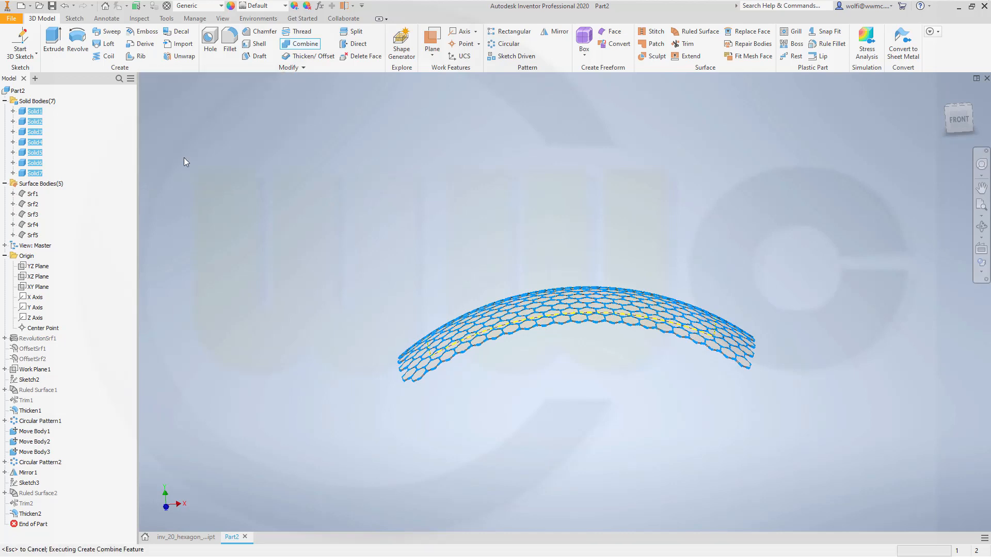
{"action": "middle_click_drag", "start_coordinate": [414, 236], "coordinate": [368, 279], "text": "shift"}
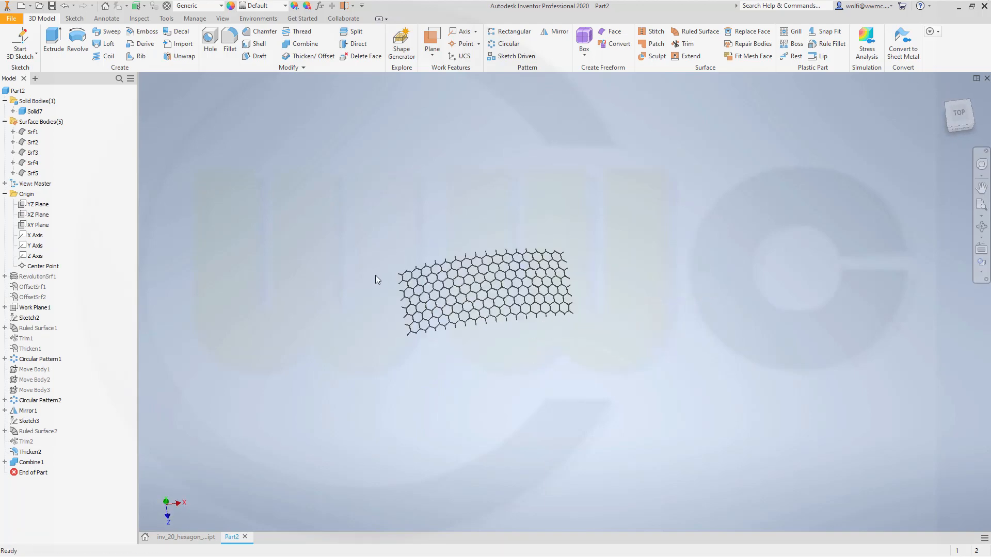
{"action": "scroll", "coordinate": [417, 287], "scroll_direction": "up", "scroll_amount": 3}
{"action": "mouse_move", "coordinate": [555, 298]}
{"action": "middle_mouse_down"}
{"action": "mouse_move", "coordinate": [551, 287]}
{"action": "mouse_move", "coordinate": [548, 299]}
{"action": "middle_mouse_up"}
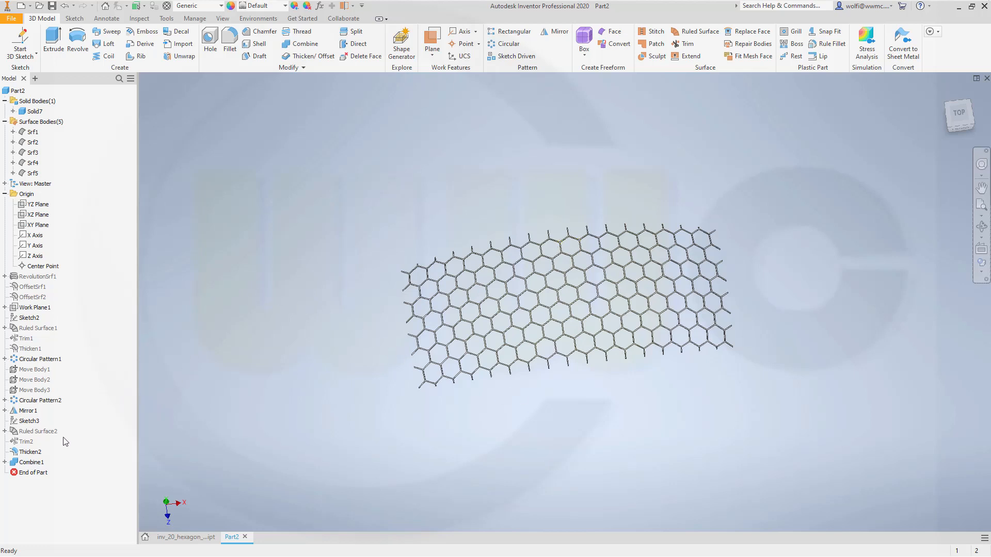
{"action": "left_click", "coordinate": [23, 447]}
{"action": "right_click", "coordinate": [23, 447]}
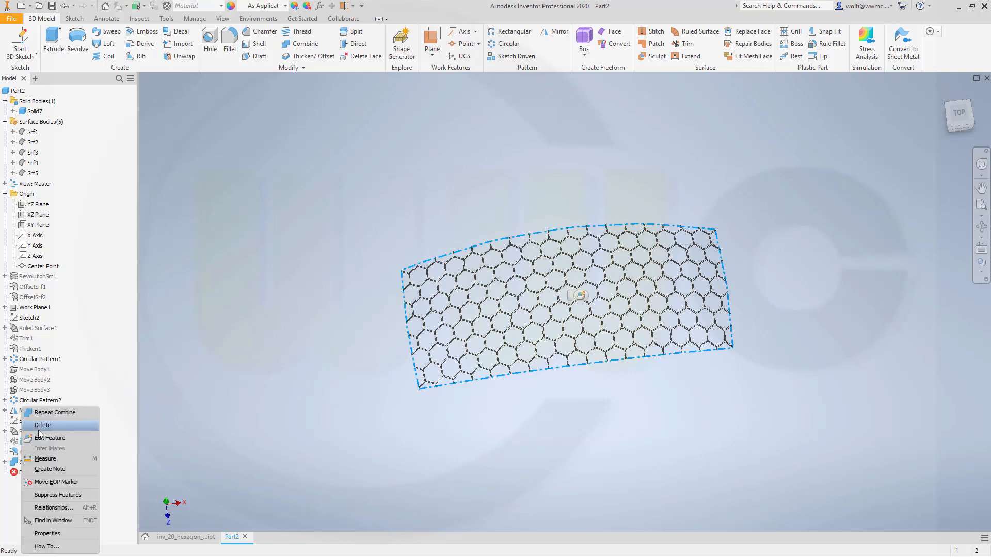
{"action": "left_click", "coordinate": [197, 345]}
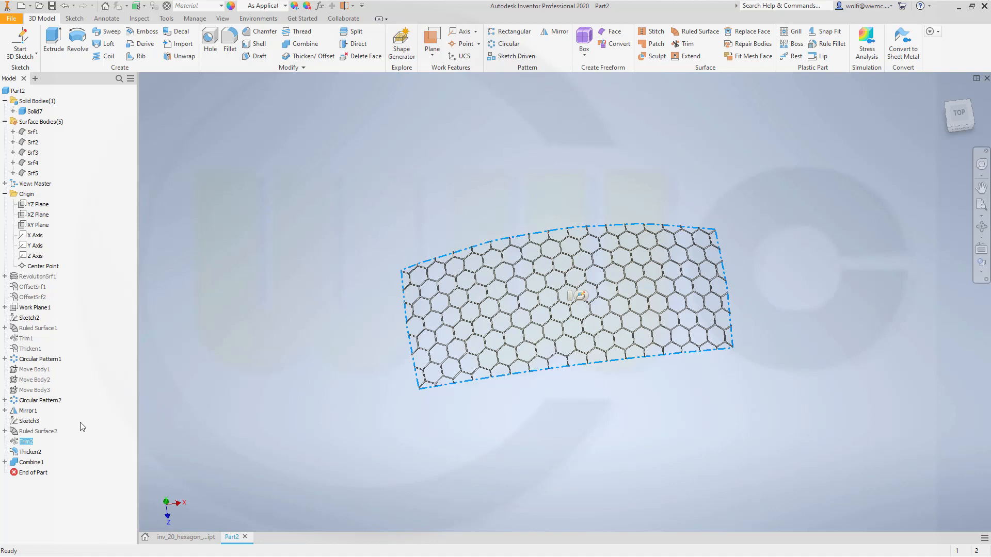
{"action": "right_click", "coordinate": [21, 441]}
{"action": "left_click", "coordinate": [206, 296]}
{"action": "left_click", "coordinate": [206, 296]}
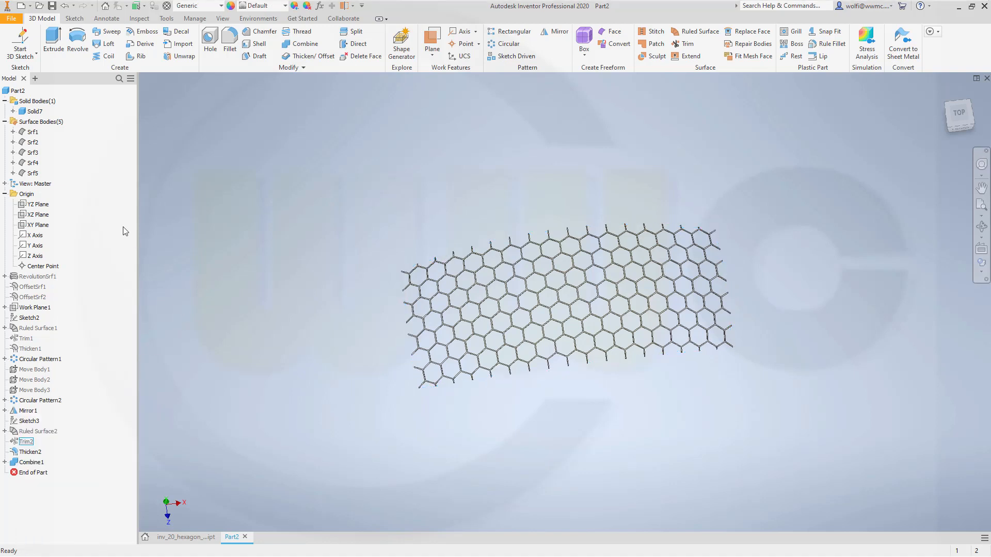
Make the trimmed surface Srf3 visible and hide the hexagon grill body Solid7.
{"action": "right_click", "coordinate": [35, 154]}
{"action": "left_click", "coordinate": [64, 206]}
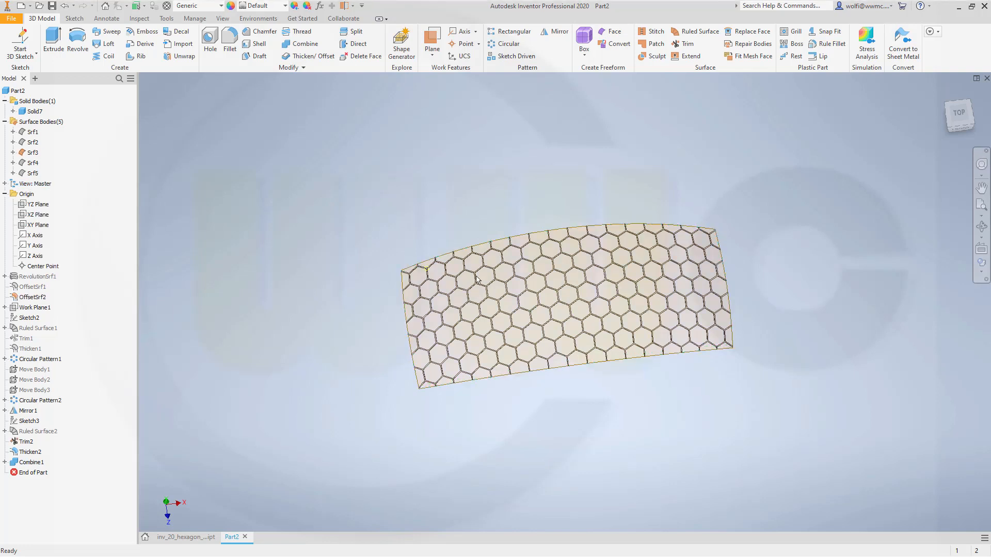
{"action": "middle_click_drag", "start_coordinate": [482, 247], "coordinate": [413, 210]}
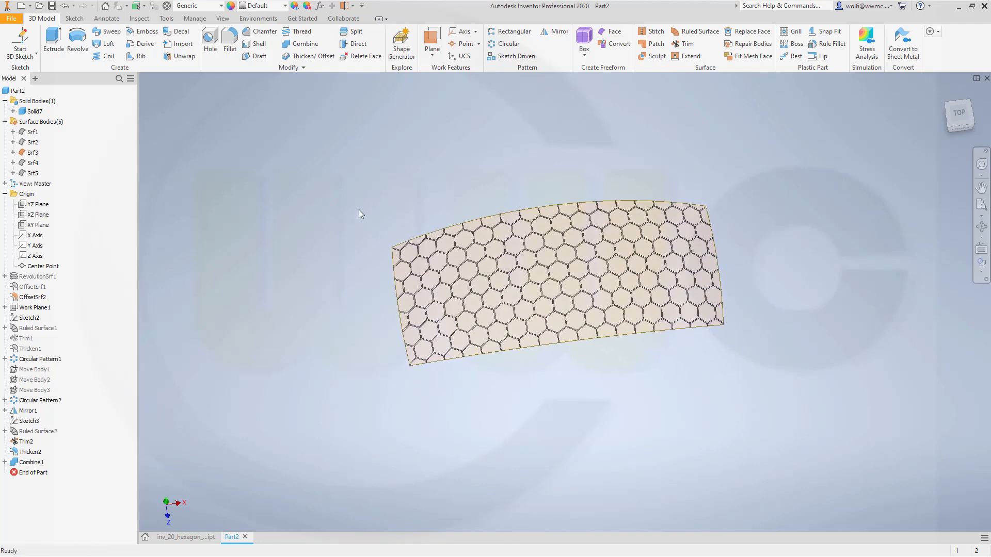
{"action": "middle_click_drag", "start_coordinate": [295, 221], "coordinate": [286, 185], "text": "shift"}
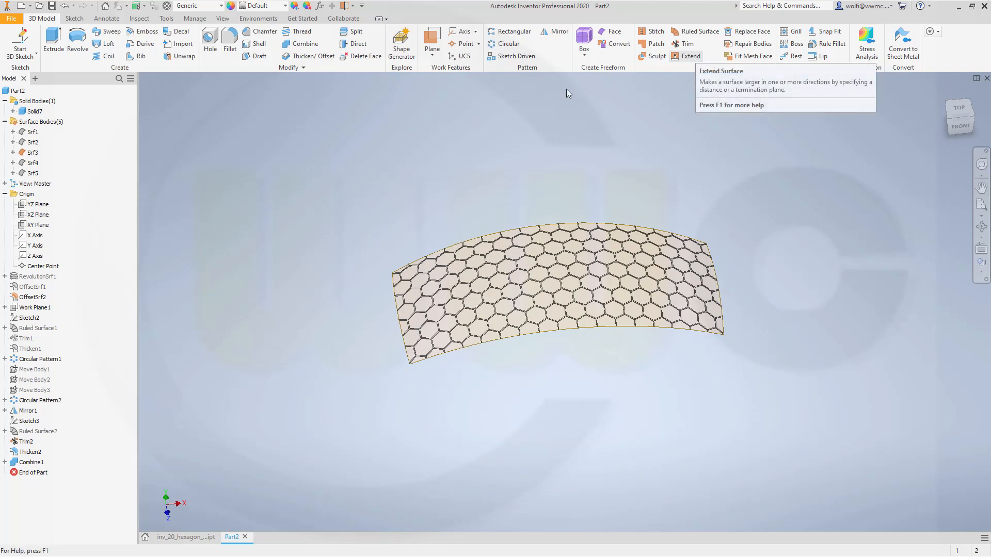
{"action": "right_click", "coordinate": [48, 113]}
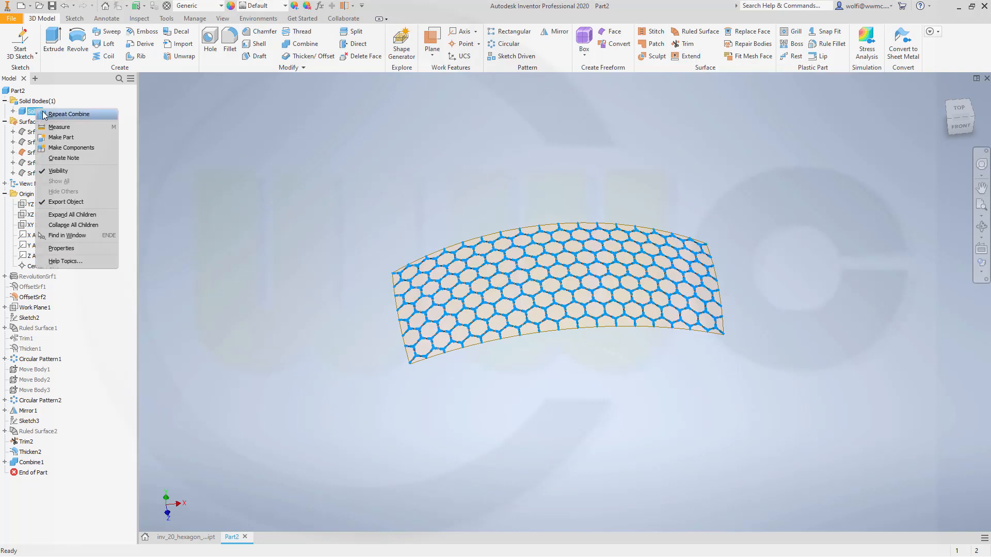
{"action": "left_click", "coordinate": [67, 173]}
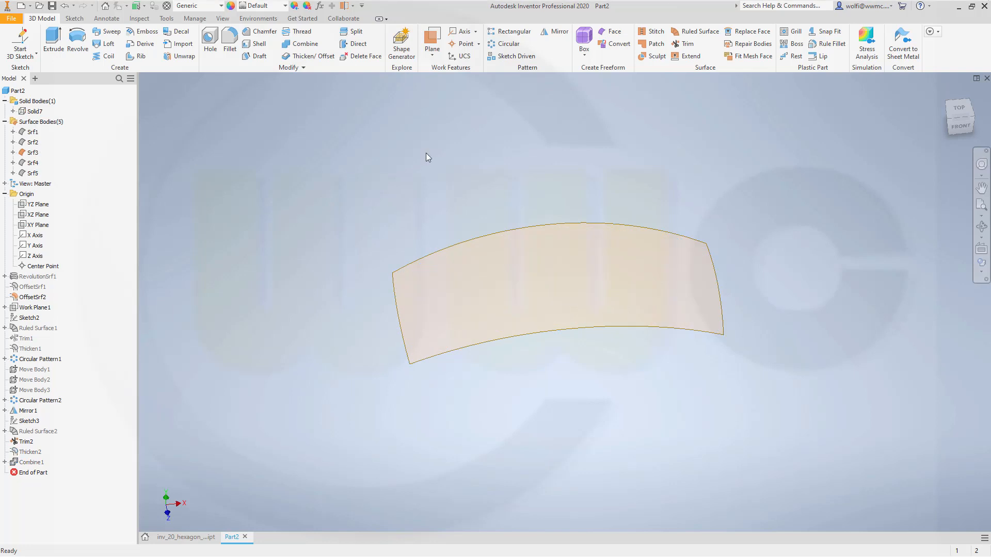
Extend all four boundary edges of the trimmed surface outward by a distance of 5 mm.
{"action": "left_click", "coordinate": [691, 56]}
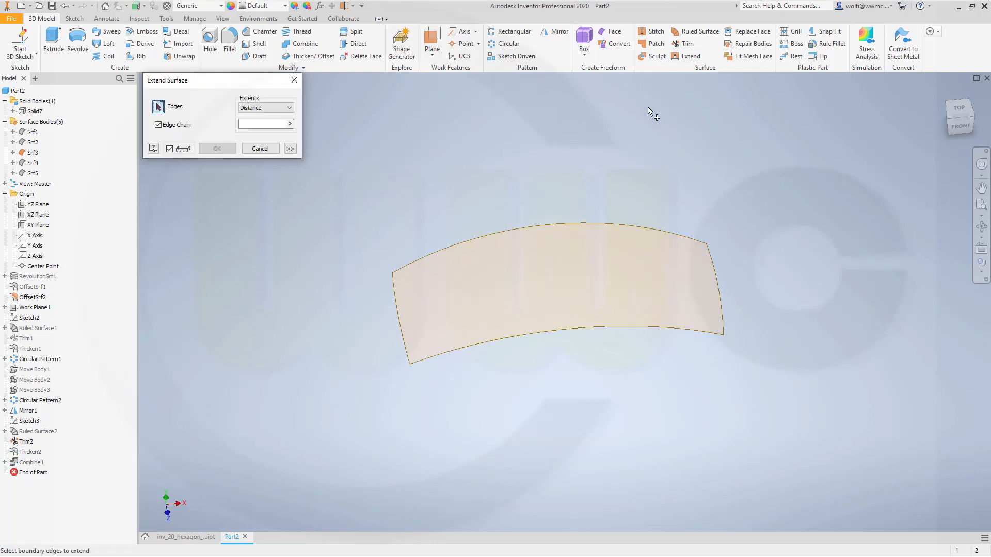
{"action": "left_click", "coordinate": [394, 311]}
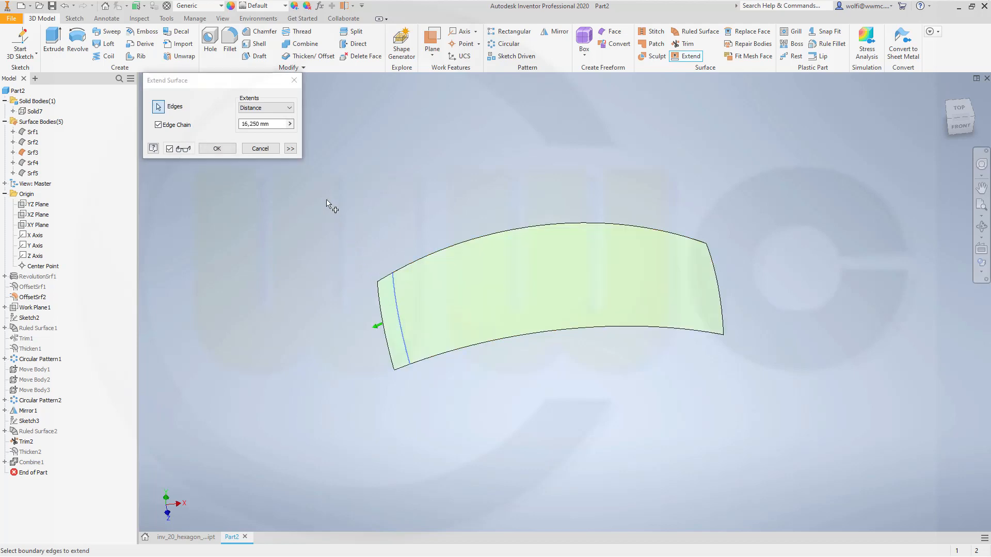
{"action": "left_click", "coordinate": [427, 256]}
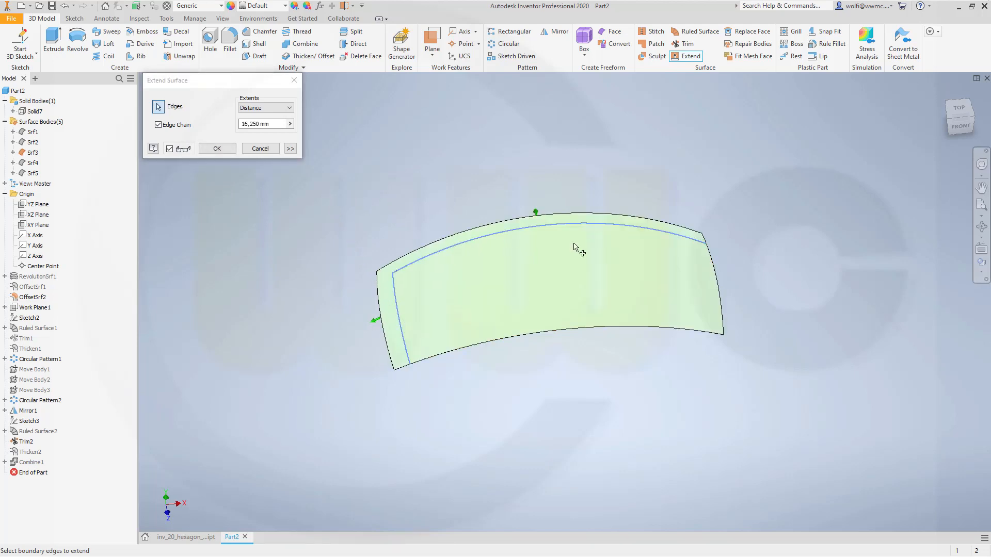
{"action": "left_click", "coordinate": [721, 320]}
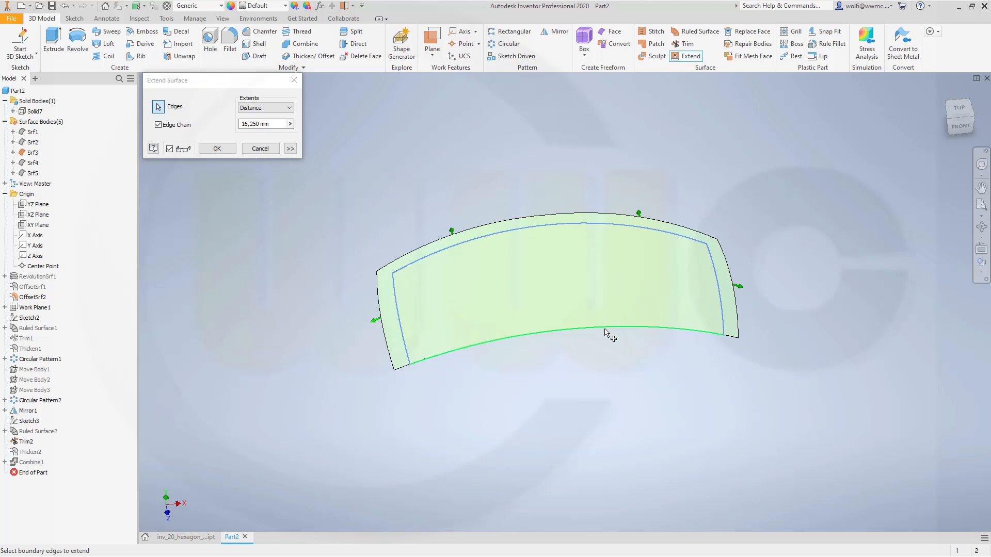
{"action": "left_click", "coordinate": [609, 334]}
{"action": "left_click", "coordinate": [283, 123]}
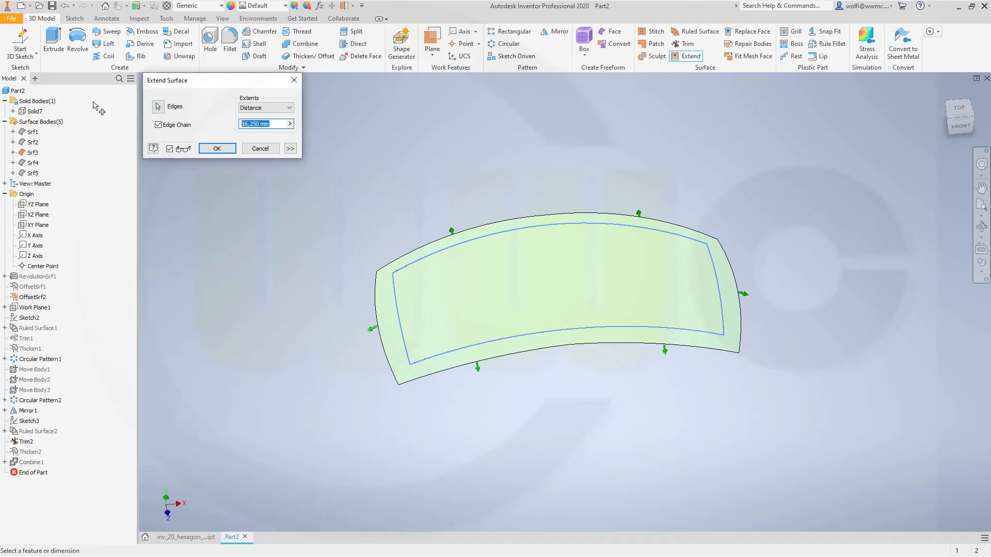
{"action": "type", "text": "5"}
{"action": "key", "text": "Tab"}
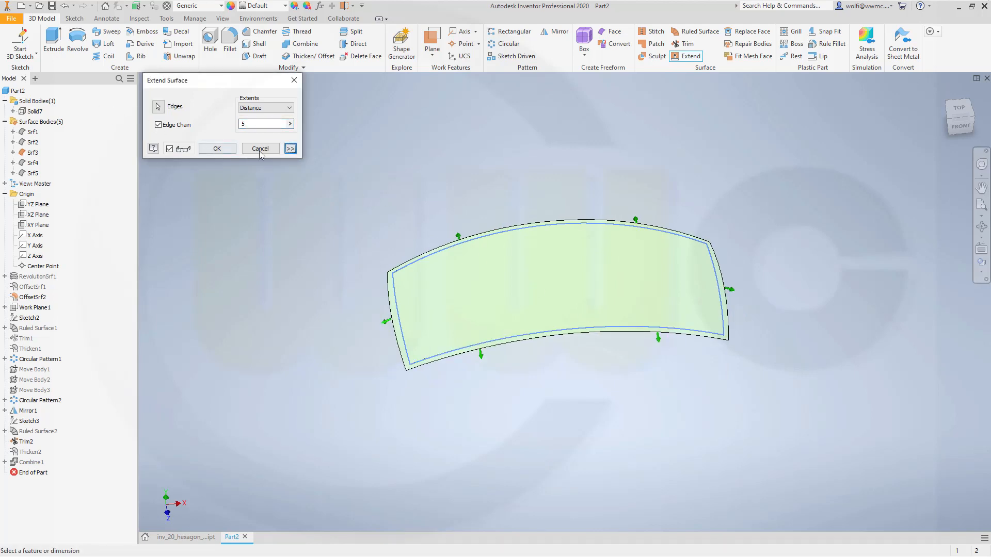
{"action": "left_click", "coordinate": [293, 149]}
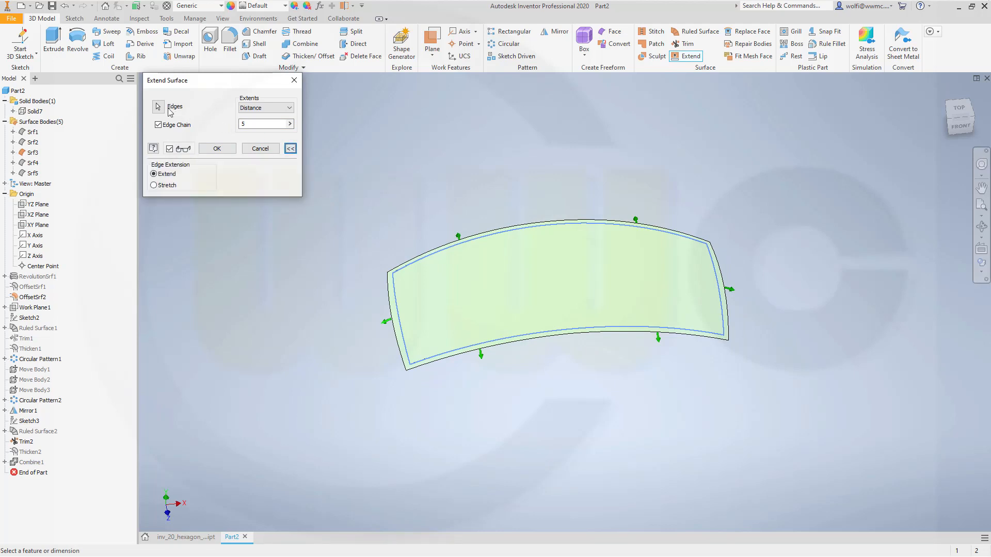
{"action": "left_click", "coordinate": [217, 149]}
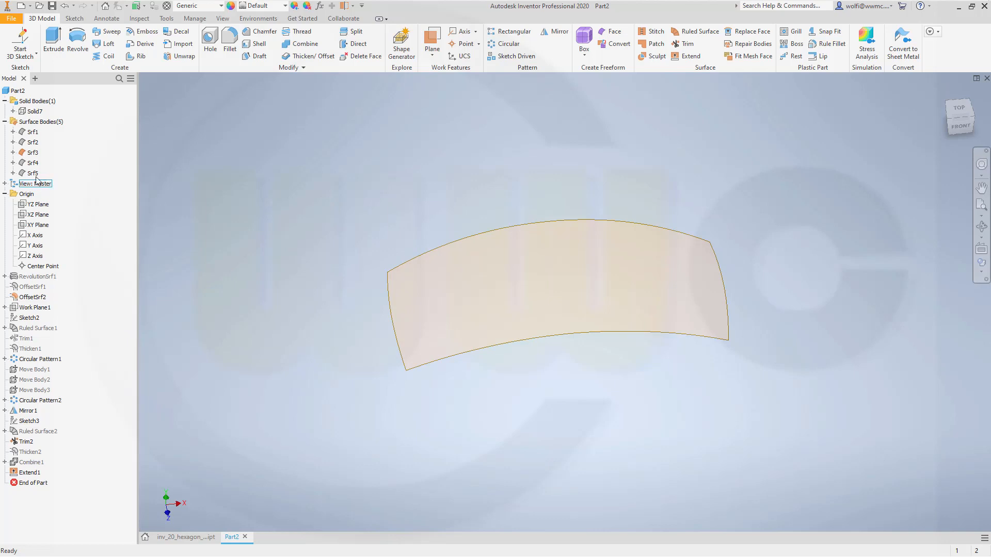
Make the ruled surface Srf5 visible again.
{"action": "left_click", "coordinate": [33, 174]}
{"action": "right_click", "coordinate": [33, 174]}
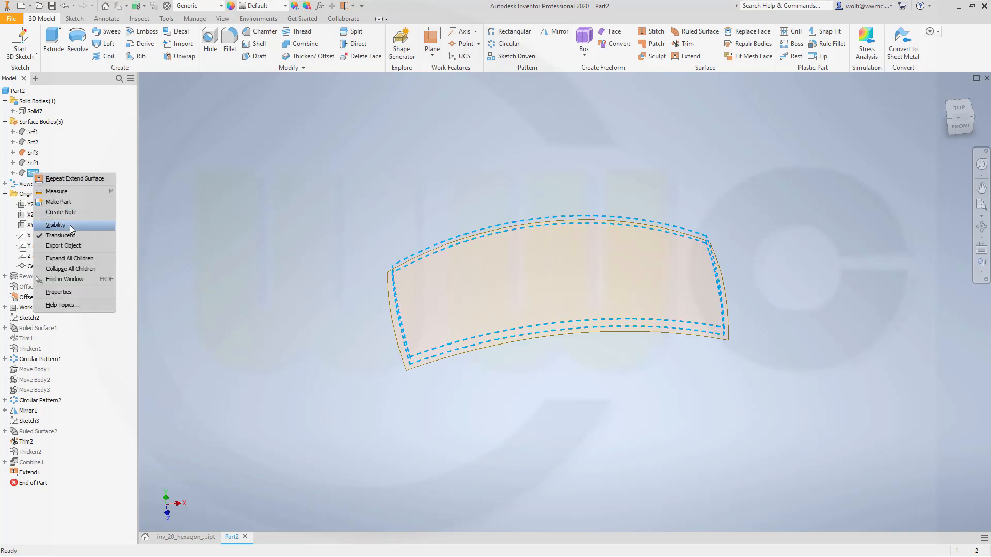
{"action": "left_click", "coordinate": [67, 226]}
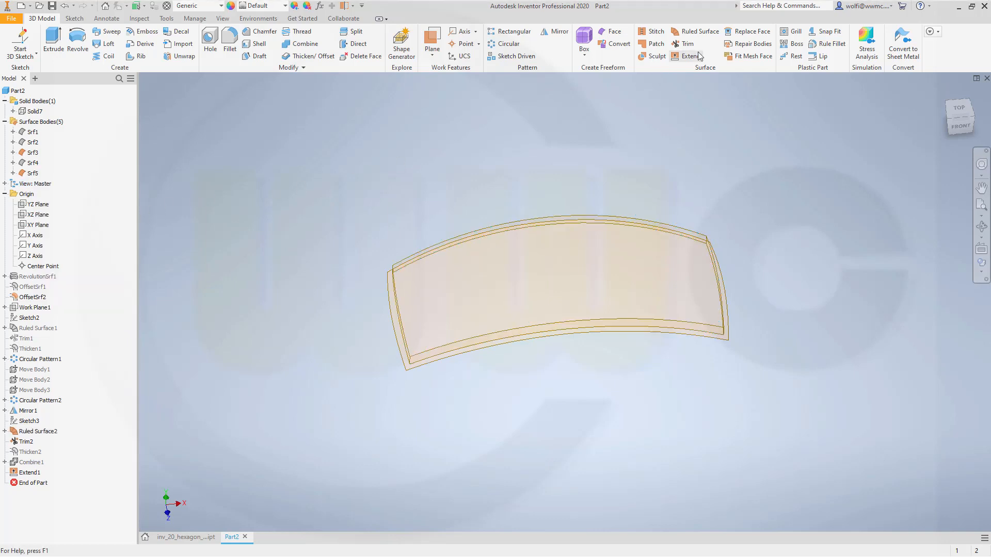
Trim away the extended surface's inner region using the ruled surface as cutting tool, and hide the ruled surface.
{"action": "left_click", "coordinate": [685, 44]}
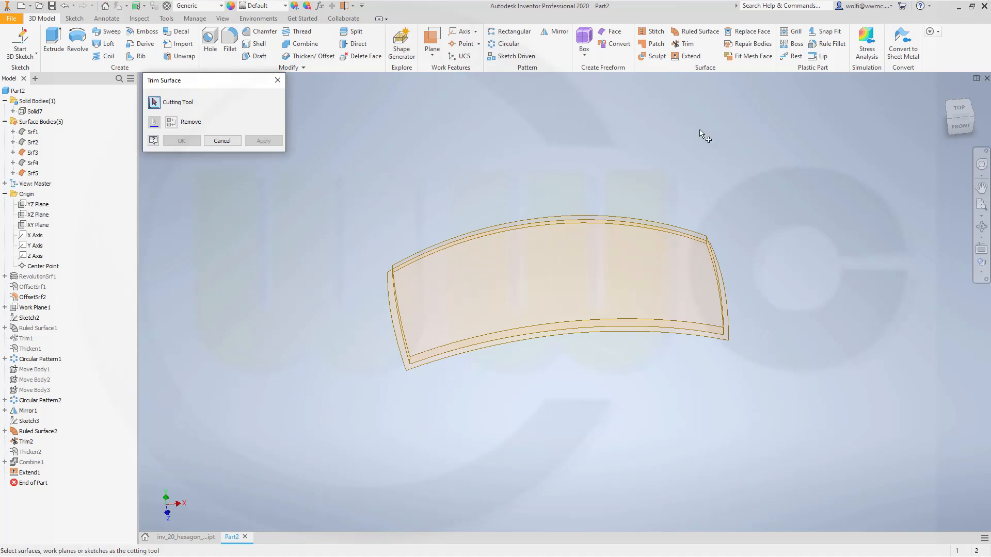
{"action": "left_click", "coordinate": [636, 220]}
{"action": "left_click", "coordinate": [522, 289]}
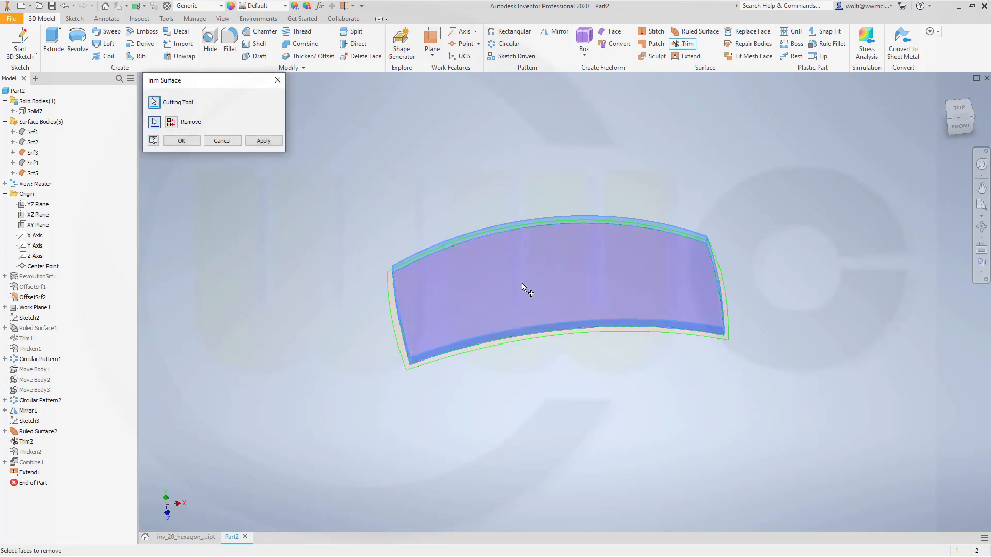
{"action": "left_click", "coordinate": [196, 140]}
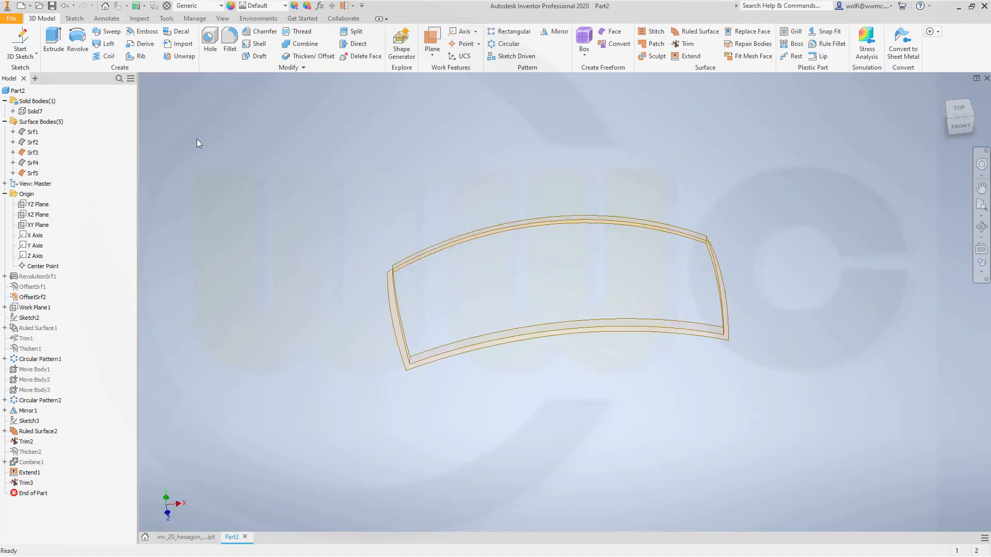
{"action": "right_click", "coordinate": [30, 177]}
{"action": "left_click", "coordinate": [64, 222]}
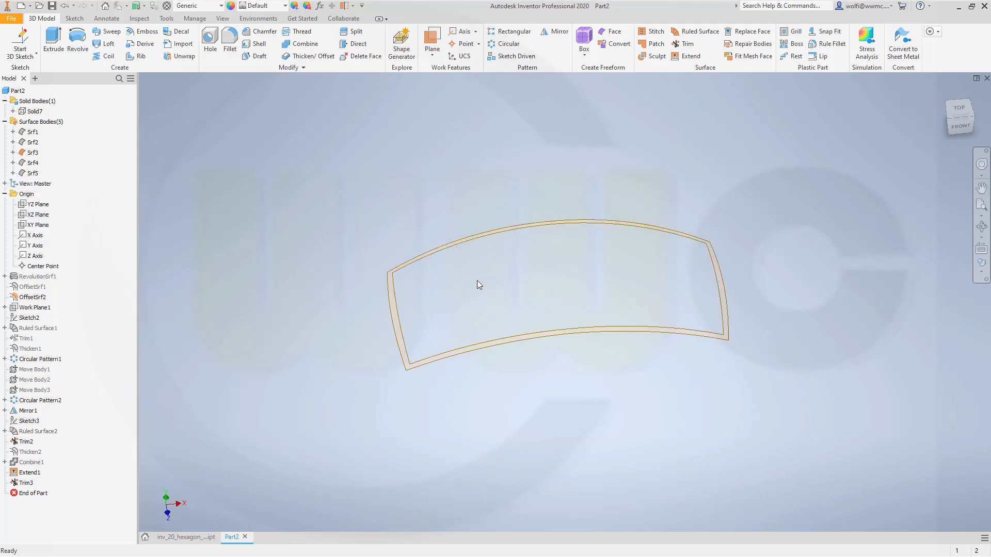
Thicken the trimmed border surface 2 mm toward its convex side as a new solid body, keeping the command running.
{"action": "left_click", "coordinate": [309, 56]}
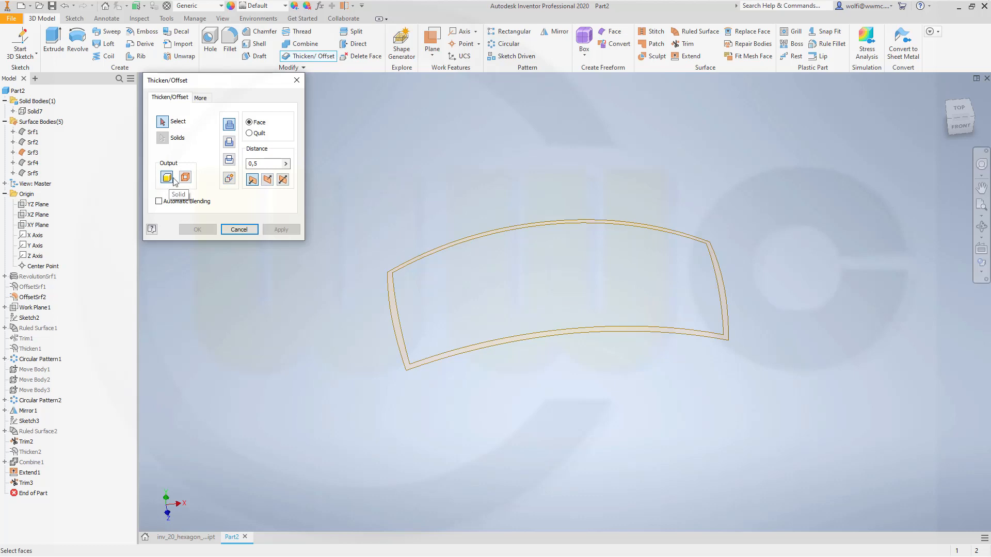
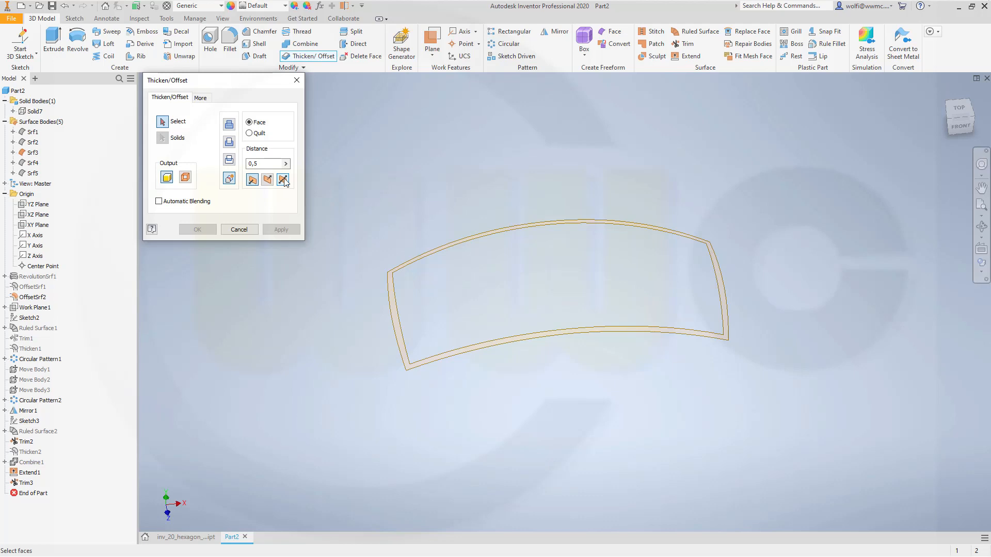
{"action": "scroll", "coordinate": [369, 271], "scroll_direction": "up", "scroll_amount": 5}
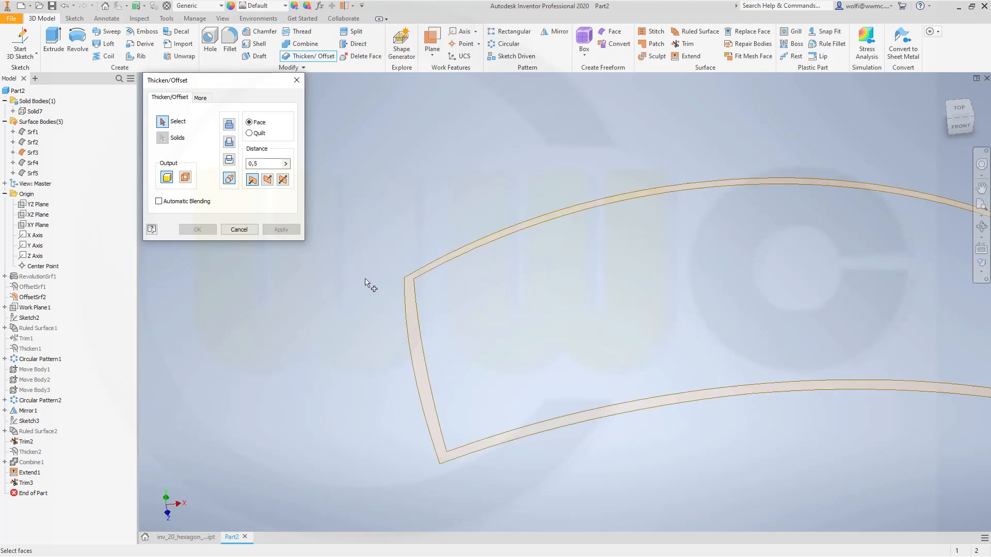
{"action": "scroll", "coordinate": [343, 247], "scroll_direction": "down", "scroll_amount": 5}
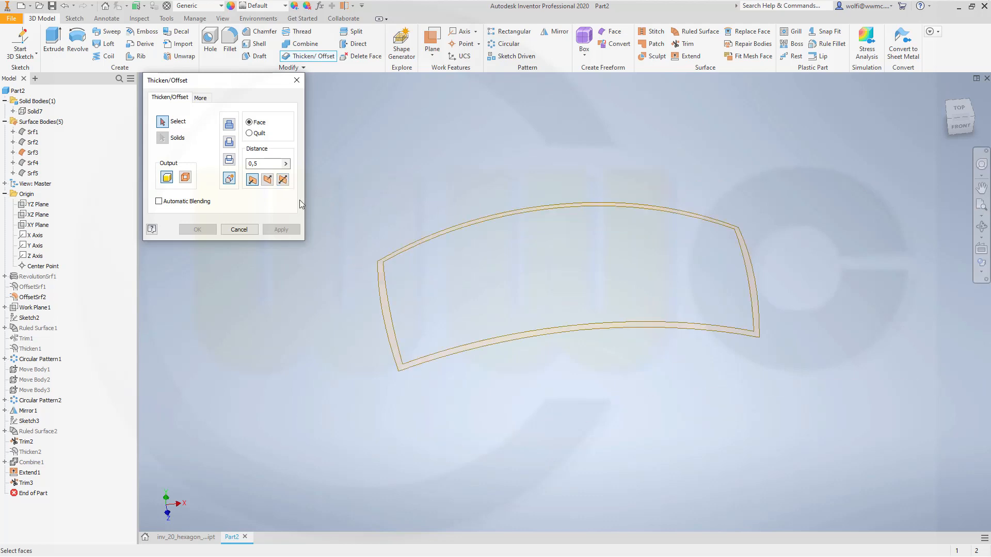
{"action": "left_click", "coordinate": [266, 164]}
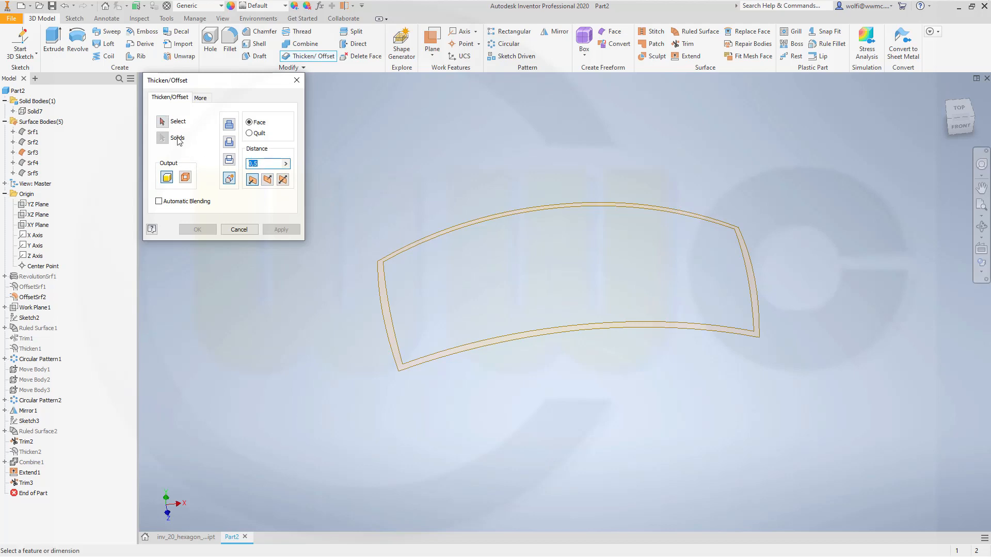
{"action": "scroll", "coordinate": [325, 336], "scroll_direction": "up", "scroll_amount": 3}
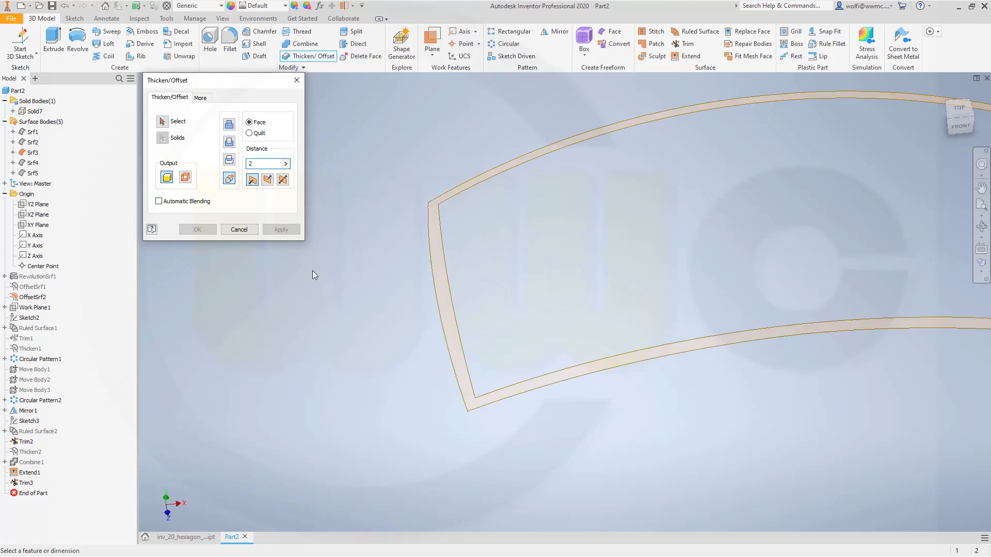
{"action": "left_click", "coordinate": [162, 121]}
{"action": "left_click", "coordinate": [440, 305]}
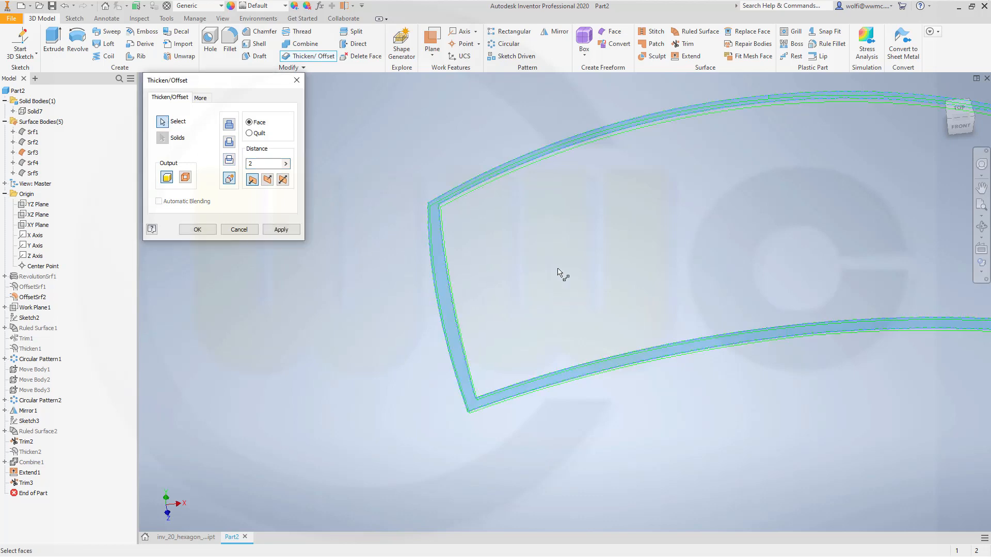
{"action": "middle_click_drag", "start_coordinate": [560, 274], "coordinate": [531, 219], "text": "shift"}
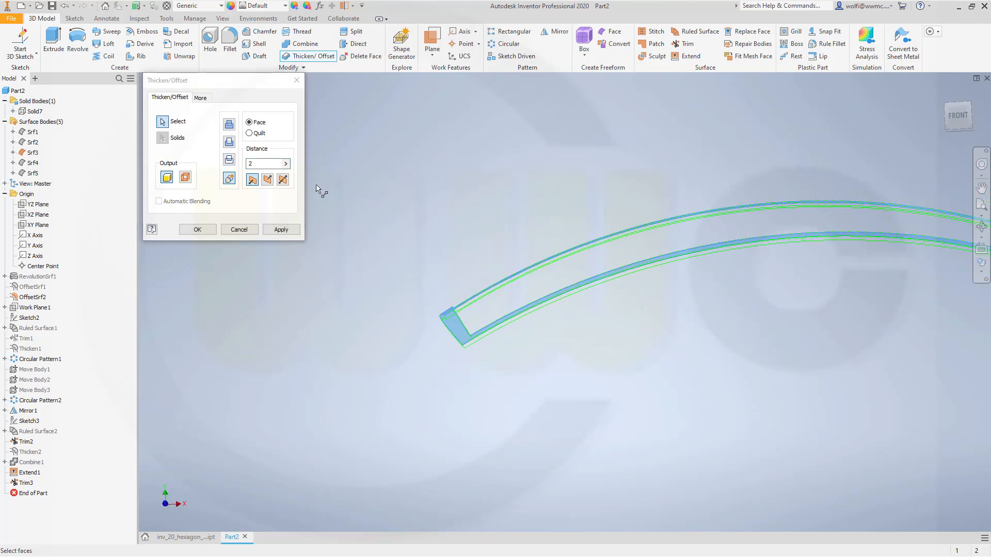
{"action": "left_click", "coordinate": [267, 180]}
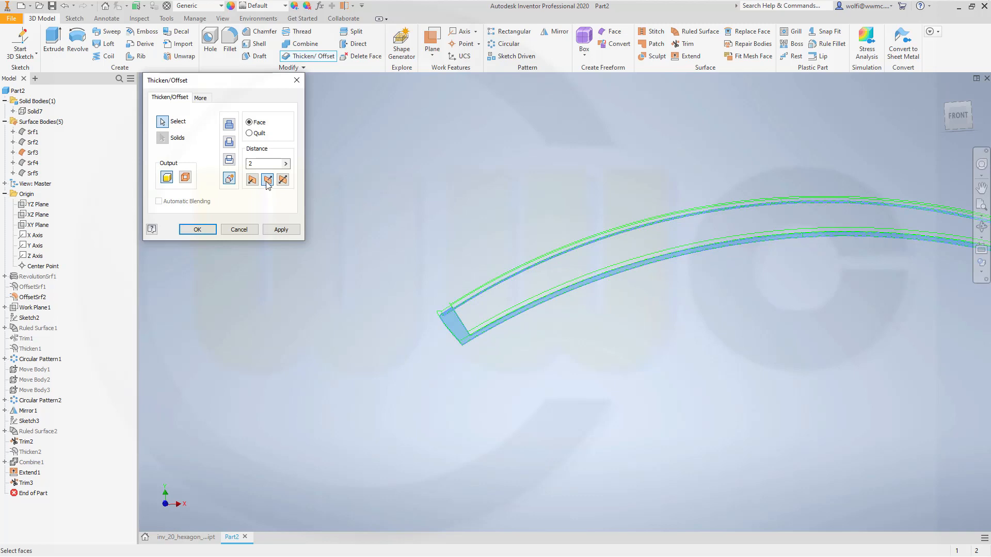
{"action": "left_click", "coordinate": [269, 230]}
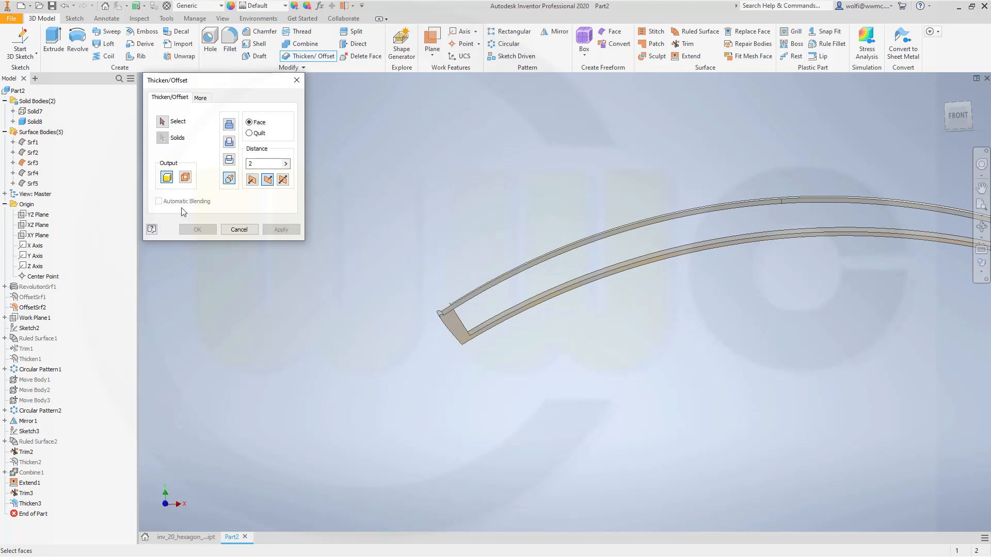
Thicken the same border surface 3 mm toward its concave side and join the material to the frame solid.
{"action": "right_click", "coordinate": [37, 124]}
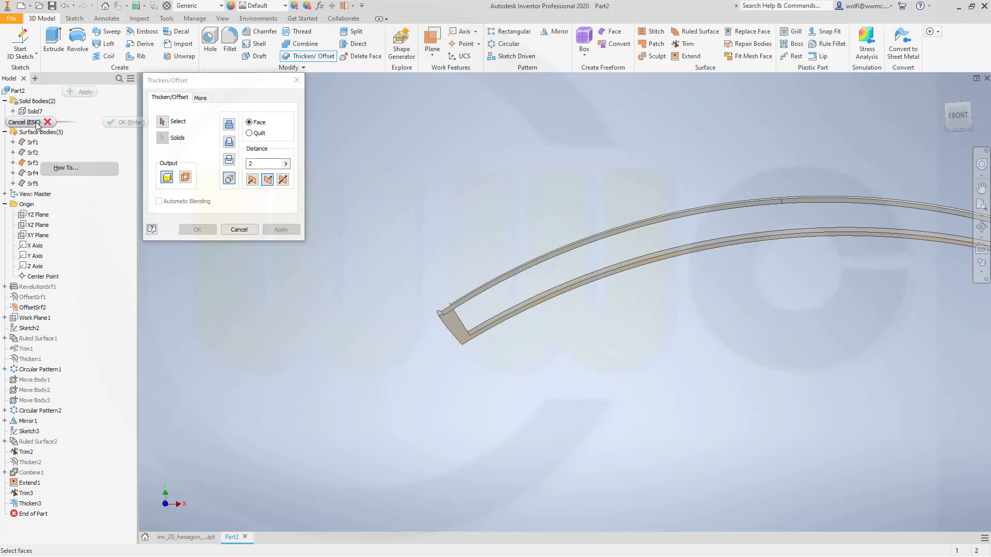
{"action": "left_click", "coordinate": [395, 148]}
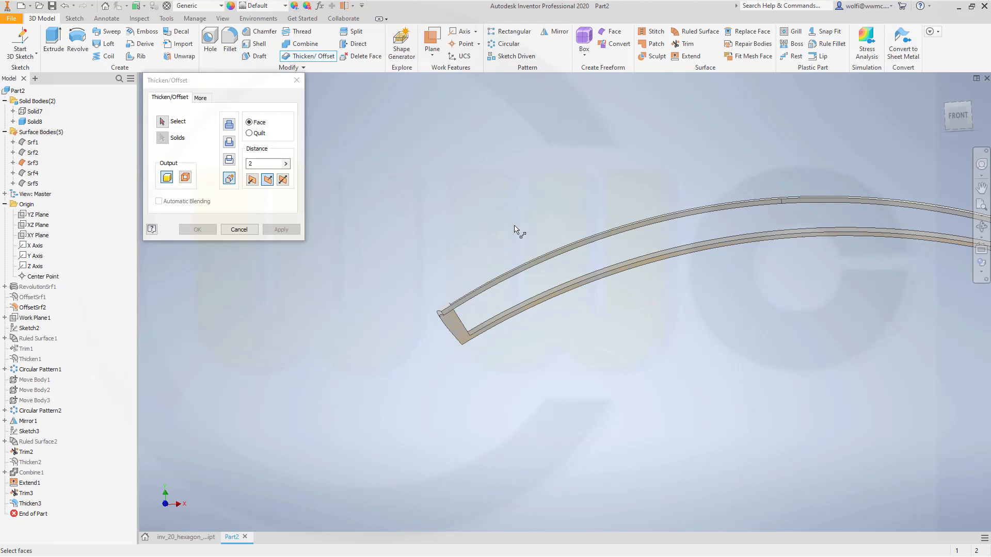
{"action": "scroll", "coordinate": [483, 196], "scroll_direction": "up", "scroll_amount": 3}
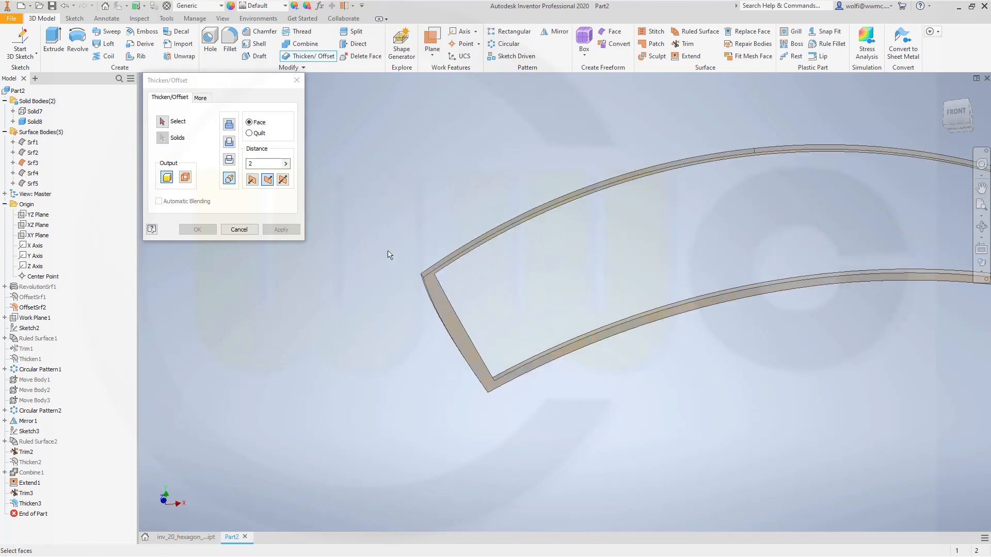
{"action": "left_click", "coordinate": [442, 306]}
{"action": "left_click", "coordinate": [268, 179]}
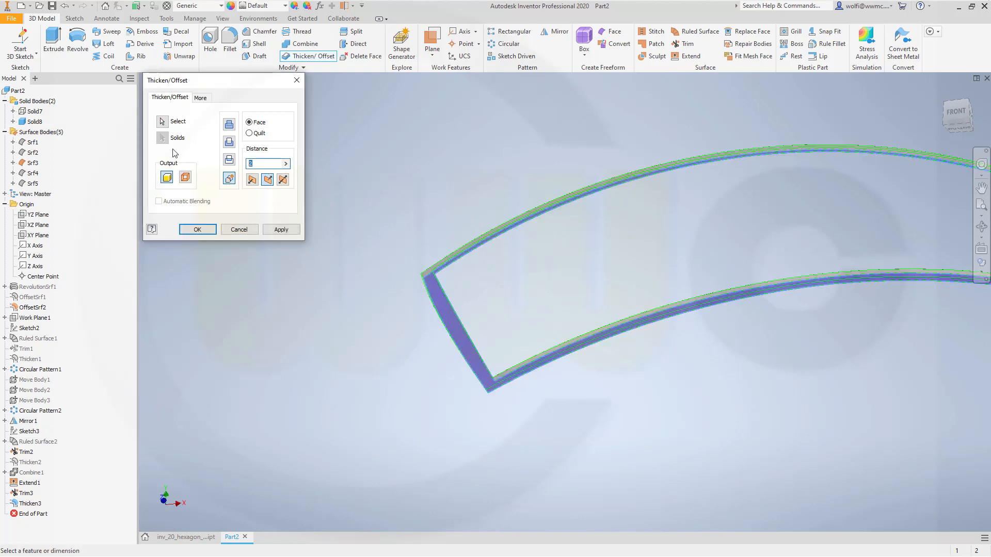
{"action": "type", "text": "3"}
{"action": "middle_click_drag", "start_coordinate": [490, 242], "coordinate": [420, 223], "text": "shift"}
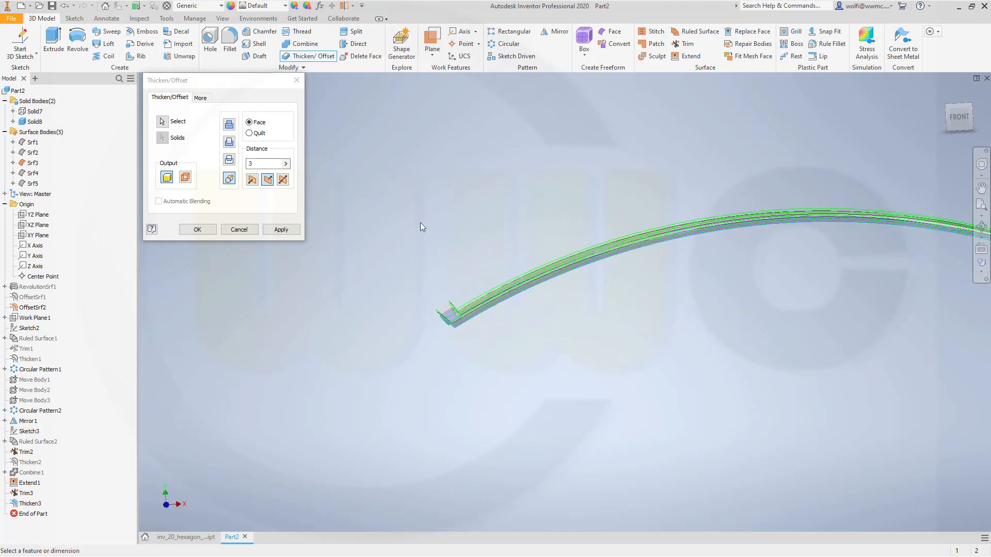
{"action": "middle_click_drag", "start_coordinate": [456, 231], "coordinate": [431, 232]}
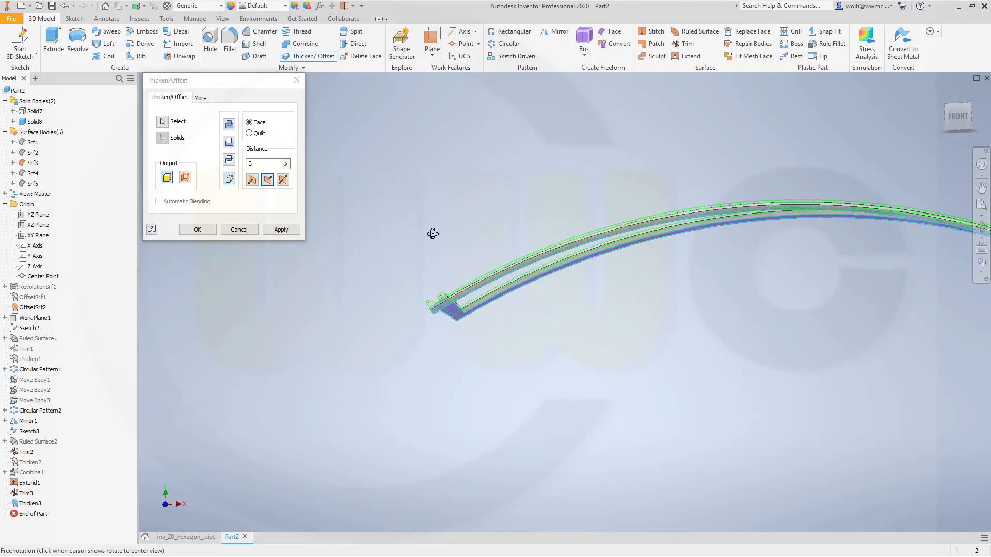
{"action": "left_click", "coordinate": [252, 180]}
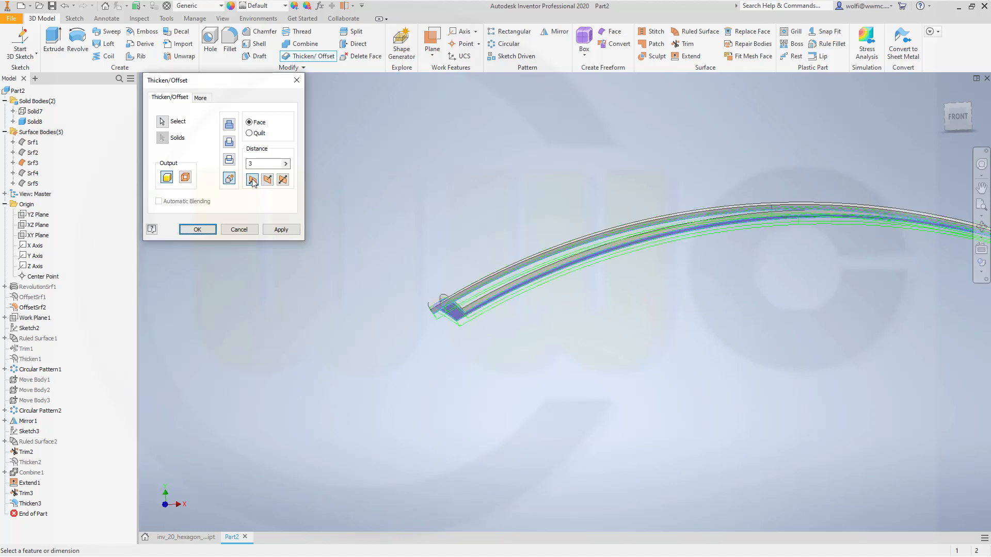
{"action": "left_click", "coordinate": [230, 124]}
{"action": "left_click", "coordinate": [198, 231]}
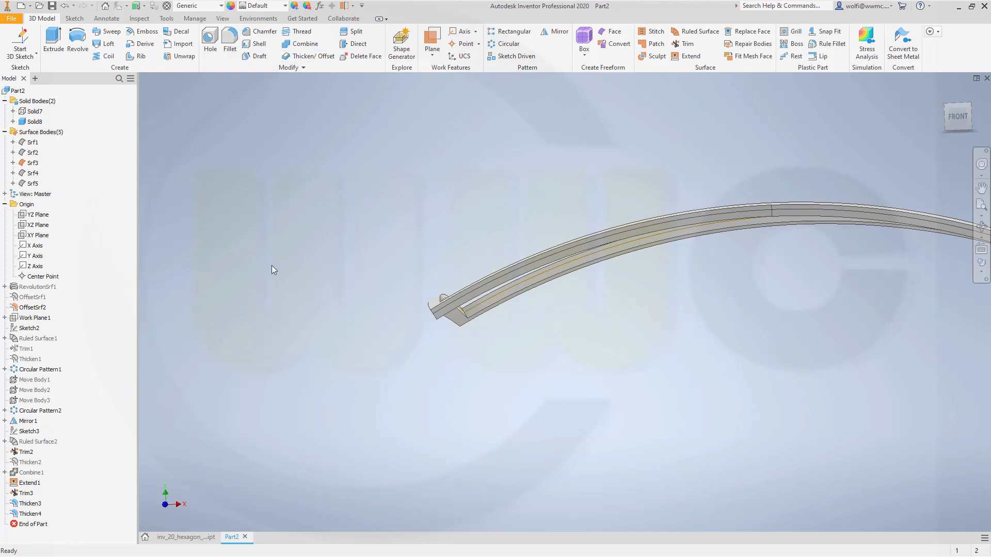
Hide the border surface Srf3 so that only the frame solid is displayed.
{"action": "left_click", "coordinate": [35, 122]}
{"action": "left_click", "coordinate": [260, 175]}
{"action": "left_click", "coordinate": [32, 162]}
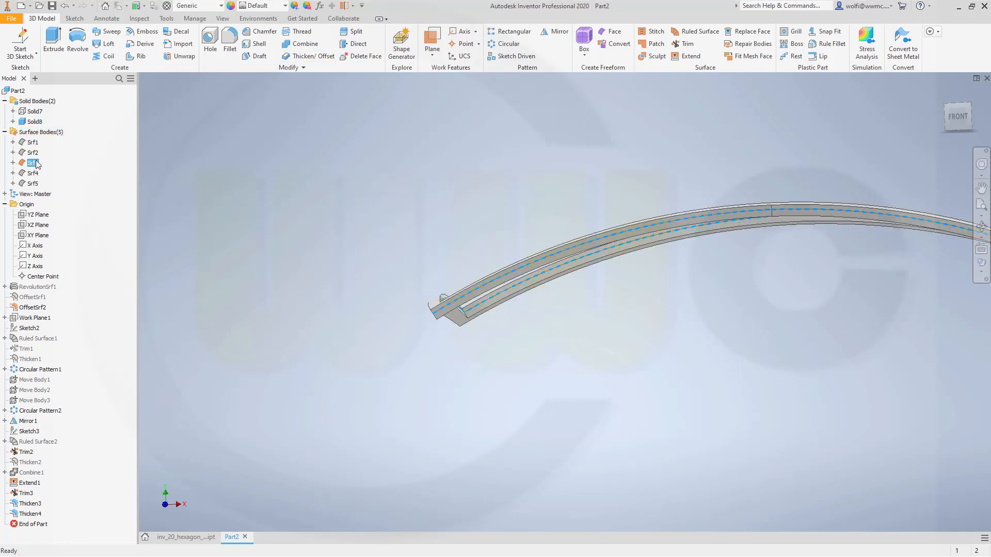
{"action": "right_click", "coordinate": [34, 161]}
{"action": "left_click", "coordinate": [58, 211]}
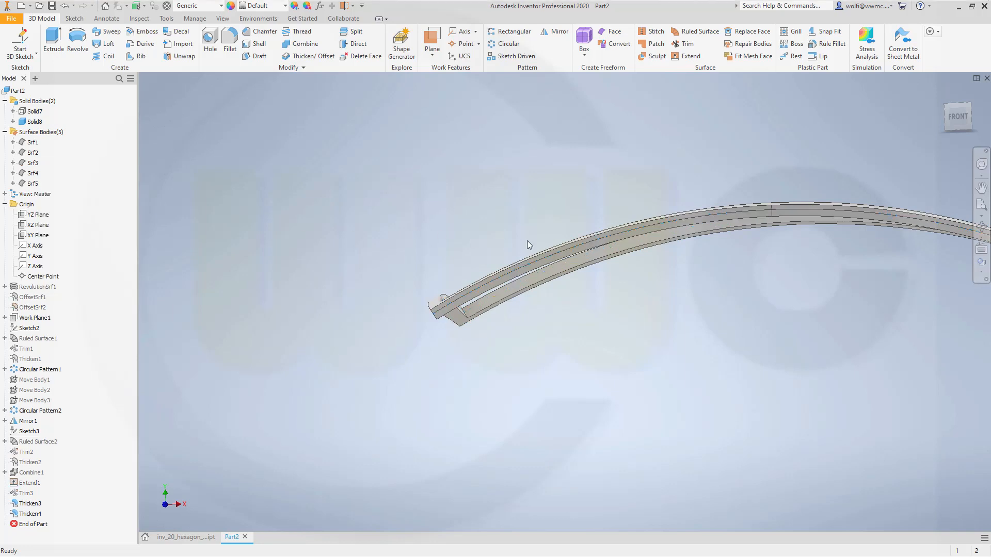
Set up a constant 10 mm edge fillet on two inner corner edges of the frame.
{"action": "middle_click_drag", "start_coordinate": [527, 240], "coordinate": [511, 253], "text": "shift"}
{"action": "scroll", "coordinate": [700, 211], "scroll_direction": "down", "scroll_amount": 5}
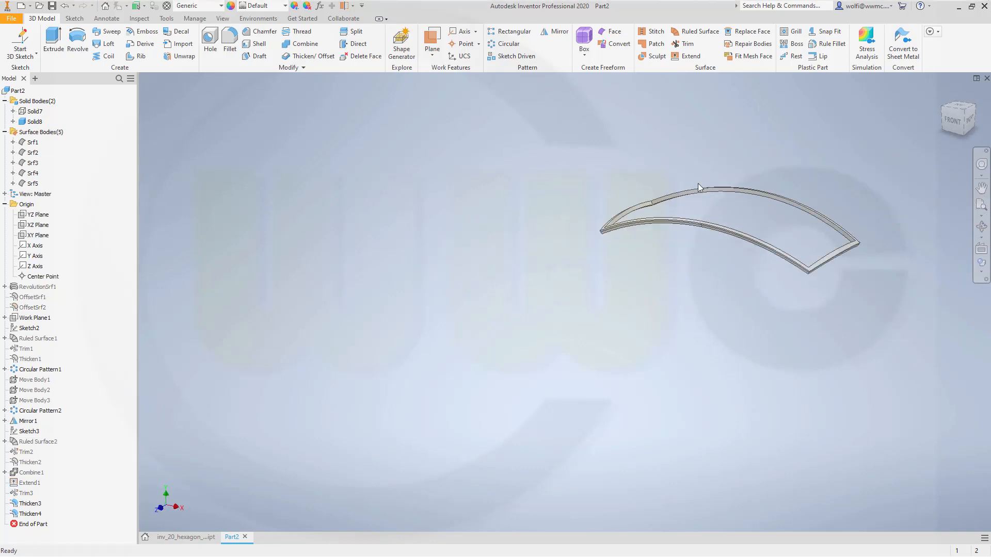
{"action": "middle_click_drag", "start_coordinate": [698, 183], "coordinate": [533, 195]}
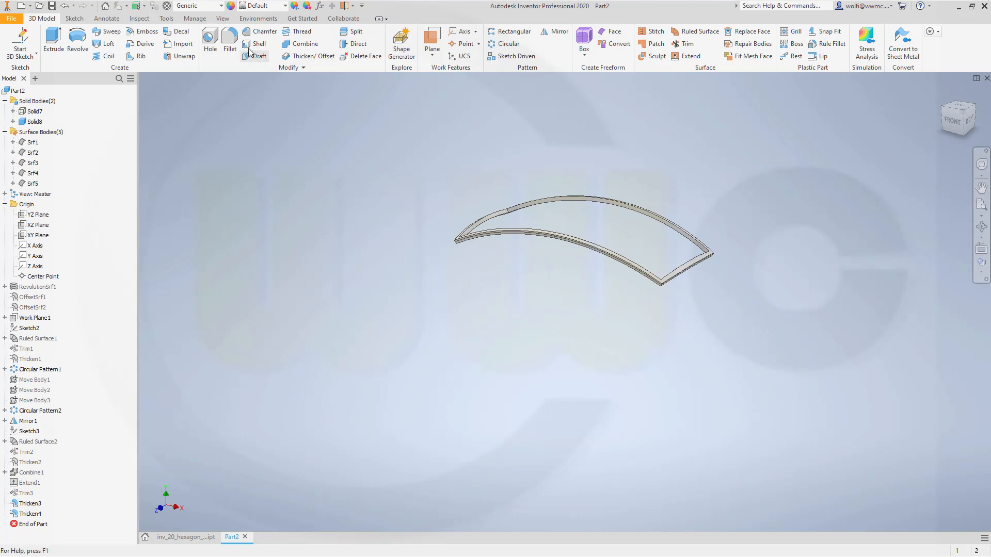
{"action": "left_click", "coordinate": [230, 42]}
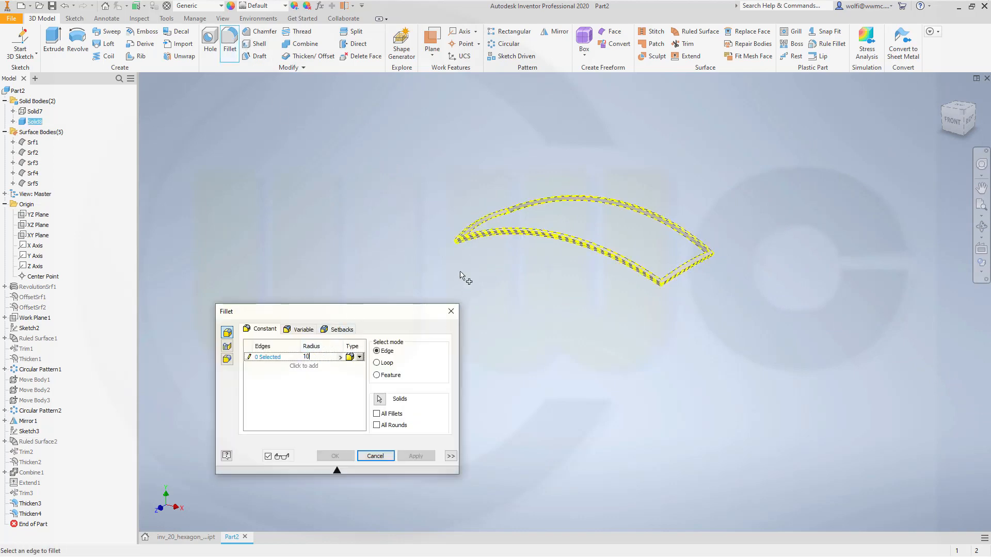
{"action": "scroll", "coordinate": [480, 238], "scroll_direction": "down", "scroll_amount": 3}
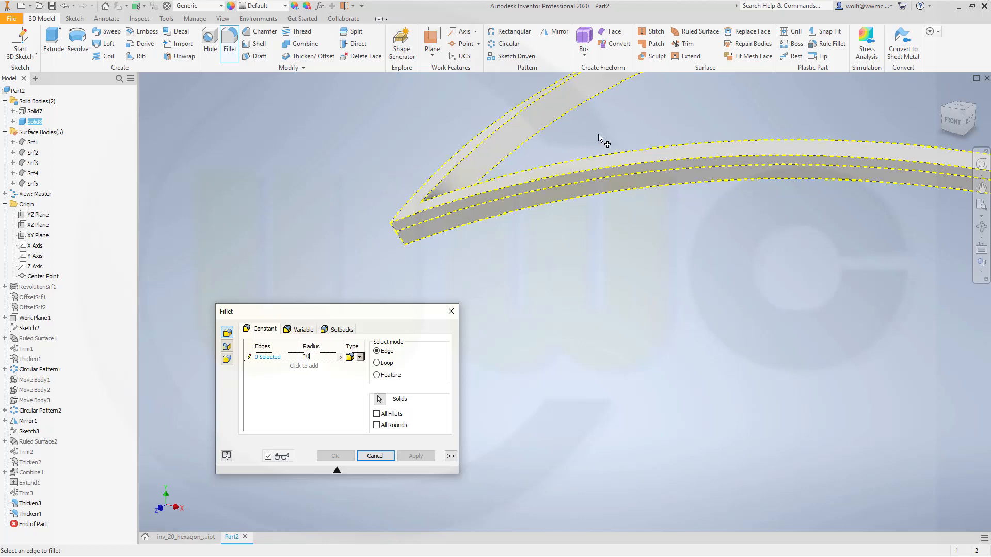
{"action": "middle_click_drag", "start_coordinate": [599, 138], "coordinate": [528, 302], "text": "shift"}
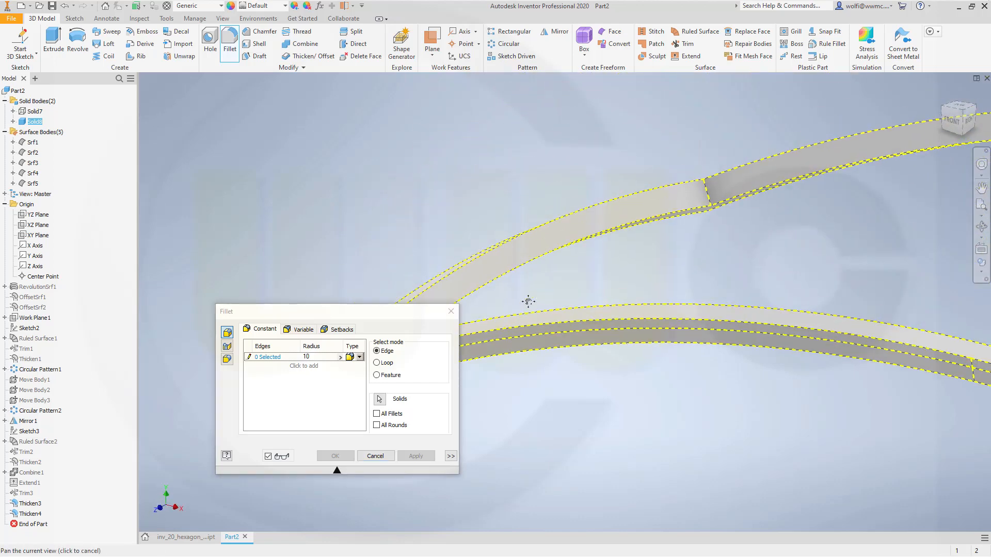
{"action": "left_click", "coordinate": [712, 203]}
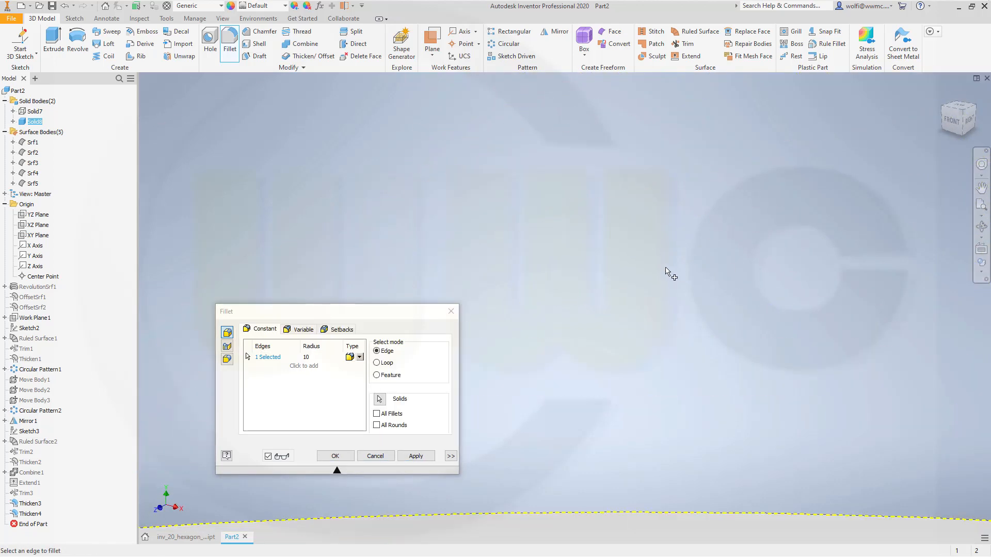
{"action": "middle_click_drag", "start_coordinate": [670, 281], "coordinate": [649, 270]}
{"action": "scroll", "coordinate": [710, 143], "scroll_direction": "down", "scroll_amount": 4}
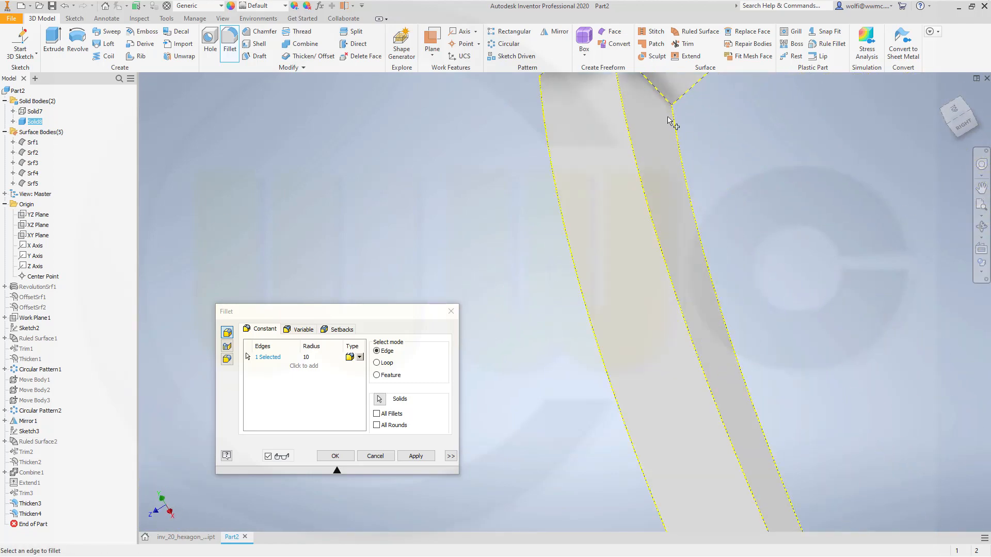
{"action": "left_click", "coordinate": [672, 118]}
{"action": "scroll", "coordinate": [744, 195], "scroll_direction": "up", "scroll_amount": 3}
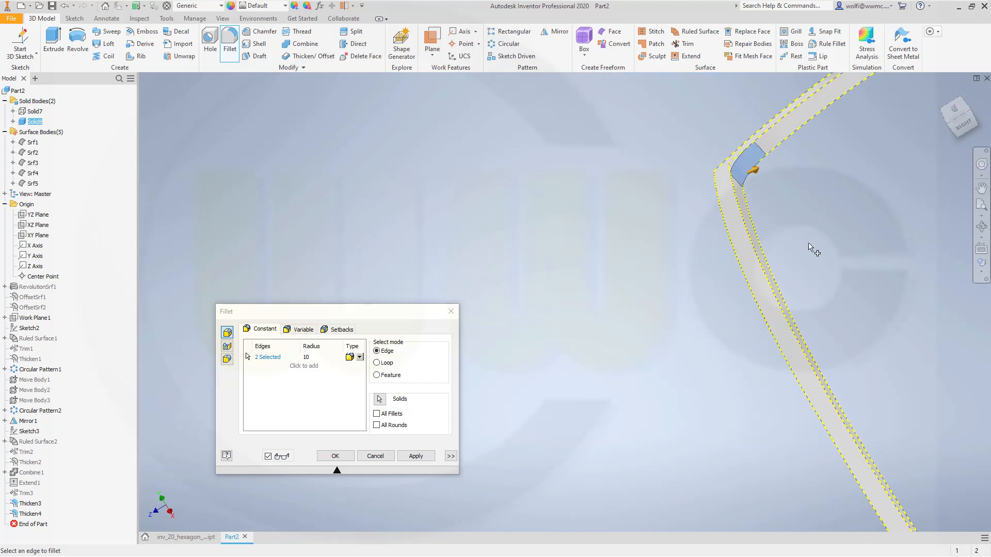
Add the frame's two remaining inner corner edges to the 10 mm fillet and apply it, keeping the command running.
{"action": "middle_click_drag", "start_coordinate": [809, 247], "coordinate": [863, 323], "text": "shift"}
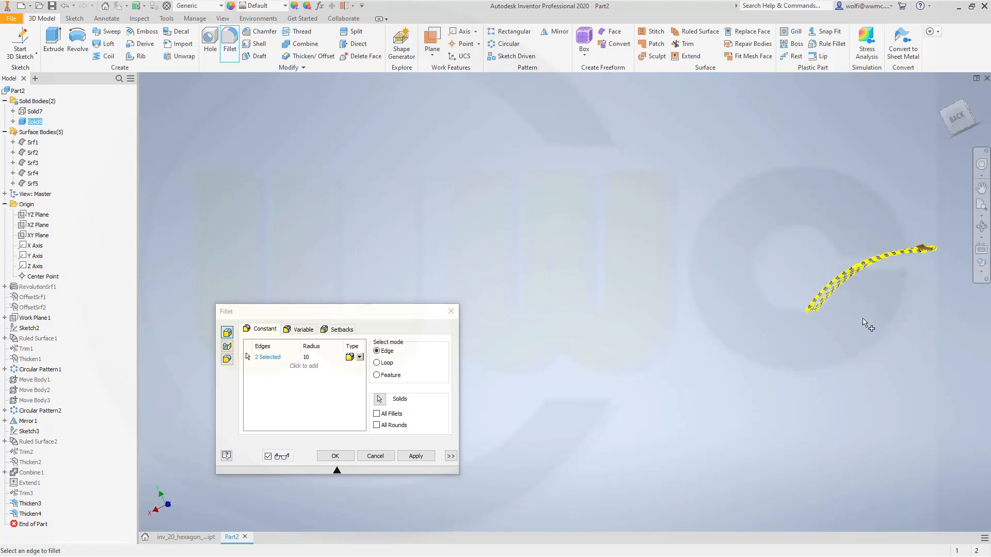
{"action": "scroll", "coordinate": [851, 304], "scroll_direction": "down", "scroll_amount": 5}
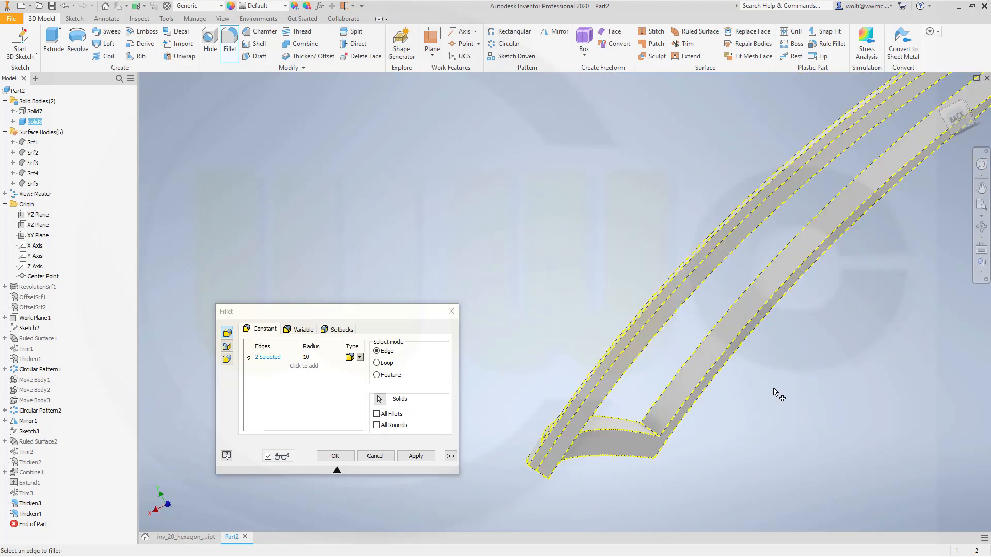
{"action": "scroll", "coordinate": [697, 433], "scroll_direction": "down", "scroll_amount": 2}
{"action": "left_click", "coordinate": [588, 442]}
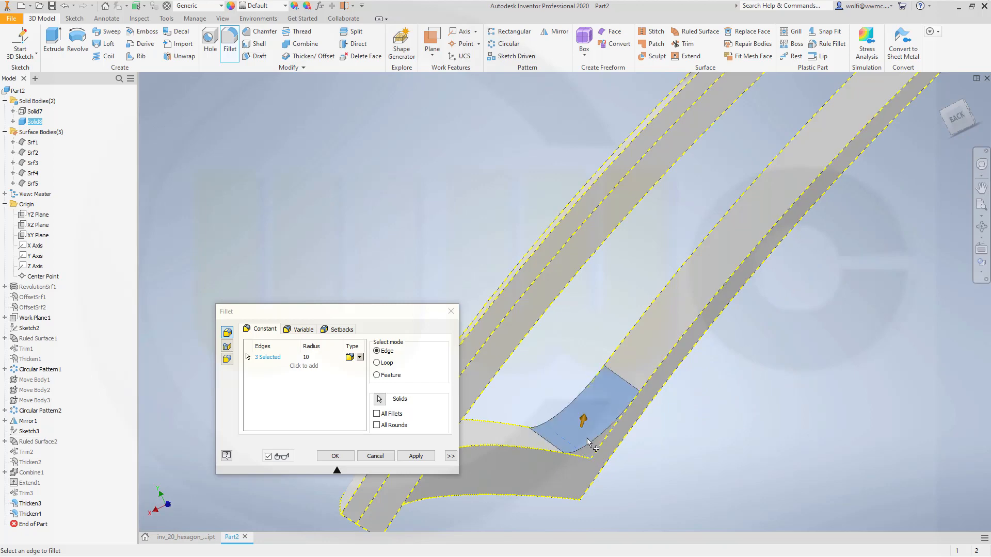
{"action": "scroll", "coordinate": [589, 443], "scroll_direction": "up", "scroll_amount": 3}
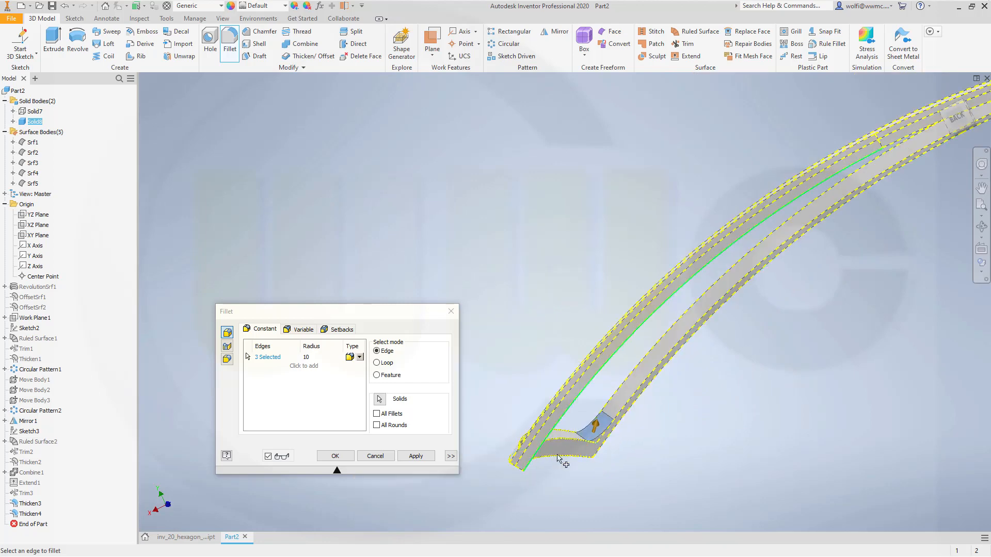
{"action": "mouse_move", "coordinate": [563, 457]}
{"action": "middle_mouse_down", "text": "shift"}
{"action": "mouse_move", "coordinate": [478, 461]}
{"action": "mouse_move", "coordinate": [551, 449]}
{"action": "middle_mouse_up", "text": "shift"}
{"action": "middle_click_drag", "start_coordinate": [790, 342], "coordinate": [880, 268], "text": "shift"}
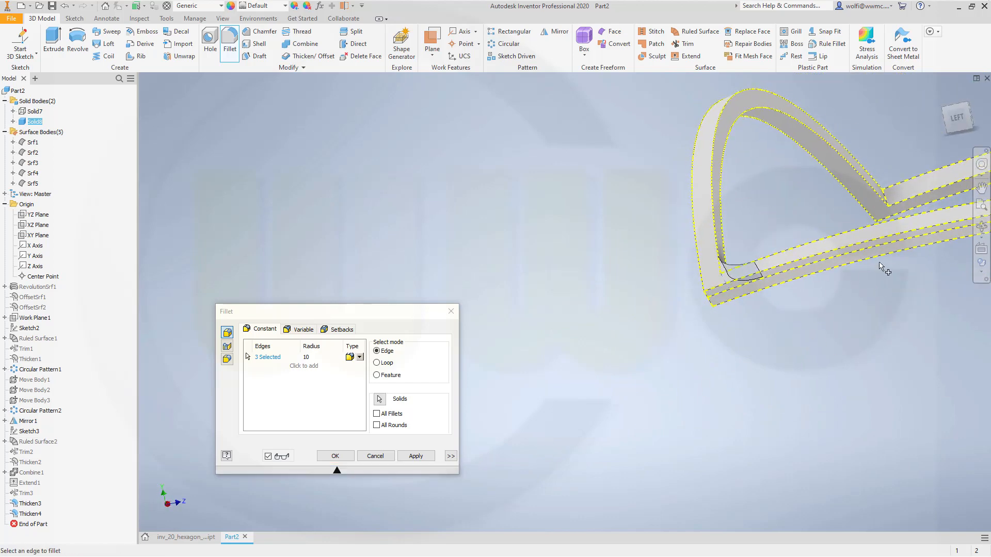
{"action": "scroll", "coordinate": [882, 269], "scroll_direction": "down", "scroll_amount": 4}
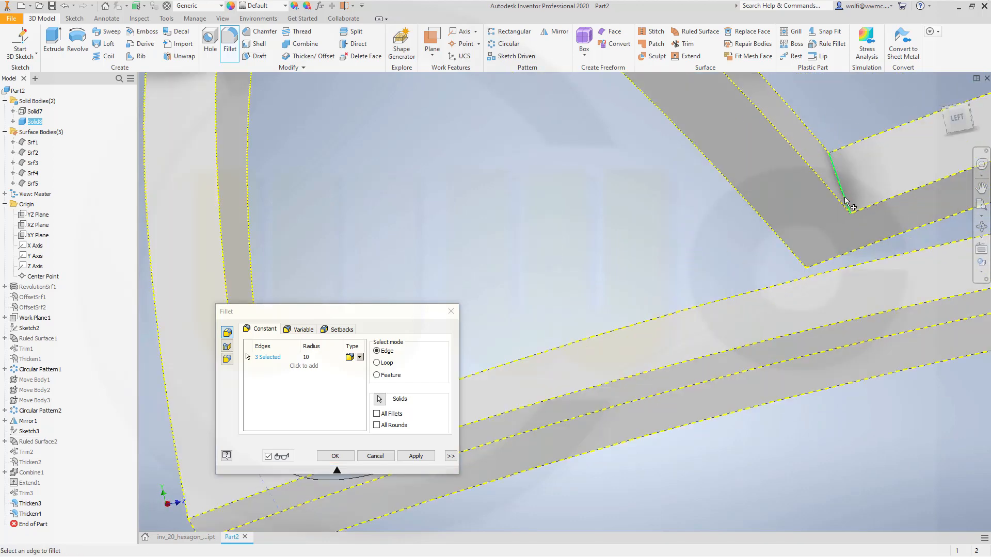
{"action": "left_click", "coordinate": [845, 201]}
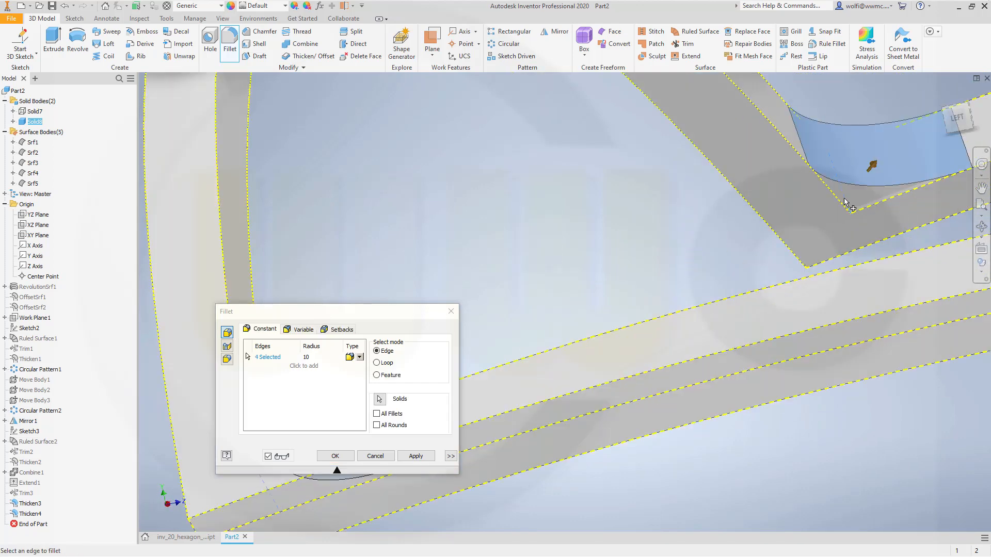
{"action": "left_click", "coordinate": [406, 458]}
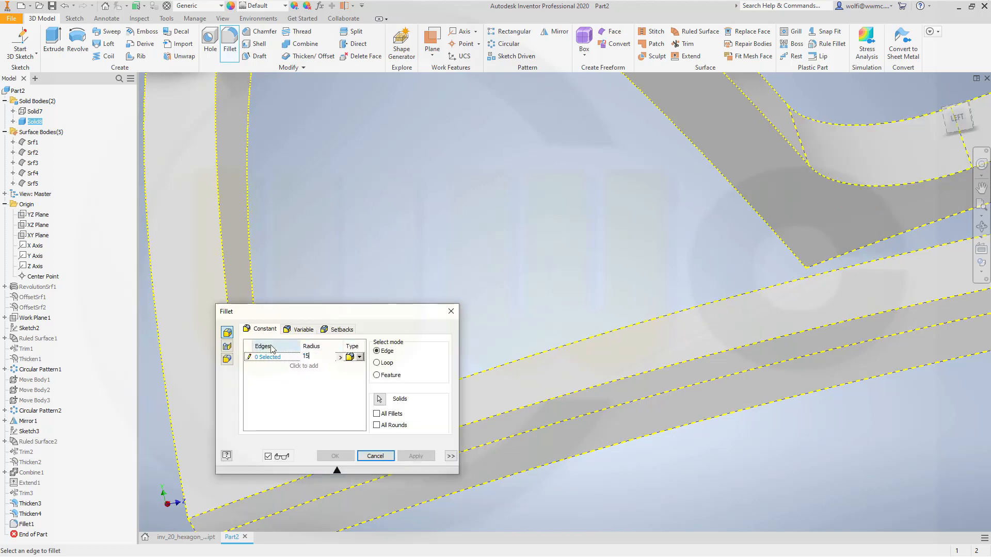
Round the edges at the frame's four outer corners with a constant 15 mm fillet.
{"action": "scroll", "coordinate": [564, 365], "scroll_direction": "down", "scroll_amount": 5}
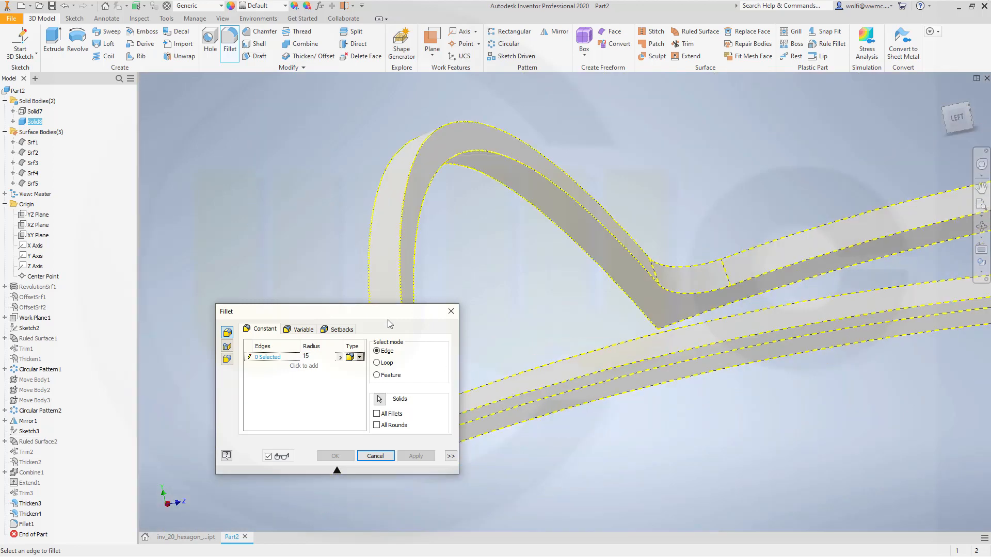
{"action": "left_click_drag", "start_coordinate": [388, 319], "coordinate": [272, 246]}
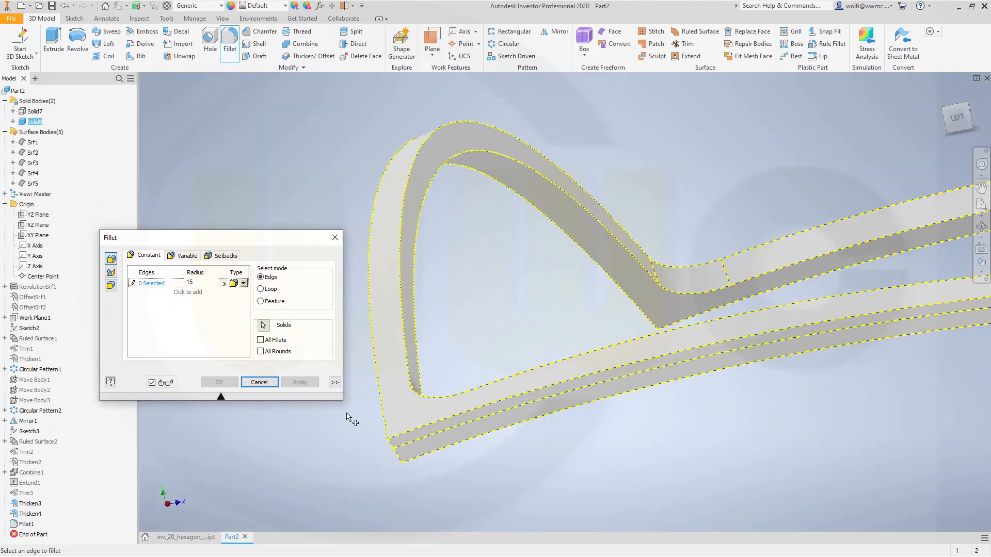
{"action": "left_click", "coordinate": [400, 462]}
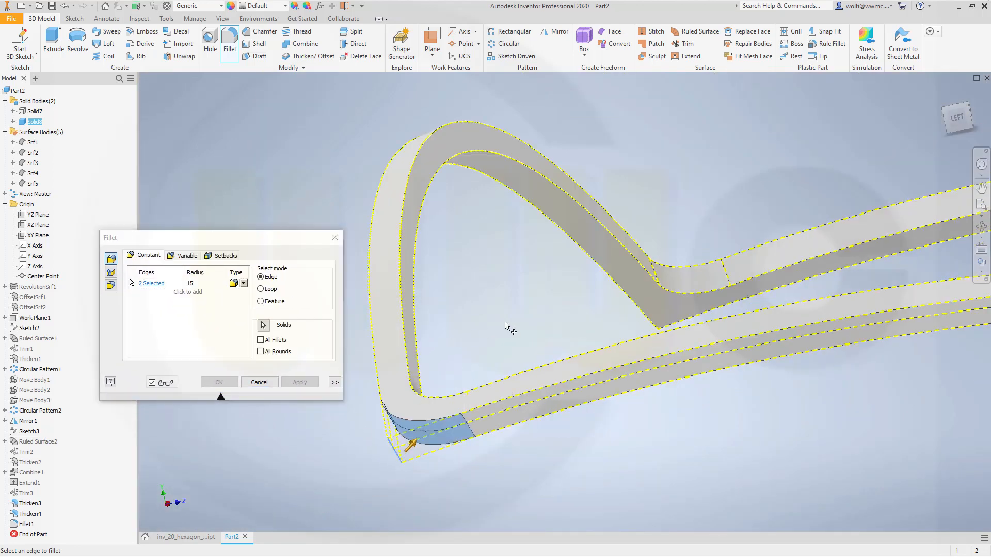
{"action": "left_click", "coordinate": [656, 319]}
{"action": "middle_click_drag", "start_coordinate": [835, 298], "coordinate": [188, 372]}
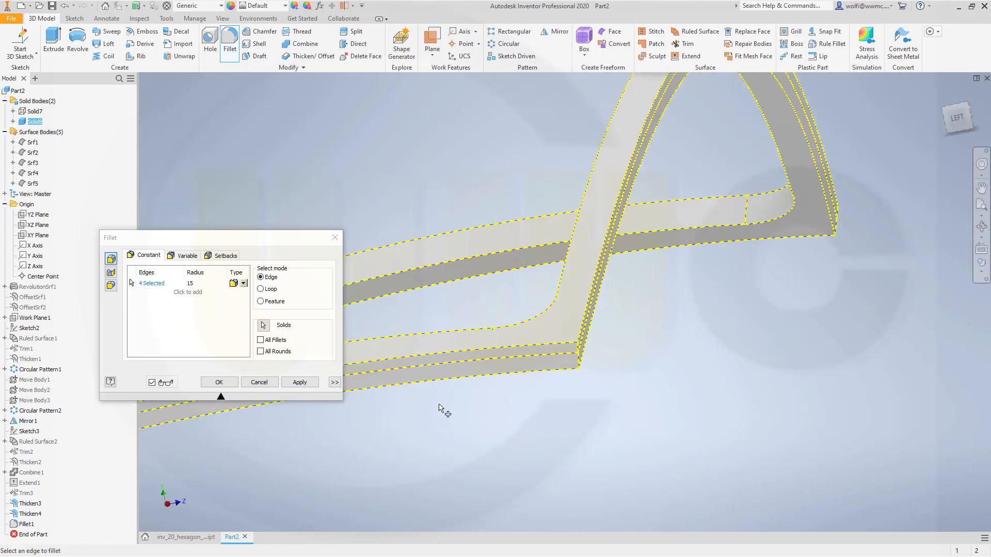
{"action": "left_click", "coordinate": [579, 370]}
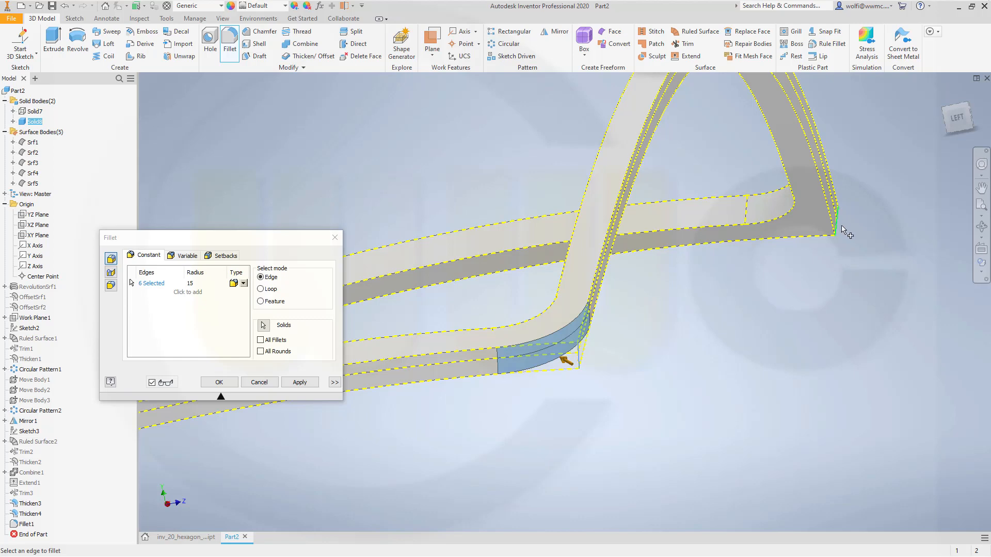
{"action": "left_click", "coordinate": [836, 222]}
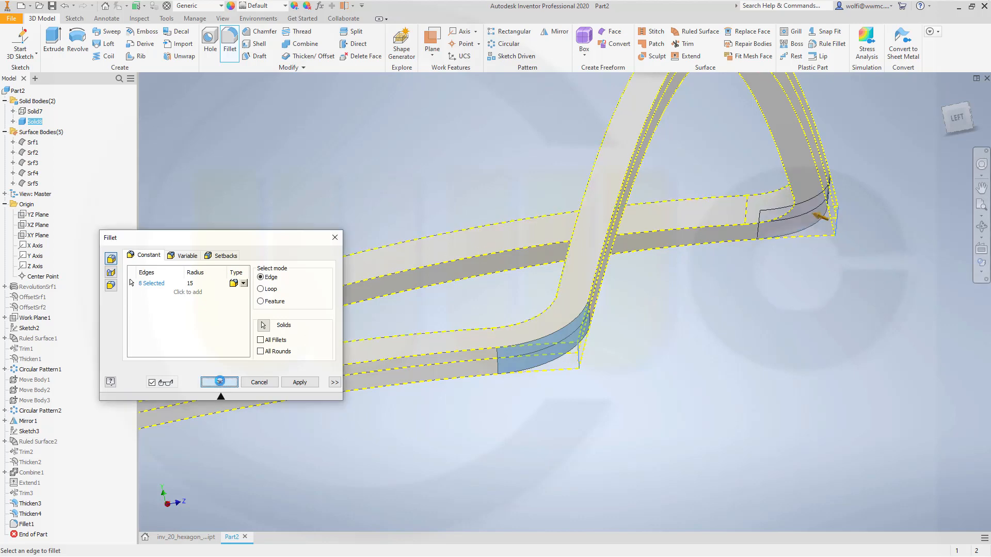
{"action": "left_click", "coordinate": [218, 382]}
Show the hexagon grill body Solid7 together with the rounded frame and view them from above.
{"action": "scroll", "coordinate": [434, 355], "scroll_direction": "down", "scroll_amount": 5}
{"action": "scroll", "coordinate": [459, 359], "scroll_direction": "up", "scroll_amount": 5}
{"action": "scroll", "coordinate": [485, 364], "scroll_direction": "down", "scroll_amount": 6}
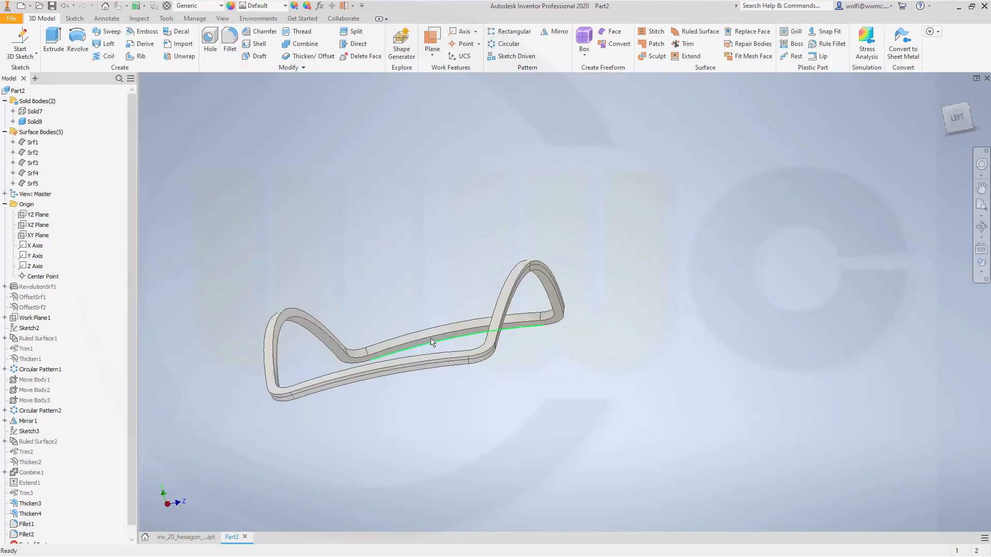
{"action": "middle_click_drag", "start_coordinate": [463, 332], "coordinate": [573, 310]}
{"action": "middle_click_drag", "start_coordinate": [572, 311], "coordinate": [381, 303], "text": "shift"}
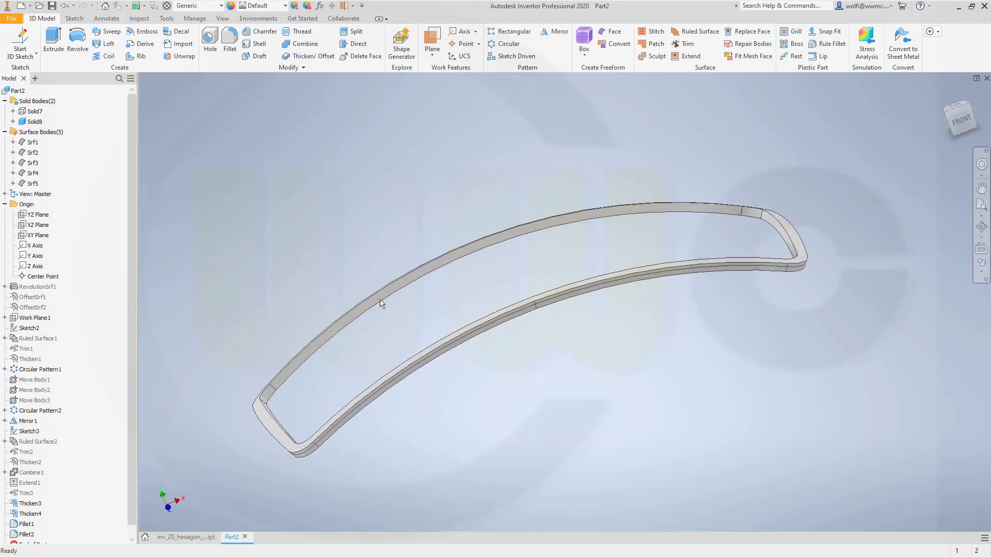
{"action": "right_click", "coordinate": [30, 111]}
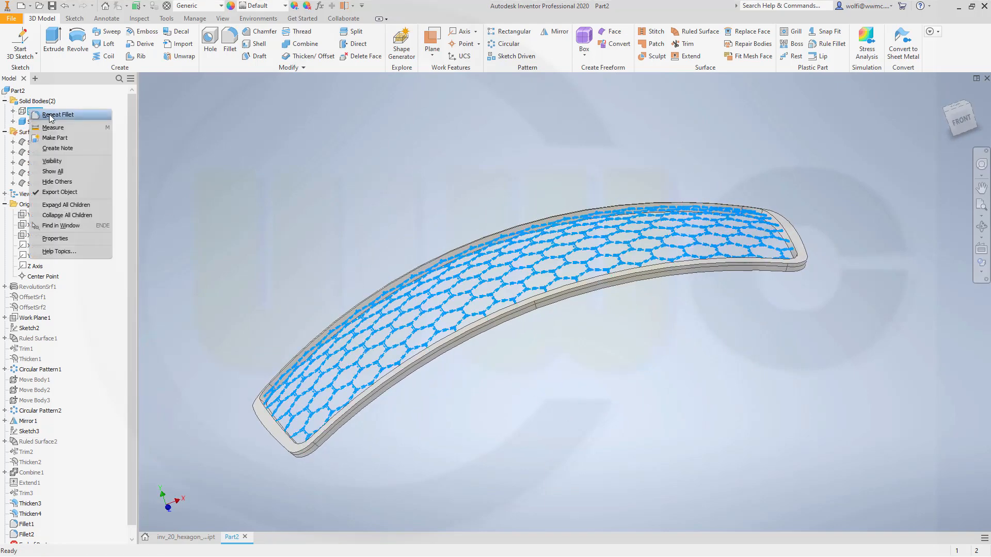
{"action": "left_click", "coordinate": [53, 161]}
{"action": "middle_click_drag", "start_coordinate": [618, 233], "coordinate": [622, 268], "text": "shift"}
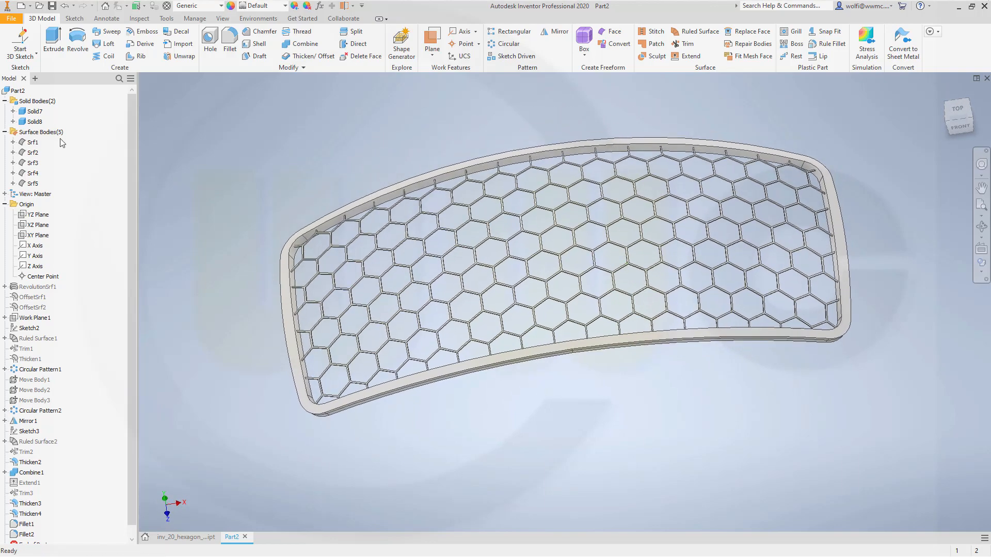
Hide the solid bodies Solid7 and Solid8 and show the border surface Srf3.
{"action": "left_click", "coordinate": [35, 121]}
{"action": "left_click", "coordinate": [37, 111], "text": "ctrl"}
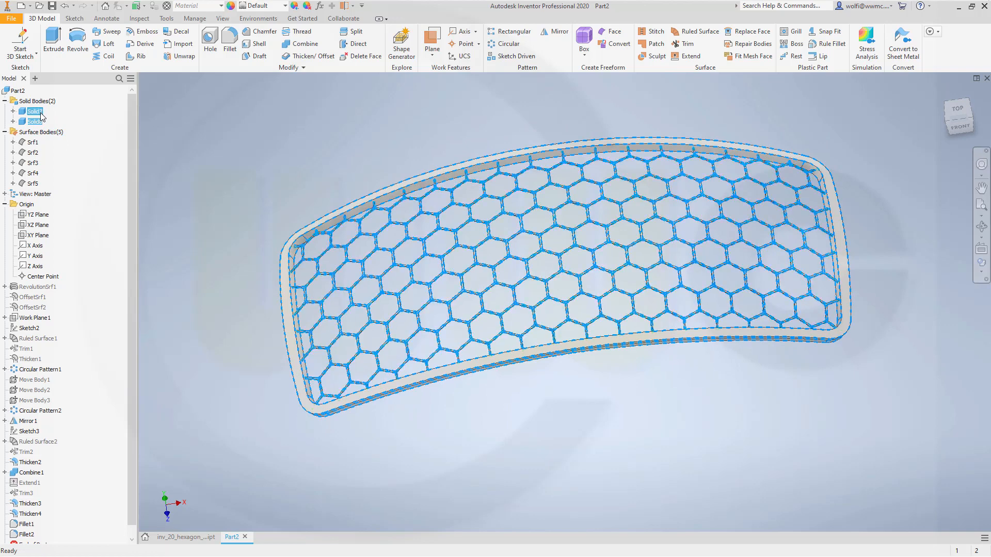
{"action": "right_click", "coordinate": [41, 113]}
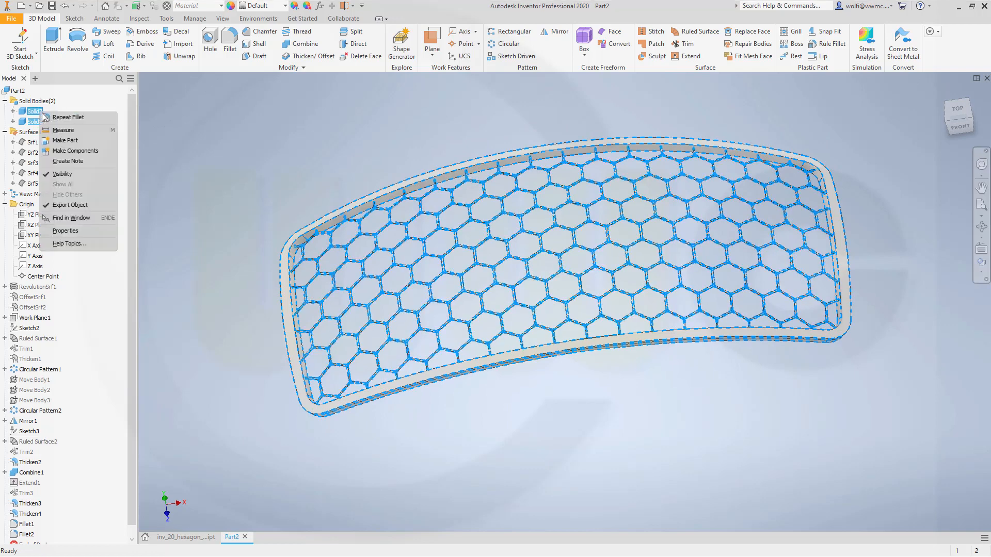
{"action": "left_click", "coordinate": [58, 174]}
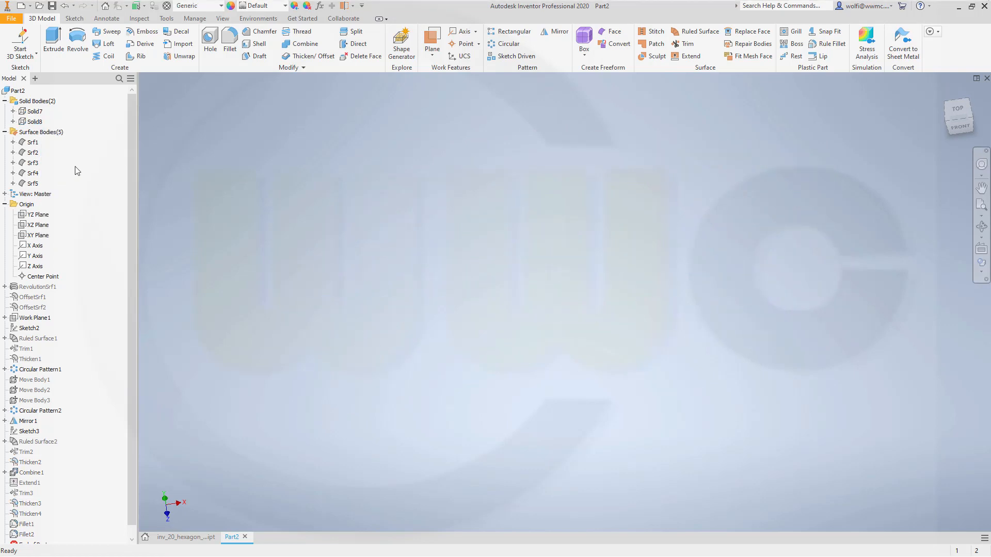
{"action": "left_click", "coordinate": [32, 163]}
{"action": "right_click", "coordinate": [32, 164]}
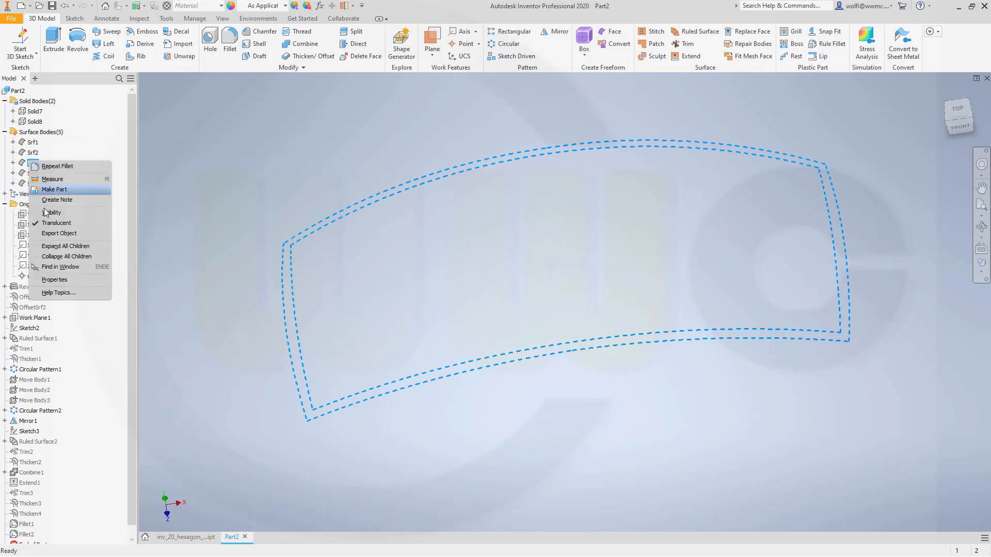
{"action": "left_click", "coordinate": [54, 218]}
{"action": "middle_click_drag", "start_coordinate": [449, 275], "coordinate": [455, 297]}
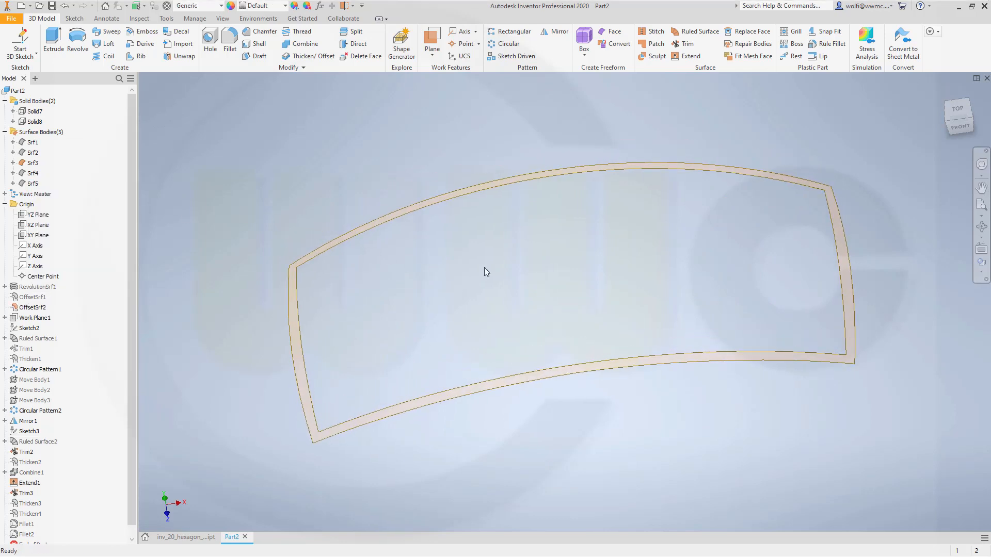
Extend all outer boundary edges of the border surface by a distance of 20 mm.
{"action": "left_click", "coordinate": [687, 56]}
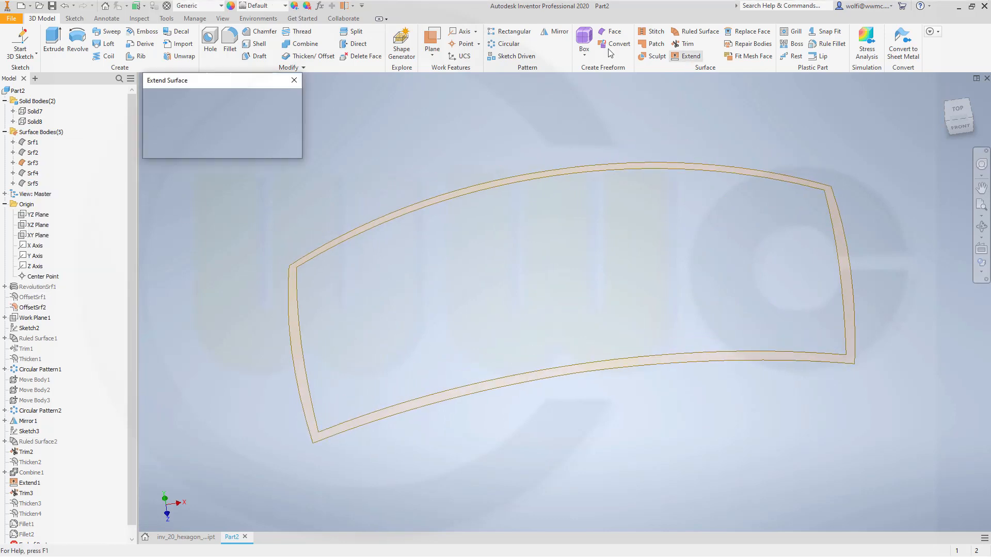
{"action": "left_click", "coordinate": [273, 124]}
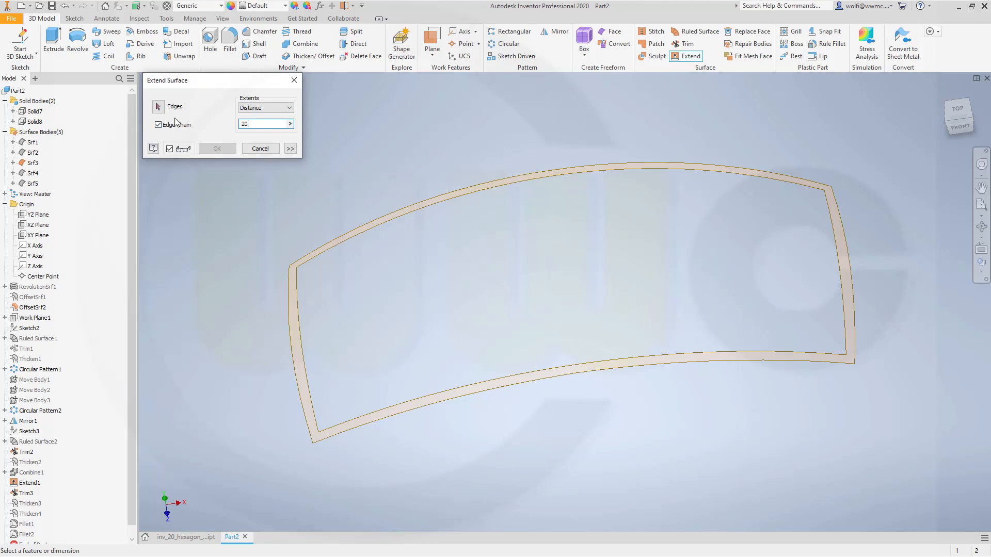
{"action": "left_click", "coordinate": [158, 107]}
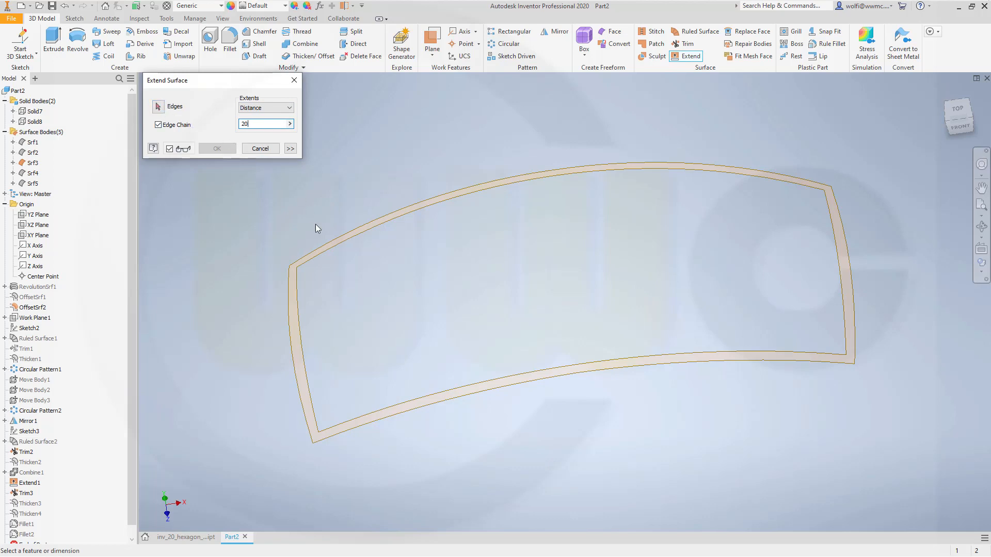
{"action": "left_click", "coordinate": [321, 250]}
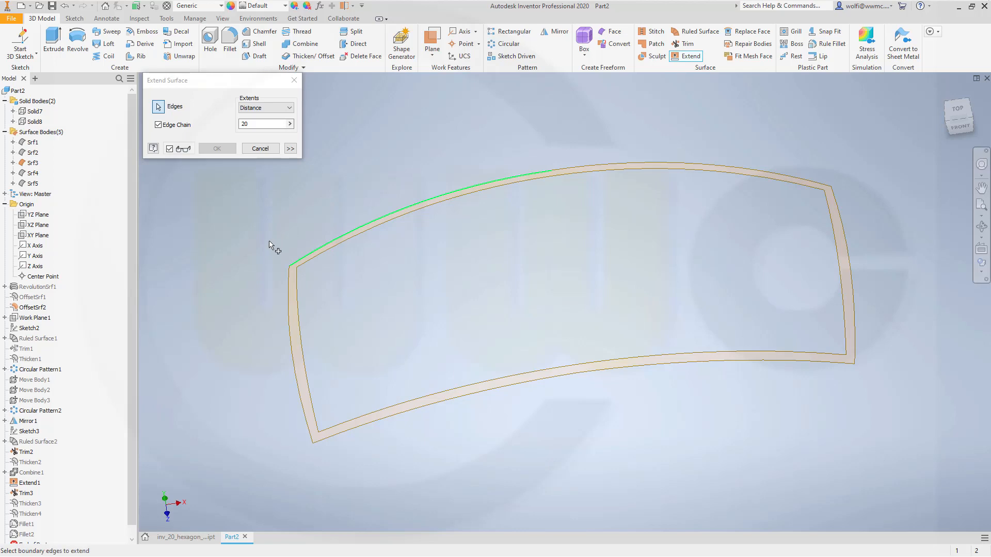
{"action": "left_click", "coordinate": [289, 305]}
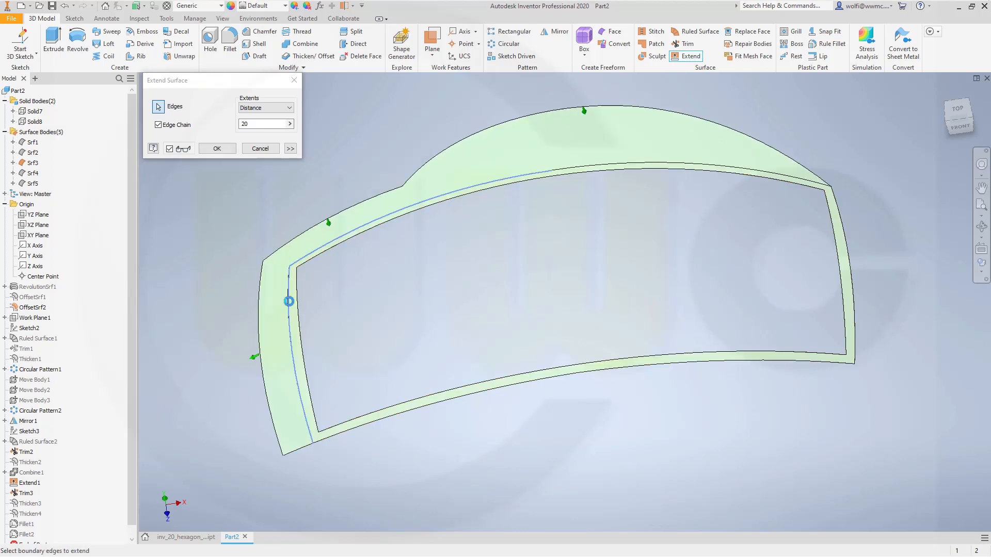
{"action": "left_click", "coordinate": [442, 419]}
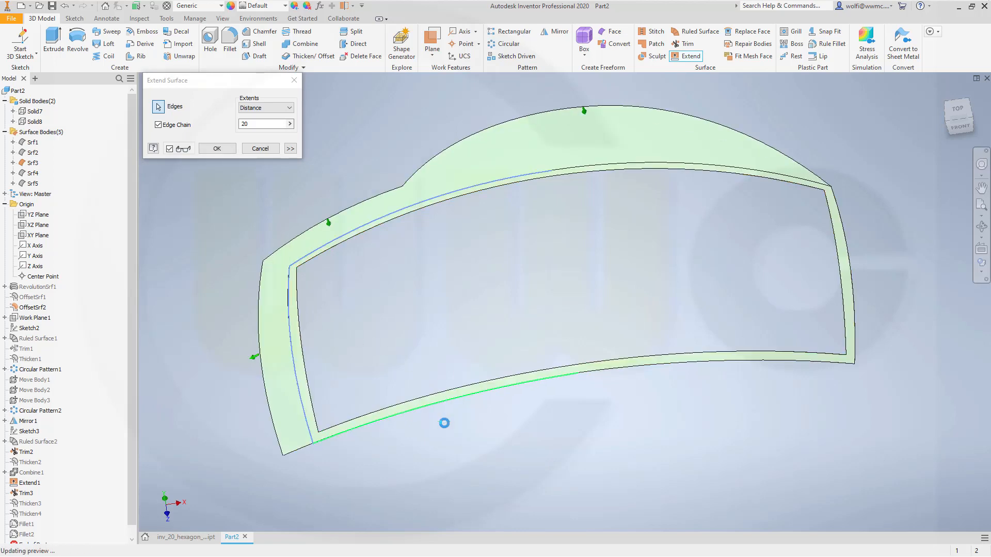
{"action": "left_click", "coordinate": [853, 295]}
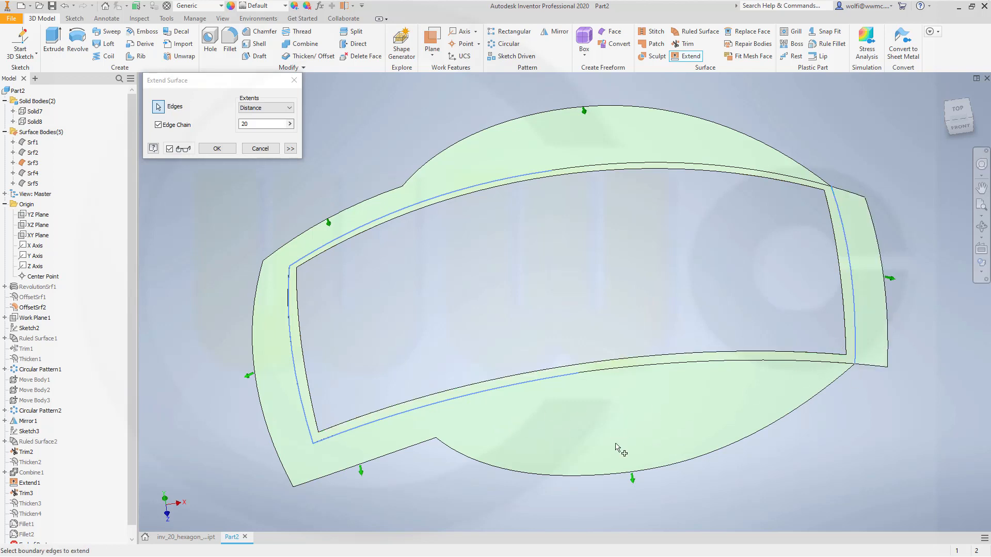
{"action": "left_click", "coordinate": [614, 373]}
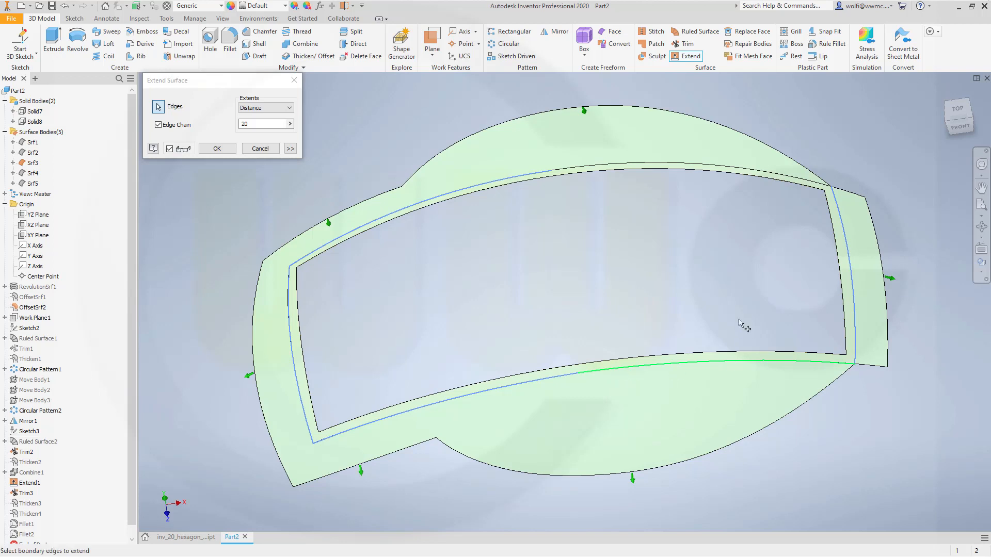
{"action": "left_click", "coordinate": [663, 164]}
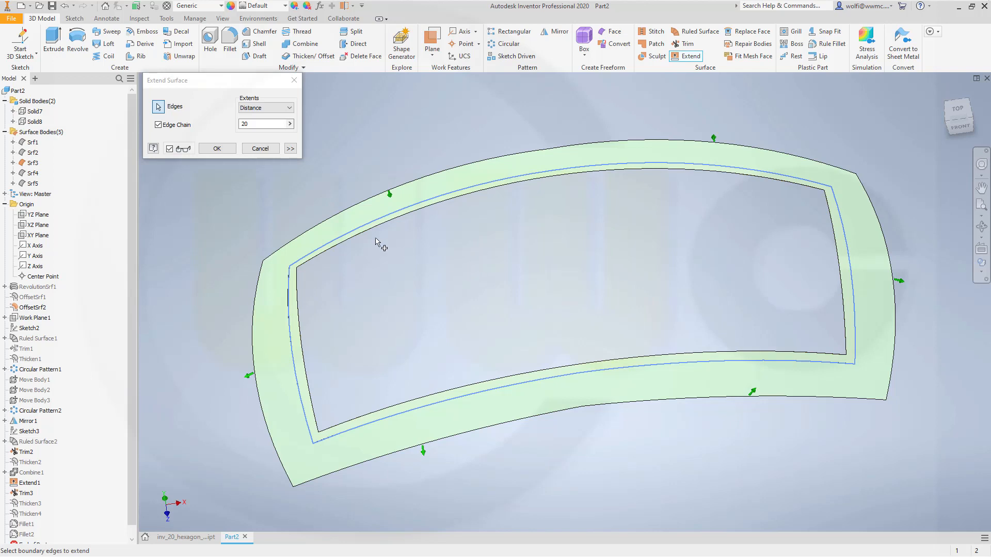
{"action": "left_click", "coordinate": [212, 149]}
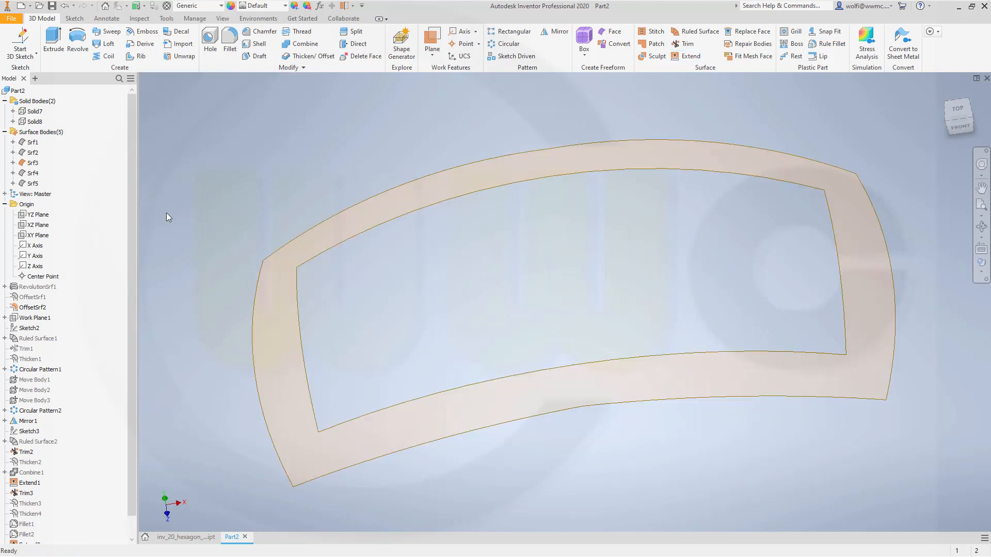
Thicken the extended border surface by 1 mm, symmetric to both sides, as a new solid.
{"action": "scroll", "coordinate": [410, 273], "scroll_direction": "up", "scroll_amount": 3}
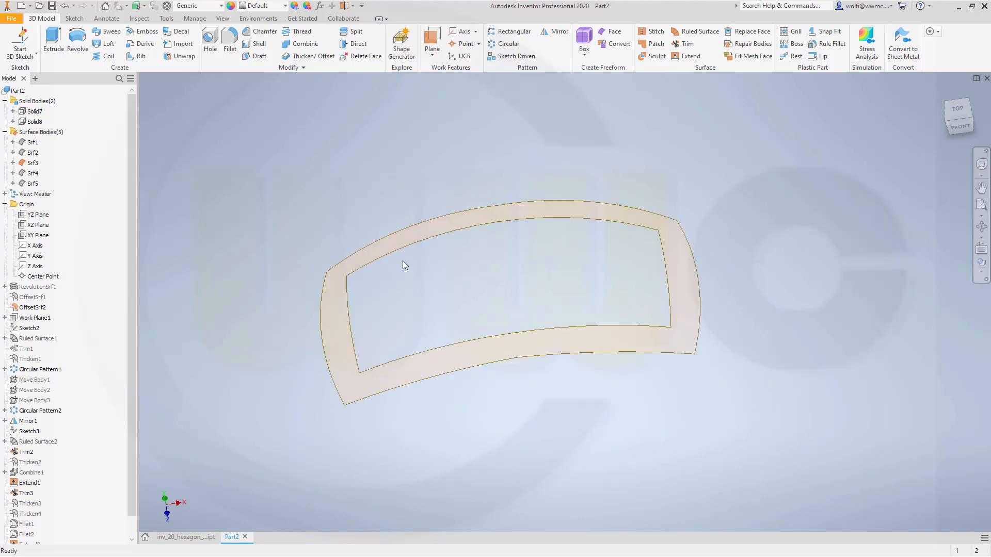
{"action": "left_click", "coordinate": [309, 55]}
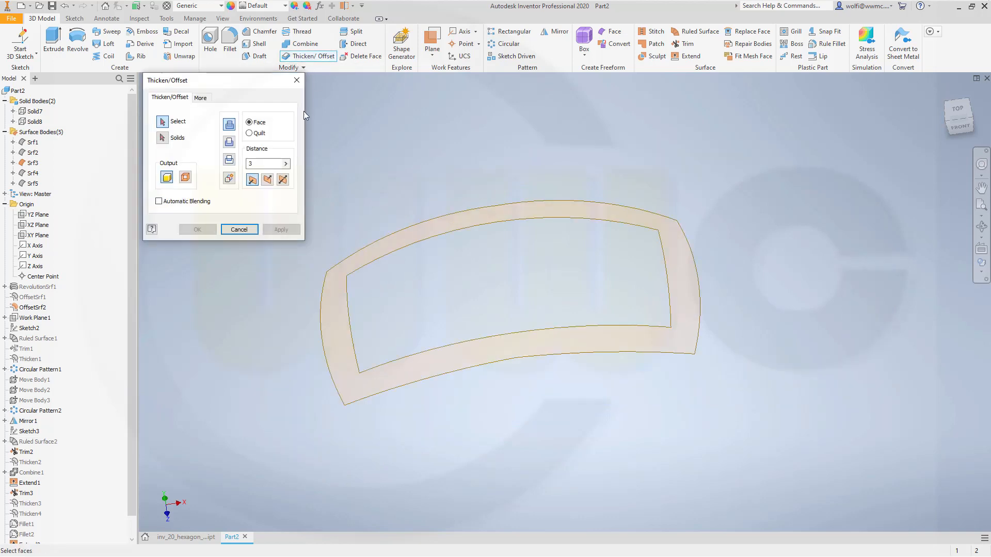
{"action": "left_click", "coordinate": [283, 179]}
{"action": "left_click", "coordinate": [263, 164]}
{"action": "type", "text": "1"}
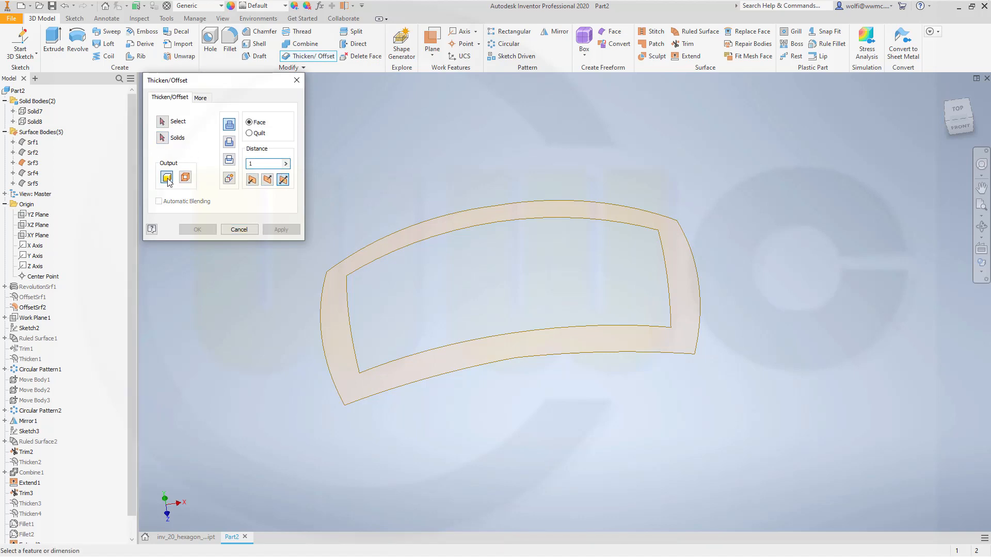
{"action": "left_click", "coordinate": [230, 179]}
{"action": "left_click", "coordinate": [349, 321]}
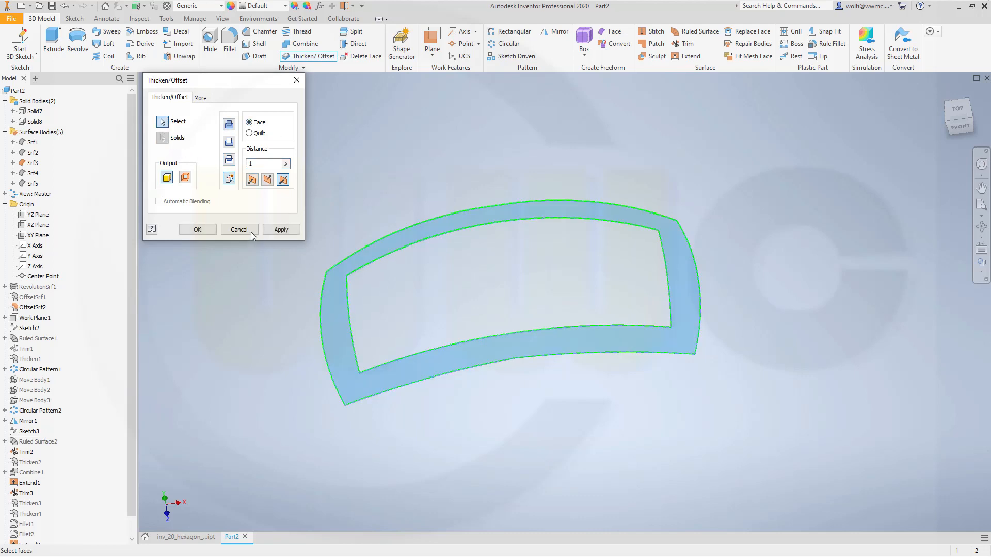
{"action": "left_click", "coordinate": [199, 229]}
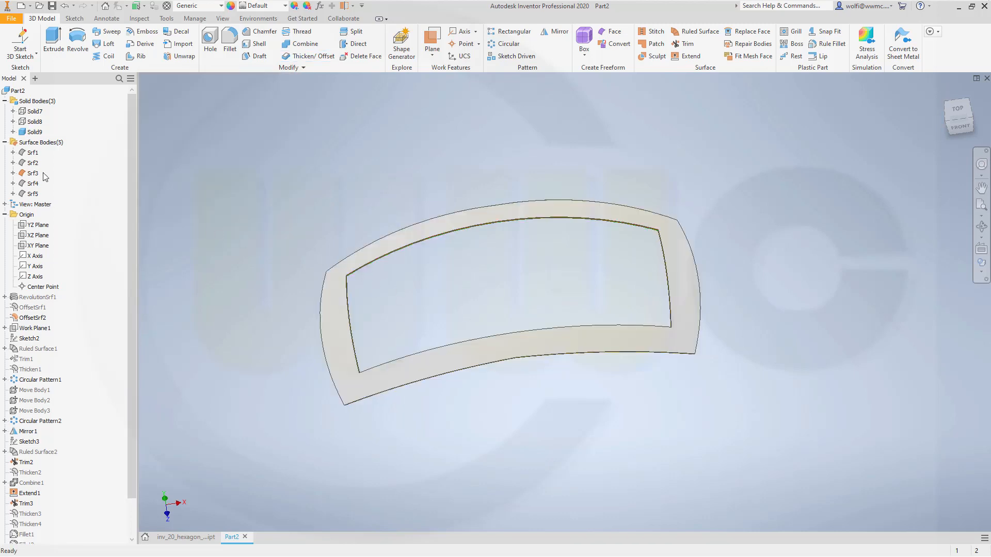
Hide the border surface Srf3 so only the new thickened body stays displayed.
{"action": "right_click", "coordinate": [45, 177]}
{"action": "left_click", "coordinate": [36, 175]}
{"action": "right_click", "coordinate": [36, 175]}
{"action": "left_click", "coordinate": [48, 221]}
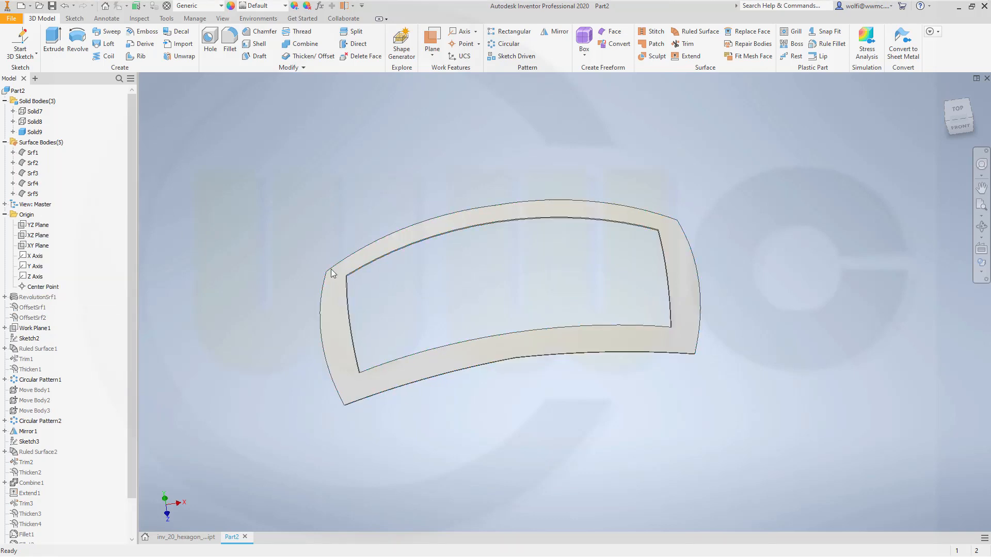
Round the short edges at the four inner corners of the thickened border body with a constant 10 mm fillet.
{"action": "middle_click_drag", "start_coordinate": [420, 319], "coordinate": [388, 258], "text": "shift"}
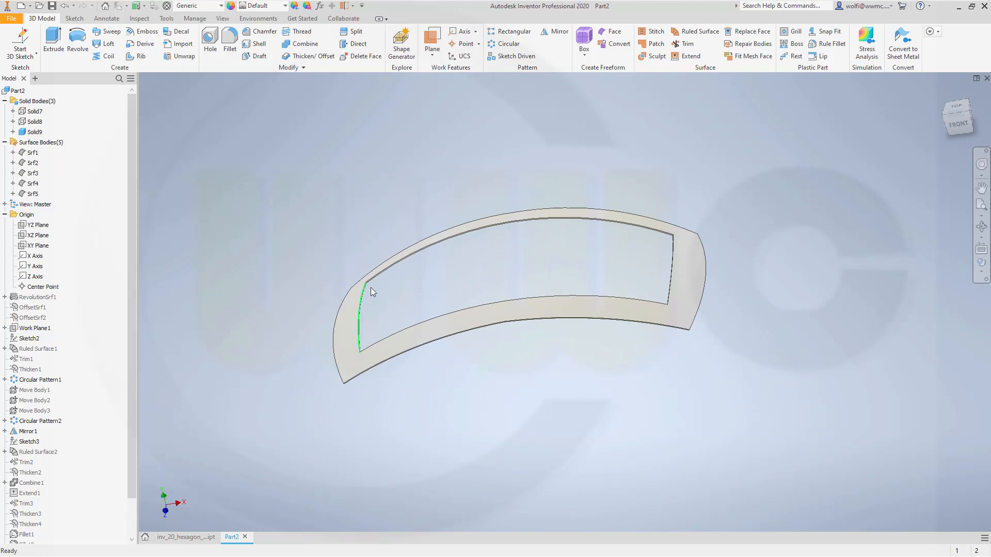
{"action": "scroll", "coordinate": [371, 287], "scroll_direction": "up", "scroll_amount": 2}
{"action": "left_click", "coordinate": [230, 44]}
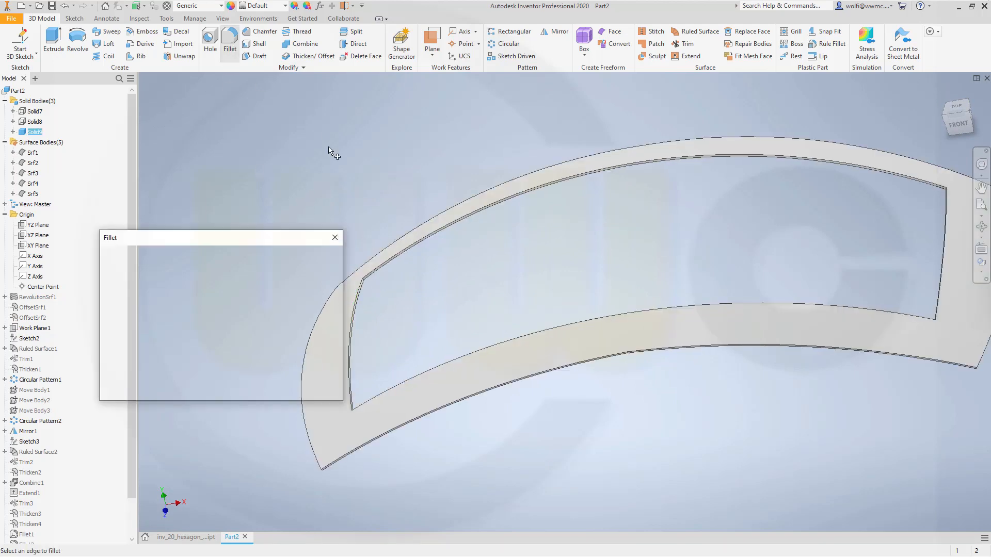
{"action": "left_click", "coordinate": [196, 283]}
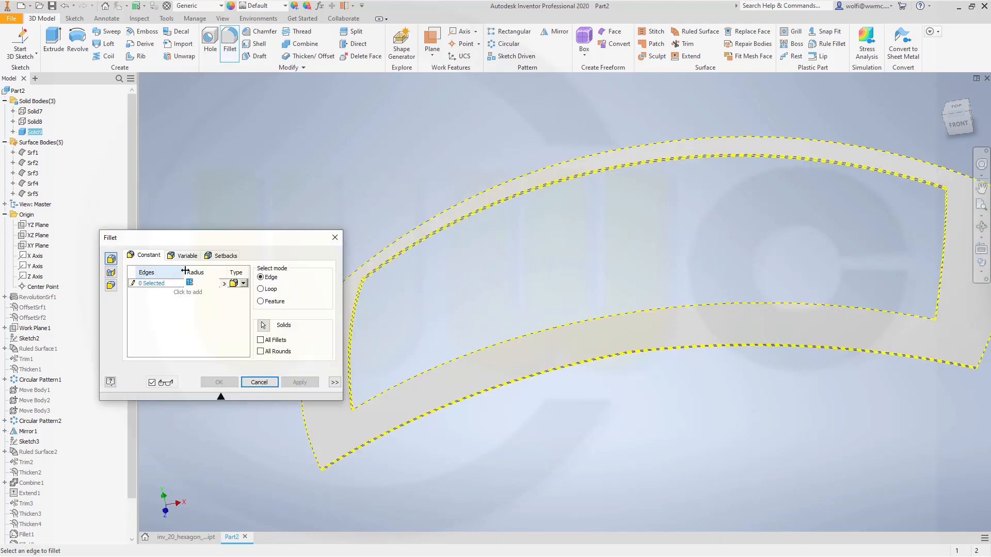
{"action": "left_click_drag", "start_coordinate": [282, 243], "coordinate": [261, 237]}
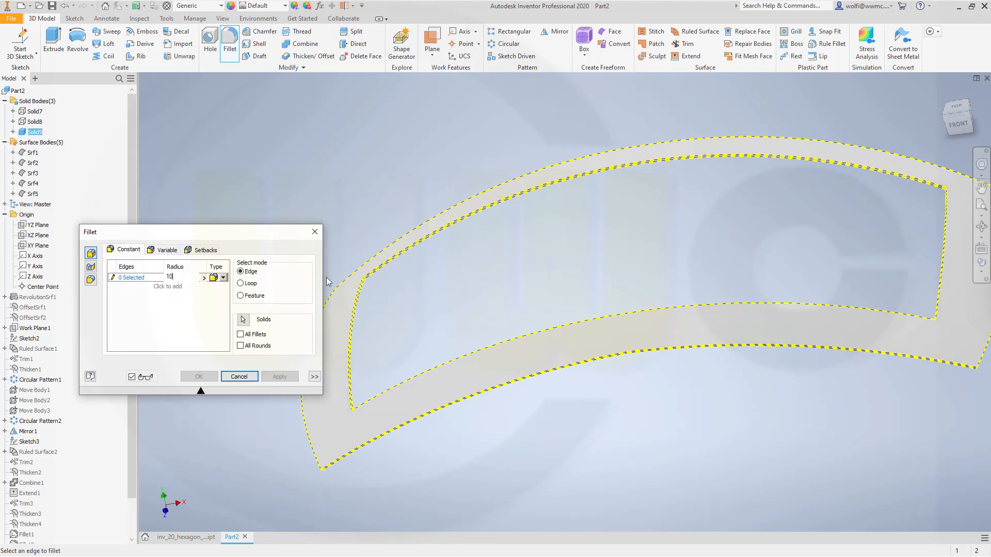
{"action": "scroll", "coordinate": [388, 288], "scroll_direction": "down", "scroll_amount": 5}
{"action": "left_click", "coordinate": [497, 259]}
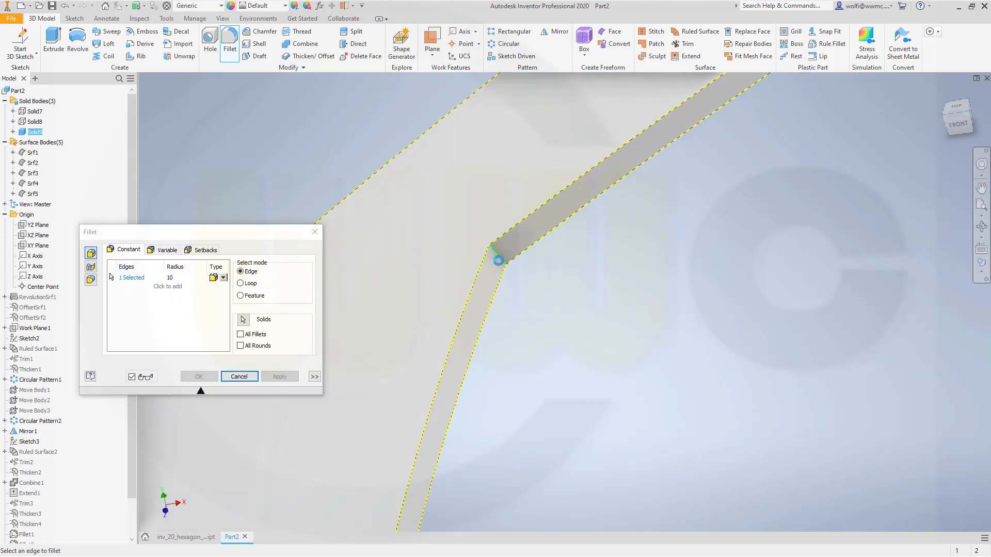
{"action": "scroll", "coordinate": [558, 336], "scroll_direction": "up", "scroll_amount": 5}
{"action": "scroll", "coordinate": [555, 423], "scroll_direction": "down", "scroll_amount": 3}
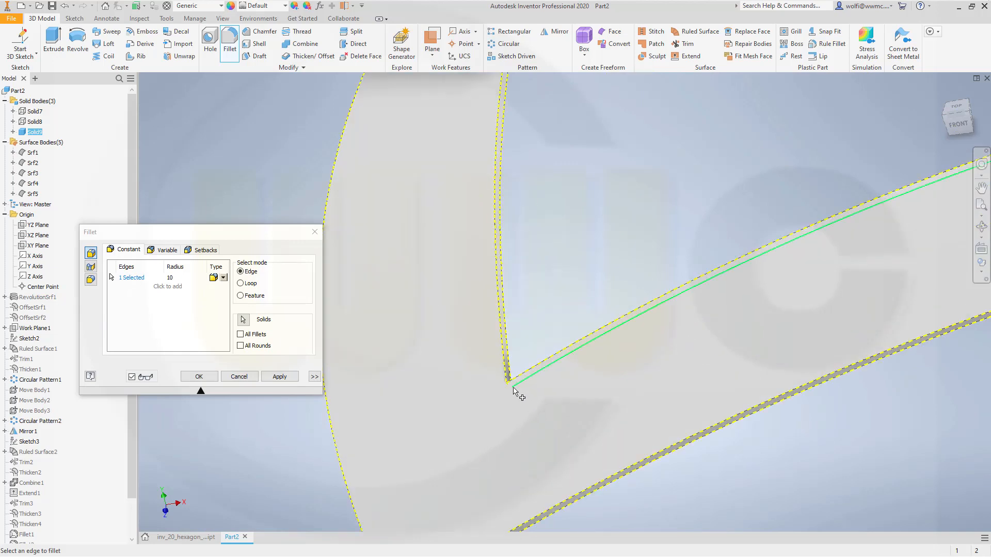
{"action": "scroll", "coordinate": [594, 393], "scroll_direction": "up", "scroll_amount": 6}
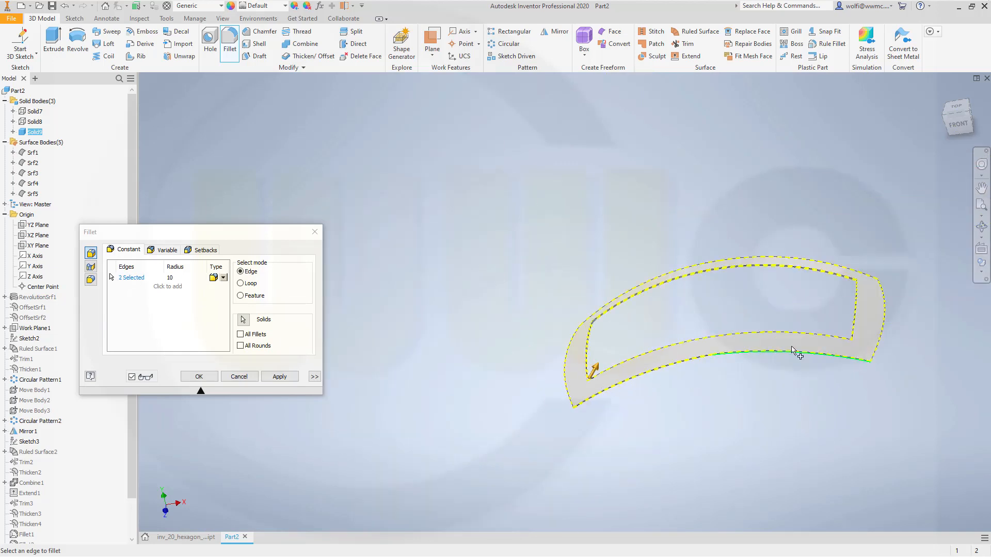
{"action": "middle_click_drag", "start_coordinate": [834, 336], "coordinate": [761, 328]}
{"action": "scroll", "coordinate": [733, 333], "scroll_direction": "down", "scroll_amount": 5}
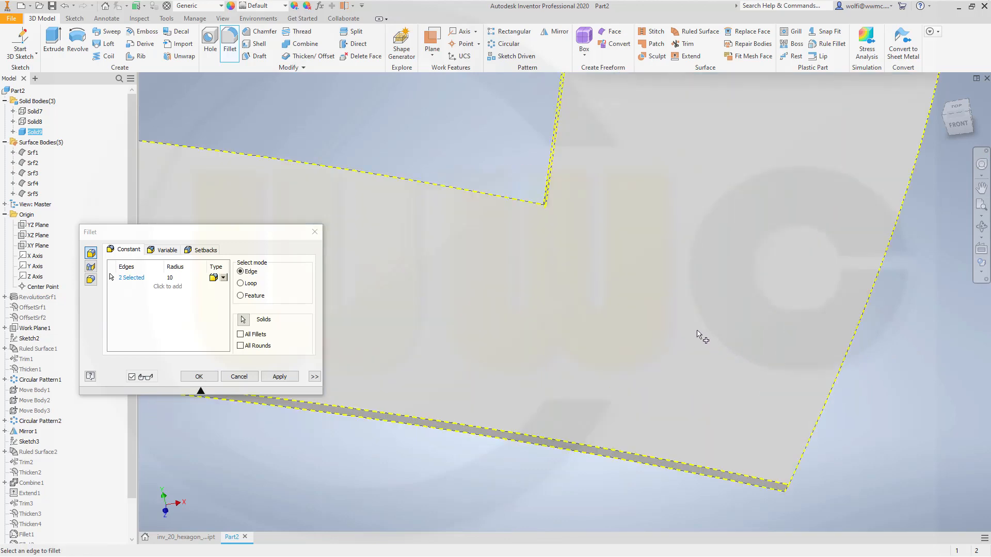
{"action": "left_click", "coordinate": [546, 212]}
{"action": "scroll", "coordinate": [593, 222], "scroll_direction": "up", "scroll_amount": 5}
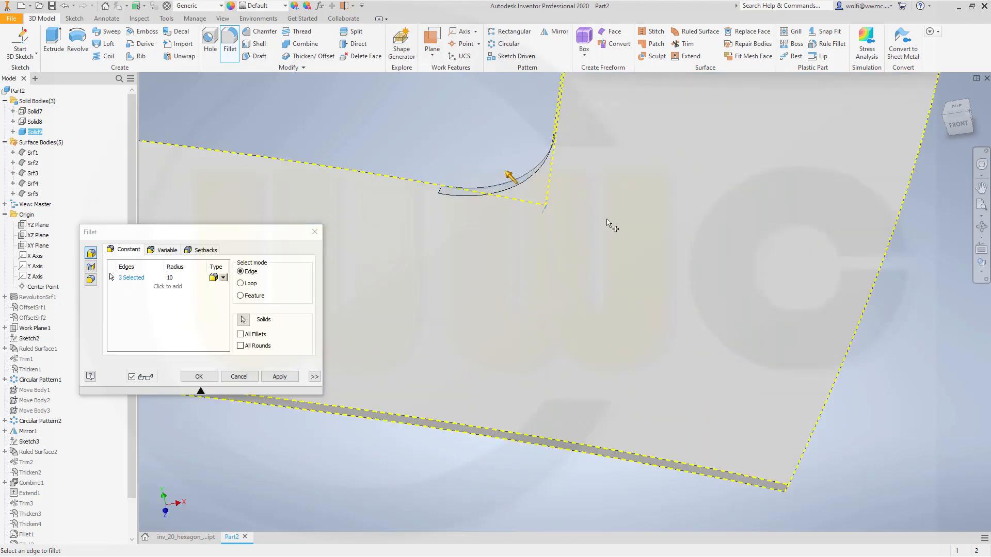
{"action": "scroll", "coordinate": [622, 125], "scroll_direction": "down", "scroll_amount": 5}
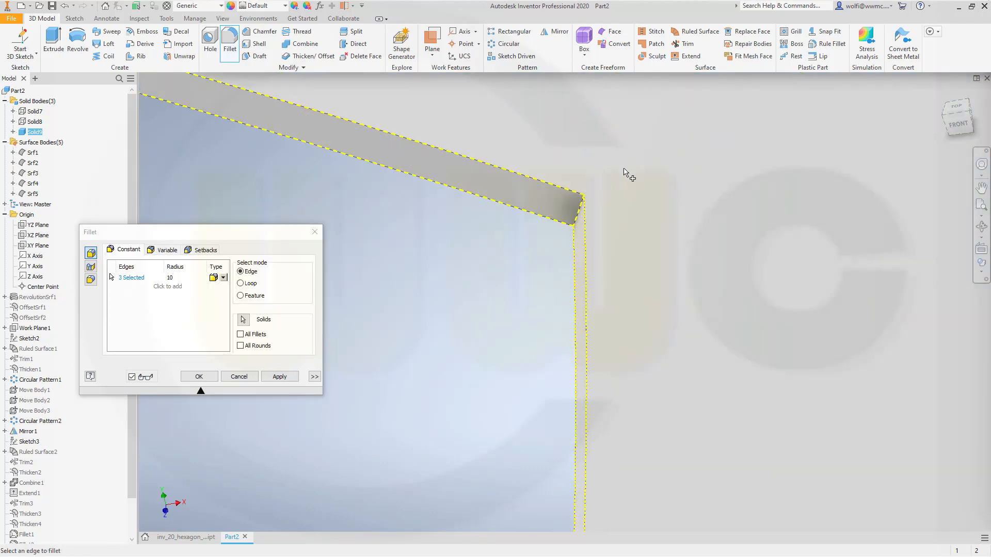
{"action": "left_click", "coordinate": [578, 220]}
{"action": "scroll", "coordinate": [598, 274], "scroll_direction": "up", "scroll_amount": 5}
{"action": "scroll", "coordinate": [515, 310], "scroll_direction": "down", "scroll_amount": 5}
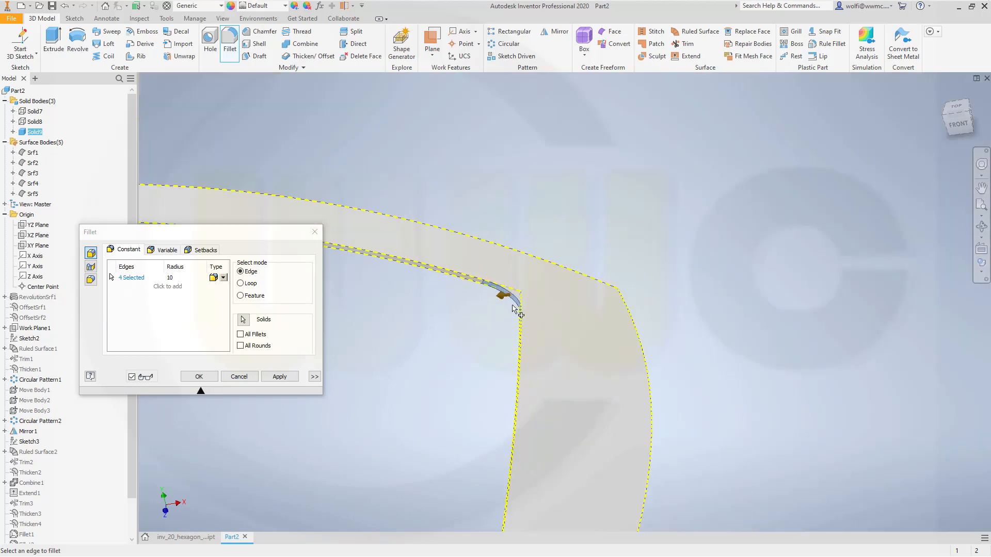
{"action": "left_click", "coordinate": [280, 376]}
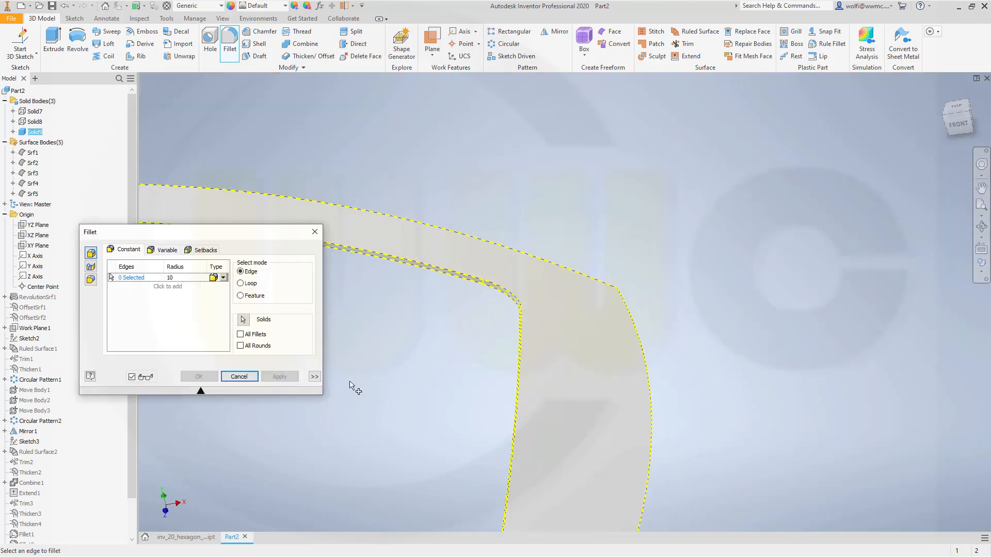
Round the short edges at the four outer corners of the border body with a constant 20 mm fillet.
{"action": "scroll", "coordinate": [364, 380], "scroll_direction": "up", "scroll_amount": 3}
{"action": "left_click", "coordinate": [186, 279]}
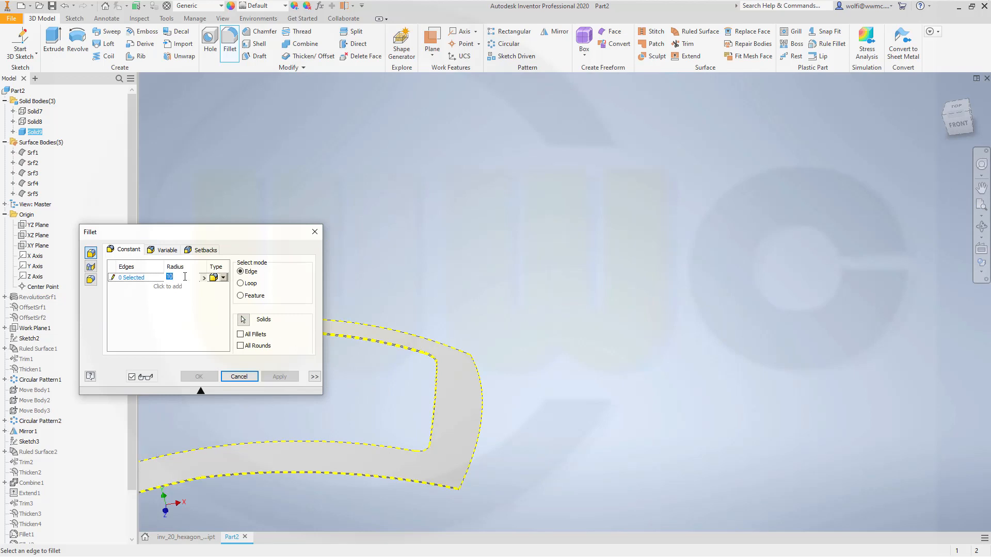
{"action": "type", "text": "2"}
{"action": "scroll", "coordinate": [482, 423], "scroll_direction": "down", "scroll_amount": 5}
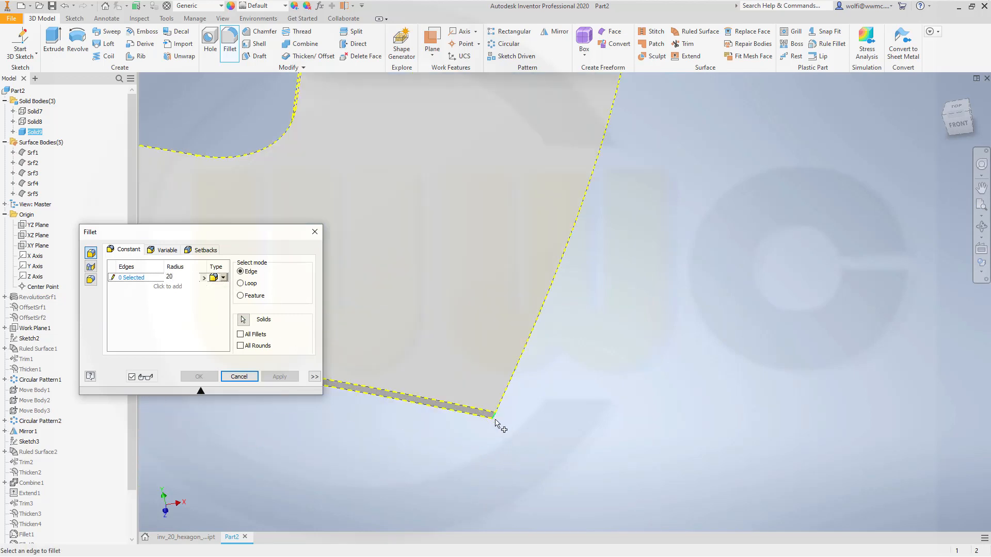
{"action": "scroll", "coordinate": [497, 416], "scroll_direction": "up", "scroll_amount": 2}
{"action": "middle_click_drag", "start_coordinate": [532, 356], "coordinate": [518, 343], "text": "shift"}
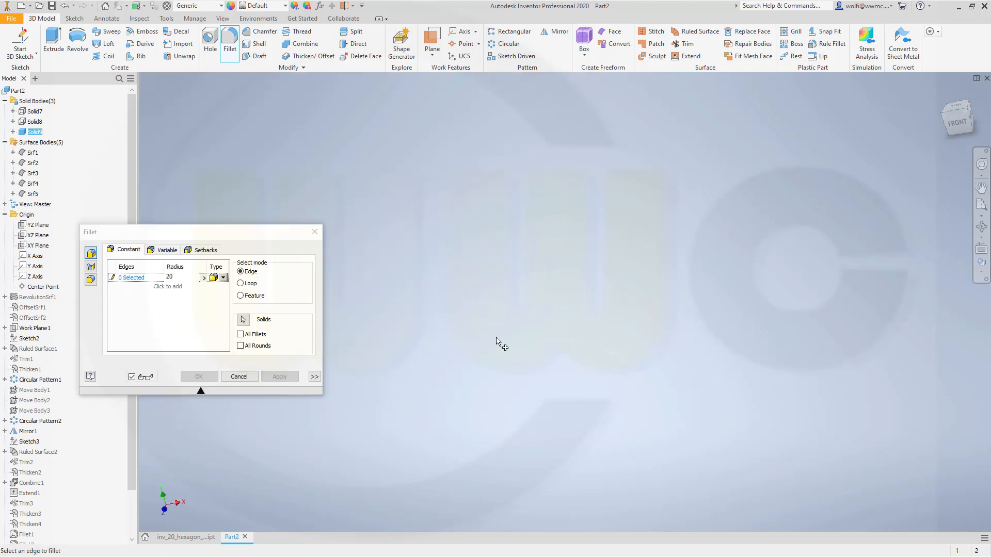
{"action": "scroll", "coordinate": [497, 339], "scroll_direction": "up", "scroll_amount": 5}
{"action": "scroll", "coordinate": [579, 347], "scroll_direction": "down", "scroll_amount": 4}
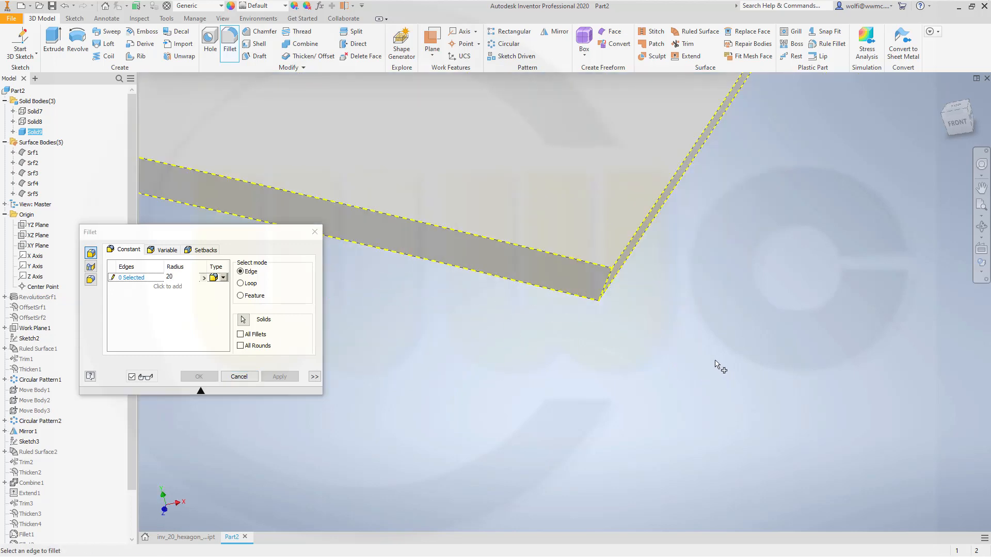
{"action": "left_click", "coordinate": [606, 284]}
{"action": "scroll", "coordinate": [648, 342], "scroll_direction": "up", "scroll_amount": 5}
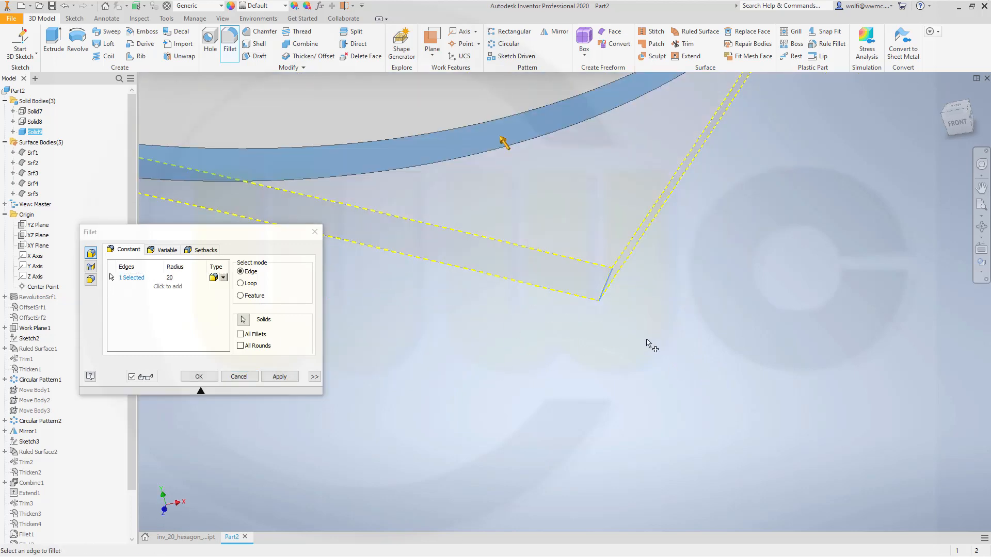
{"action": "scroll", "coordinate": [687, 222], "scroll_direction": "down", "scroll_amount": 5}
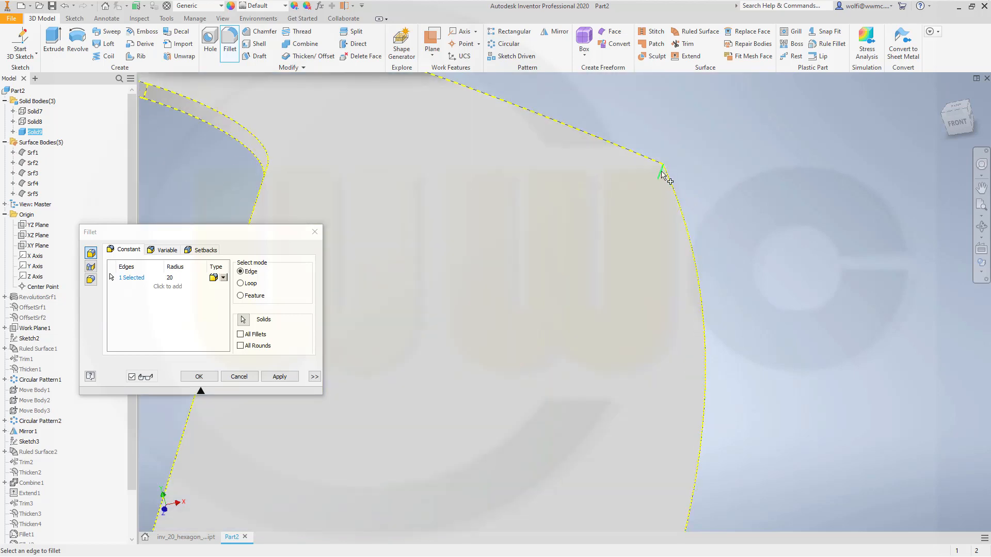
{"action": "left_click", "coordinate": [665, 172]}
{"action": "scroll", "coordinate": [593, 242], "scroll_direction": "up", "scroll_amount": 5}
{"action": "middle_click_drag", "start_coordinate": [429, 295], "coordinate": [553, 308], "text": "shift"}
{"action": "scroll", "coordinate": [554, 307], "scroll_direction": "up", "scroll_amount": 4}
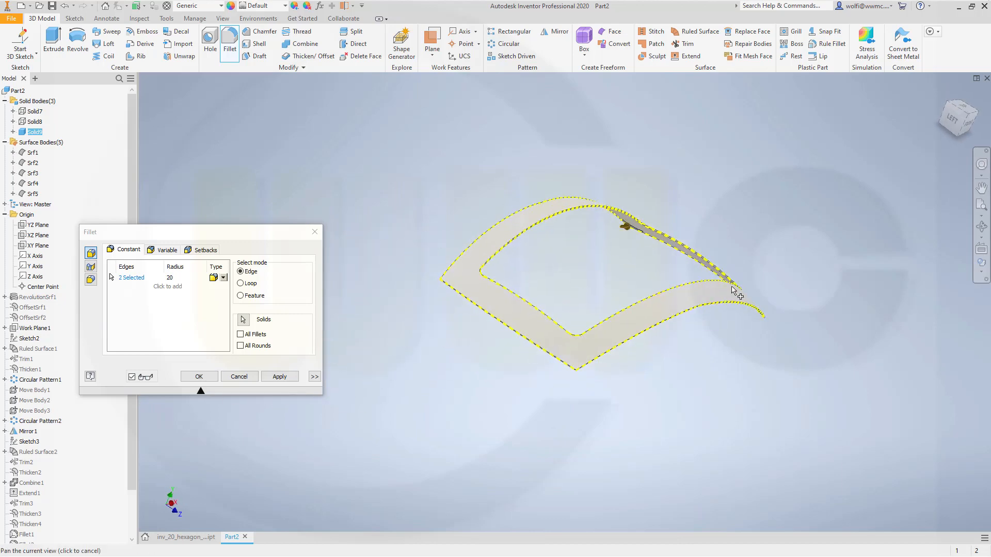
{"action": "scroll", "coordinate": [577, 363], "scroll_direction": "down", "scroll_amount": 4}
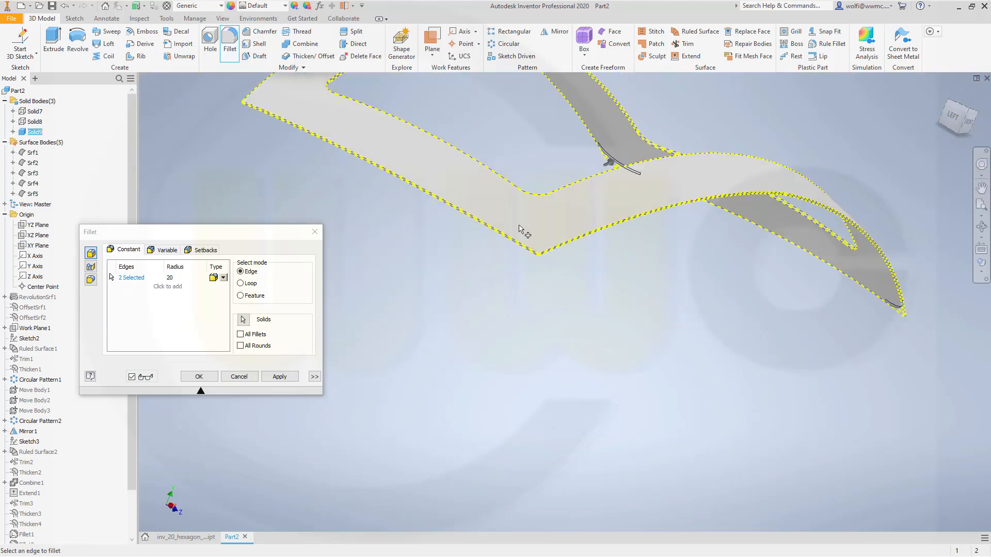
{"action": "scroll", "coordinate": [522, 229], "scroll_direction": "up", "scroll_amount": 5}
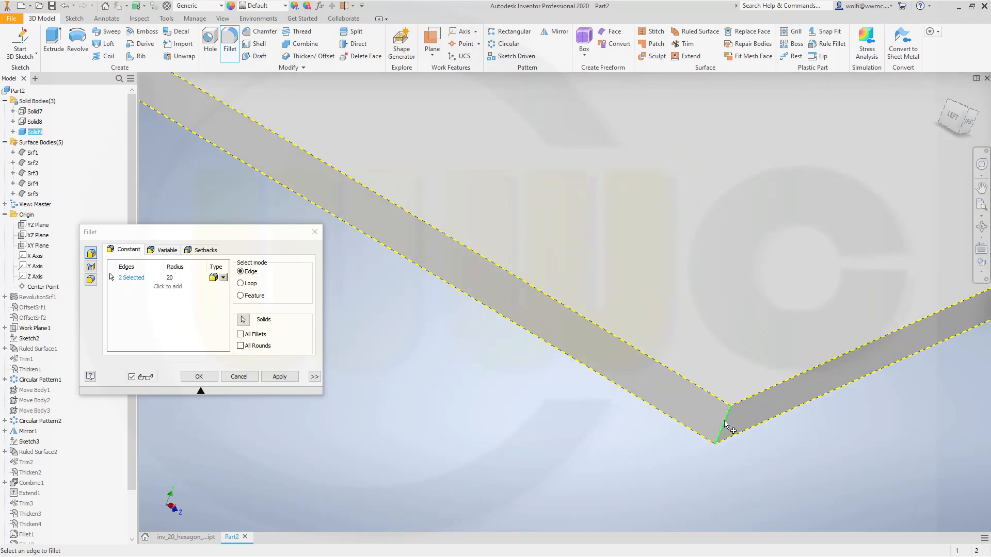
{"action": "left_click", "coordinate": [725, 424]}
{"action": "scroll", "coordinate": [725, 424], "scroll_direction": "down", "scroll_amount": 4}
{"action": "scroll", "coordinate": [380, 204], "scroll_direction": "down", "scroll_amount": 2}
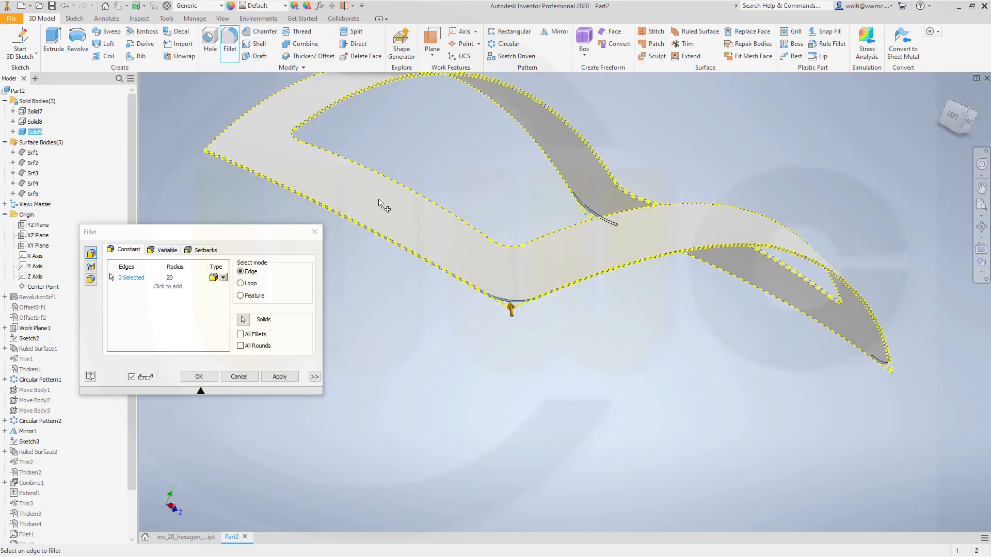
{"action": "scroll", "coordinate": [593, 343], "scroll_direction": "up", "scroll_amount": 6}
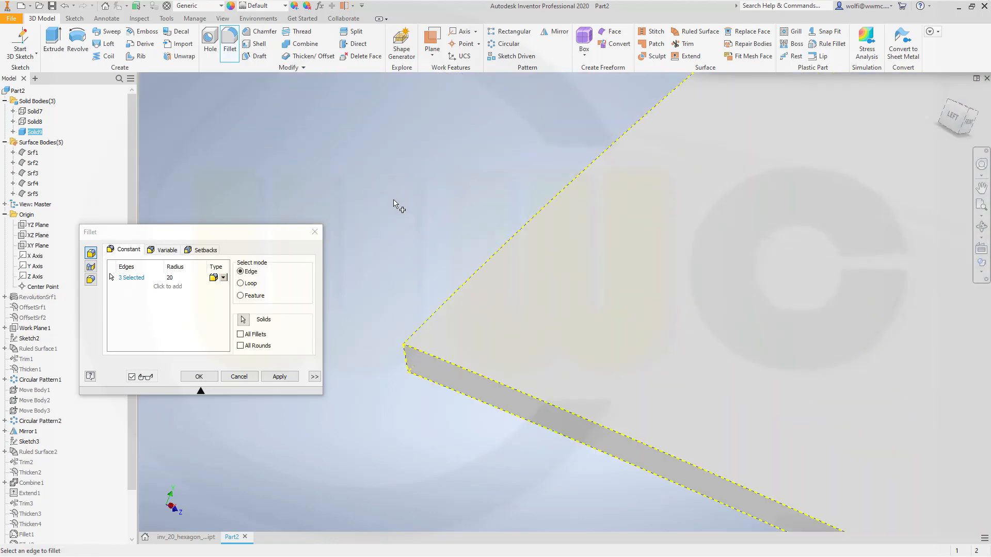
{"action": "left_click", "coordinate": [407, 367]}
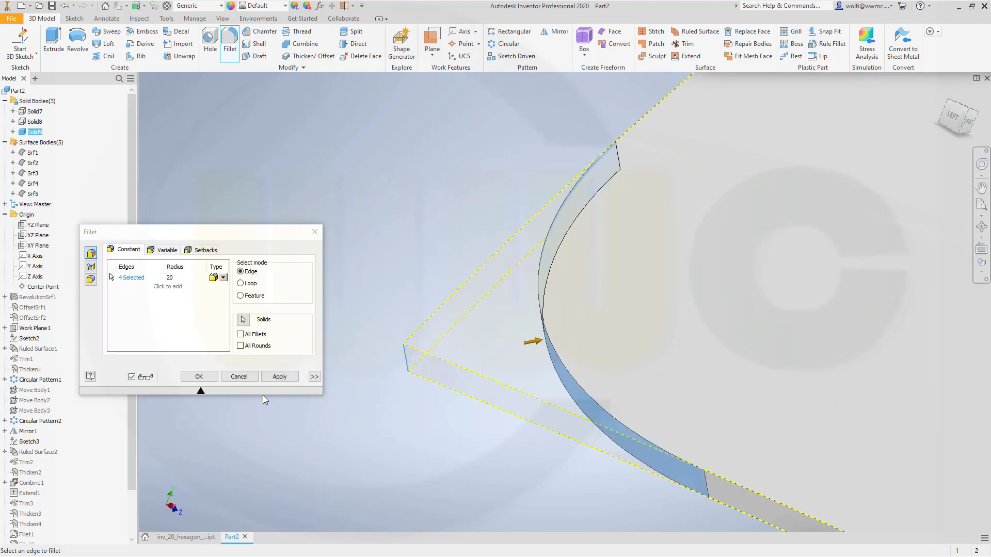
{"action": "left_click", "coordinate": [198, 377]}
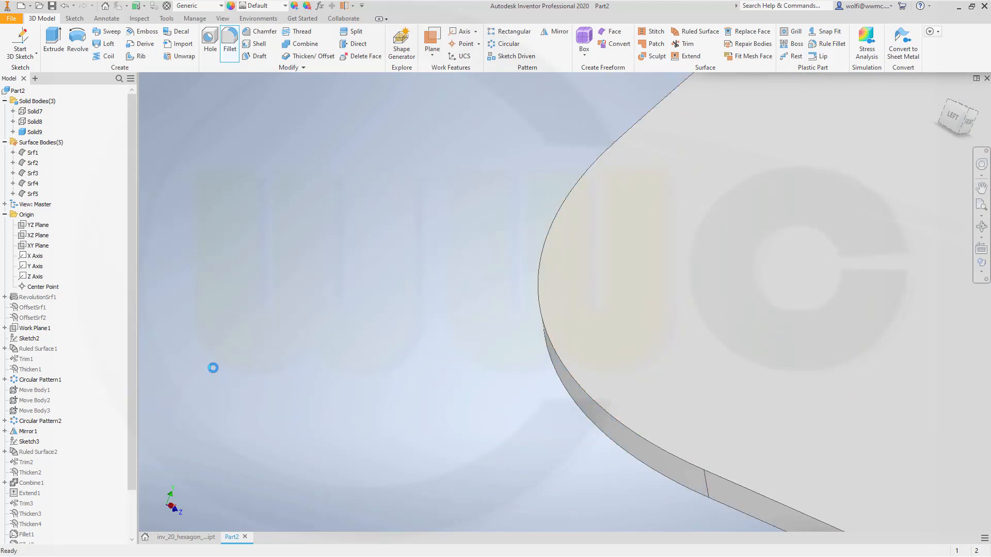
Show the solid bodies Solid8 and Solid7 together with the rounded border body.
{"action": "scroll", "coordinate": [536, 392], "scroll_direction": "down", "scroll_amount": 5}
{"action": "middle_click_drag", "start_coordinate": [647, 332], "coordinate": [551, 282]}
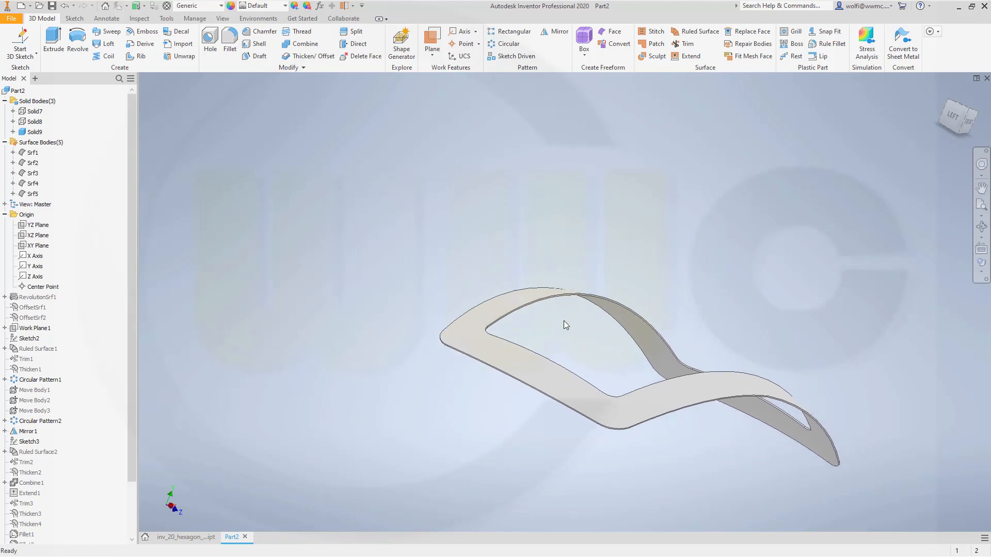
{"action": "middle_click_drag", "start_coordinate": [563, 320], "coordinate": [431, 338], "text": "shift"}
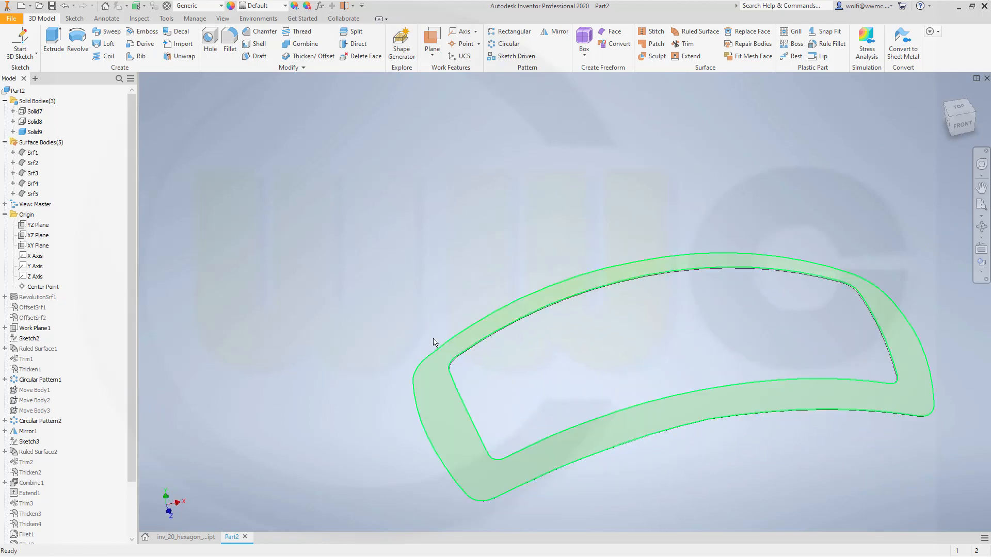
{"action": "left_click", "coordinate": [36, 122]}
{"action": "right_click", "coordinate": [40, 125]}
{"action": "left_click", "coordinate": [57, 169]}
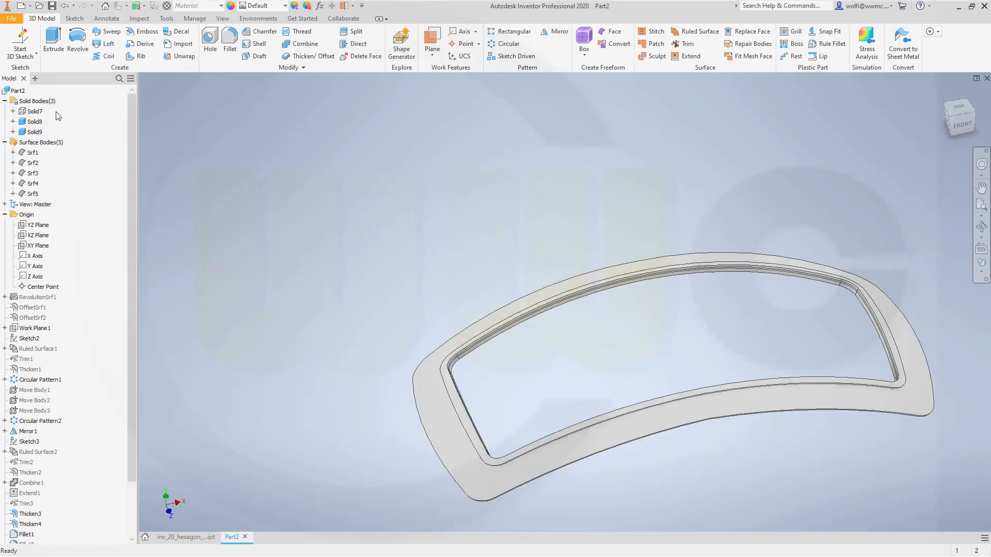
{"action": "right_click", "coordinate": [43, 113]}
{"action": "left_click", "coordinate": [56, 165]}
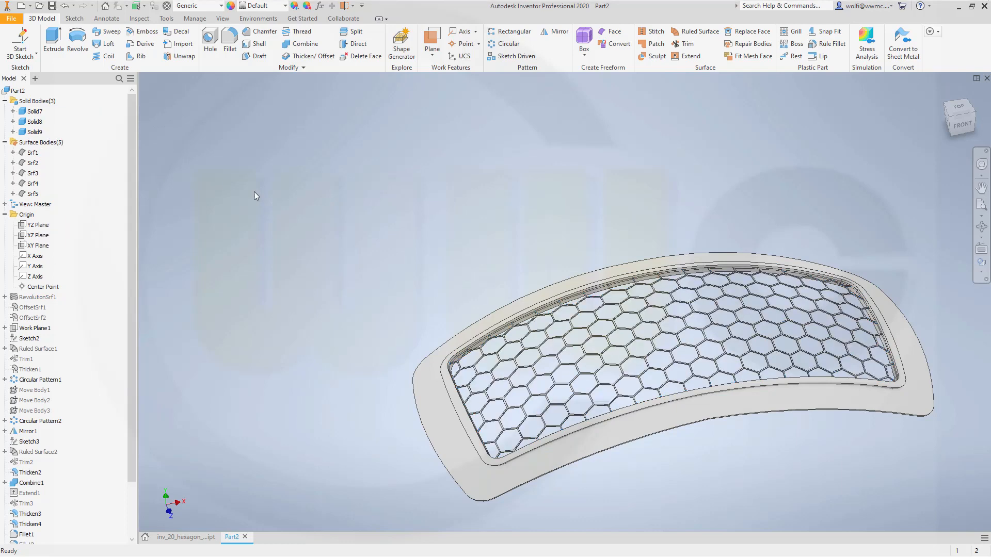
Join the border body and the hexagon grid to the frame body Solid8 with Combine, using the frame as base.
{"action": "scroll", "coordinate": [473, 390], "scroll_direction": "up", "scroll_amount": 5}
{"action": "scroll", "coordinate": [472, 389], "scroll_direction": "down", "scroll_amount": 3}
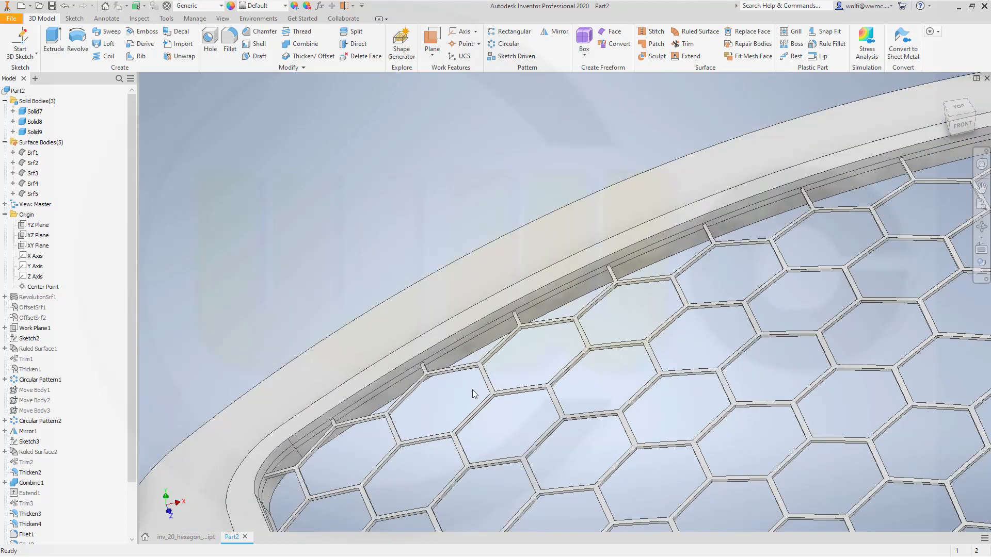
{"action": "scroll", "coordinate": [519, 408], "scroll_direction": "down", "scroll_amount": 4}
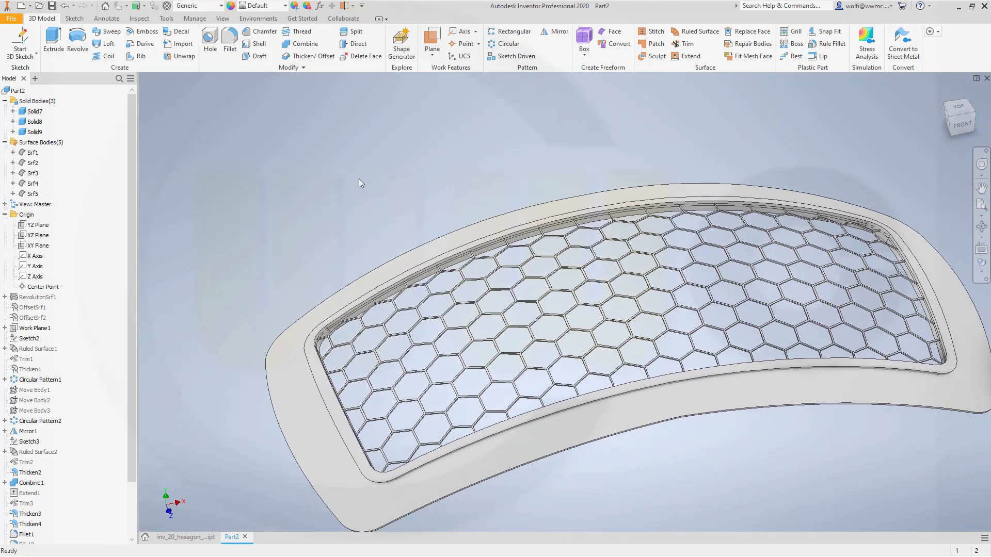
{"action": "left_click", "coordinate": [302, 44]}
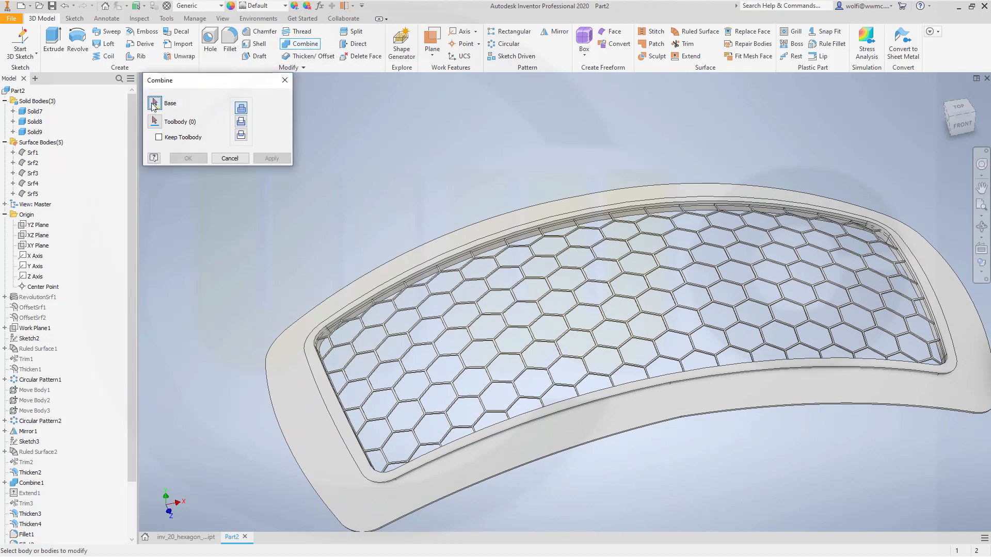
{"action": "left_click", "coordinate": [347, 426]}
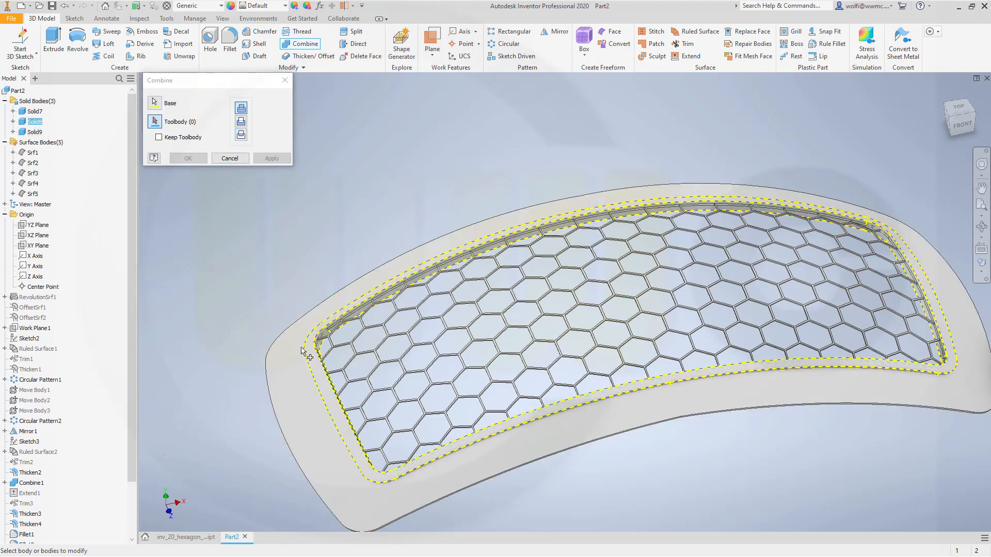
{"action": "left_click", "coordinate": [310, 409]}
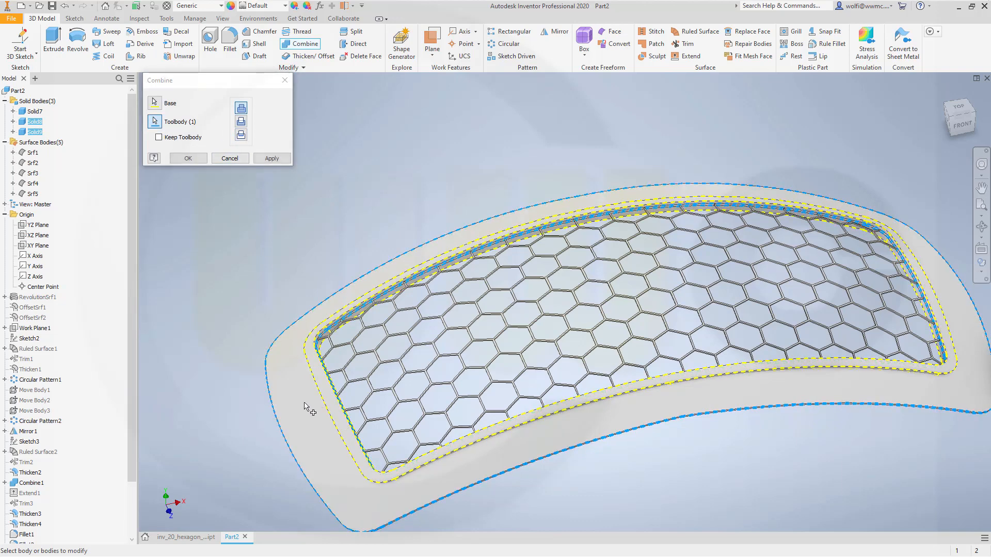
{"action": "left_click", "coordinate": [377, 356]}
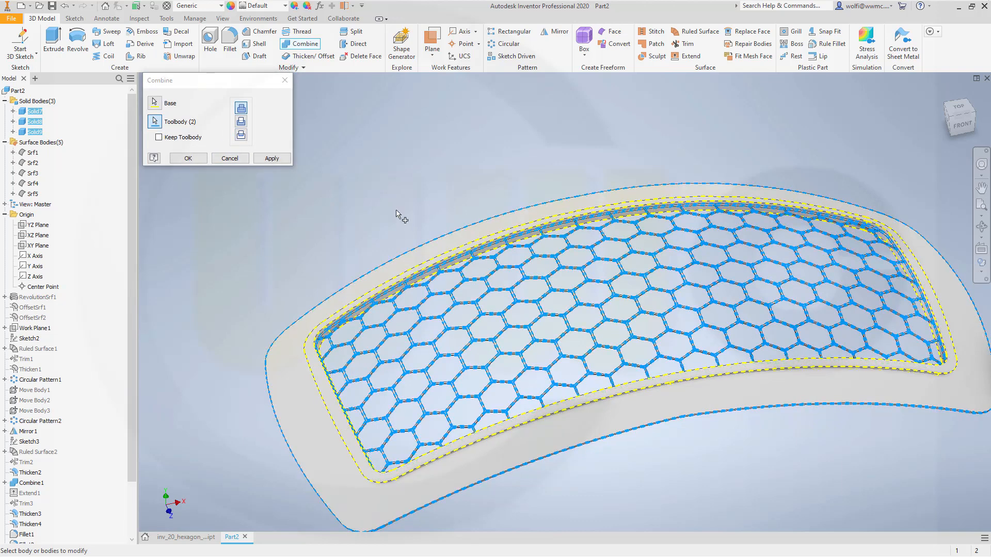
{"action": "left_click", "coordinate": [190, 159]}
Chamfer the outer upper edge chain of the raised frame with a distance of 0.5 mm.
{"action": "scroll", "coordinate": [632, 426], "scroll_direction": "up", "scroll_amount": 3}
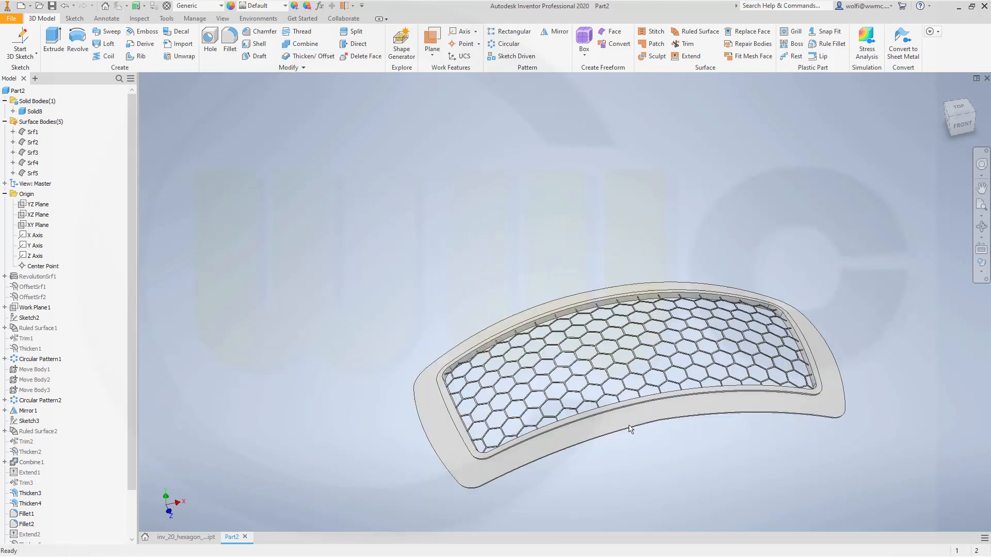
{"action": "scroll", "coordinate": [632, 425], "scroll_direction": "down", "scroll_amount": 4}
{"action": "middle_click_drag", "start_coordinate": [623, 398], "coordinate": [630, 364], "text": "shift"}
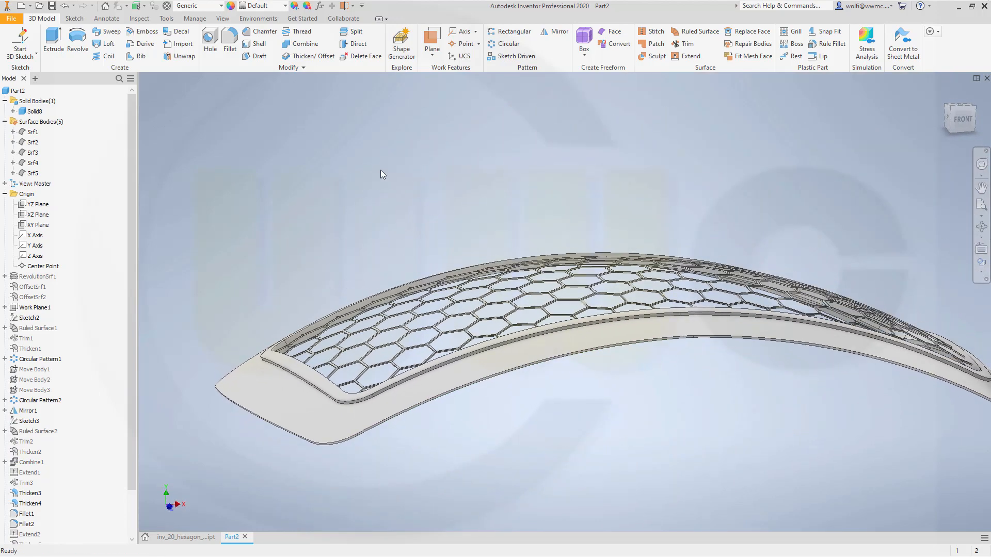
{"action": "left_click", "coordinate": [260, 33]}
{"action": "left_click", "coordinate": [289, 128]}
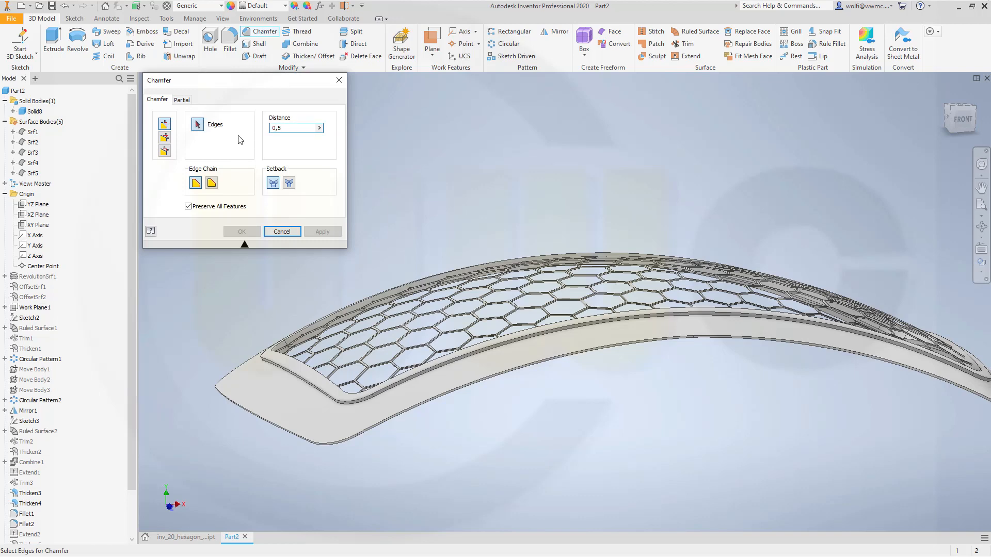
{"action": "scroll", "coordinate": [369, 439], "scroll_direction": "up", "scroll_amount": 3}
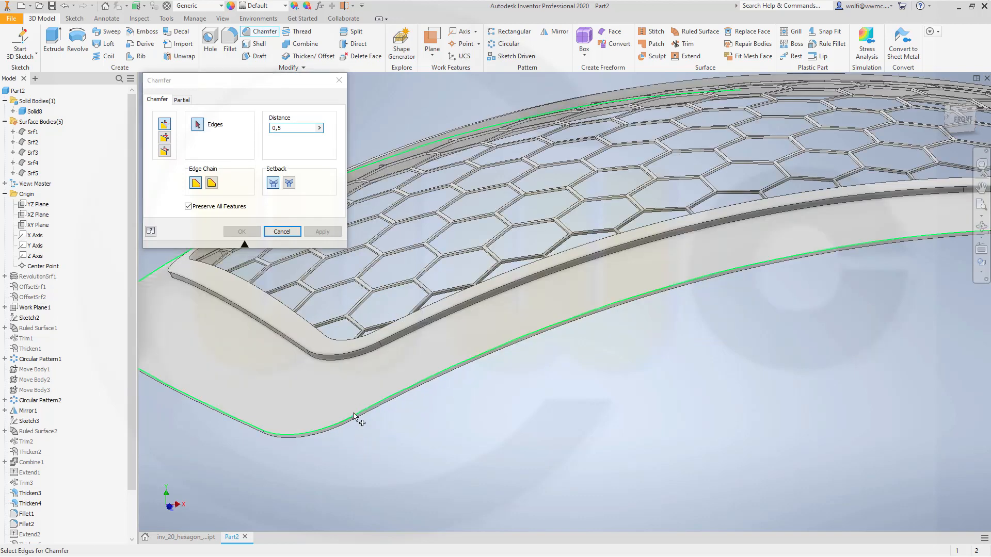
{"action": "left_click", "coordinate": [402, 381]}
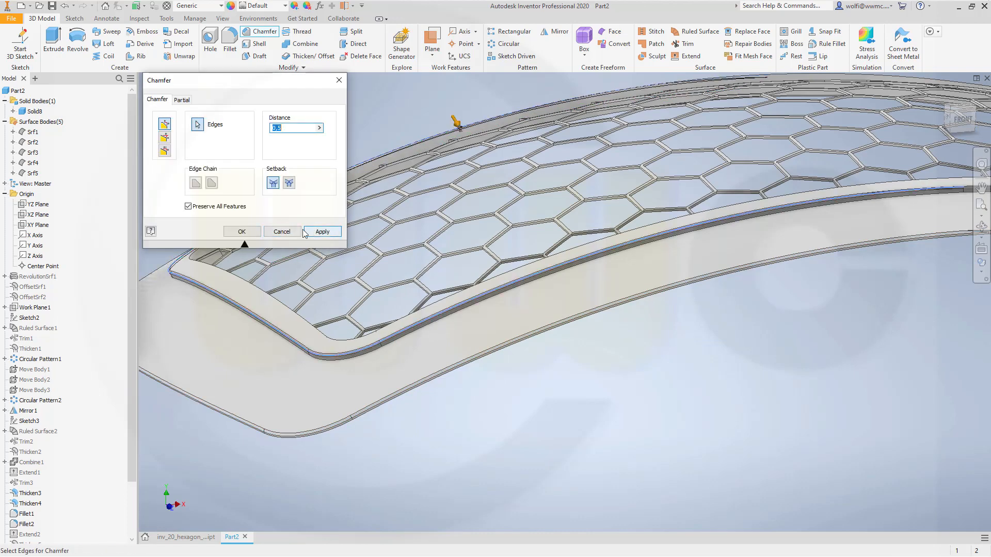
{"action": "left_click", "coordinate": [249, 233]}
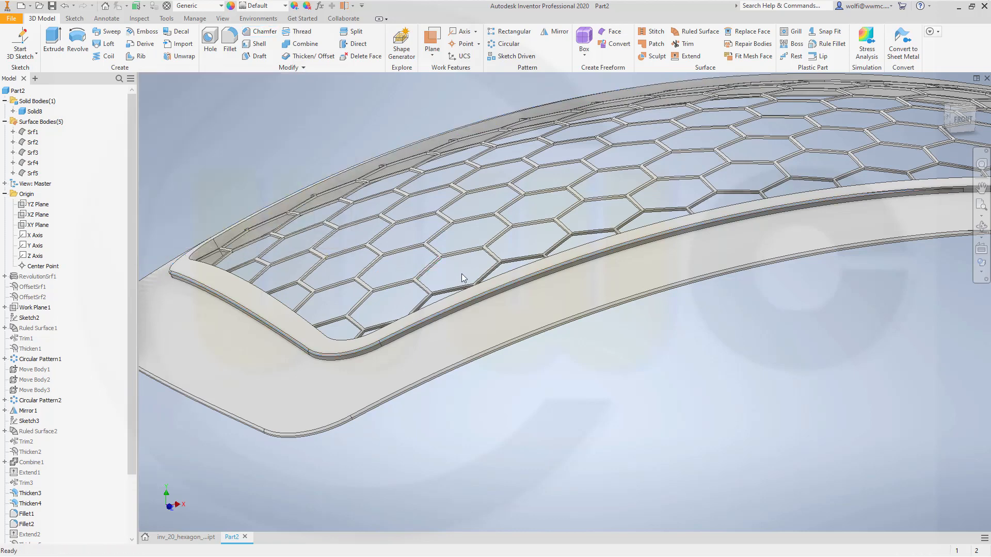
Examine the finished grill from above and from the front, including the frame's chamfered edge.
{"action": "scroll", "coordinate": [462, 274], "scroll_direction": "down", "scroll_amount": 5}
{"action": "scroll", "coordinate": [490, 264], "scroll_direction": "up", "scroll_amount": 2}
{"action": "middle_click_drag", "start_coordinate": [504, 258], "coordinate": [513, 332]}
{"action": "scroll", "coordinate": [542, 344], "scroll_direction": "down", "scroll_amount": 3}
{"action": "scroll", "coordinate": [545, 344], "scroll_direction": "up", "scroll_amount": 4}
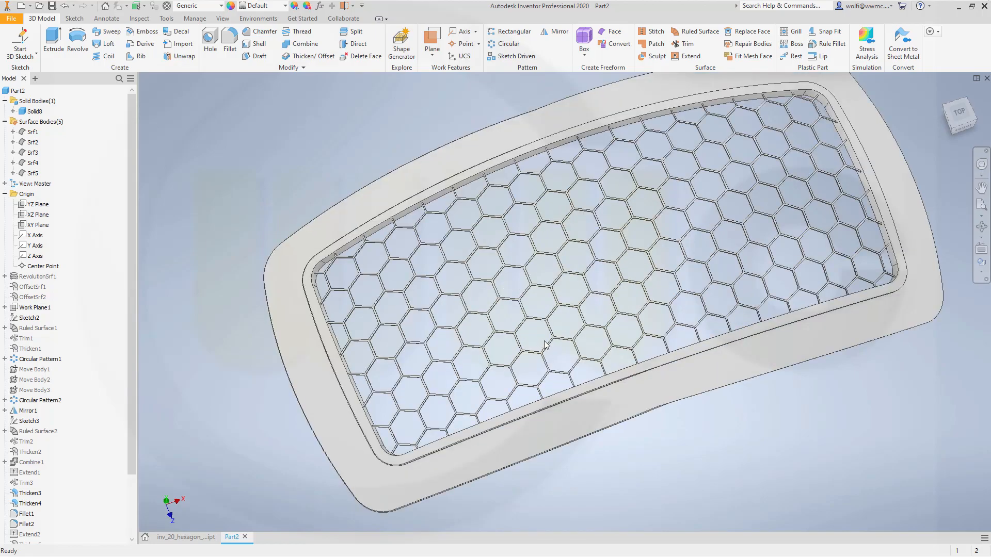
{"action": "middle_click_drag", "start_coordinate": [546, 345], "coordinate": [557, 317], "text": "shift"}
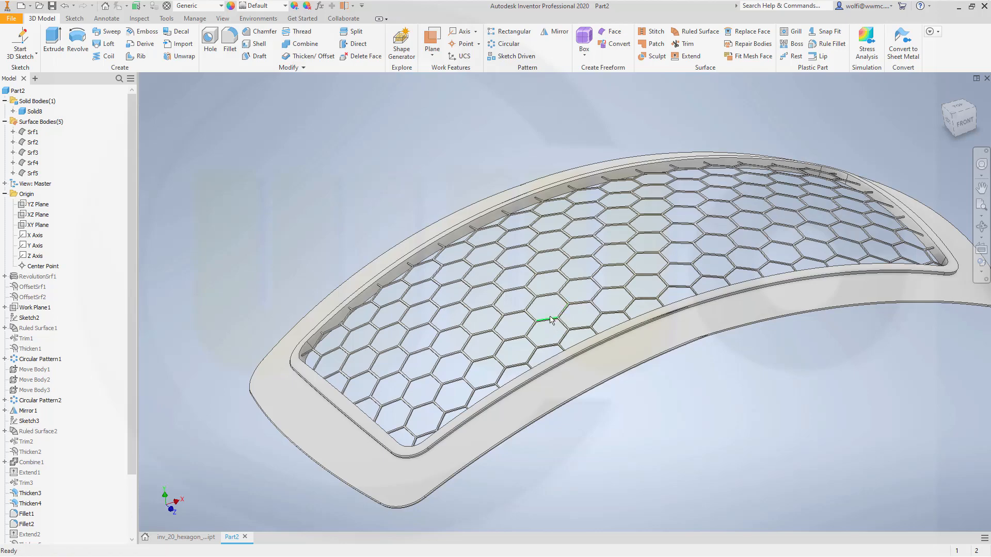
{"action": "mouse_move", "coordinate": [561, 327]}
{"action": "middle_mouse_down", "text": "shift"}
{"action": "mouse_move", "coordinate": [539, 274]}
{"action": "mouse_move", "coordinate": [549, 342]}
{"action": "mouse_move", "coordinate": [566, 332]}
{"action": "middle_mouse_up", "text": "shift"}
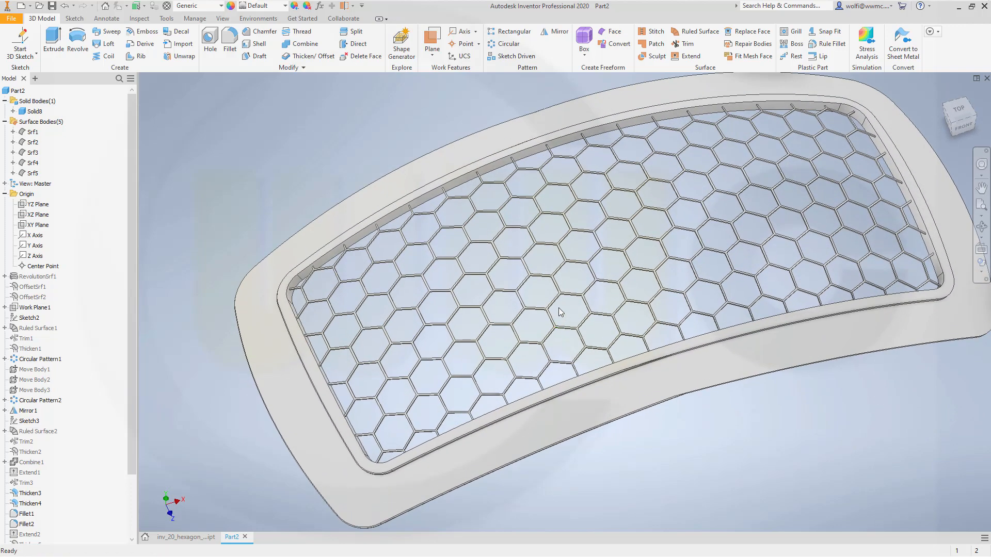